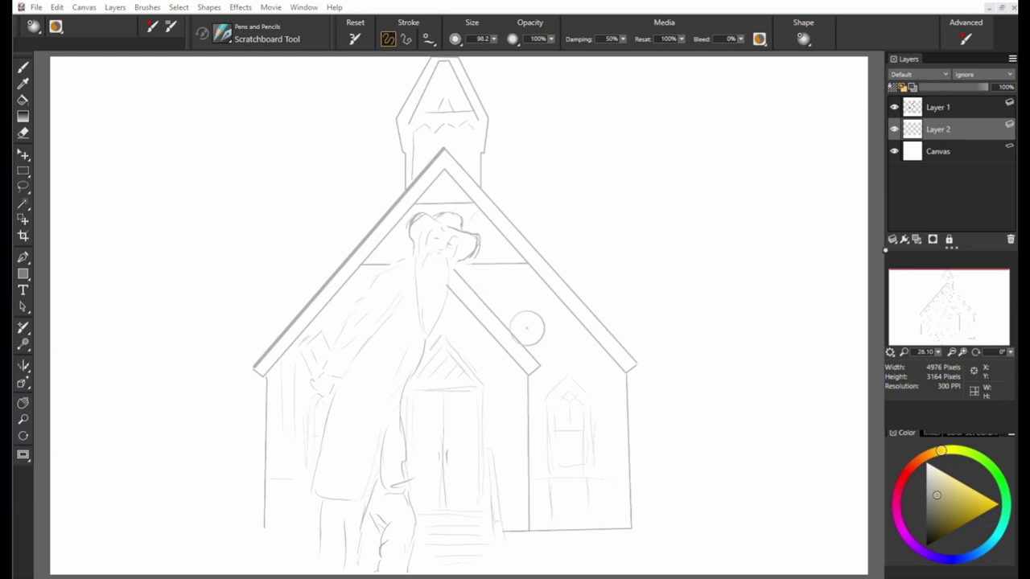
Paint tan over the figure's left side and shoulder, then the raised arm and book with a smaller brush.
mouse_move(362, 358)
left_mouse_down()
mouse_move(326, 567)
mouse_move(354, 494)
mouse_move(370, 487)
mouse_move(398, 342)
mouse_move(362, 338)
left_mouse_up()
scroll(354, 495, "down", 1)
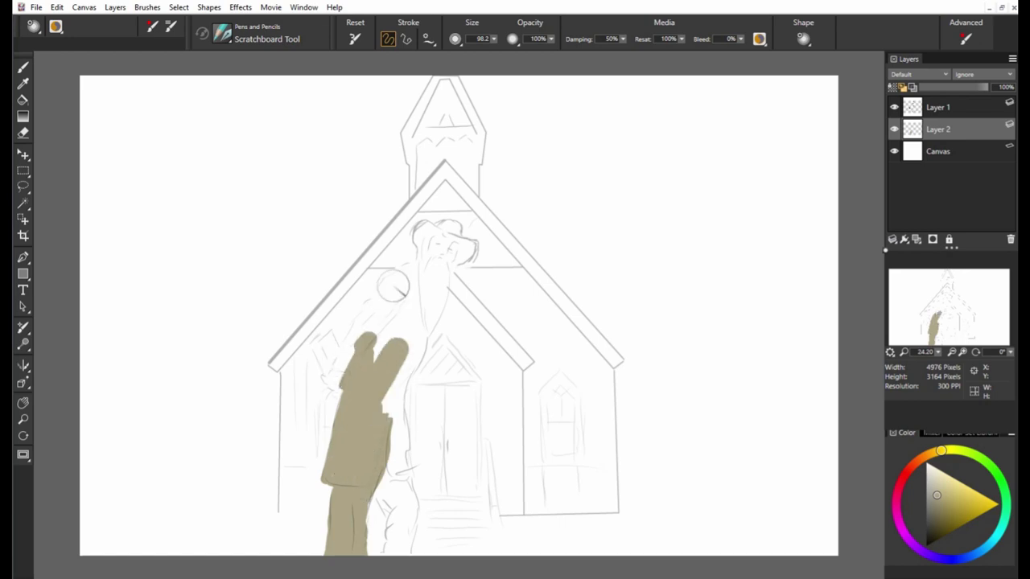
mouse_move(391, 287)
left_mouse_down()
mouse_move(358, 322)
mouse_move(398, 278)
mouse_move(387, 265)
left_mouse_up()
scroll(772, 295, "up", 7)
key("[")
key("[")
key("[")
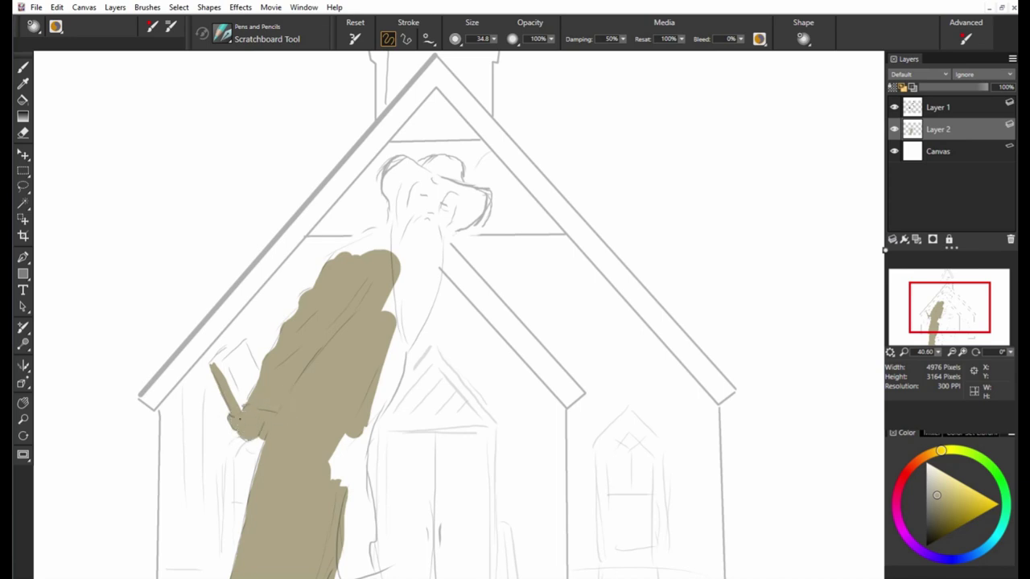
left_click_drag(229, 341, 234, 381)
mouse_move(240, 339)
left_mouse_down()
mouse_move(246, 380)
mouse_move(262, 367)
left_mouse_up()
Fill the head, hat brim, face and long beard with tan.
mouse_move(392, 224)
left_mouse_down()
mouse_move(419, 182)
mouse_move(396, 211)
mouse_move(402, 161)
mouse_move(393, 185)
mouse_move(435, 165)
mouse_move(423, 168)
left_mouse_up()
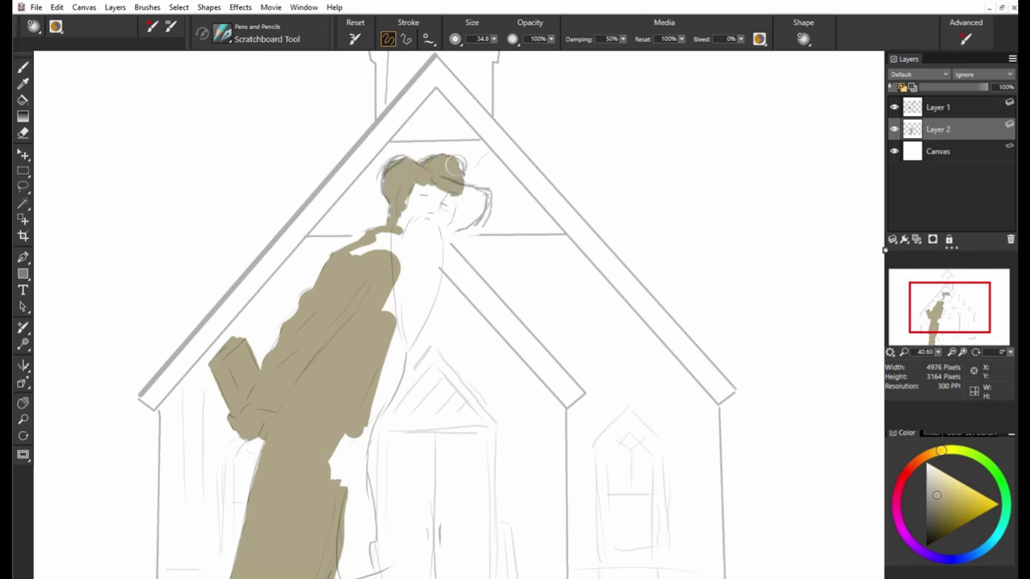
mouse_move(479, 191)
left_mouse_down()
mouse_move(451, 226)
mouse_move(418, 194)
mouse_move(418, 282)
mouse_move(439, 238)
mouse_move(425, 330)
mouse_move(424, 287)
left_mouse_up()
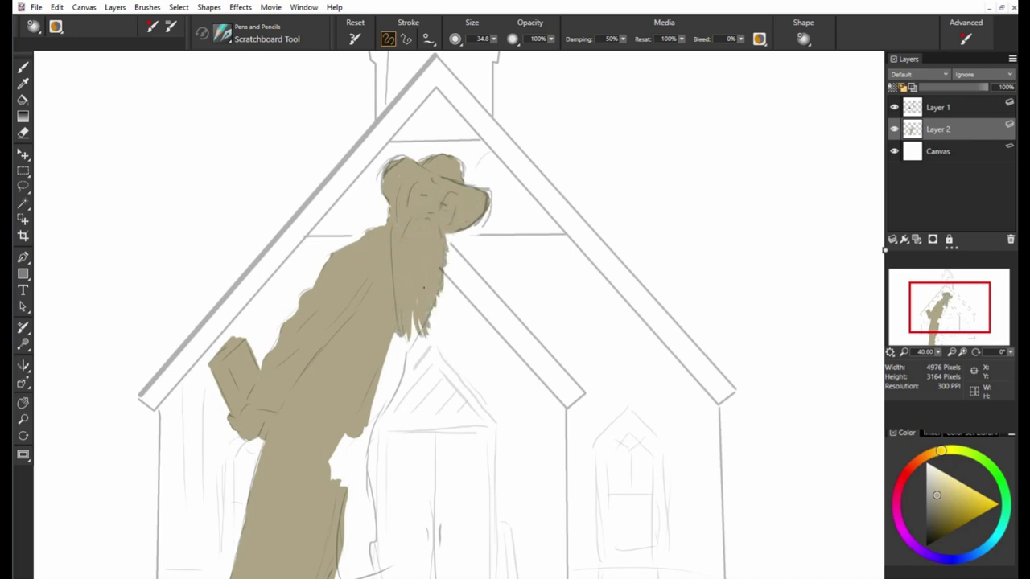
mouse_move(413, 333)
left_mouse_down()
mouse_move(395, 380)
mouse_move(347, 441)
mouse_move(375, 515)
left_mouse_up()
mouse_move(369, 463)
left_mouse_down()
mouse_move(371, 527)
mouse_move(410, 343)
left_mouse_up()
Paint tan along the figure's right edge and fill the gaps between the legs.
left_click_drag(347, 398, 382, 441)
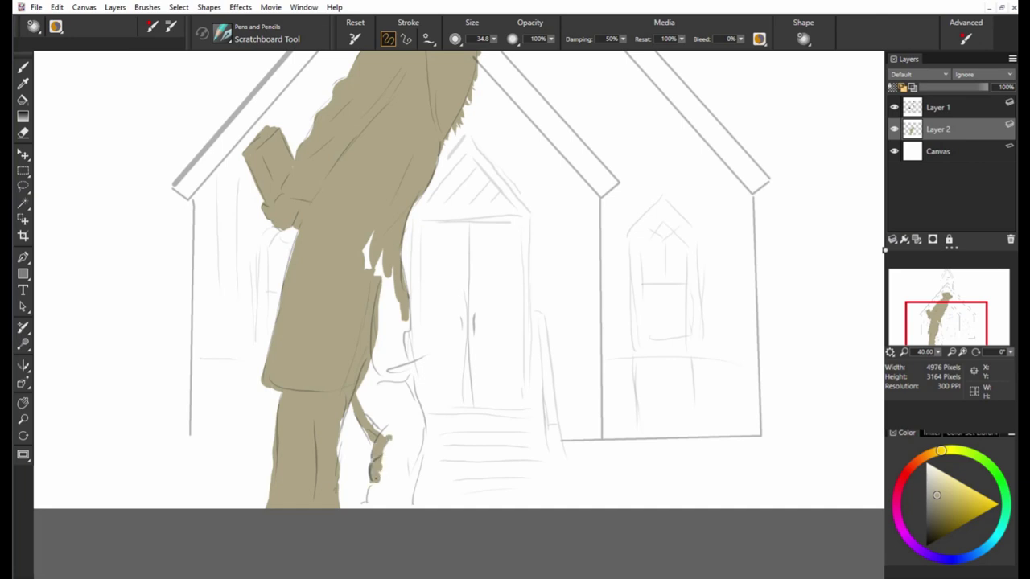
left_click_drag(371, 507, 415, 463)
left_click_drag(420, 507, 406, 378)
left_click_drag(418, 446, 406, 334)
mouse_move(410, 398)
left_mouse_down()
mouse_move(405, 316)
mouse_move(398, 463)
mouse_move(362, 382)
left_mouse_up()
left_click_drag(363, 427, 392, 366)
left_click_drag(394, 386, 379, 253)
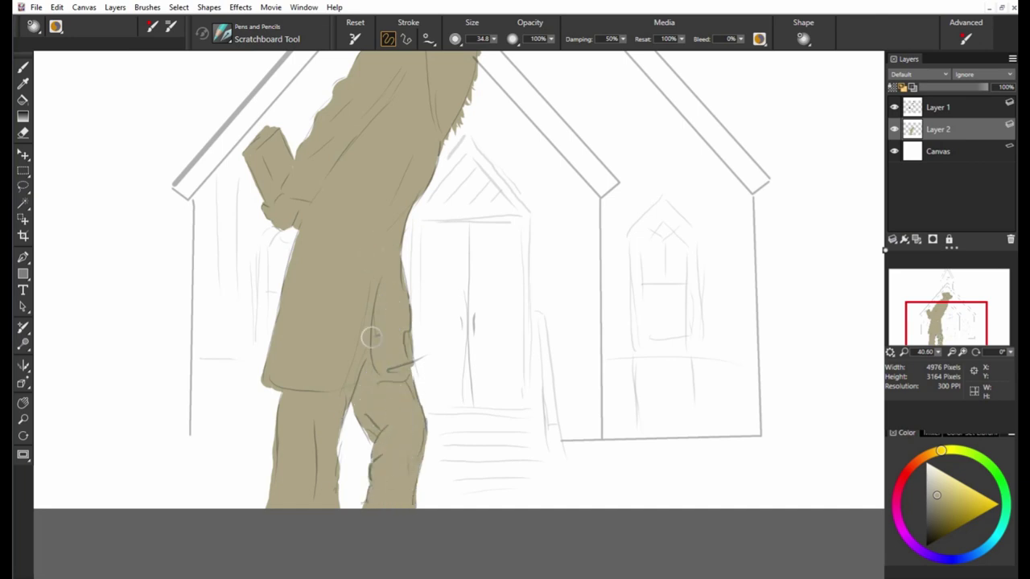
scroll(370, 338, "down", 3)
Add a new layer above the Canvas and pick a darker colour for the church.
left_click(937, 152)
left_click(916, 239)
left_click(938, 503)
Paint the church's left side and lower middle tan behind the figure.
mouse_move(314, 390)
left_mouse_down()
mouse_move(306, 487)
mouse_move(354, 298)
left_mouse_up()
left_click(934, 495)
left_click_drag(402, 229, 338, 318)
mouse_move(374, 266)
left_mouse_down()
mouse_move(278, 394)
mouse_move(277, 499)
left_mouse_up()
left_click_drag(274, 459, 314, 523)
left_click_drag(411, 498, 563, 507)
mouse_move(419, 463)
left_mouse_down()
mouse_move(539, 450)
mouse_move(418, 305)
left_mouse_up()
Fill the church's gable and right roof slope with tan.
left_click_drag(338, 298, 447, 181)
left_click_drag(446, 173, 507, 258)
left_click_drag(467, 193, 611, 398)
left_click_drag(451, 209, 499, 333)
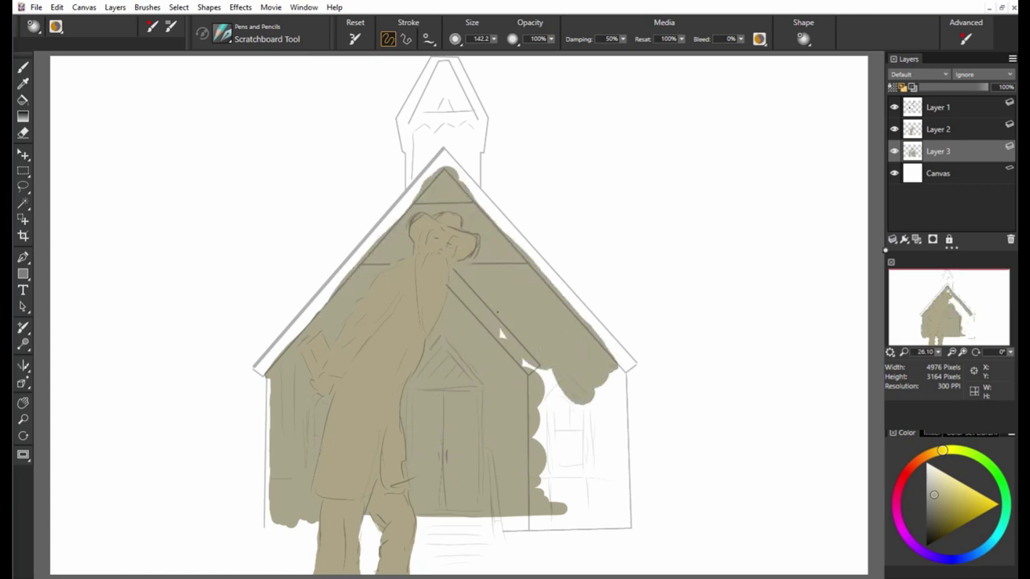
Fill the church's right wall, window area and the door and steps with tan.
left_click_drag(531, 366, 579, 483)
left_click_drag(579, 386, 615, 450)
left_click_drag(612, 378, 595, 519)
left_click_drag(418, 519, 580, 523)
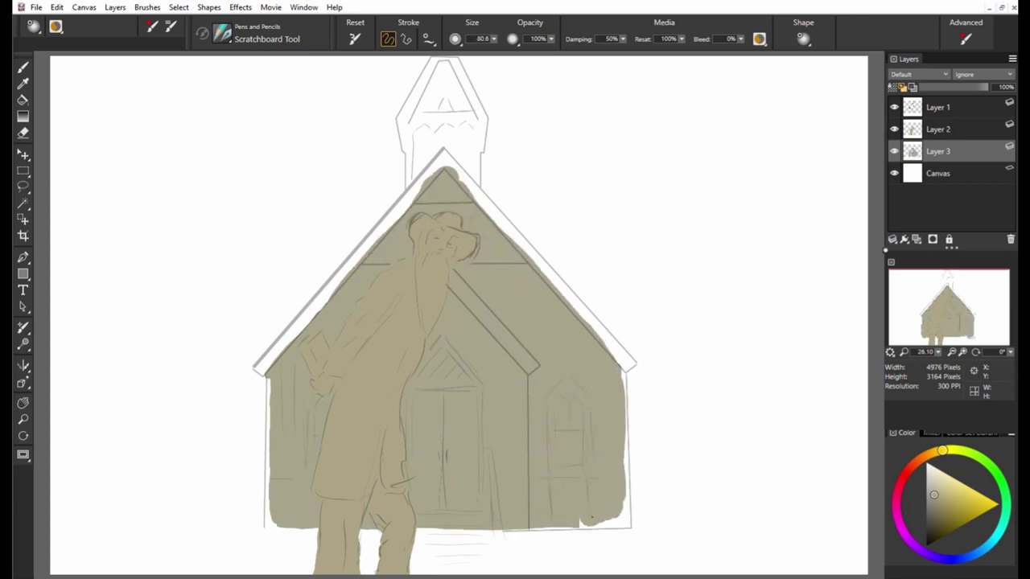
mouse_move(466, 509)
left_mouse_down()
mouse_move(449, 563)
mouse_move(471, 552)
mouse_move(487, 517)
left_mouse_up()
Paint the church steeple tan.
left_click_drag(924, 321, 951, 310)
mouse_move(414, 181)
left_mouse_down()
mouse_move(378, 274)
mouse_move(443, 321)
left_mouse_up()
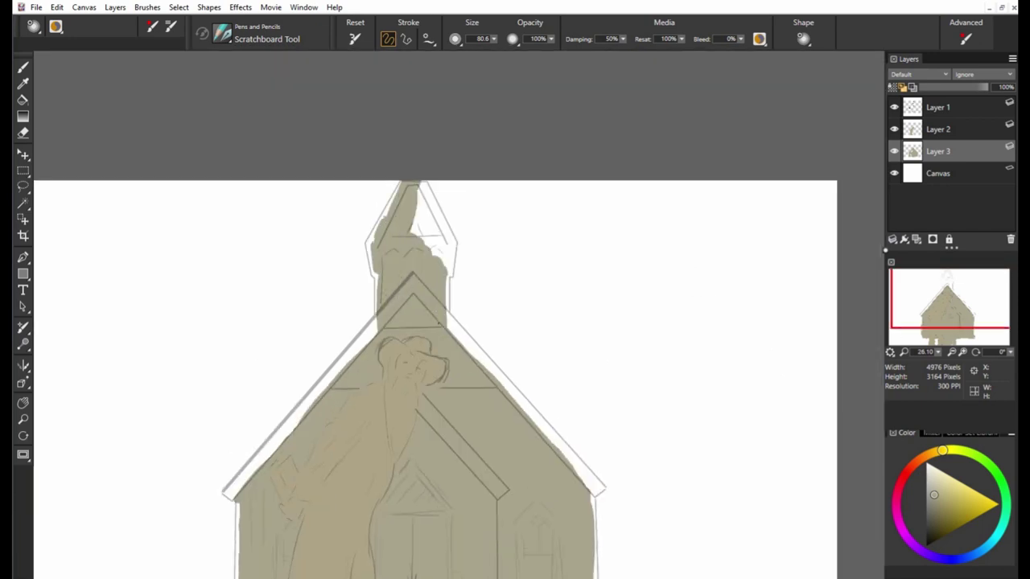
mouse_move(439, 242)
left_mouse_down()
mouse_move(414, 189)
mouse_move(435, 250)
left_mouse_up()
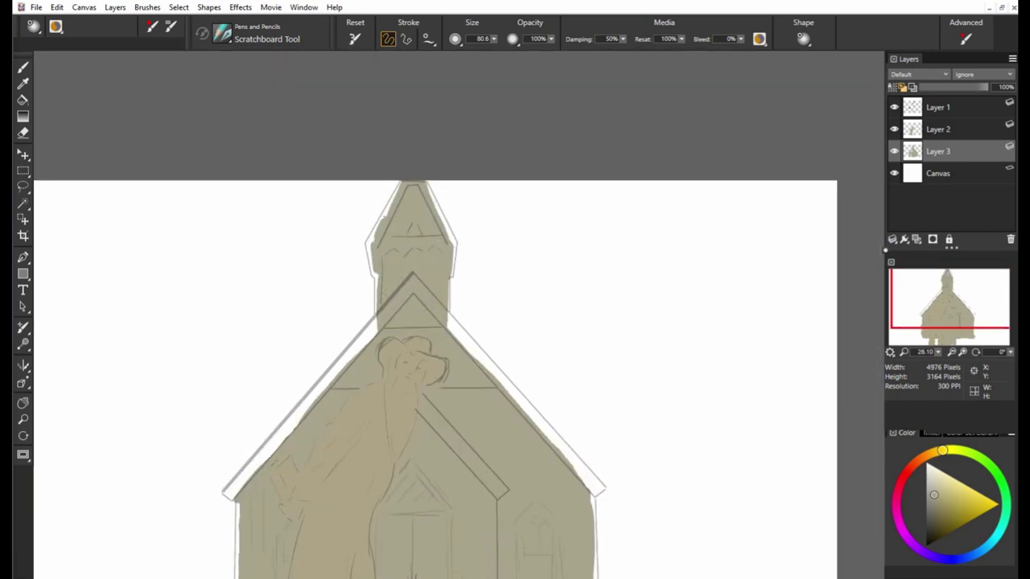
Straighten the steeple's left and right edges and both roof slopes with straight-line strokes.
left_click(407, 43)
left_click(367, 247)
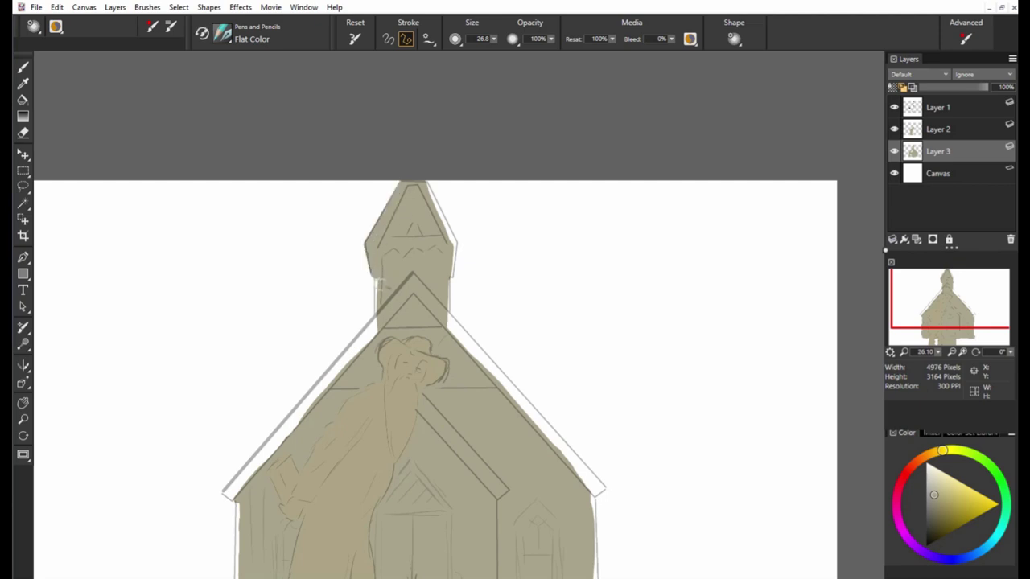
left_click(455, 241)
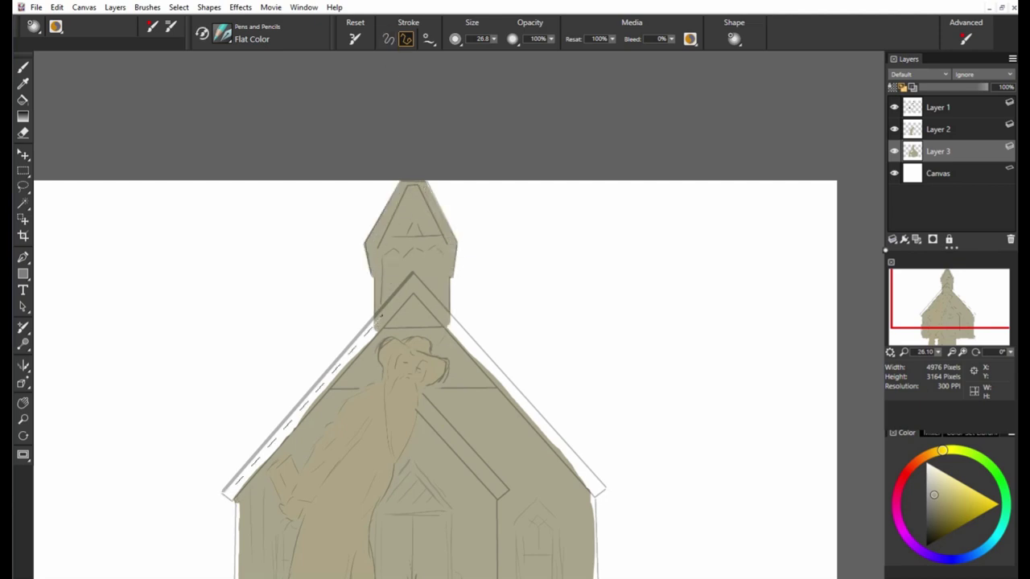
left_click(377, 323)
left_click(600, 488)
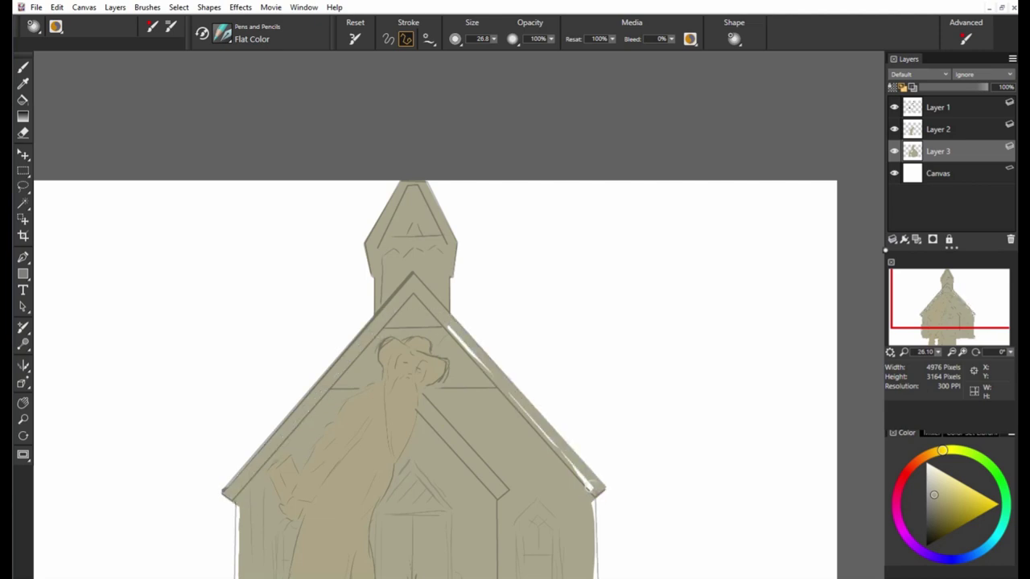
Straighten the church's bottom edge and right wall, then reduce the brush size.
left_click_drag(949, 314, 948, 330)
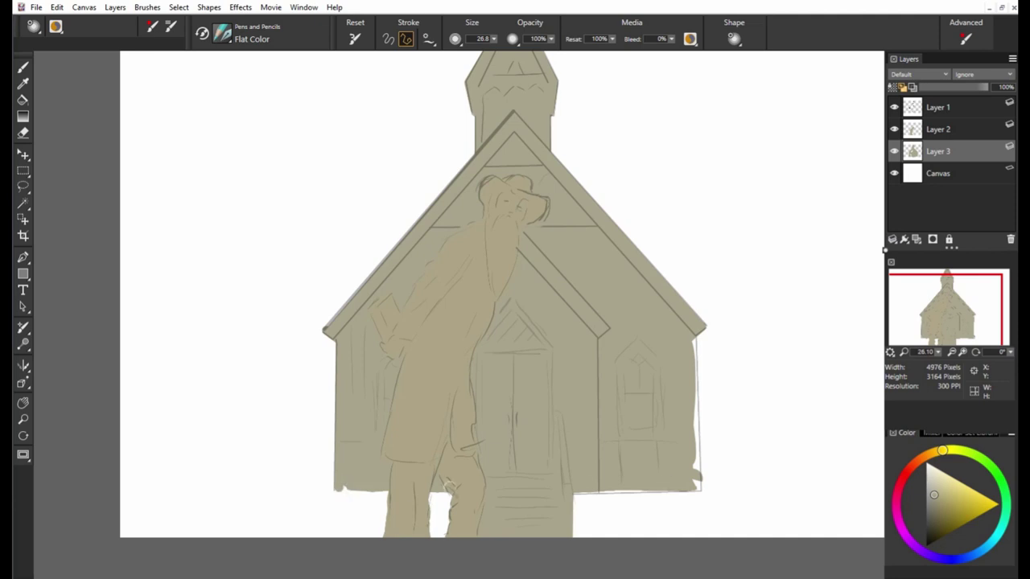
left_click(698, 484)
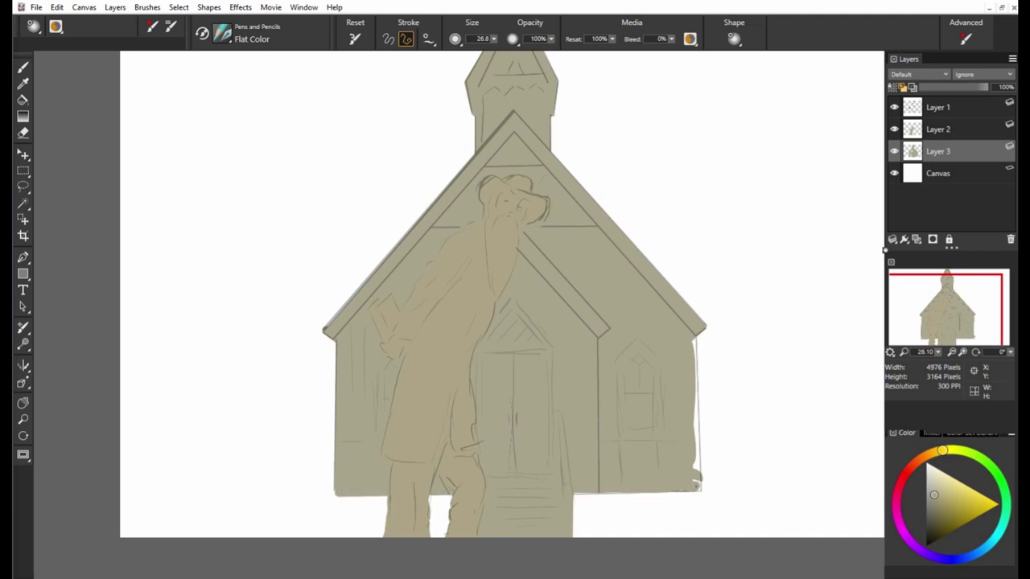
left_click(697, 483)
key("bracketleft")
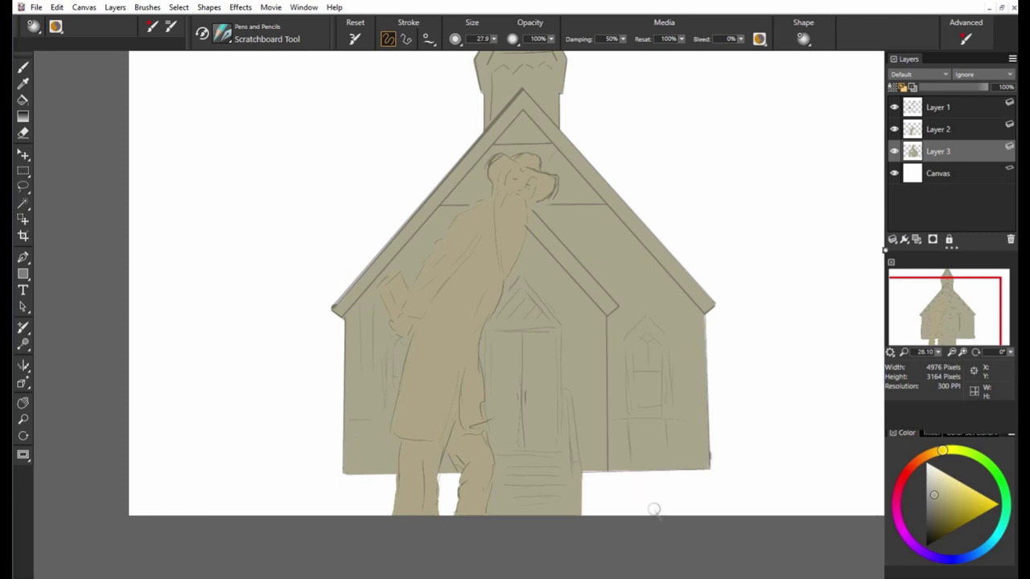
left_click_drag(92, 154, 12, 212)
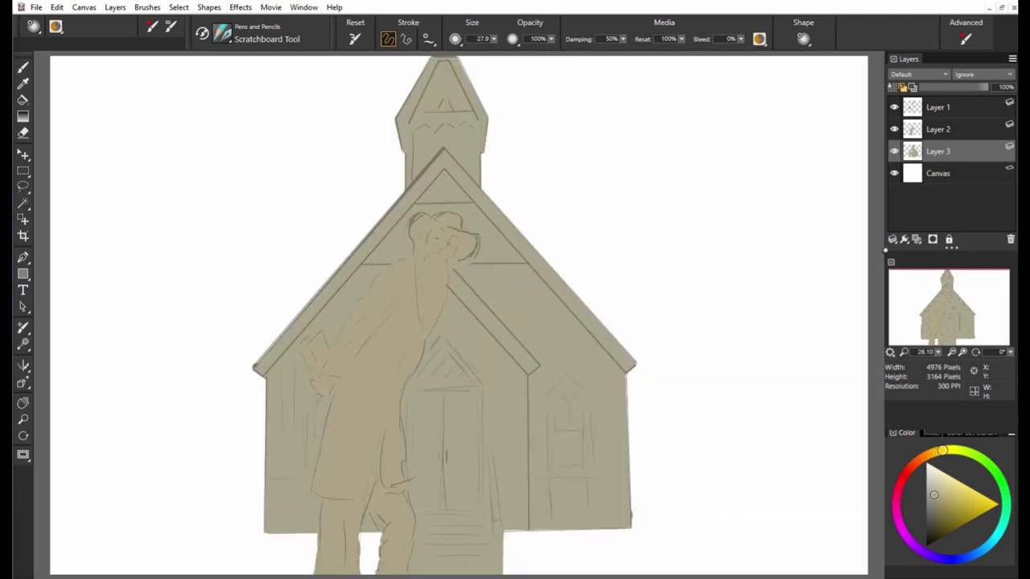
Set brush opacity to 57%, select Layer 2 and pick a near-white colour.
left_click_drag(551, 38, 501, 101)
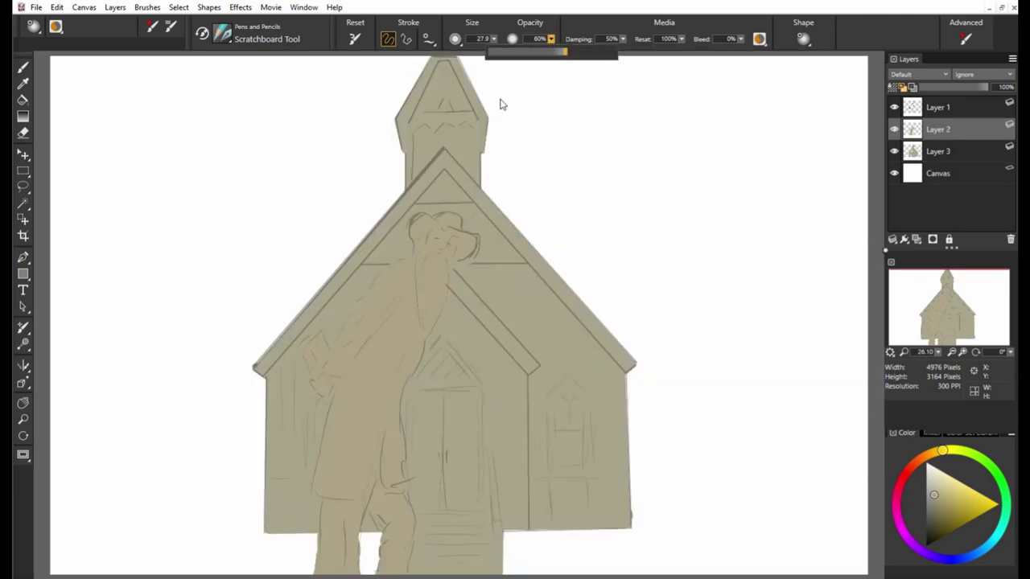
left_click(919, 131)
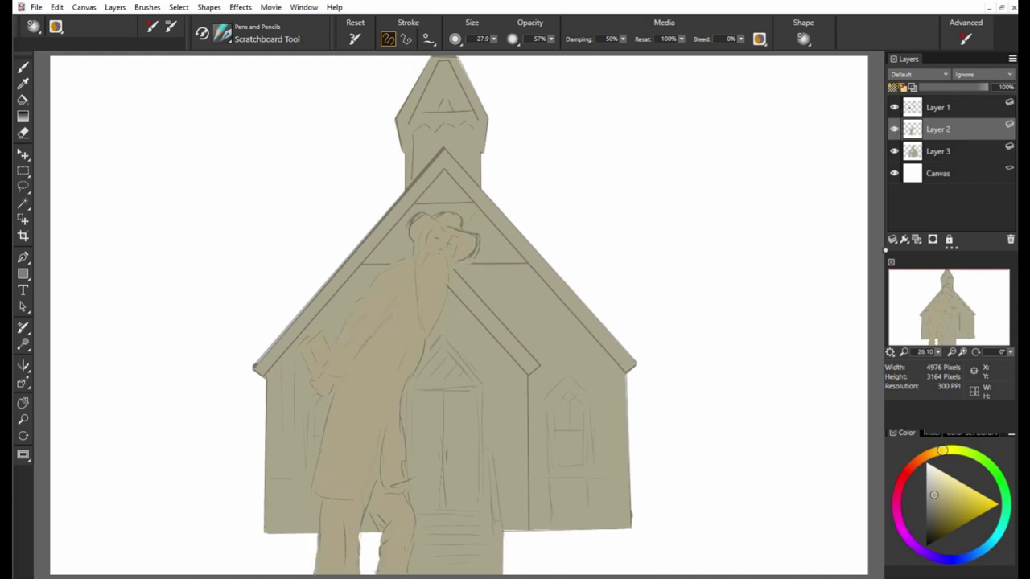
left_click(931, 471)
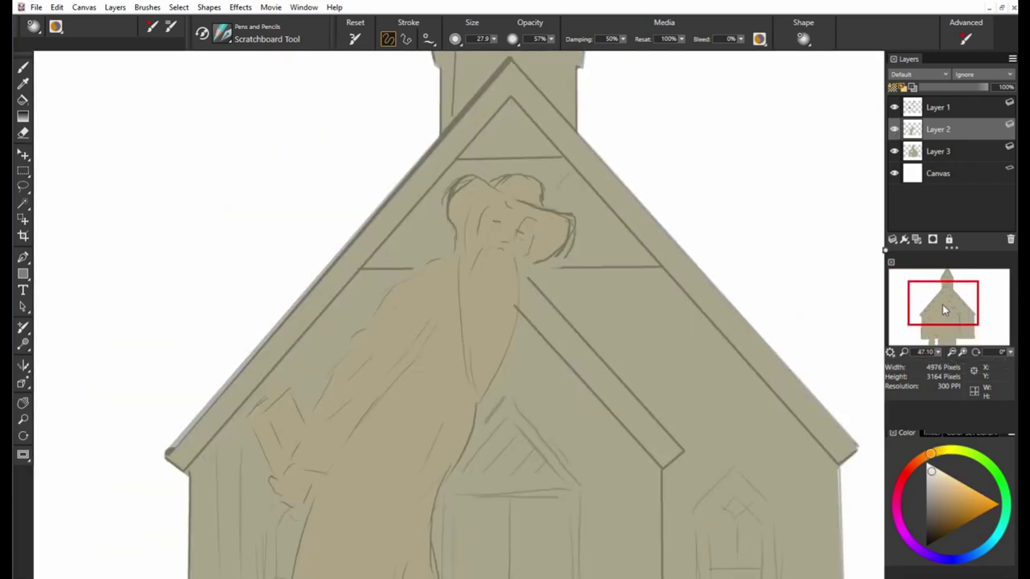
scroll(418, 133, "up", 2)
Paint the off-white beard down from the face to its tip in several shades.
mouse_move(425, 328)
left_mouse_down()
mouse_move(426, 305)
mouse_move(420, 374)
mouse_move(451, 387)
mouse_move(426, 419)
left_mouse_up()
left_click(457, 306, "alt")
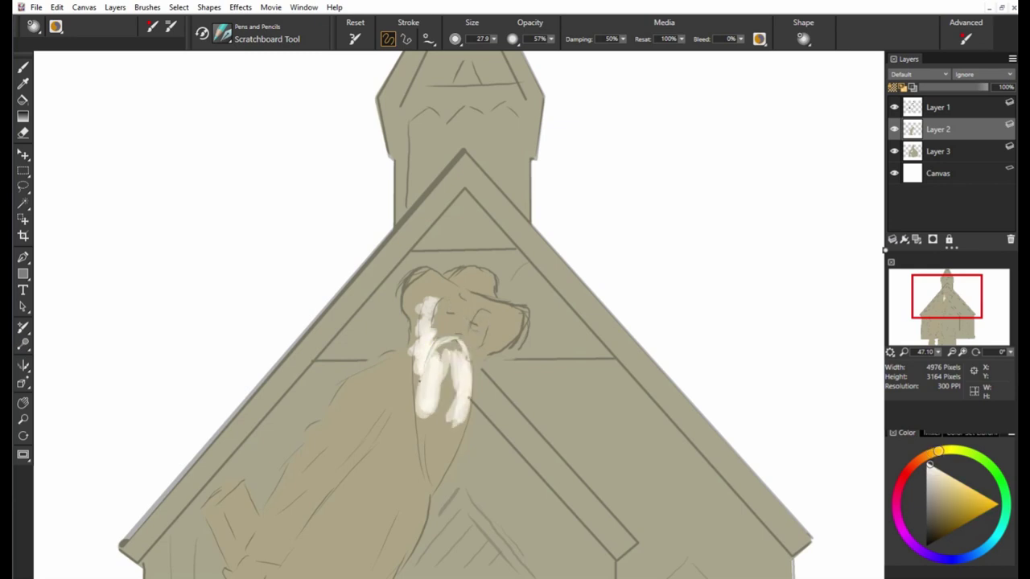
left_click_drag(435, 360, 443, 447)
left_click(430, 396, "alt")
left_click_drag(431, 396, 438, 477)
left_click(435, 402, "alt")
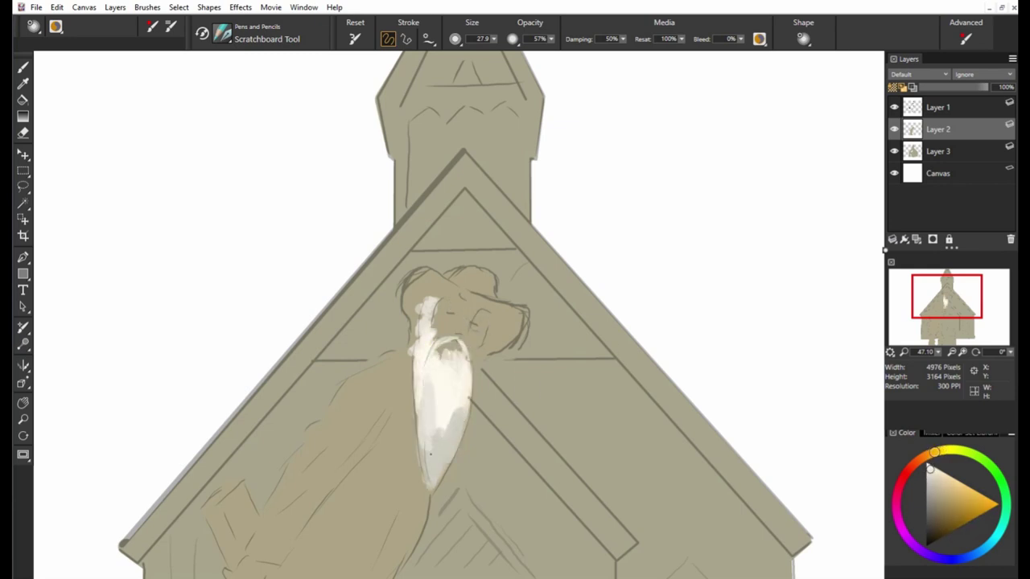
left_click_drag(427, 378, 443, 475)
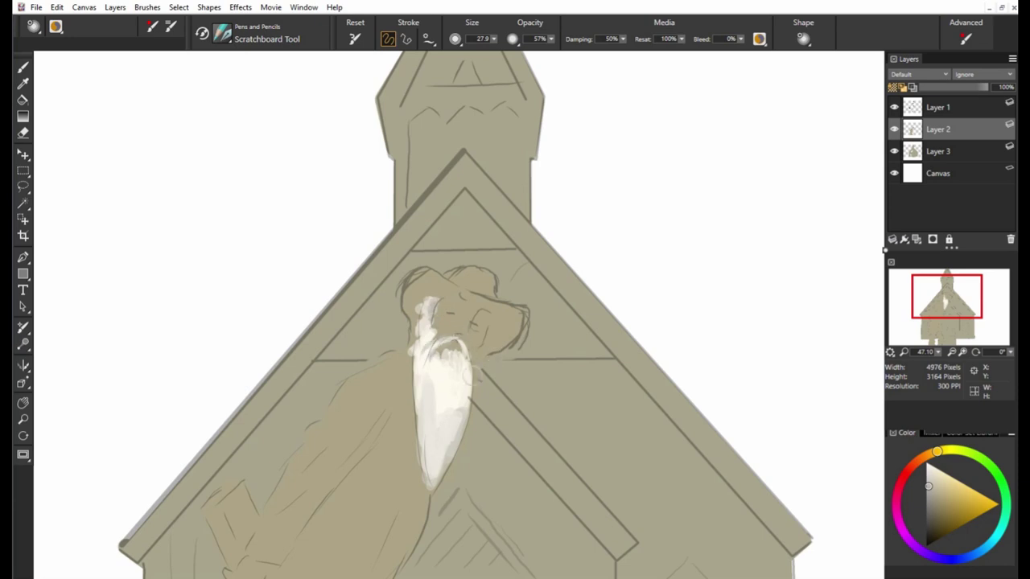
Sample grey and white colours from the painting and zoom in on the face.
left_click(471, 374, "alt")
left_click(454, 358, "alt")
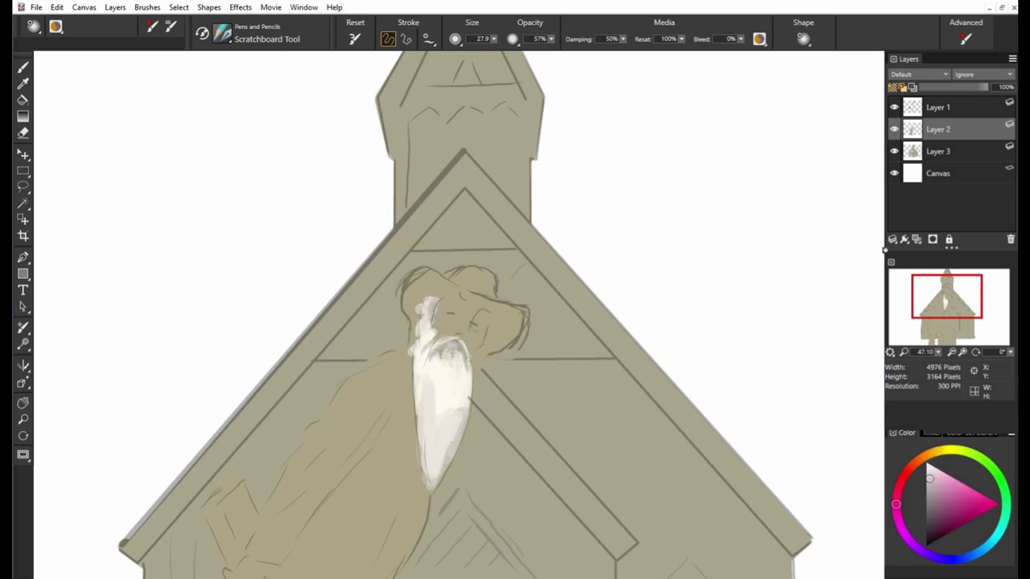
left_click_drag(938, 354, 965, 354)
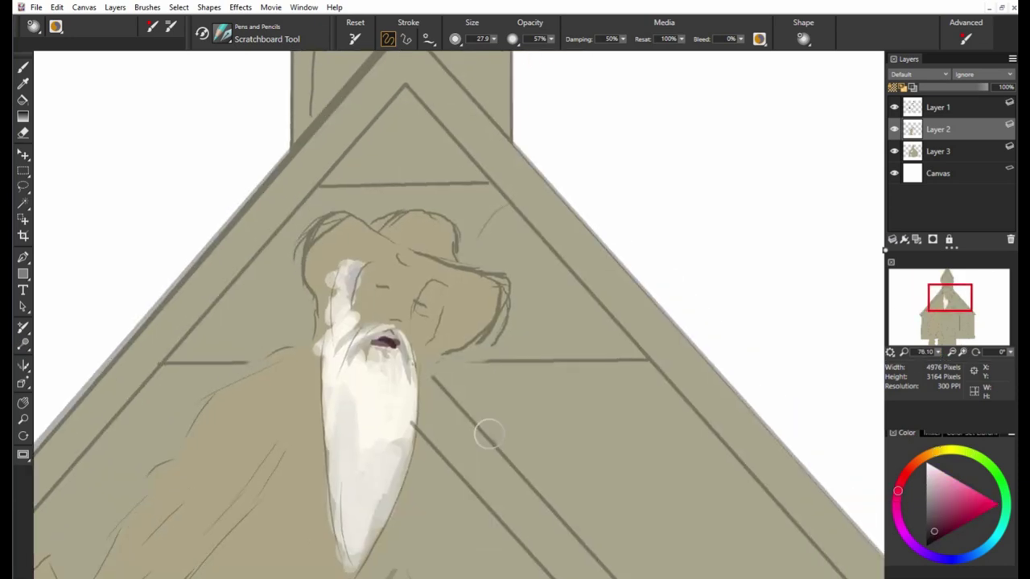
Paint pinkish cheeks and reddish-brown tones over the forehead, cheek and eye.
left_click_drag(399, 295, 408, 317)
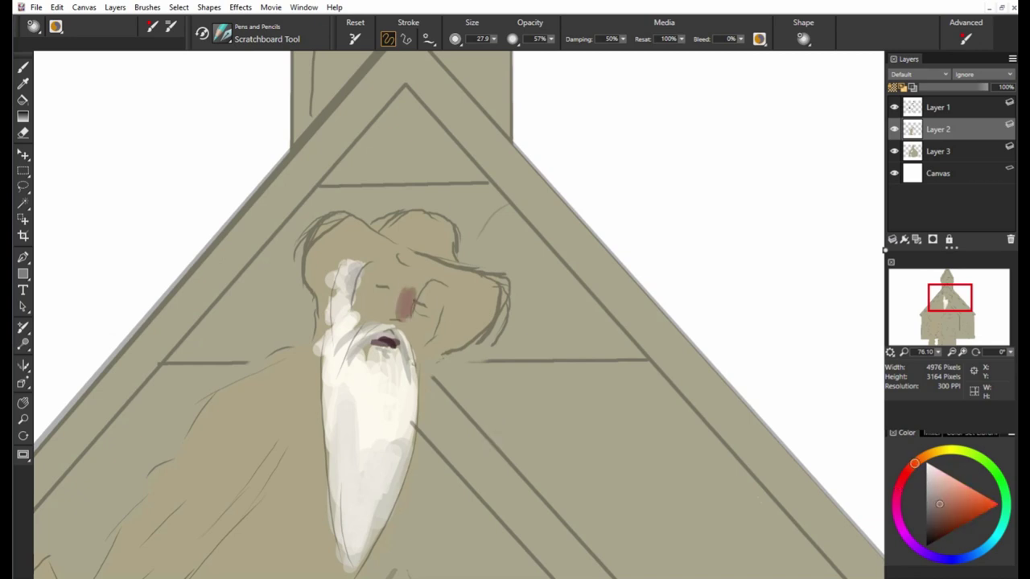
left_click(374, 304, "alt")
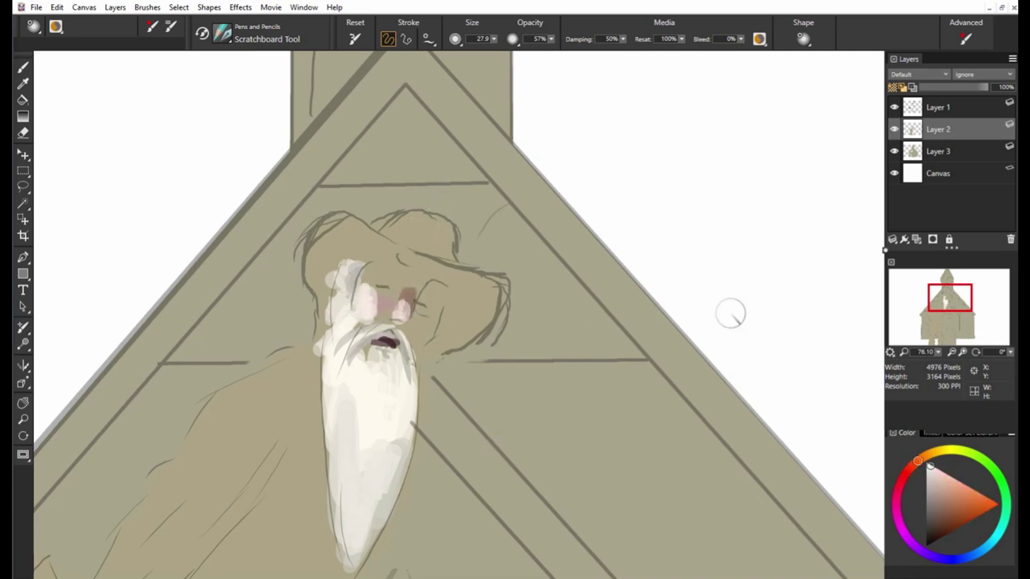
left_click_drag(391, 299, 396, 313)
left_click(403, 242, "alt")
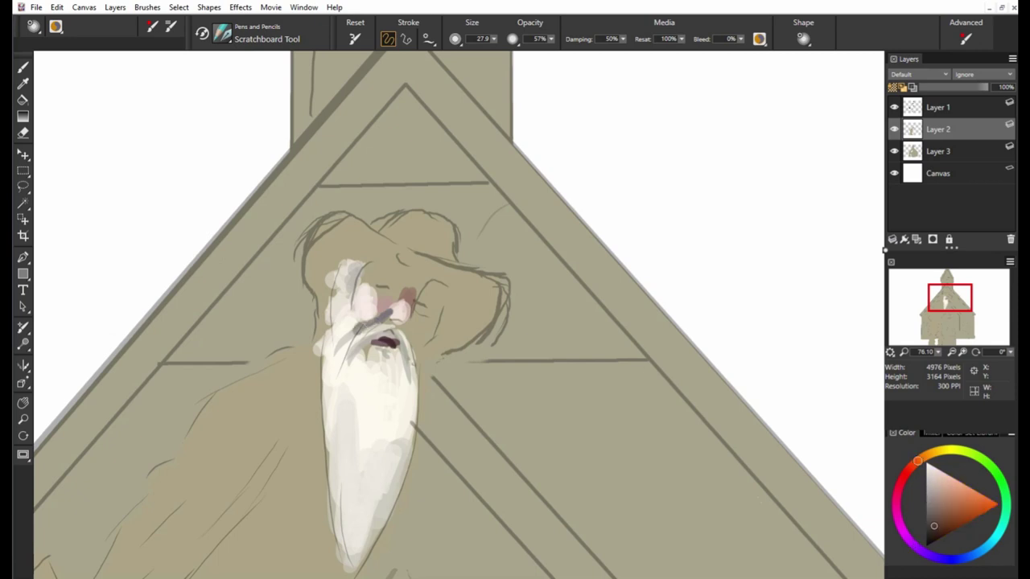
mouse_move(412, 277)
left_mouse_down()
mouse_move(379, 269)
mouse_move(434, 322)
left_mouse_up()
left_click(383, 281, "alt")
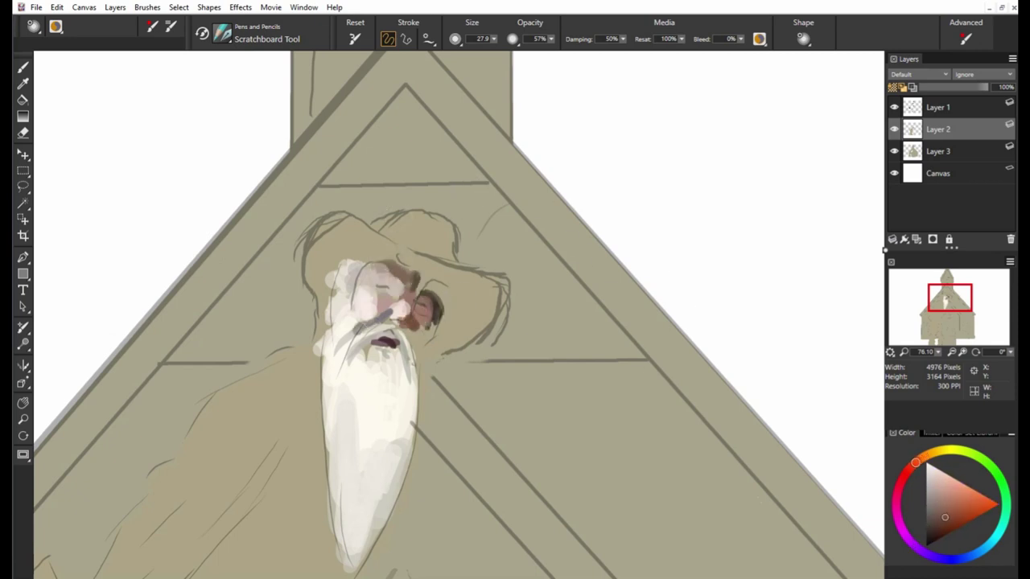
left_click(415, 330, "alt")
left_click_drag(411, 336, 438, 307)
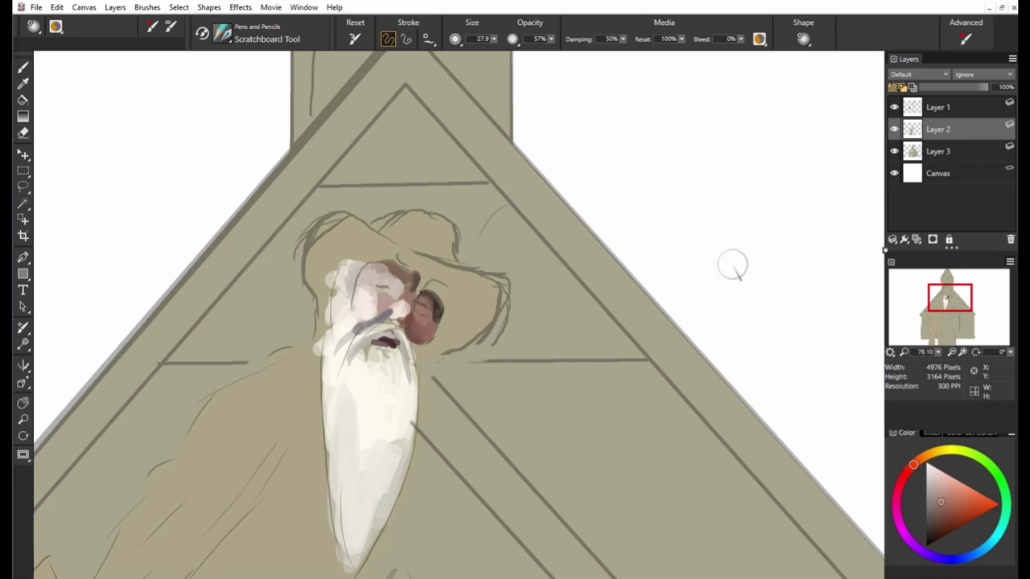
Try a series of brown, red and orange shades, settling on a yellowish tone.
left_click(421, 306, "alt")
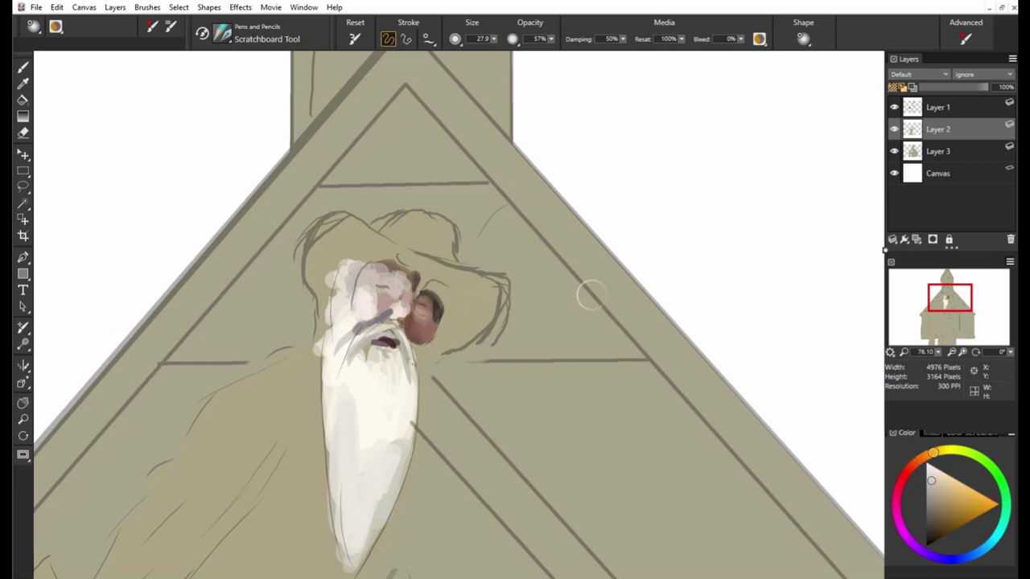
left_click(398, 317, "alt")
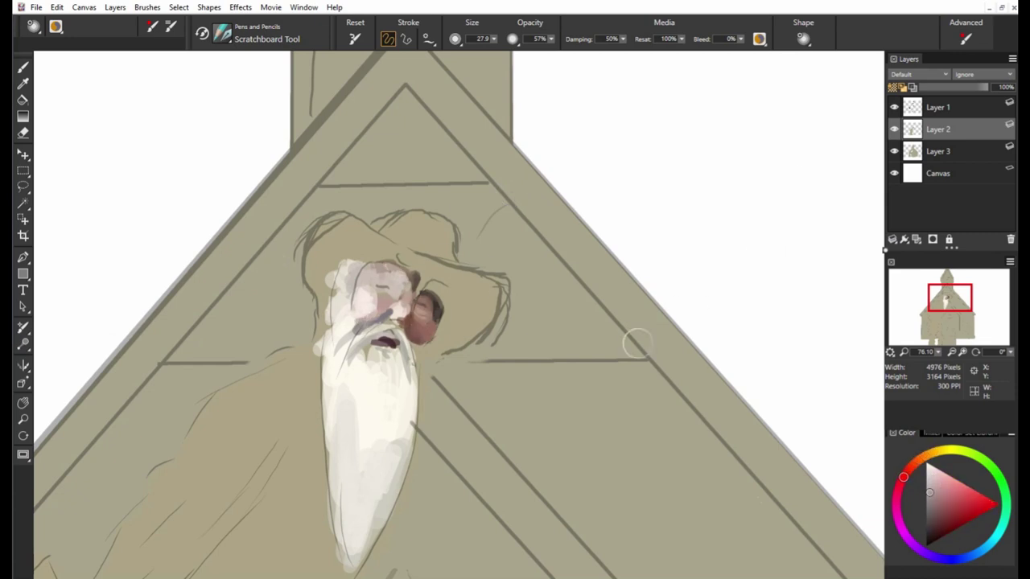
left_click(392, 306, "alt")
left_click(537, 286, "alt")
left_click(415, 320, "alt")
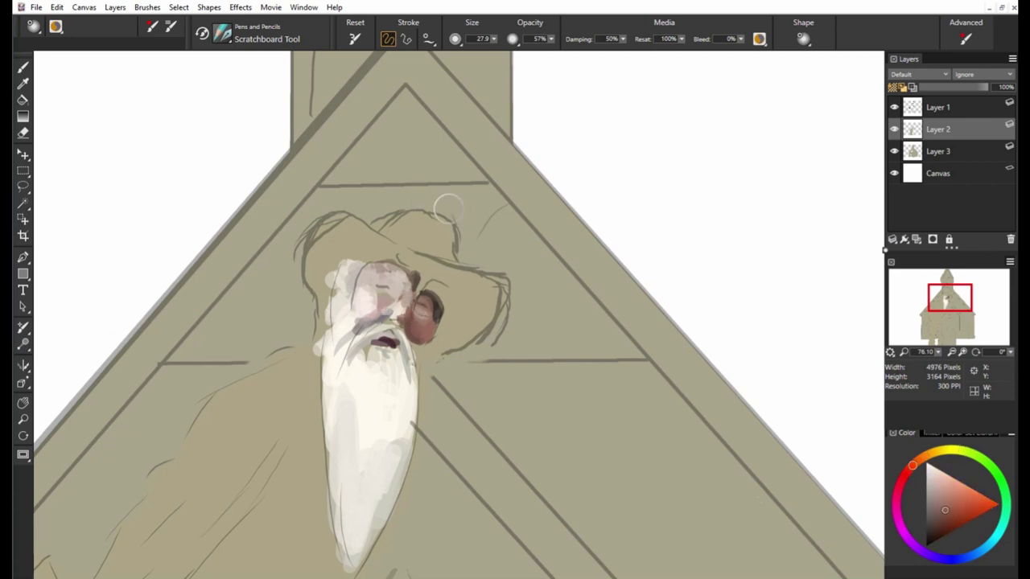
left_click(449, 294, "alt")
left_click(384, 341, "alt")
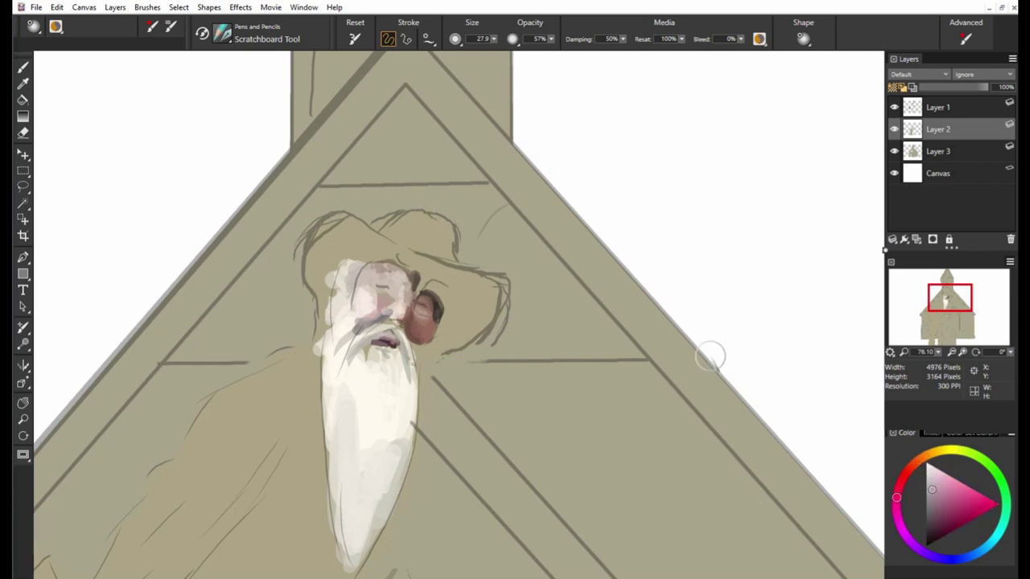
left_click(382, 324, "alt")
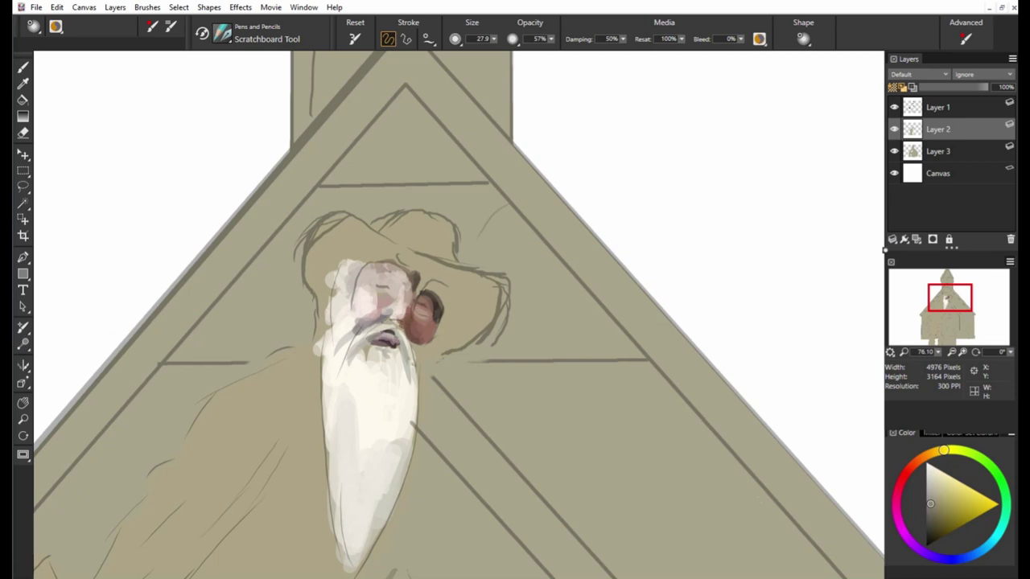
left_click(384, 338, "alt")
left_click(384, 338, "alt")
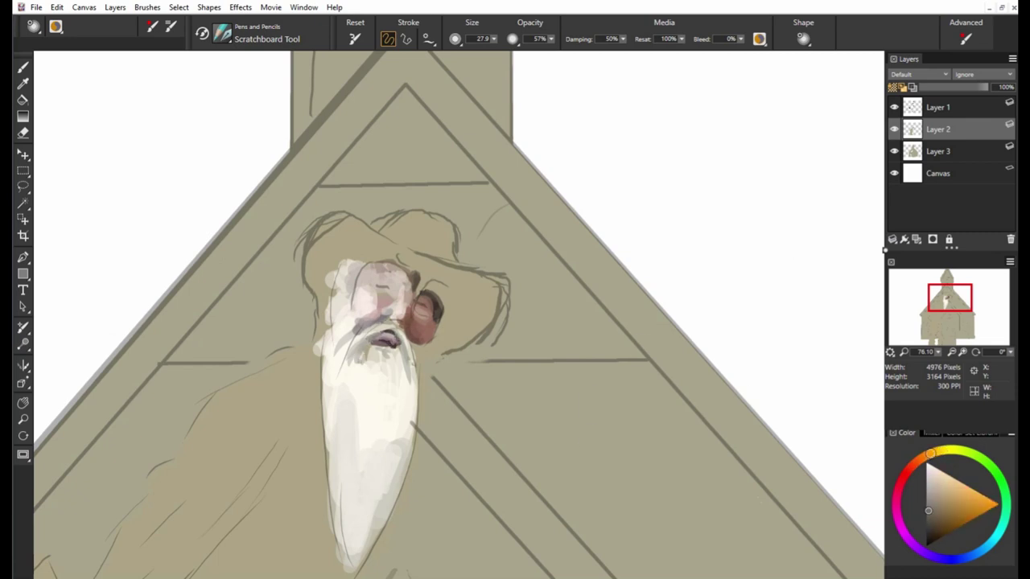
left_click(400, 360, "alt")
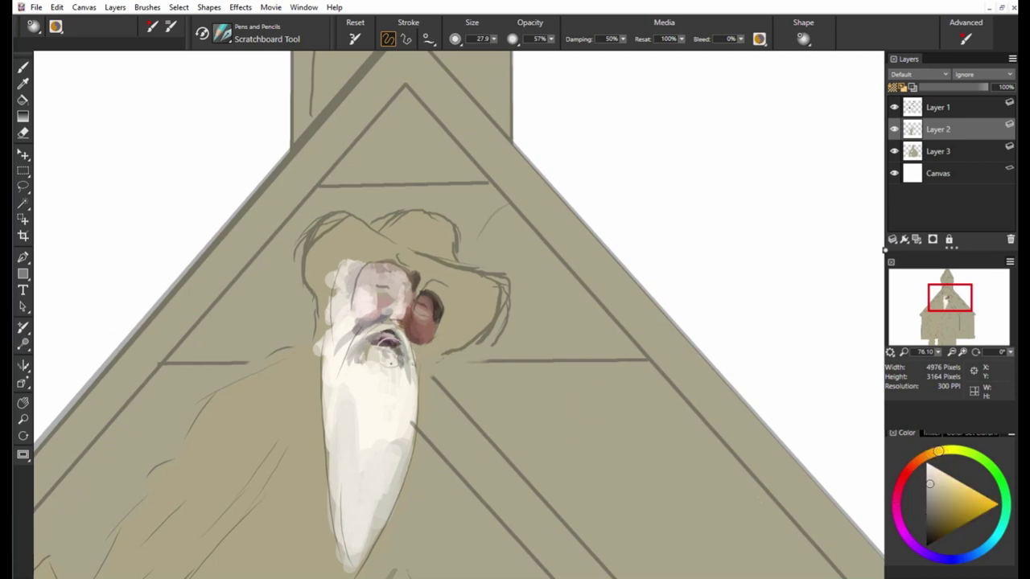
left_click(354, 391, "alt")
left_click(426, 303, "alt")
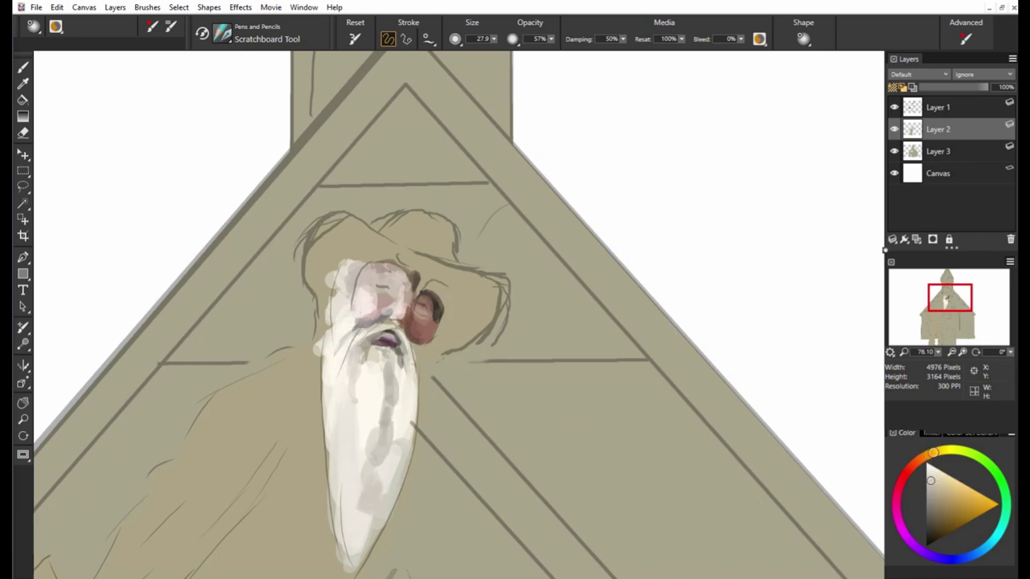
Paint grey and grey-white strokes down the middle of the beard.
left_click(396, 438, "alt")
mouse_move(403, 435)
left_mouse_down()
mouse_move(407, 378)
mouse_move(401, 458)
left_mouse_up()
left_click(342, 394, "alt")
left_click_drag(334, 386, 362, 447)
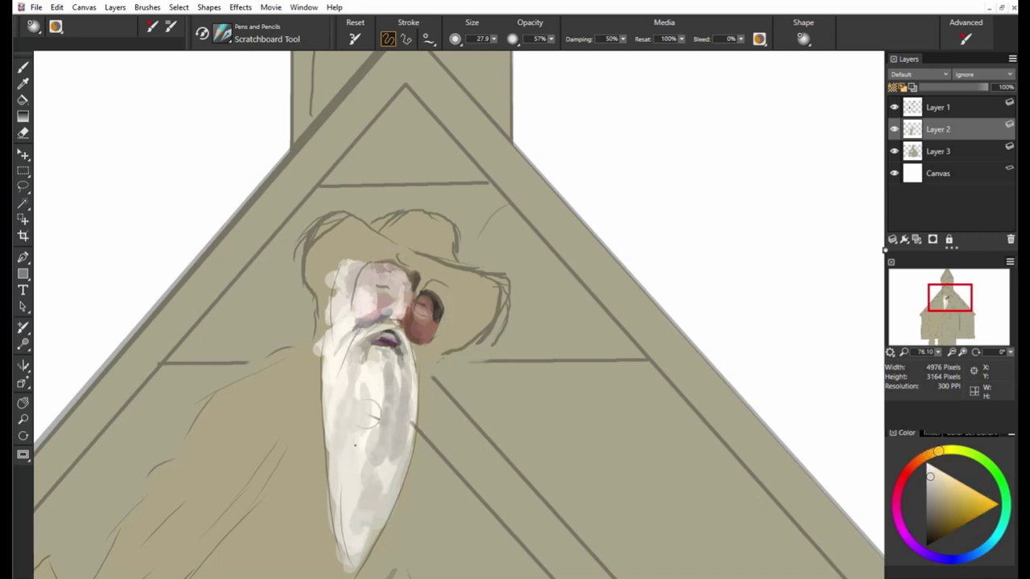
left_click_drag(367, 402, 358, 541)
left_click(438, 280, "alt")
Paint the hair, hat crown and wide brim dark brown.
mouse_move(310, 285)
left_mouse_down()
mouse_move(321, 225)
mouse_move(354, 221)
mouse_move(463, 275)
left_mouse_up()
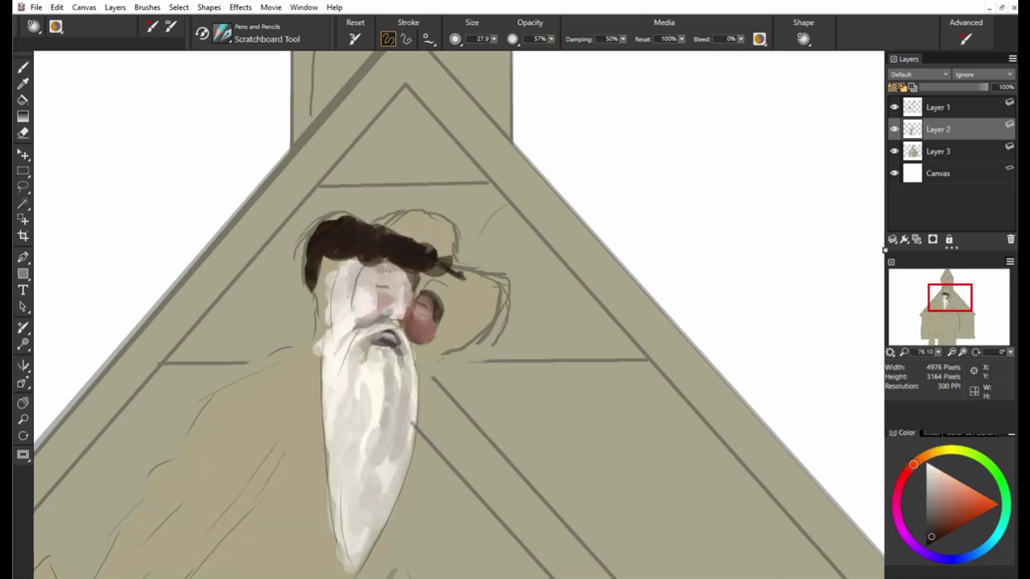
left_click_drag(412, 254, 505, 304)
left_click_drag(461, 219, 379, 229)
mouse_move(379, 221)
left_mouse_down()
mouse_move(449, 241)
mouse_move(452, 256)
left_mouse_up()
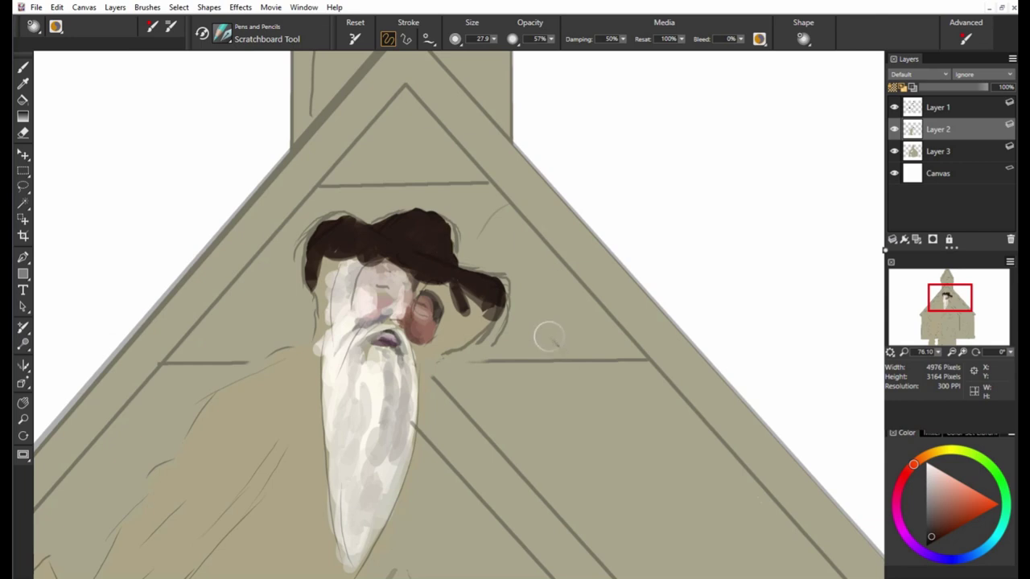
mouse_move(438, 320)
left_mouse_down()
mouse_move(463, 290)
mouse_move(475, 294)
left_mouse_up()
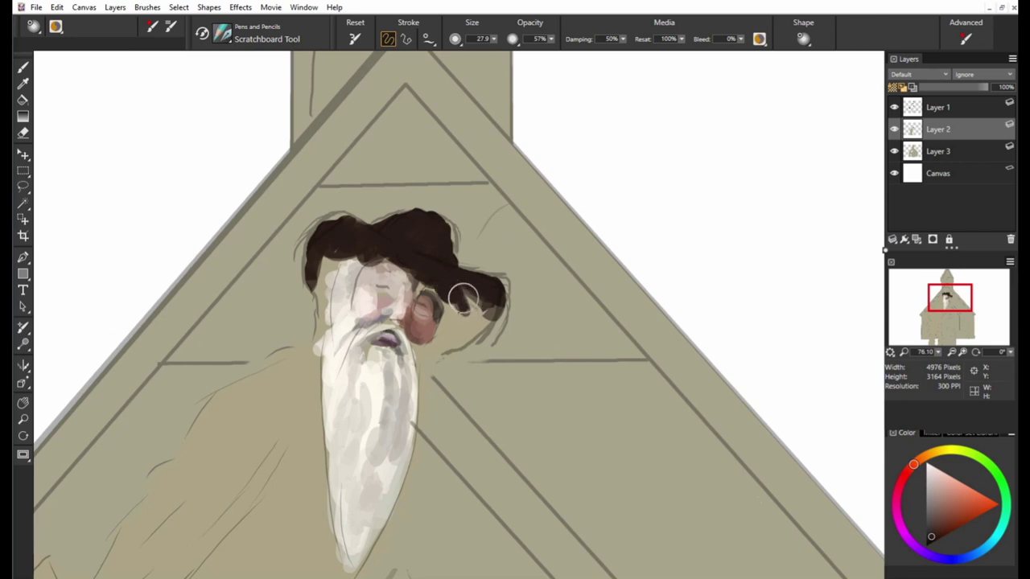
mouse_move(427, 346)
left_mouse_down()
mouse_move(499, 301)
mouse_move(446, 233)
mouse_move(447, 208)
left_mouse_up()
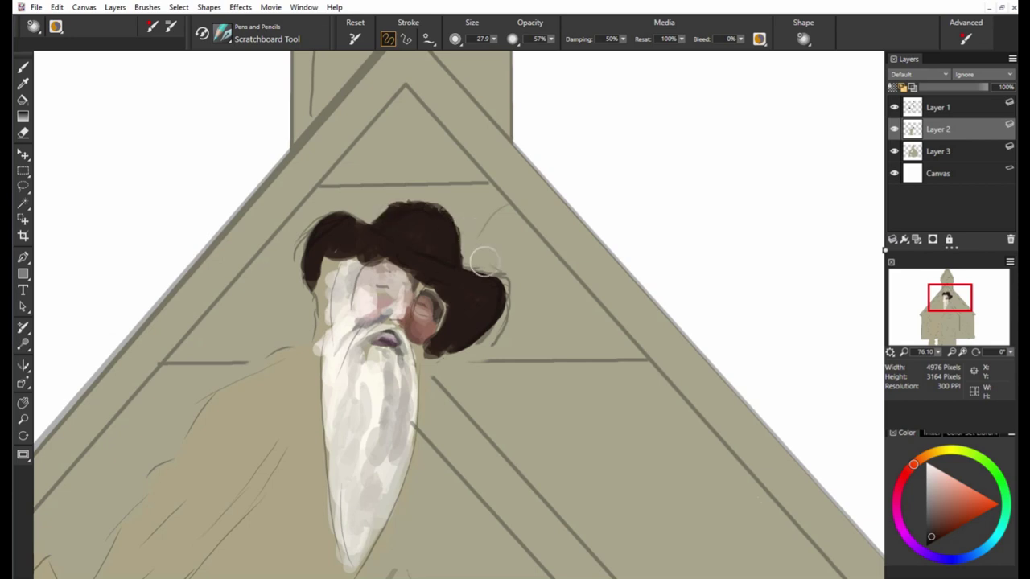
scroll(477, 288, "down", 3)
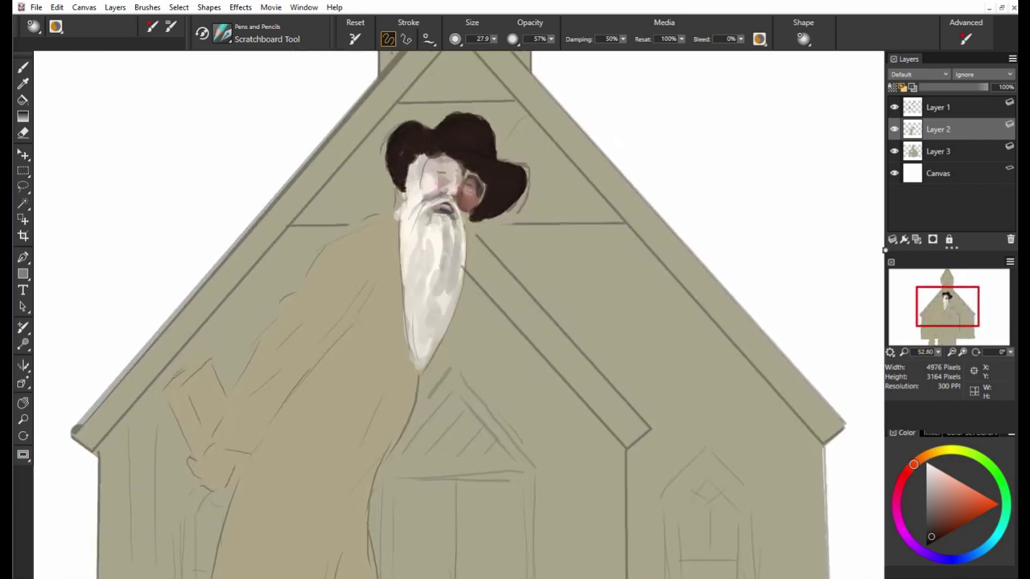
Paint the sleeve grey-blue with near-black accent strokes.
left_click(947, 558)
mouse_move(309, 277)
left_mouse_down()
mouse_move(394, 218)
mouse_move(290, 322)
mouse_move(233, 399)
left_mouse_up()
left_click(929, 510)
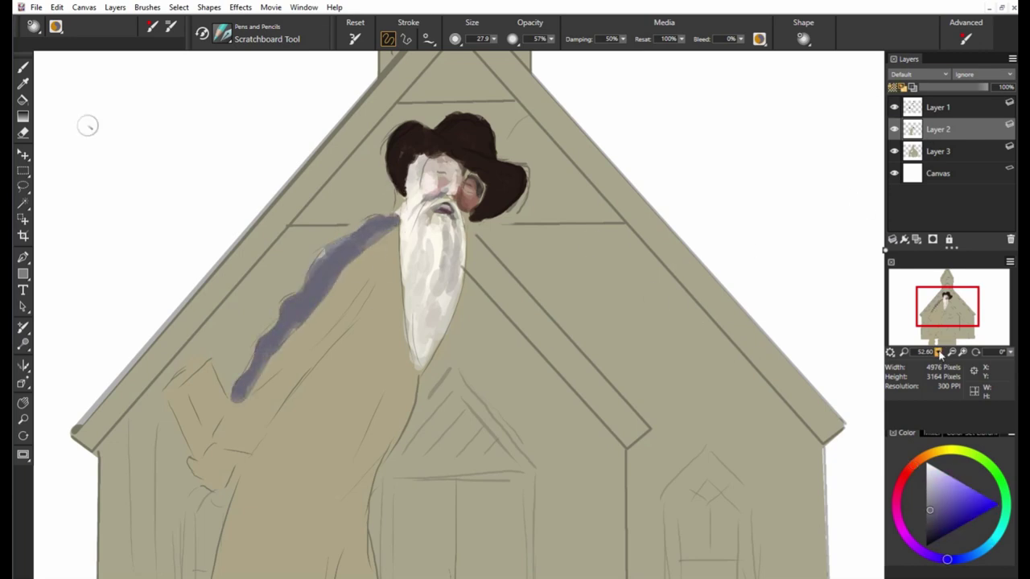
scroll(347, 276, "down", 2)
left_click_drag(348, 276, 322, 342)
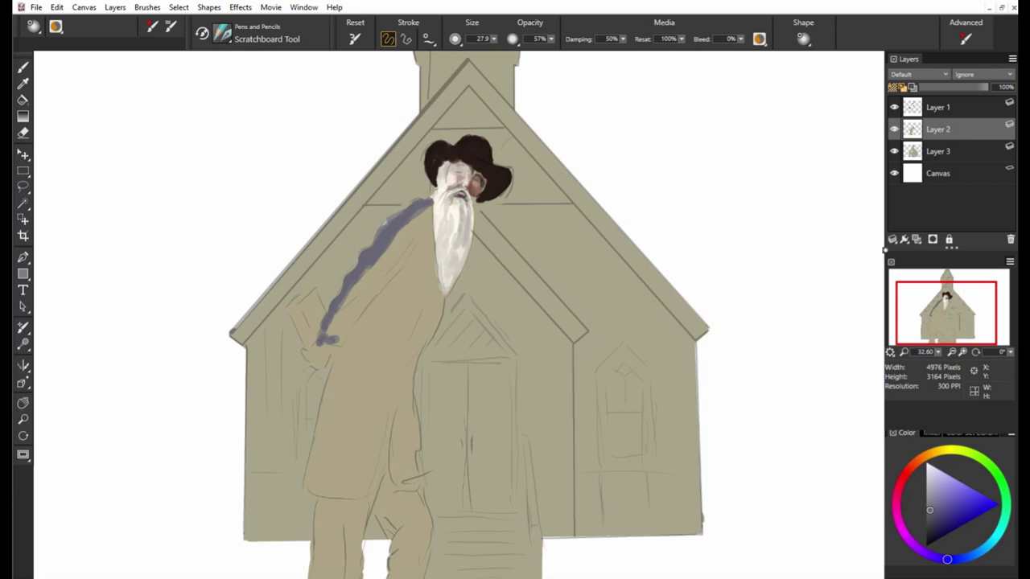
mouse_move(364, 294)
left_mouse_down()
mouse_move(326, 346)
mouse_move(374, 305)
left_mouse_up()
left_click(320, 339, "alt")
left_click_drag(420, 235, 354, 330)
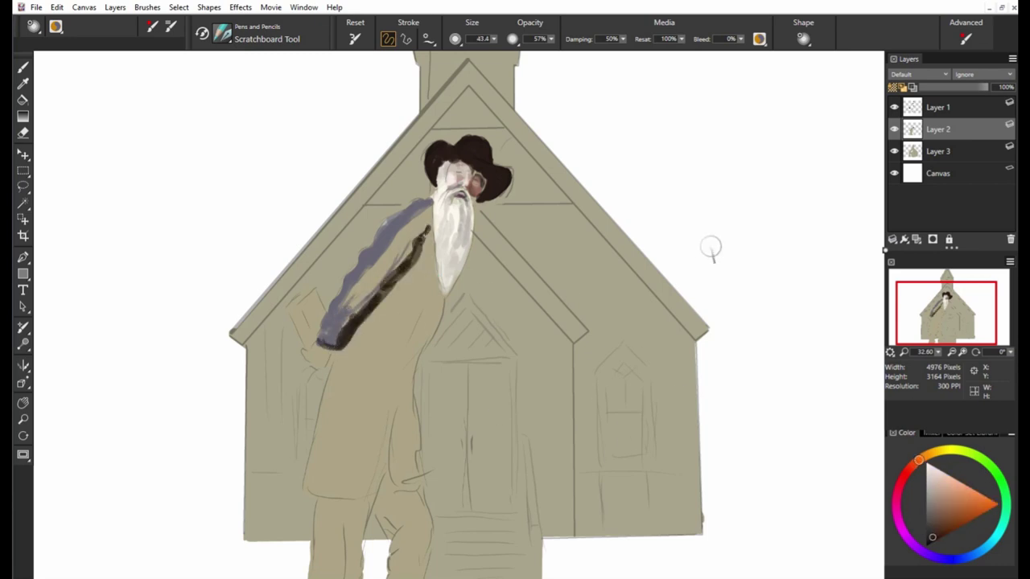
left_click_drag(389, 256, 354, 296)
mouse_move(400, 233)
left_mouse_down()
mouse_move(378, 247)
mouse_move(427, 346)
left_mouse_up()
Fill the torso below the beard and the lower coat dark brown.
left_click_drag(431, 217, 402, 314)
left_click_drag(426, 250, 398, 358)
left_click_drag(415, 269, 383, 310)
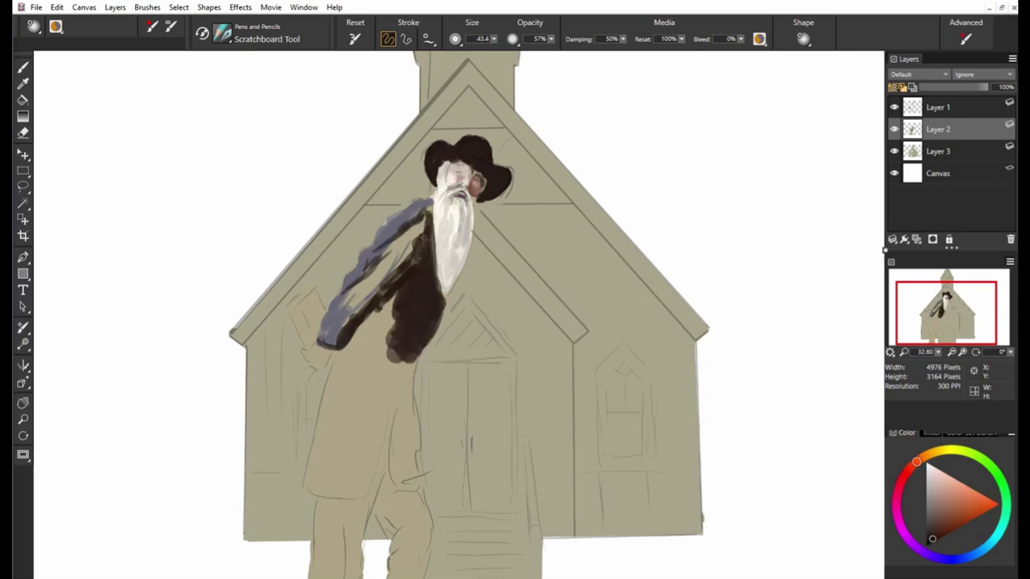
left_click_drag(422, 249, 387, 306)
left_click_drag(386, 265, 338, 334)
left_click_drag(422, 226, 354, 298)
left_click_drag(438, 202, 366, 306)
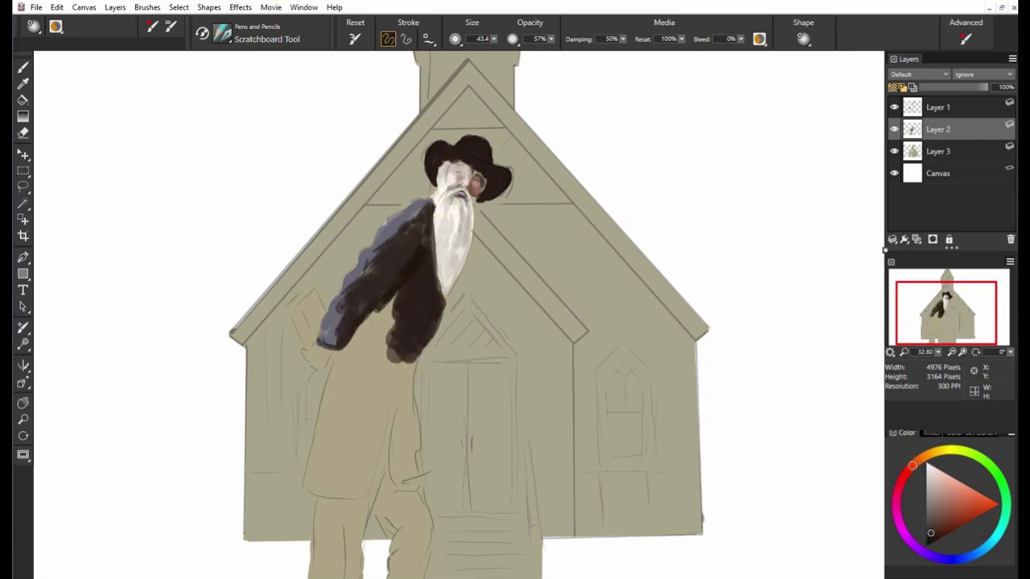
left_click(433, 370, "alt")
left_click_drag(412, 346, 406, 438)
left_click_drag(407, 395, 398, 462)
left_click_drag(402, 346, 378, 419)
left_click_drag(409, 301, 358, 322)
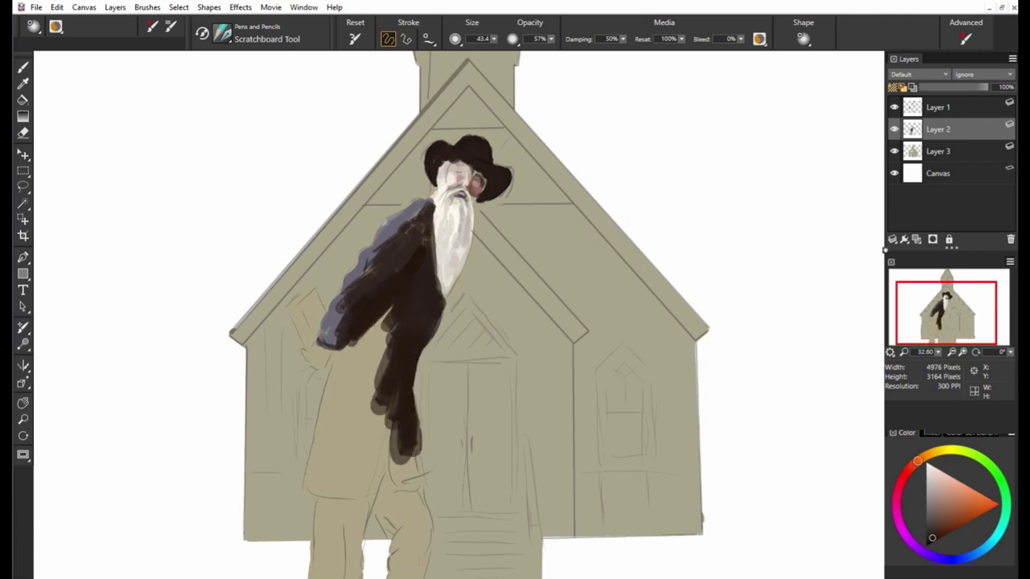
left_click_drag(411, 250, 382, 282)
Paint the book beside the hand in dark olive.
left_click(320, 360, "alt")
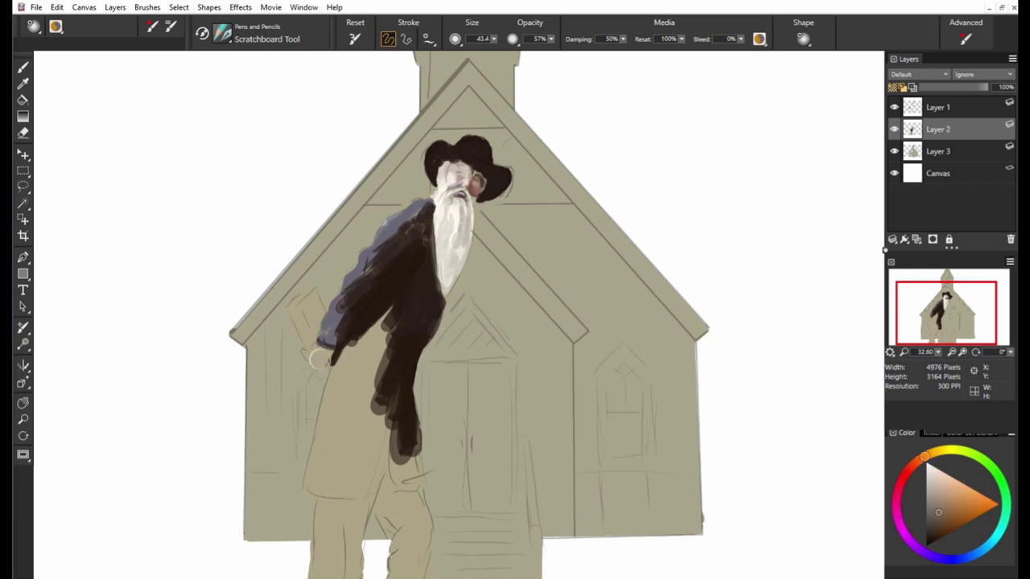
left_click(337, 317, "alt")
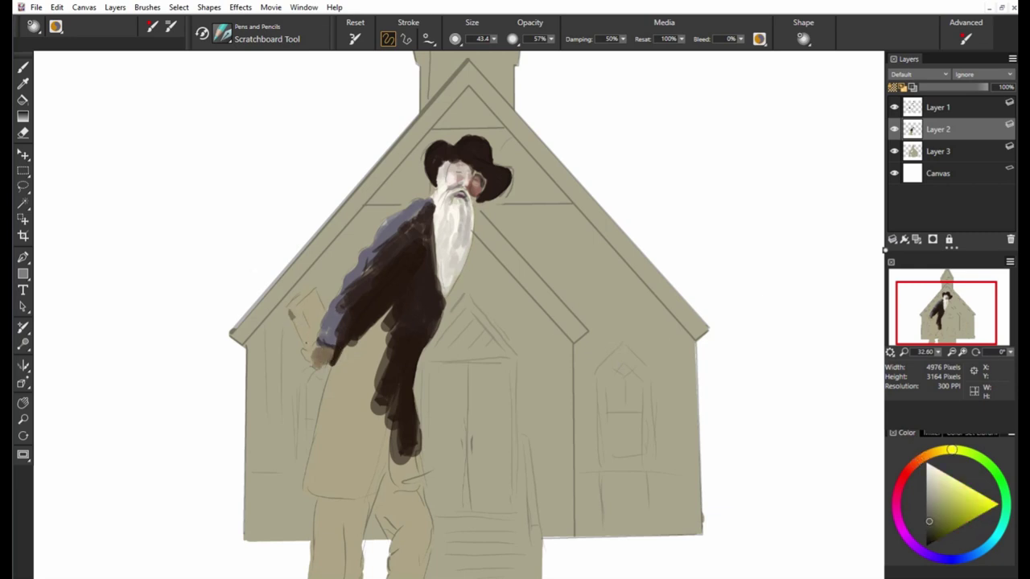
left_click_drag(293, 313, 310, 342)
left_click_drag(297, 291, 317, 334)
left_click(315, 354, "alt")
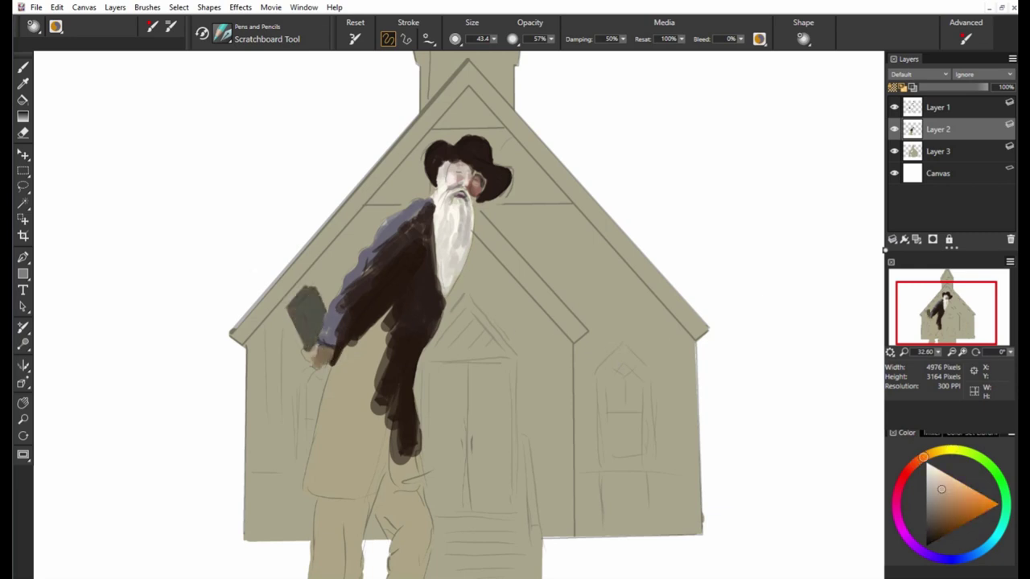
left_click(331, 362, "alt")
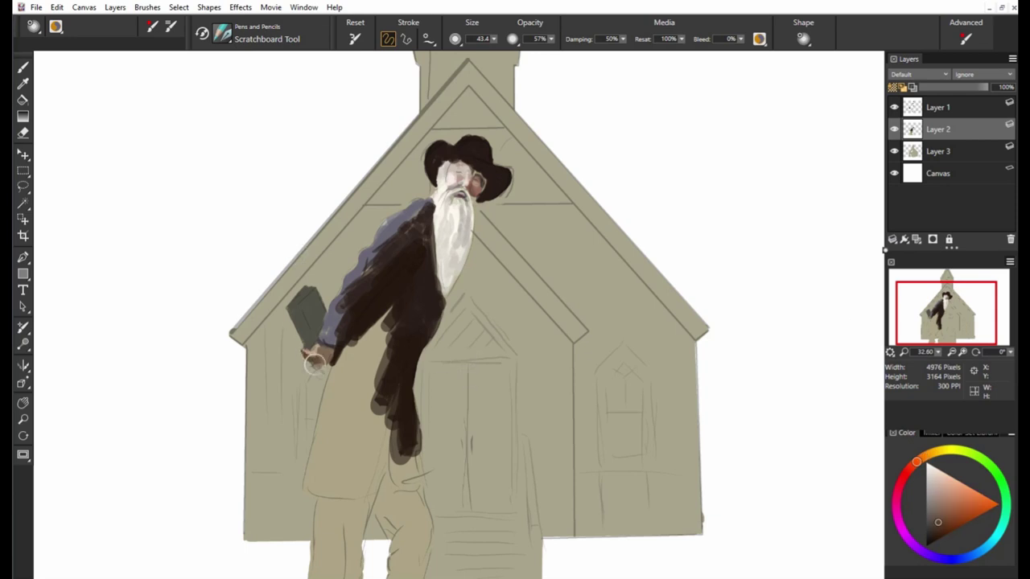
left_click(305, 312, "alt")
left_click_drag(333, 360, 305, 486)
left_click_drag(331, 394, 304, 488)
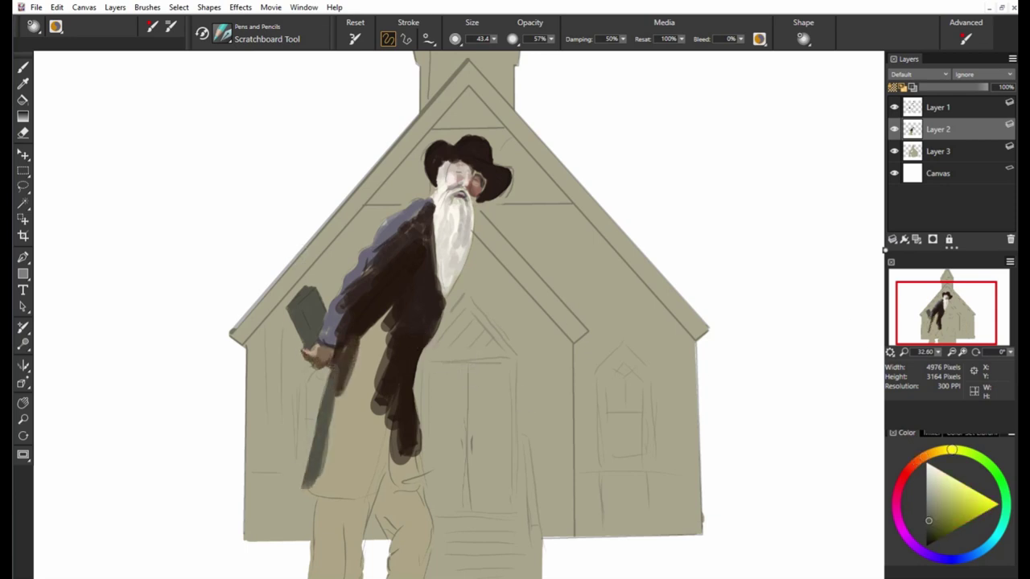
Darken the coat edge, both legs and the gap between them in near-black brown.
left_click(346, 364, "alt")
left_click_drag(354, 348, 321, 473)
mouse_move(334, 422)
left_mouse_down()
mouse_move(314, 488)
mouse_move(372, 504)
mouse_move(358, 555)
left_mouse_up()
left_click_drag(354, 367, 343, 498)
left_click_drag(342, 460, 332, 500)
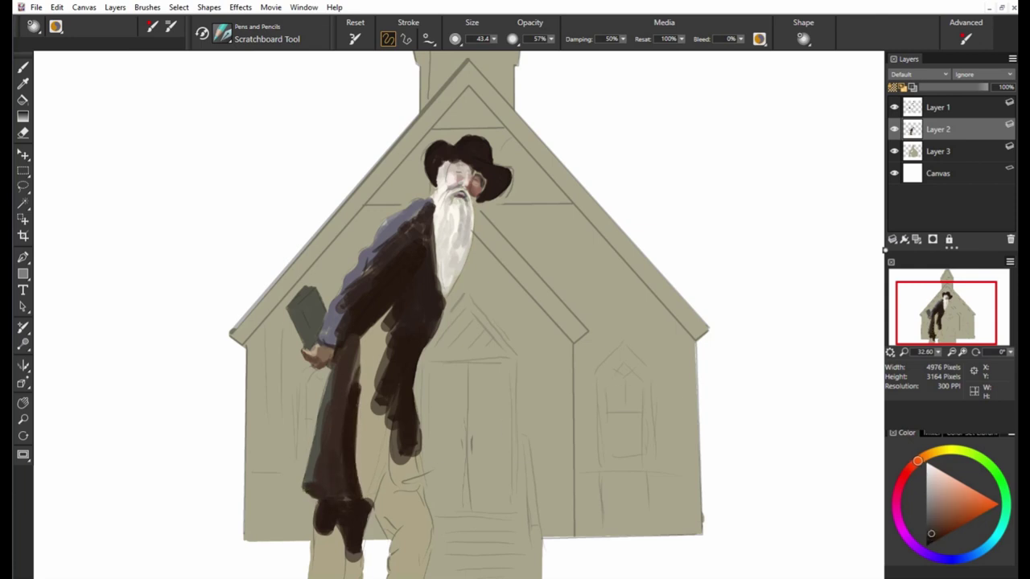
left_click_drag(390, 335, 370, 410)
mouse_move(398, 305)
left_mouse_down()
mouse_move(351, 375)
mouse_move(342, 284)
left_mouse_up()
mouse_move(395, 350)
left_mouse_down()
mouse_move(386, 386)
mouse_move(403, 423)
mouse_move(382, 394)
left_mouse_up()
mouse_move(378, 306)
left_mouse_down()
mouse_move(358, 412)
mouse_move(358, 370)
left_mouse_up()
mouse_move(330, 439)
left_mouse_down()
mouse_move(322, 507)
mouse_move(338, 507)
left_mouse_up()
left_click_drag(364, 454, 354, 507)
left_click_drag(407, 410, 386, 447)
mouse_move(410, 392)
left_mouse_down()
mouse_move(399, 459)
mouse_move(438, 418)
mouse_move(443, 459)
mouse_move(418, 507)
left_mouse_up()
Repaint the right leg in dark orange-brown and darken the lower coat.
left_click(418, 442, "alt")
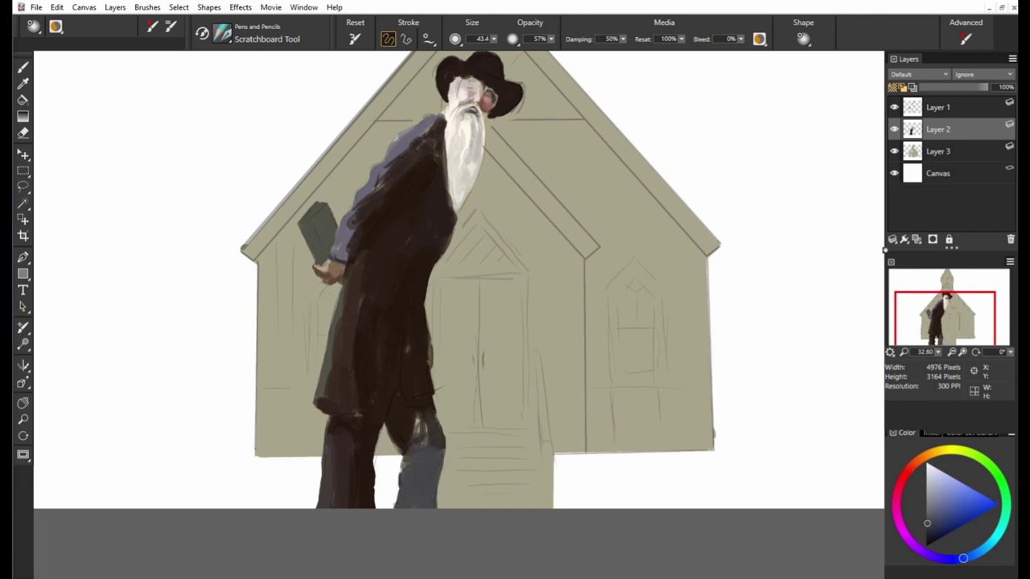
left_click(418, 450, "alt")
left_click_drag(405, 459, 403, 507)
left_click_drag(434, 447, 419, 507)
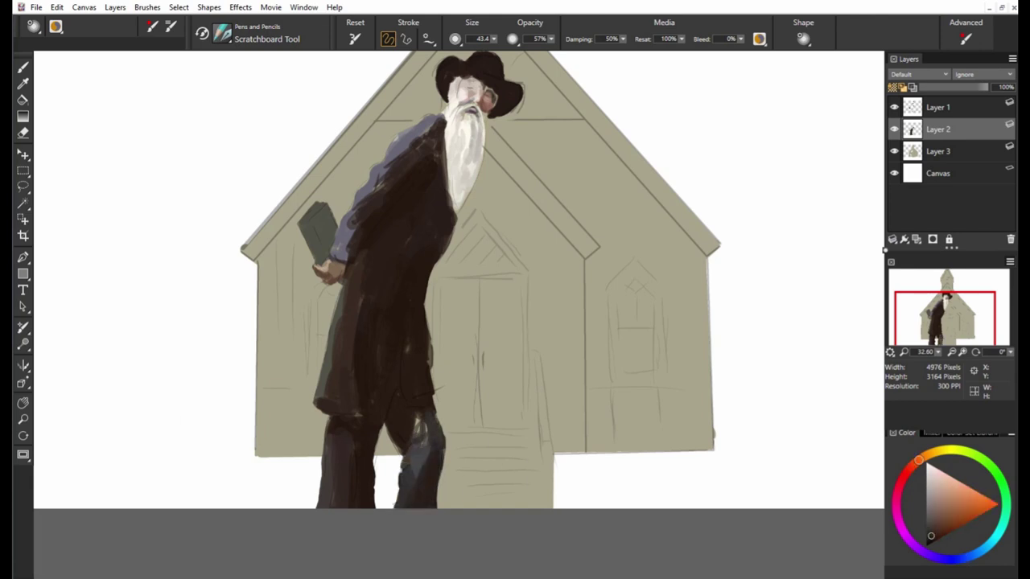
left_click_drag(426, 414, 415, 479)
left_click(409, 325, "alt")
left_click_drag(360, 294, 354, 423)
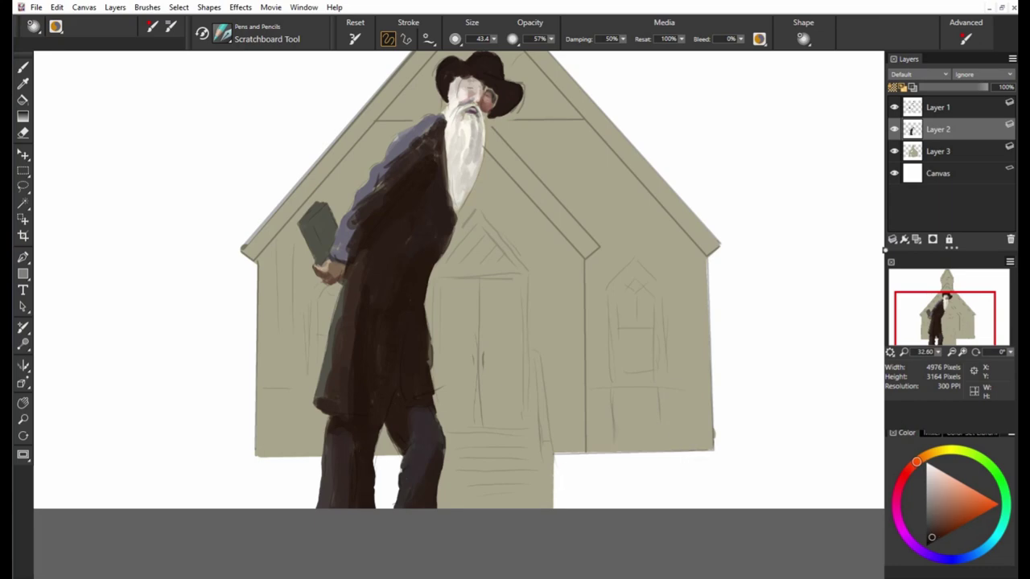
left_click_drag(926, 352, 954, 362)
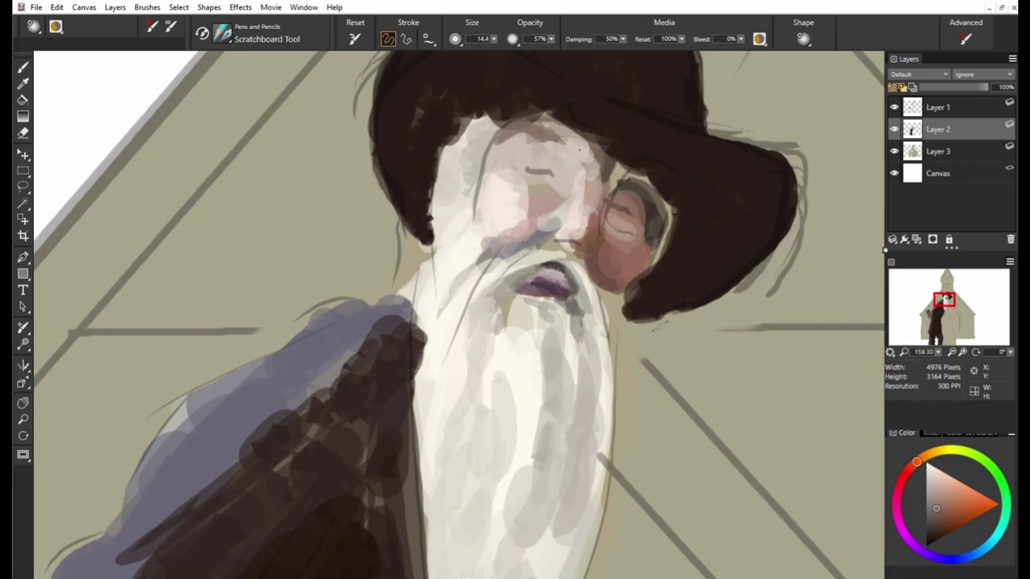
Paint a dark brow stroke and a pupil behind the glasses.
left_click(563, 151, "alt")
left_click_drag(550, 160, 566, 177)
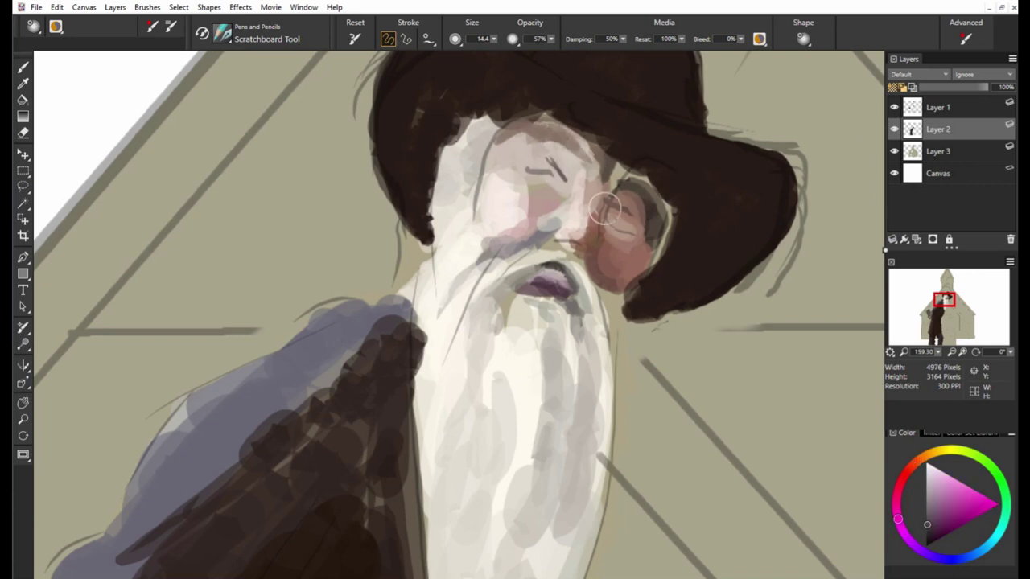
left_click_drag(620, 211, 638, 235)
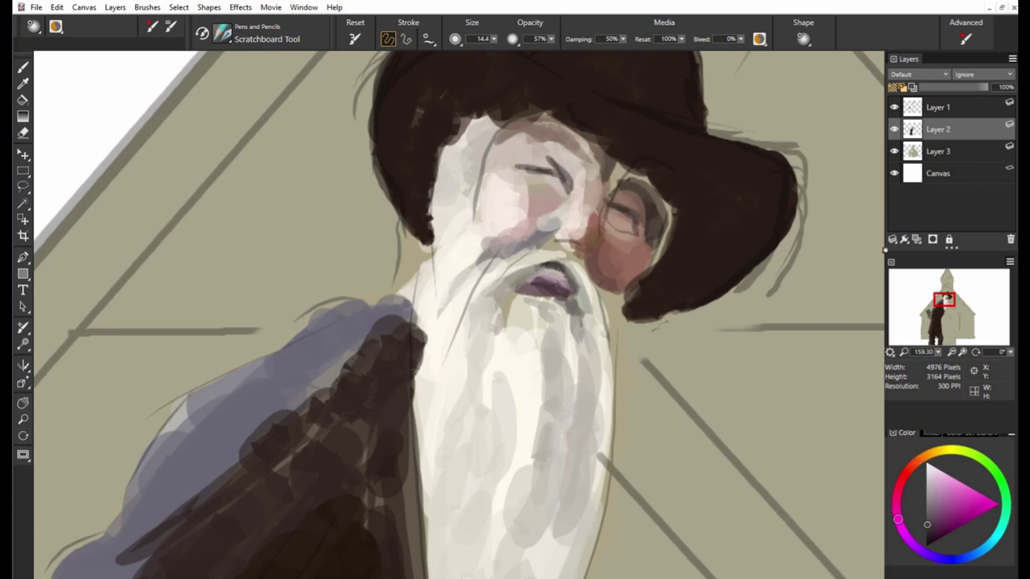
left_click(531, 172, "alt")
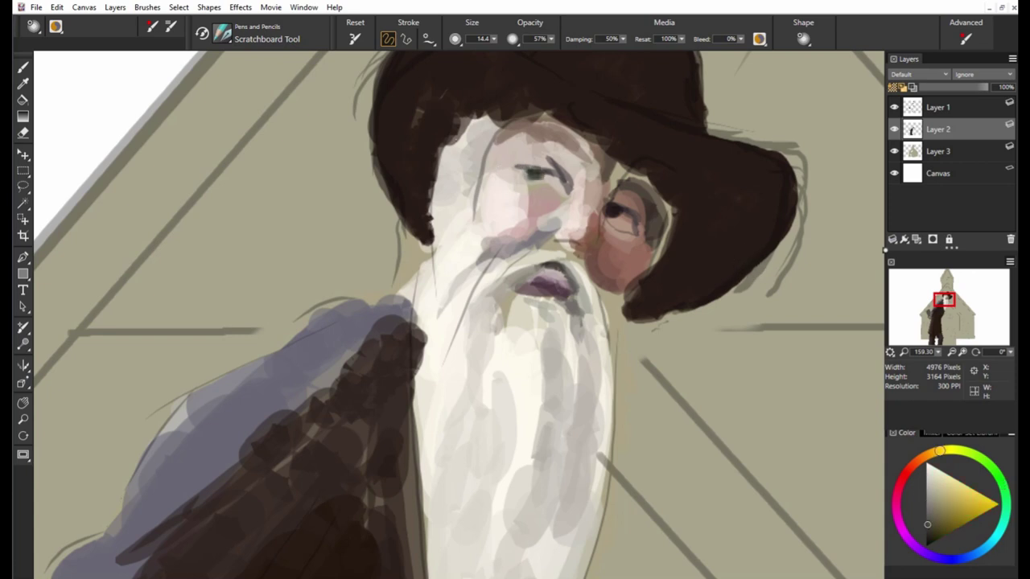
left_click(558, 186, "alt")
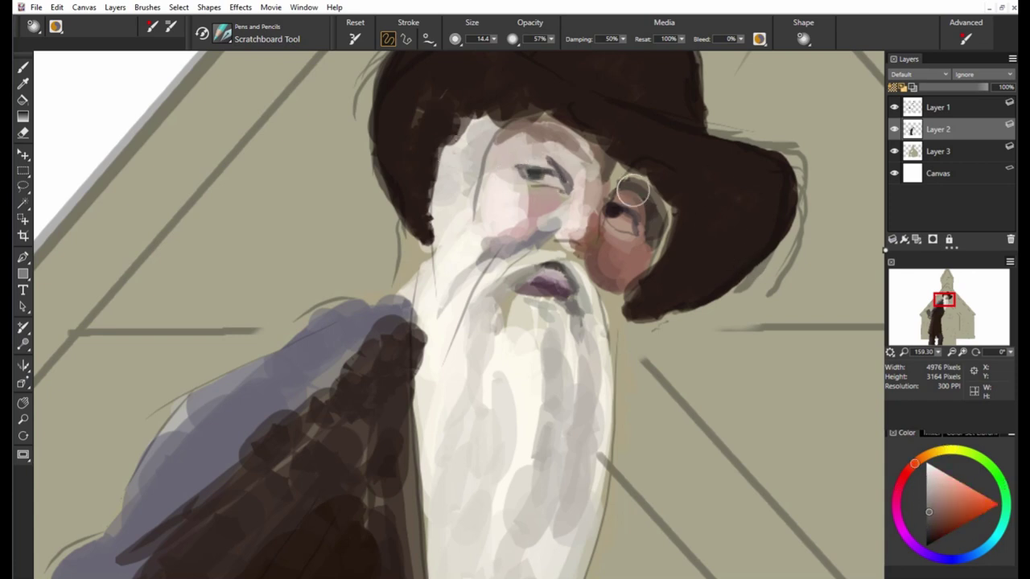
left_click(632, 190, "alt")
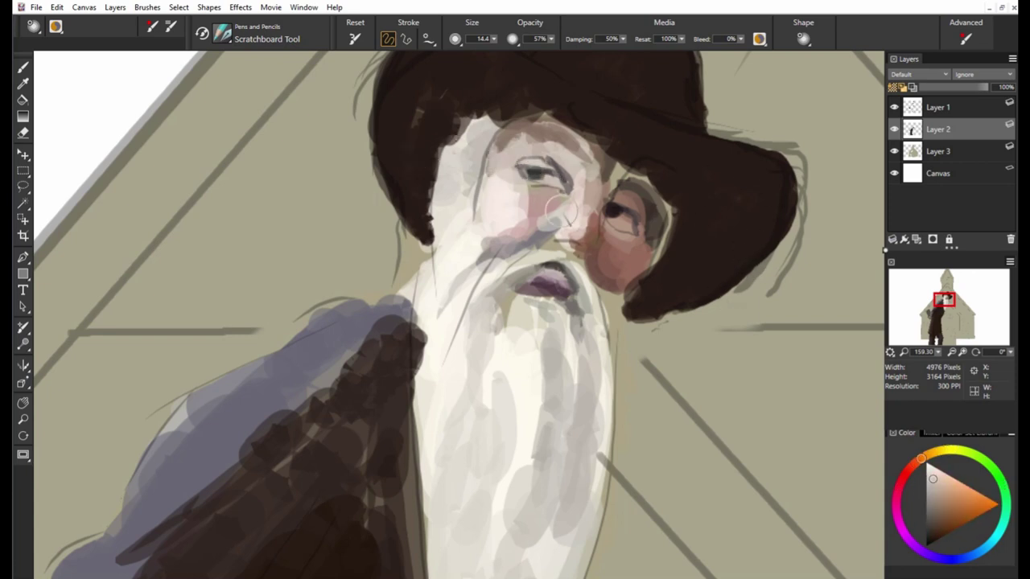
Hide the perspective guide lines and darken the glasses lens with reddish brown.
left_click(894, 107)
left_click(898, 517)
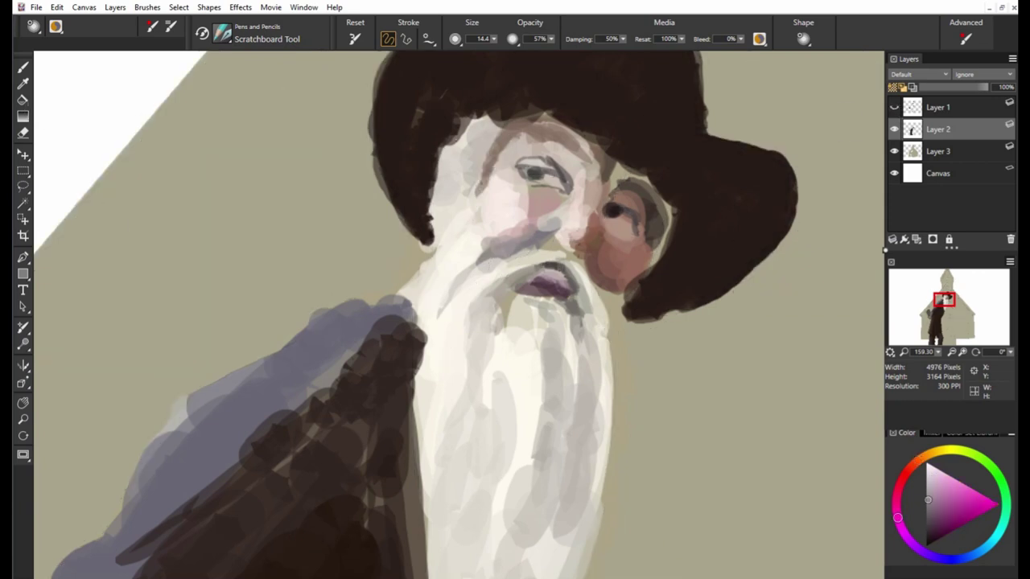
left_click(611, 207, "alt")
left_click(603, 197, "alt")
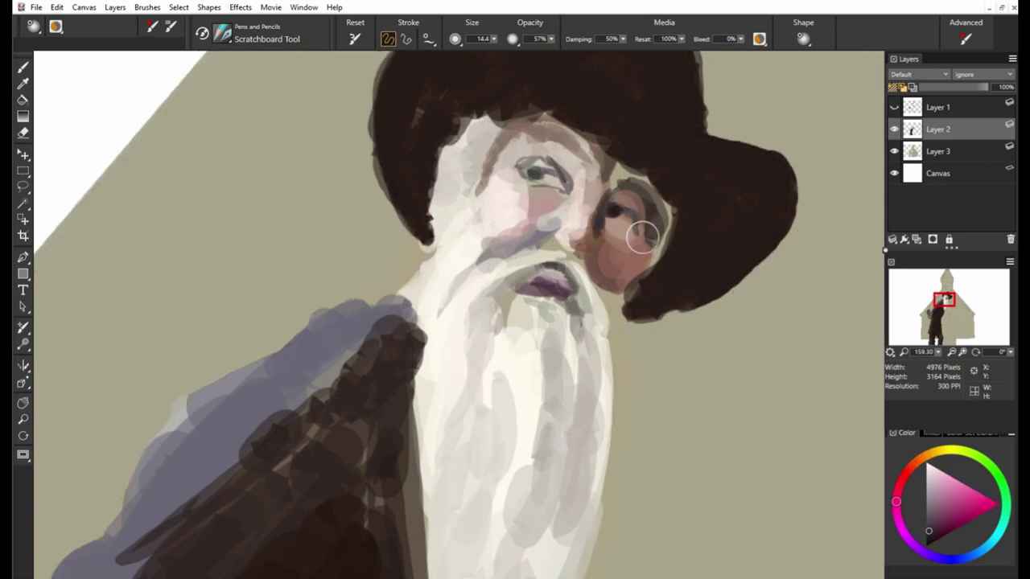
mouse_move(642, 235)
left_mouse_down()
mouse_move(604, 223)
mouse_move(629, 234)
left_mouse_up()
Sample reddish-brown, skin and forehead tones from the face.
left_click(628, 233, "alt")
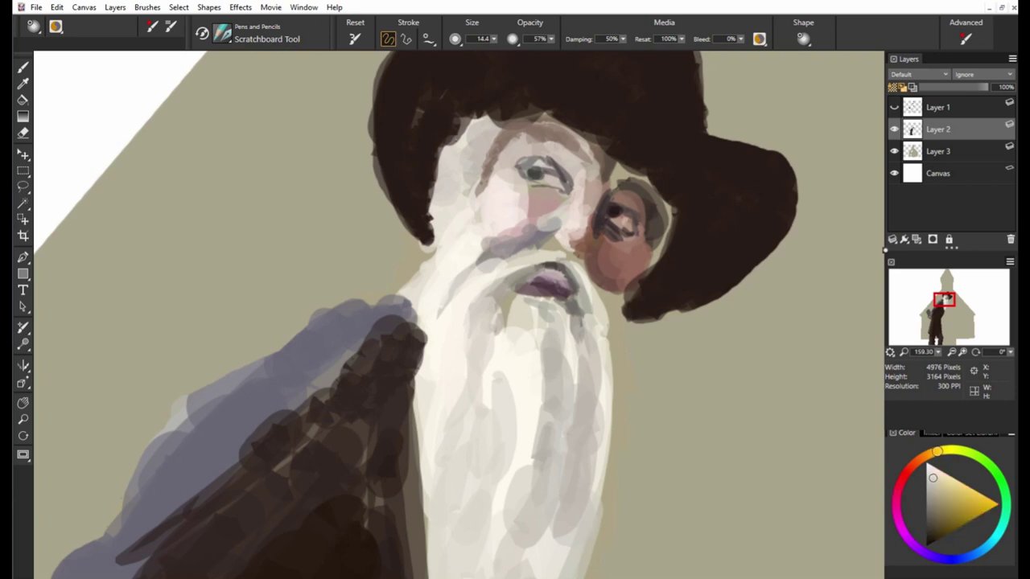
left_click(666, 206, "alt")
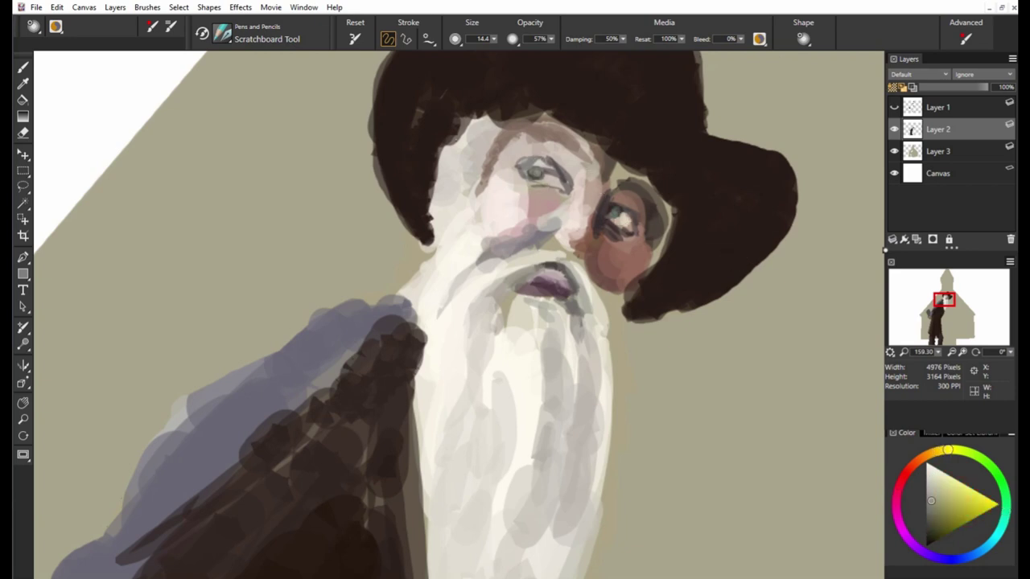
left_click(635, 194, "alt")
left_click(695, 280, "alt")
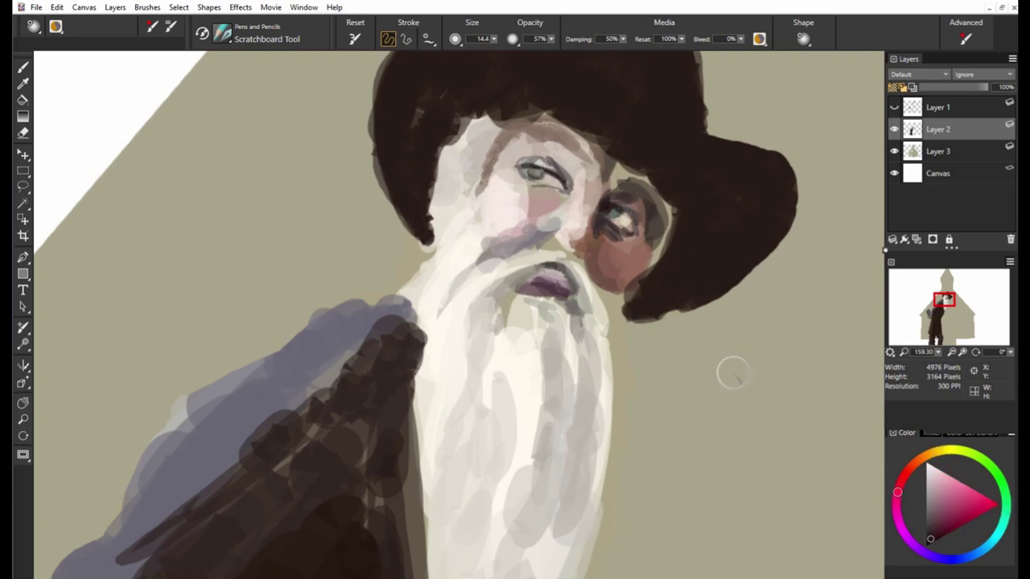
left_click(487, 185, "alt")
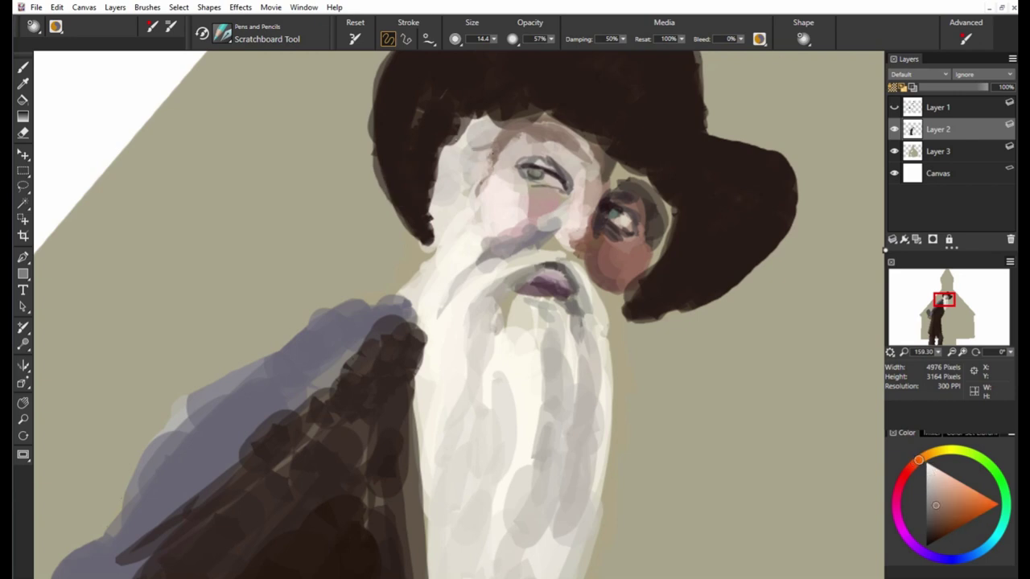
left_click(485, 139, "alt")
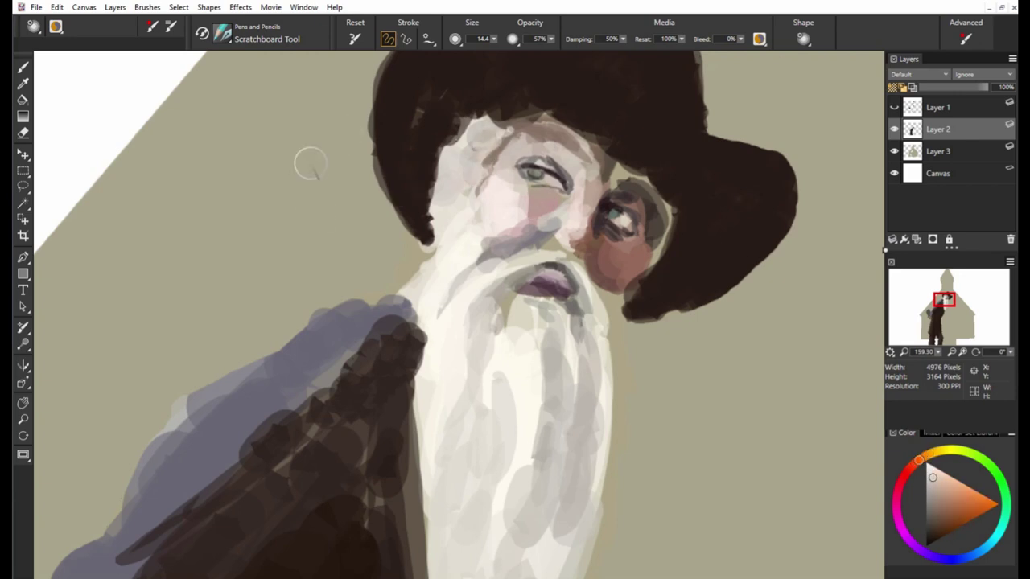
left_click(487, 187, "alt")
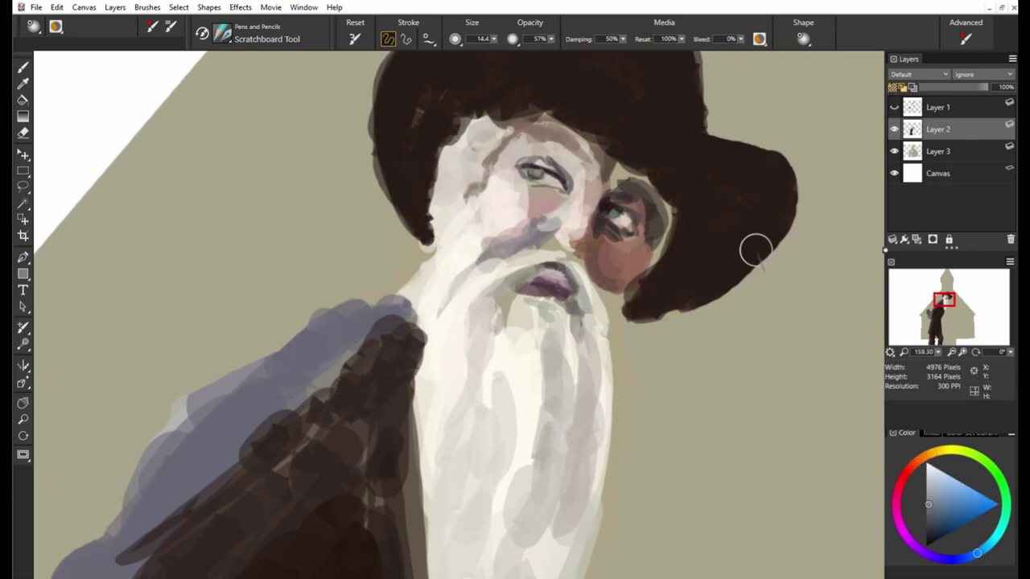
Paint a dark red-brown edge along the nose and moustache.
left_click(645, 233, "alt")
left_click(655, 256, "alt")
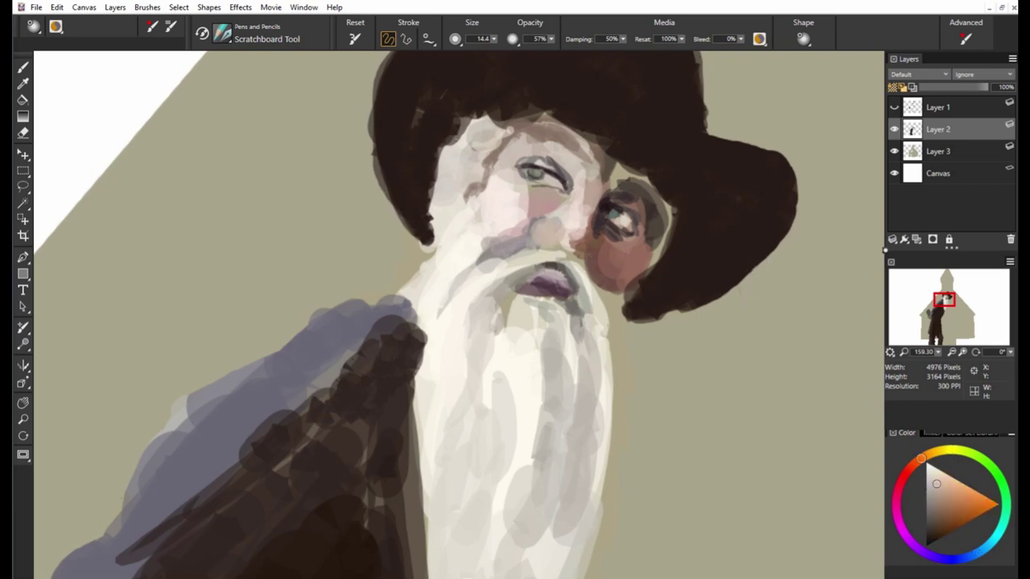
left_click(677, 301, "alt")
left_click(535, 232, "alt")
left_click(612, 225, "alt")
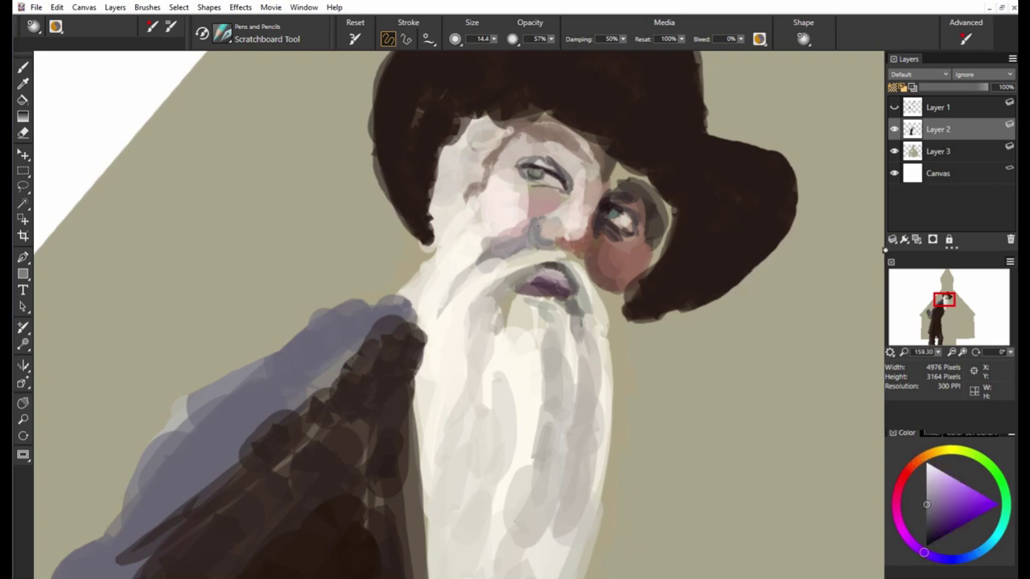
left_click(590, 265, "alt")
mouse_move(590, 248)
left_mouse_down()
mouse_move(563, 259)
mouse_move(621, 353)
left_mouse_up()
Shade the beard's edges with greenish and grey strokes, lightening its left edge.
left_click(684, 299, "alt")
left_click(587, 264, "alt")
left_click(569, 302, "alt")
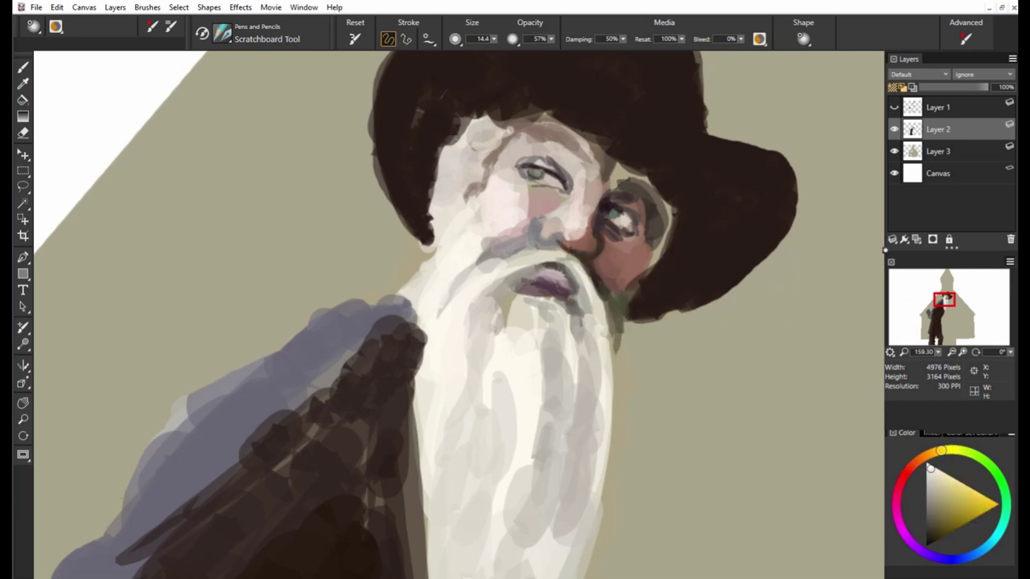
left_click(526, 283, "alt")
left_click(525, 284, "alt")
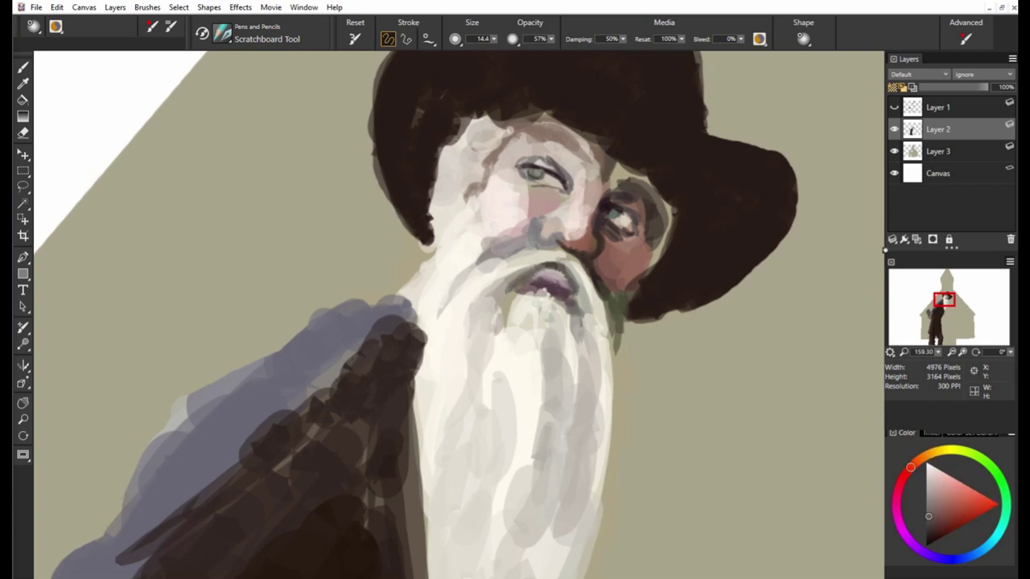
left_click(474, 278, "alt")
left_click_drag(473, 282, 454, 326)
left_click(423, 257, "alt")
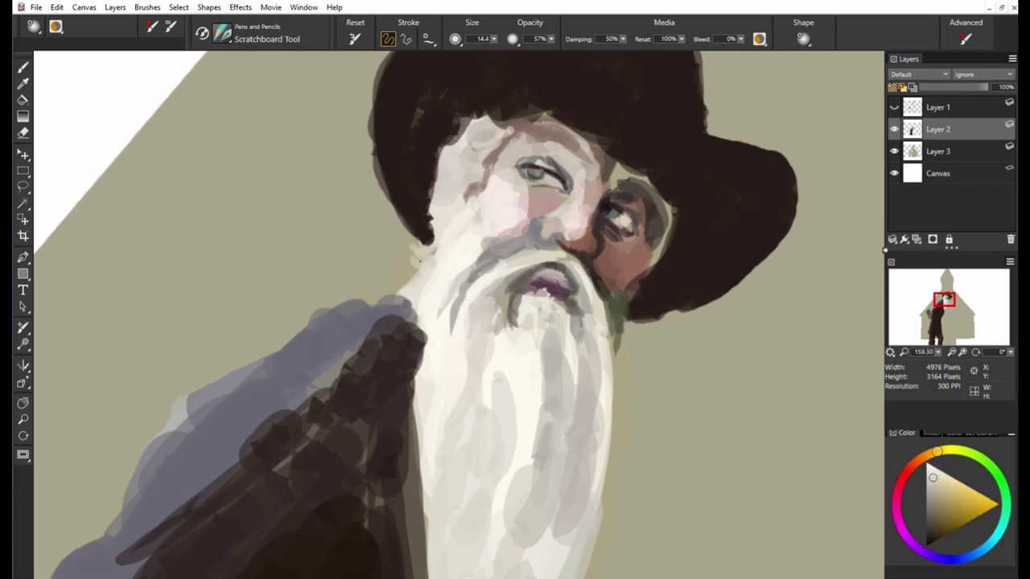
left_click_drag(422, 254, 398, 296)
Add serrated light and grey hair along the hat brim and beside the eye.
mouse_move(654, 261)
left_mouse_down()
mouse_move(632, 298)
mouse_move(658, 301)
mouse_move(673, 271)
mouse_move(678, 225)
mouse_move(650, 177)
left_mouse_up()
left_click(632, 300, "alt")
left_click(499, 199, "alt")
left_click(644, 175, "alt")
left_click(677, 199, "alt")
left_click(565, 155, "alt")
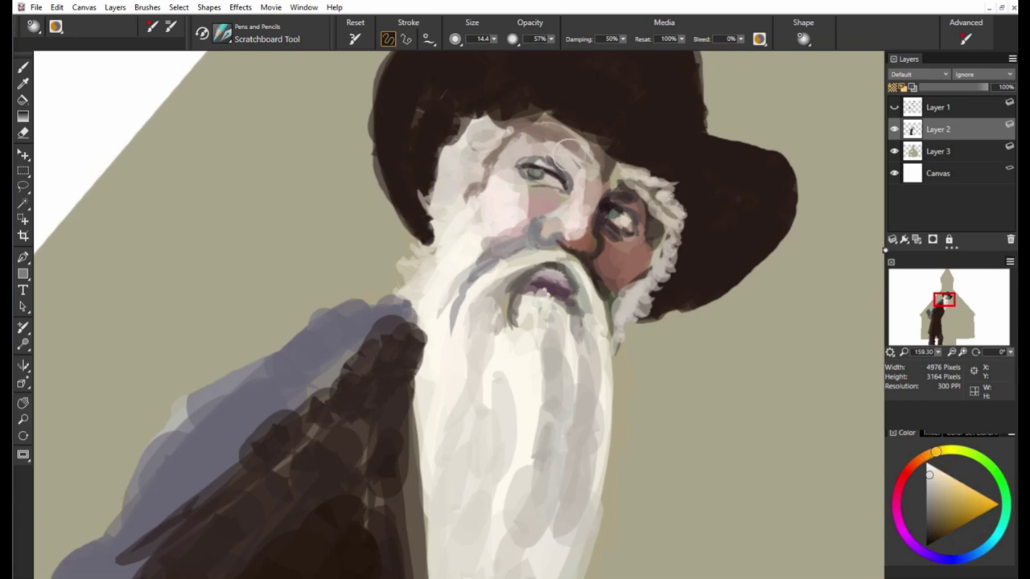
Sample red-purple, khaki-yellow and other tones from the painting.
left_click(356, 245, "alt")
left_click(523, 281, "alt")
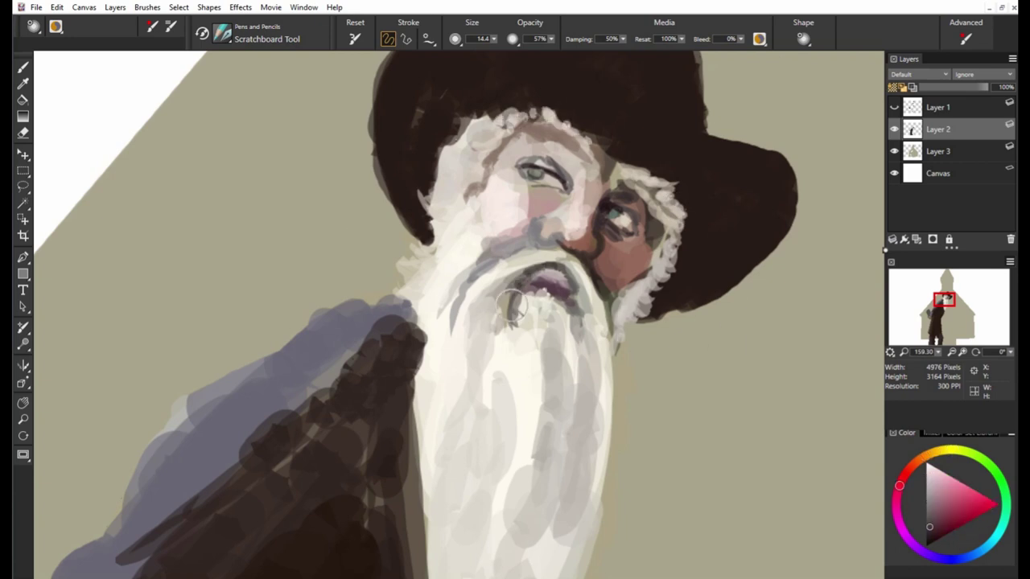
left_click(523, 285, "alt")
left_click(531, 277, "alt")
left_click(819, 326, "alt")
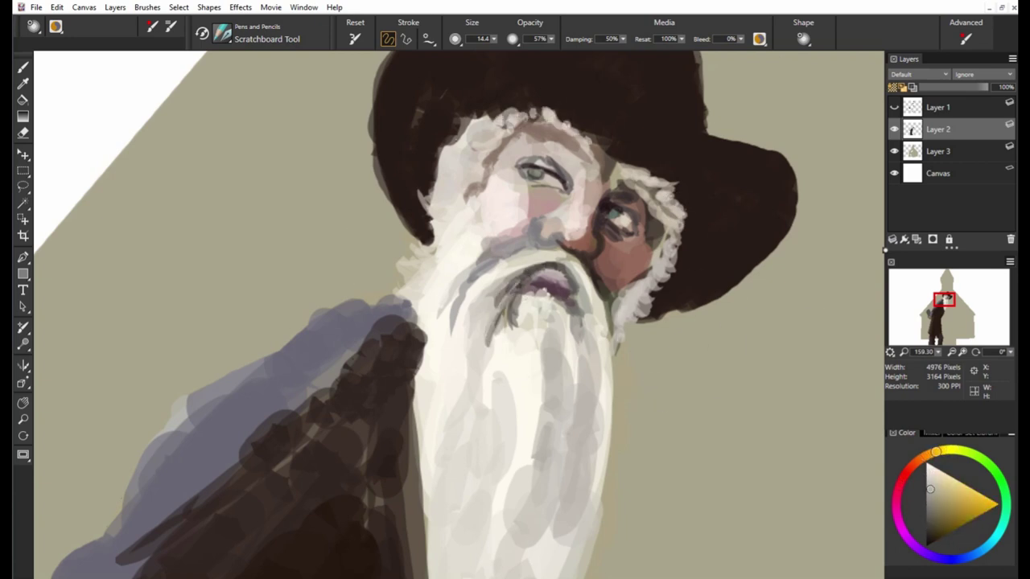
left_click(497, 314, "alt")
left_click(502, 321, "alt")
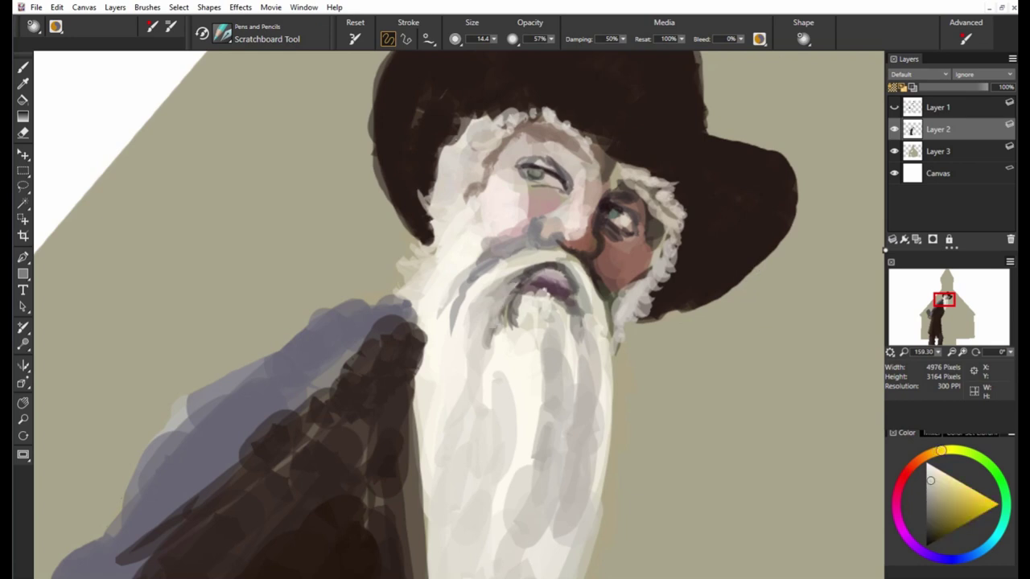
left_click_drag(939, 356, 931, 366)
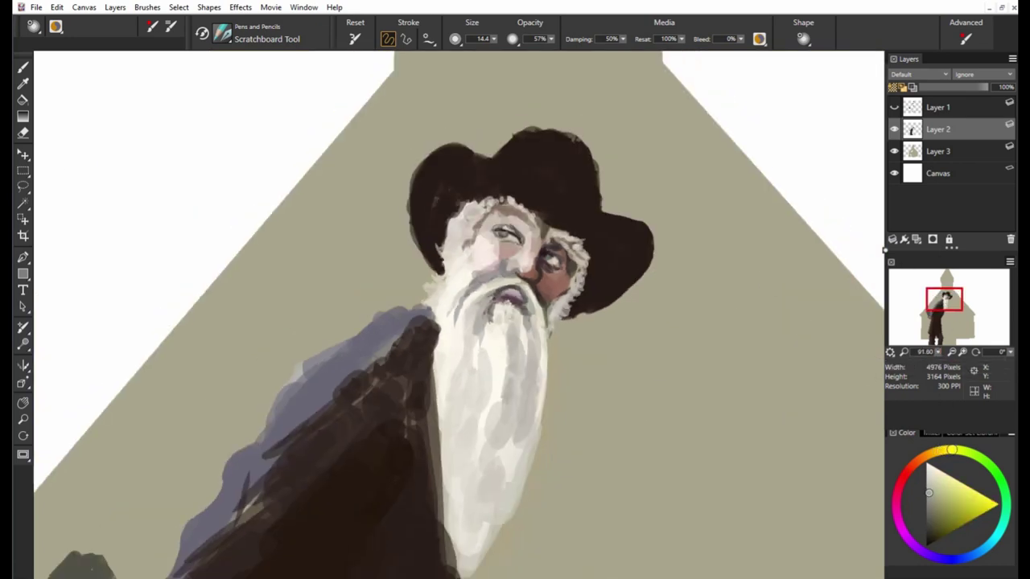
Draw a thin dark strand and faint grey strands down the beard, trimming its left edge.
left_click(555, 326, "alt")
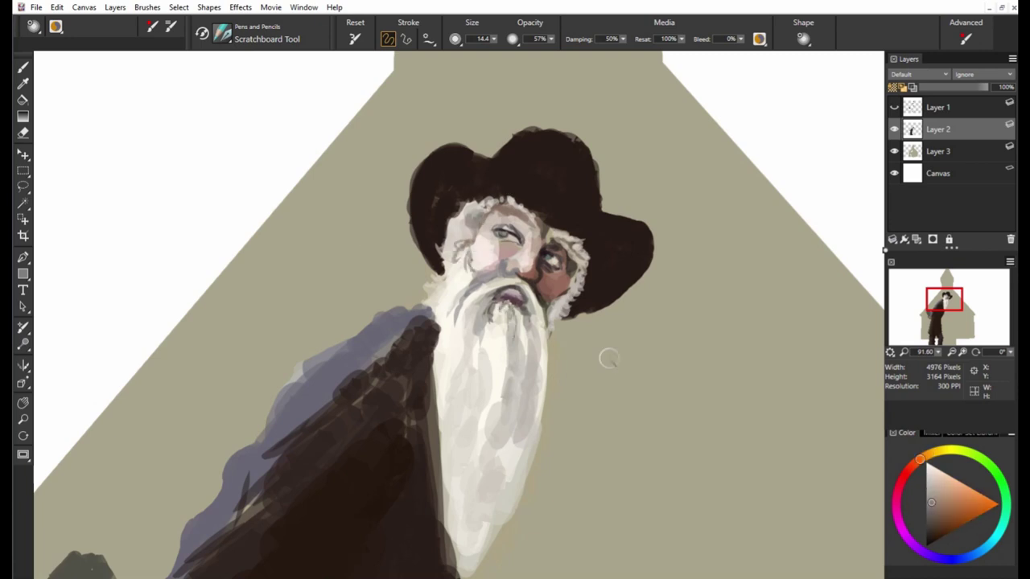
left_click_drag(519, 312, 537, 375)
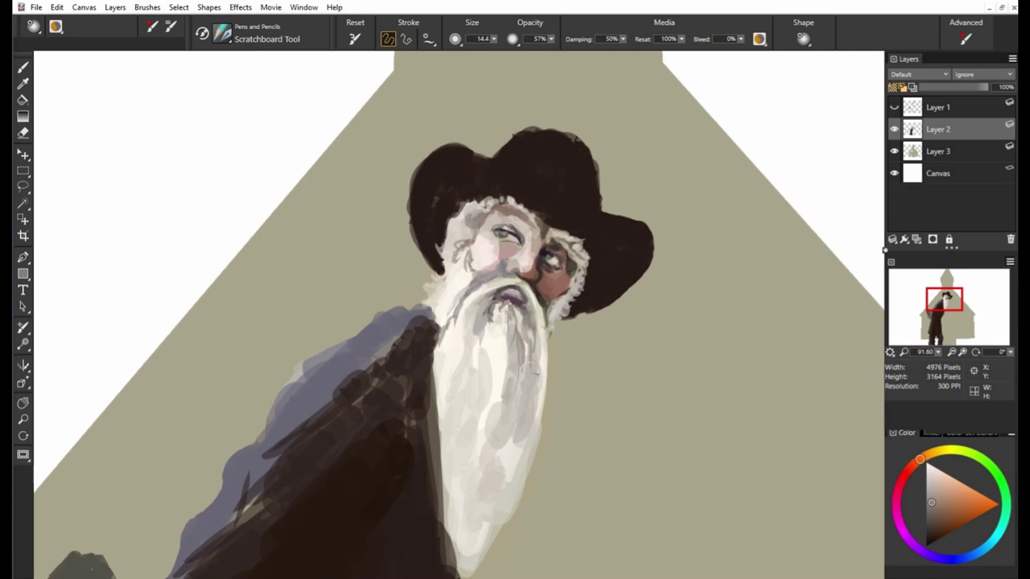
left_click(613, 339, "alt")
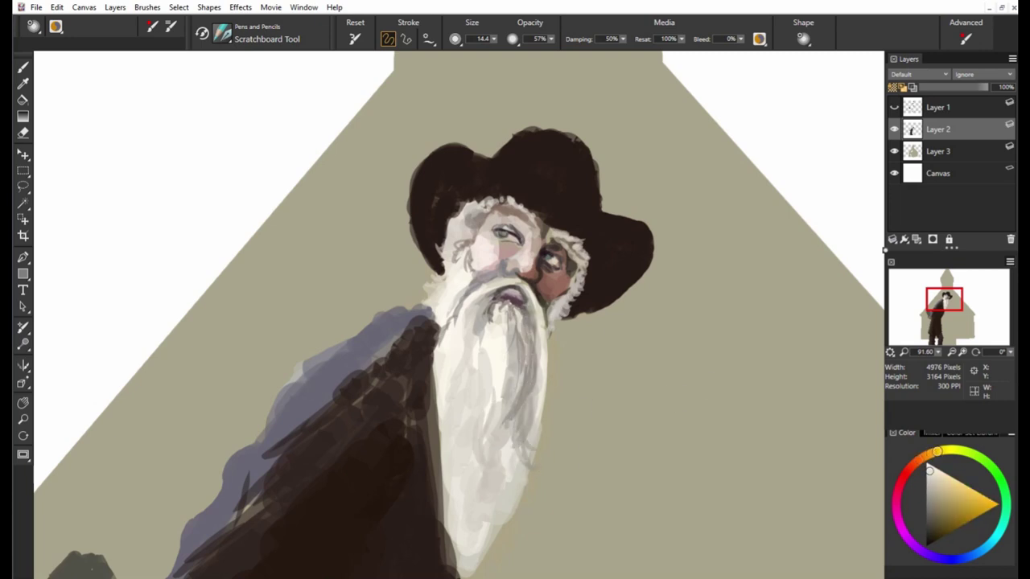
left_click_drag(487, 435, 499, 354)
left_click_drag(447, 303, 442, 315)
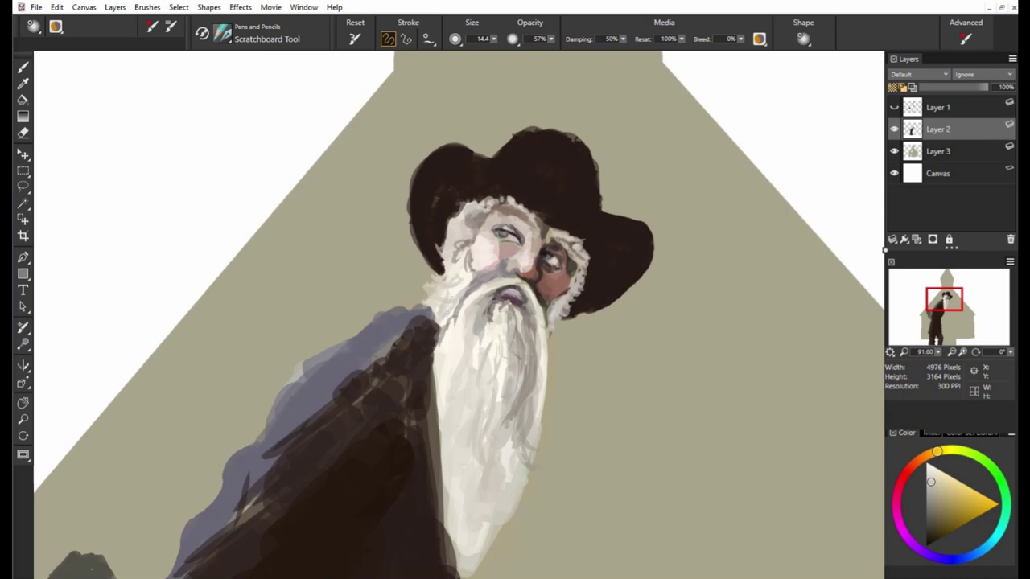
Paint long pale grey hair strands down the beard.
left_click(558, 288, "alt")
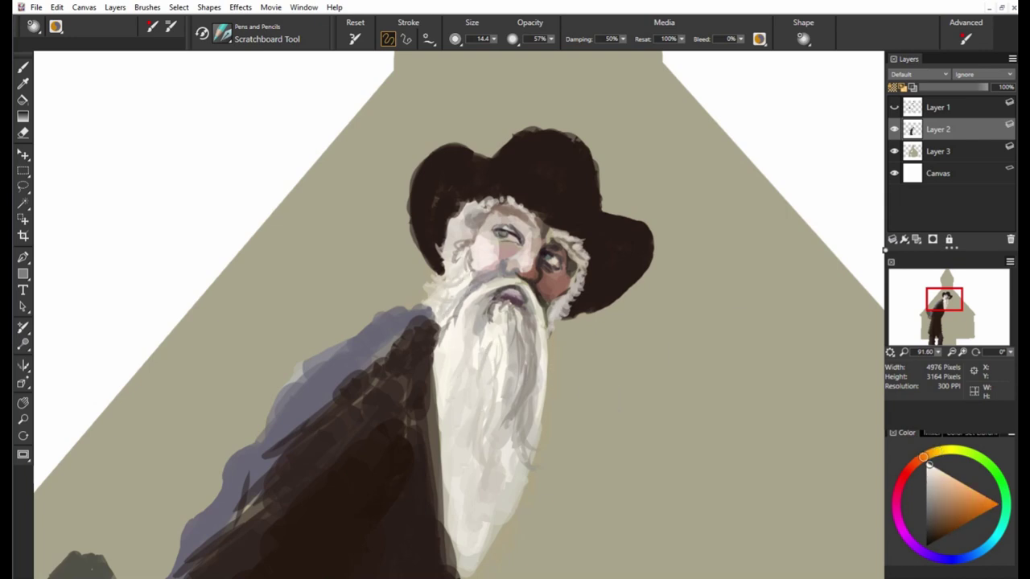
left_click(479, 366, "alt")
left_click_drag(479, 330, 473, 439)
left_click_drag(491, 402, 483, 487)
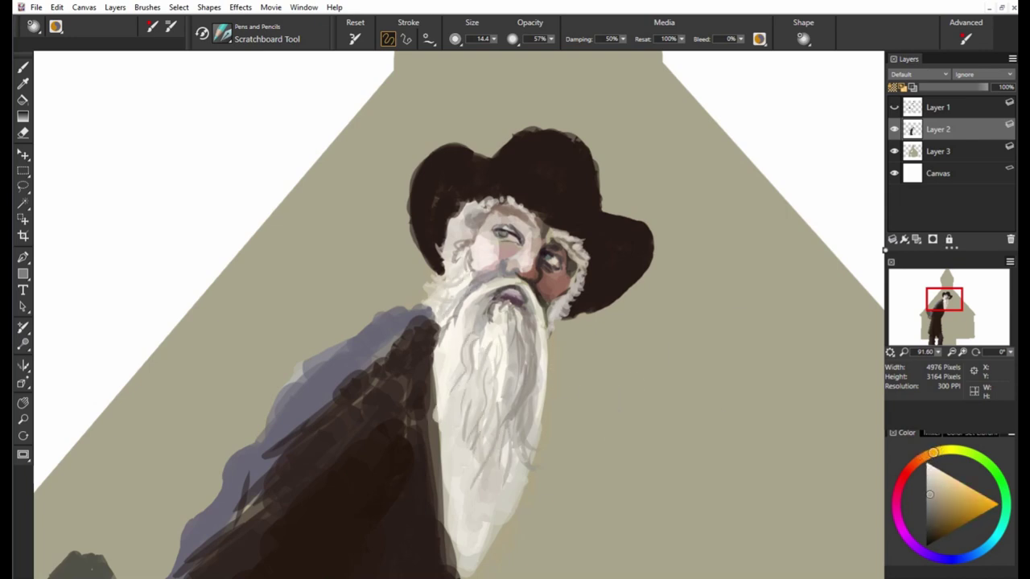
left_click_drag(475, 451, 471, 539)
left_click_drag(510, 425, 526, 348)
left_click_drag(519, 277, 486, 499)
Fit the canvas, shrink the brush to 55.8, and darken the front of the book.
key("ctrl+0")
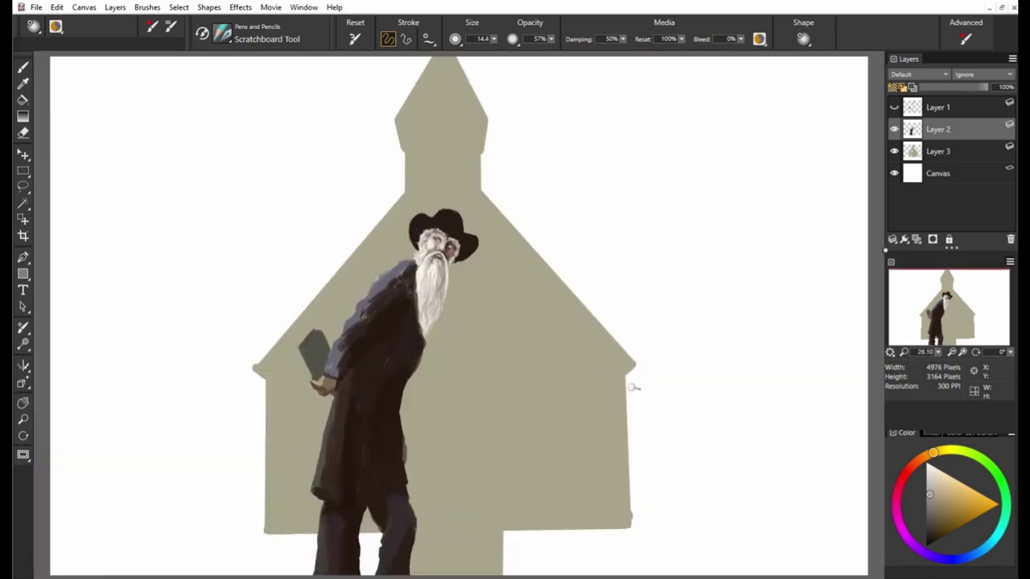
left_click(409, 299, "alt")
left_click(289, 222, "alt")
key("bracketleft")
key("bracketleft")
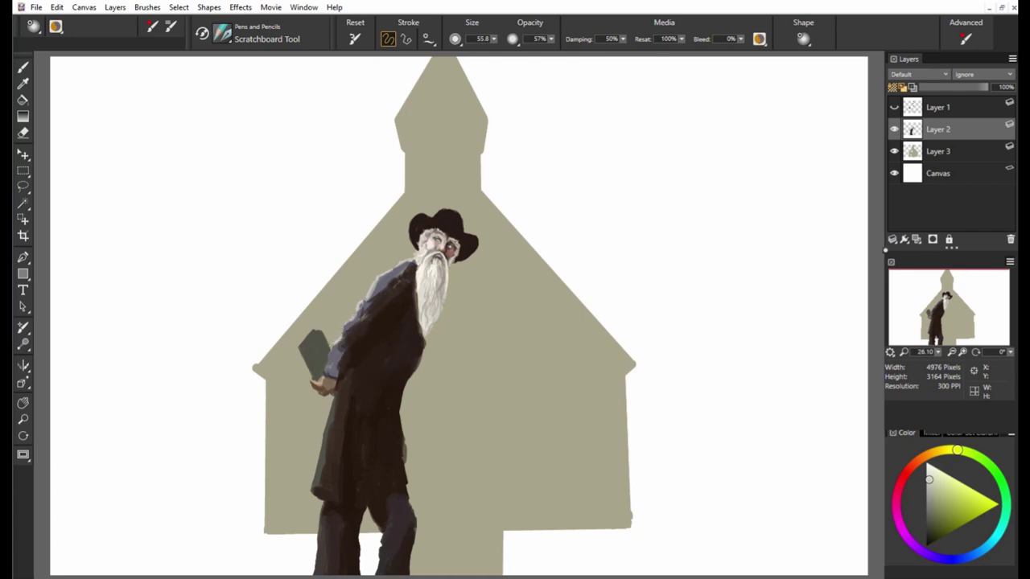
left_click(299, 336, "alt")
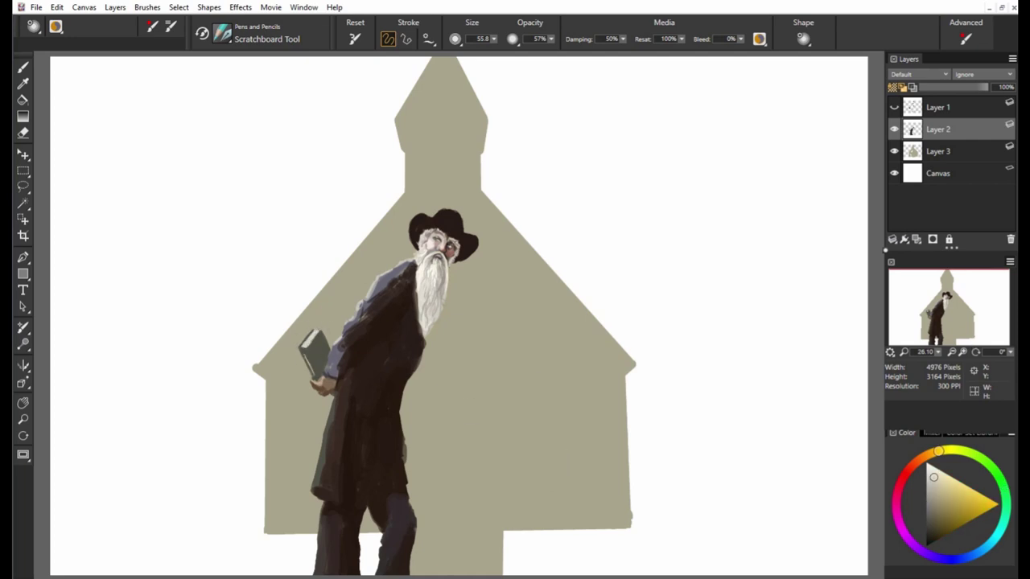
left_click(314, 384, "alt")
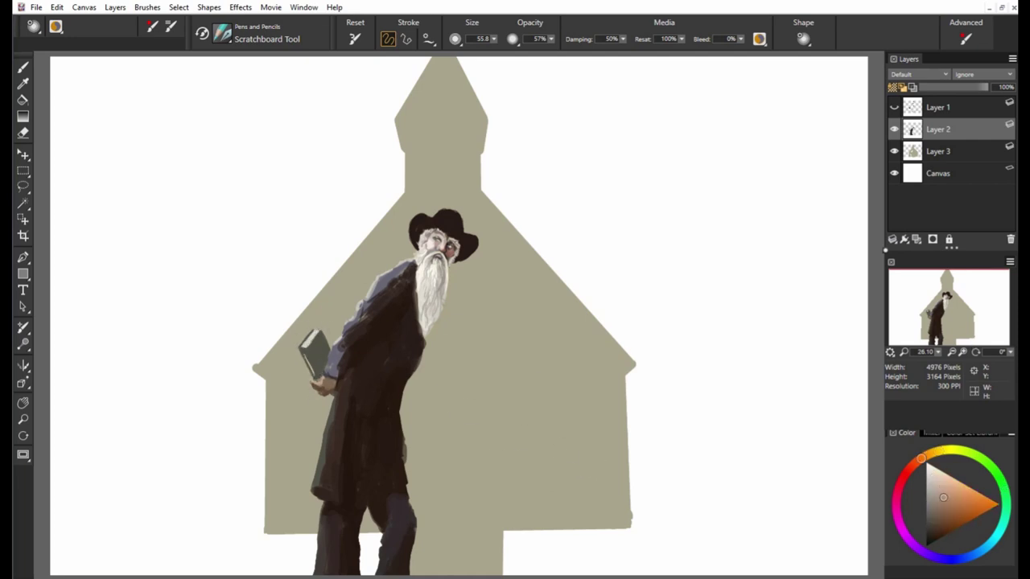
left_click(500, 348, "alt")
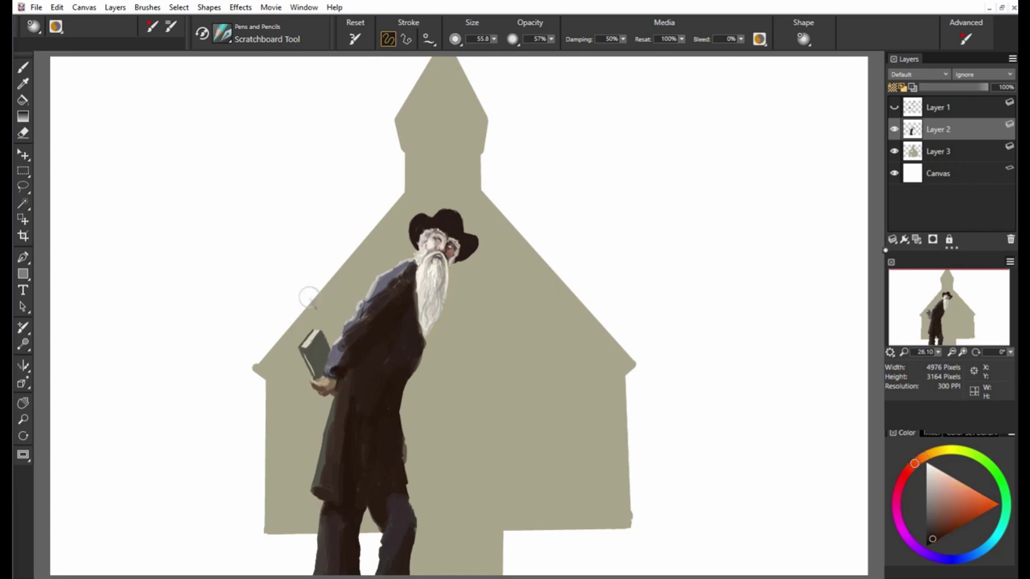
left_click(338, 334, "alt")
left_click(319, 354)
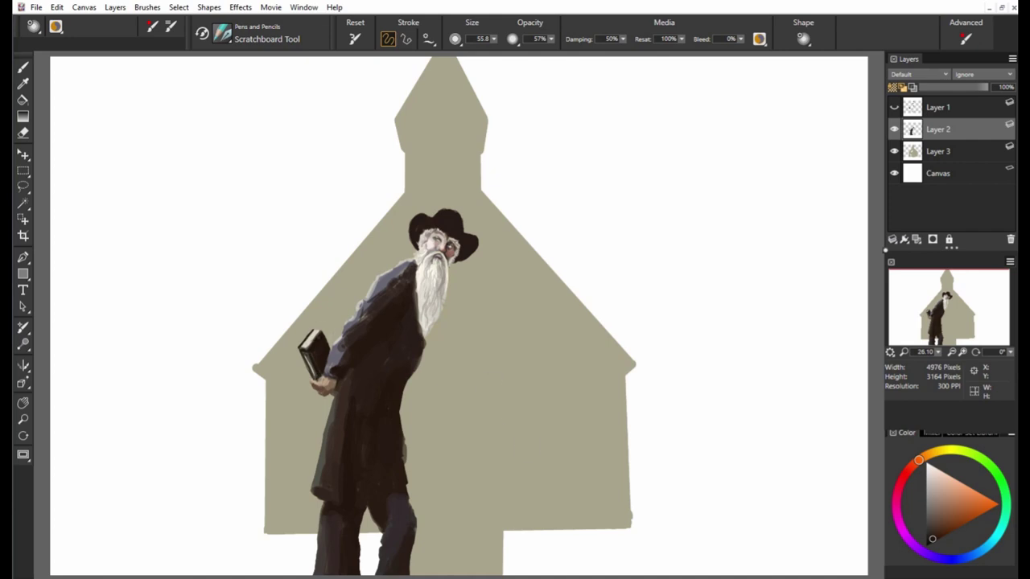
Darken small coat areas and sample sleeve, hat and yellow-green tones.
left_click(607, 458, "alt")
left_click(380, 284, "alt")
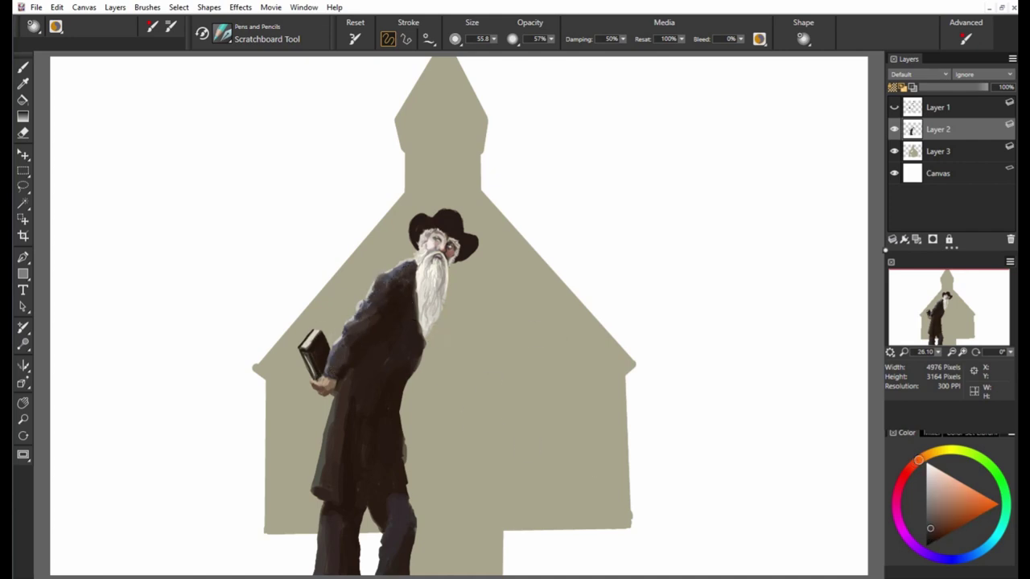
left_click(430, 326, "alt")
left_click(425, 211, "alt")
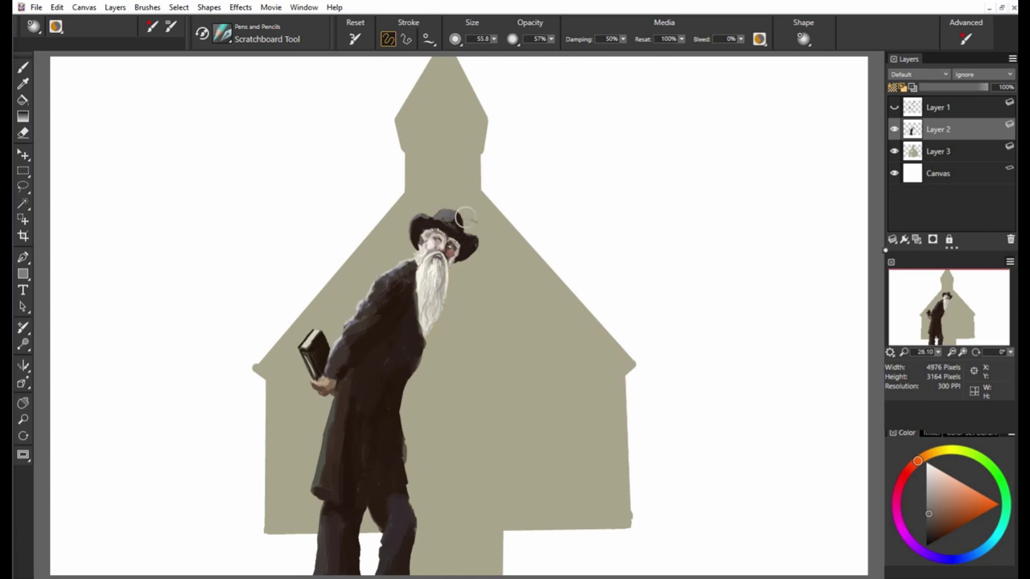
left_click(460, 215, "alt")
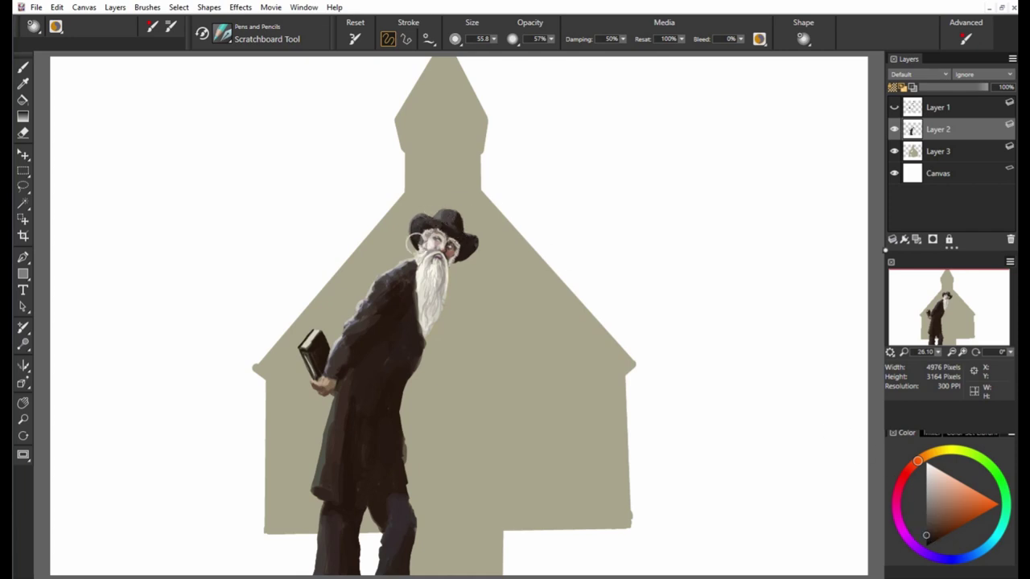
left_click(328, 411, "alt")
left_click(378, 374, "alt")
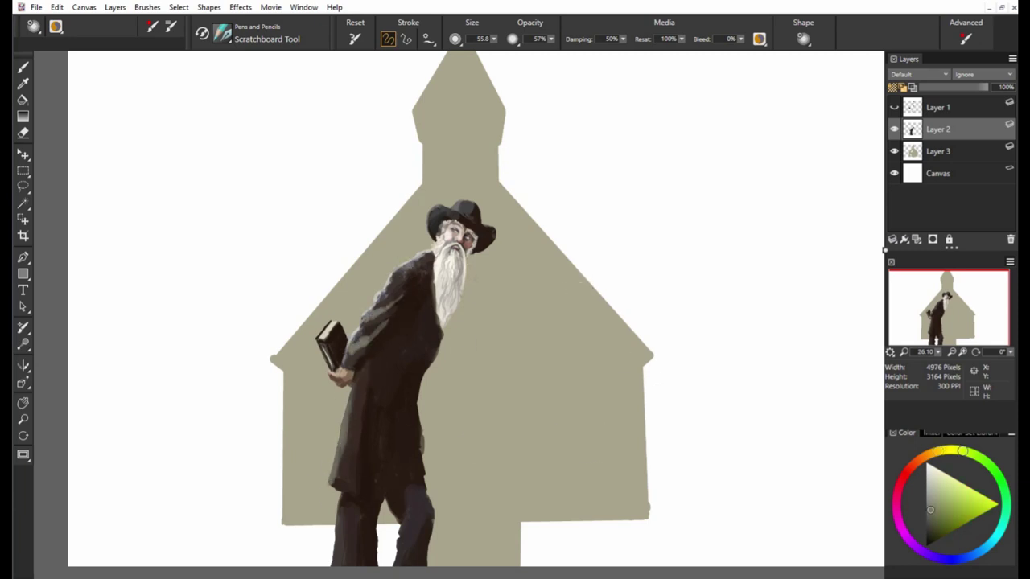
On Layer 3, show the church sketch, rough in a dark door patch, and hide the old man.
left_click(937, 151)
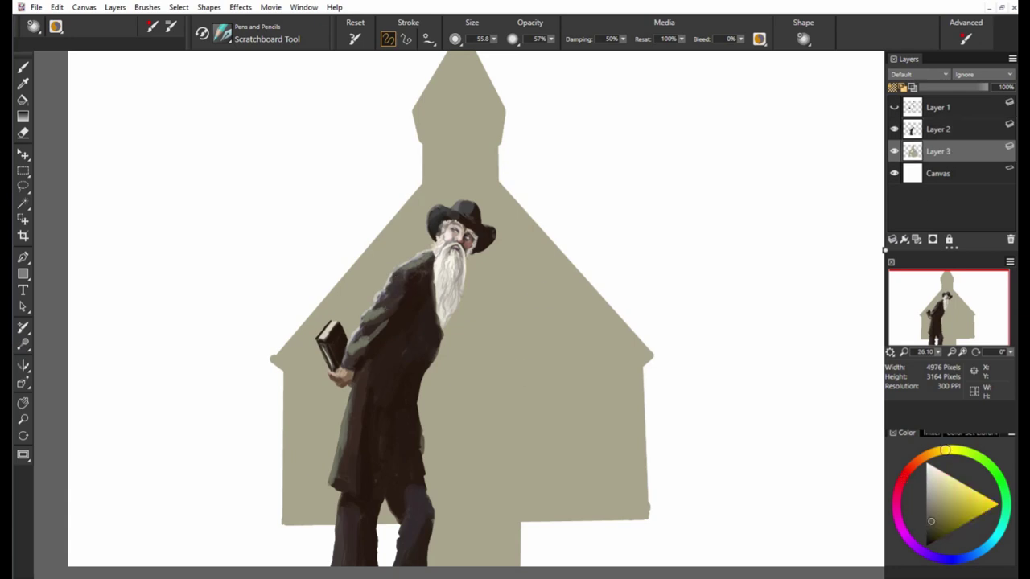
left_click(894, 107)
mouse_move(437, 456)
left_mouse_down()
mouse_move(434, 395)
mouse_move(438, 483)
left_mouse_up()
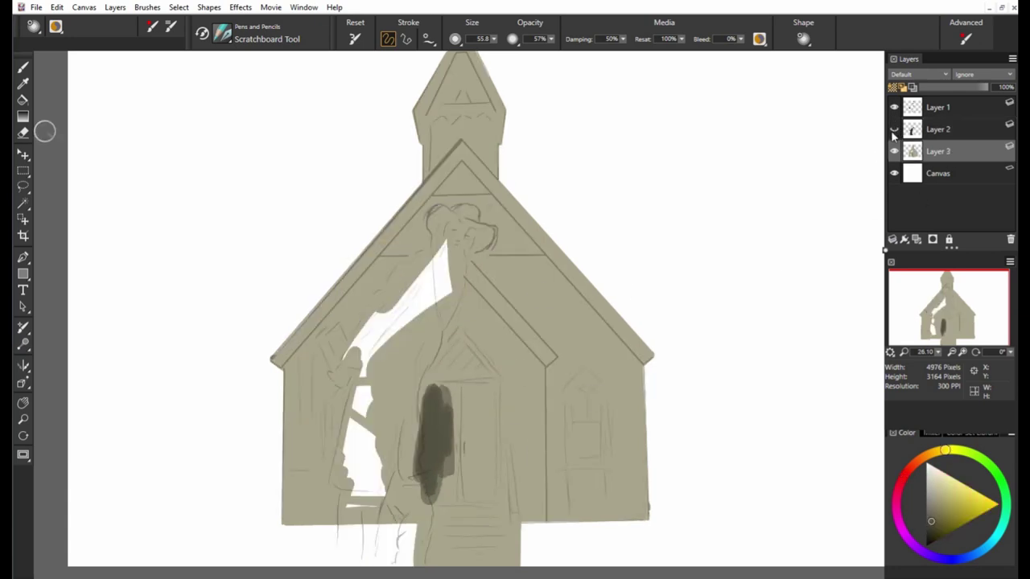
left_click(922, 135)
left_click(416, 418, "alt")
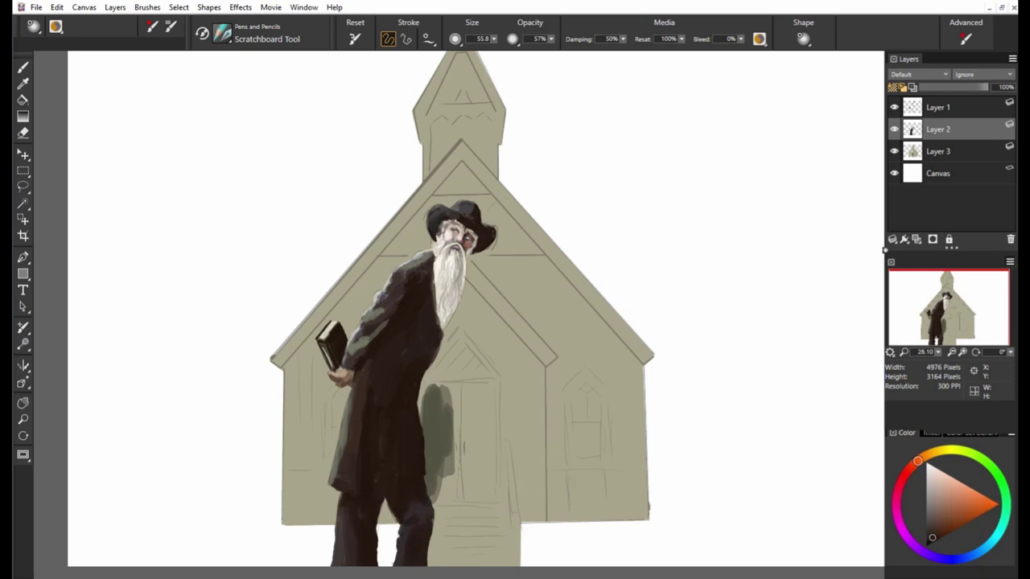
left_click(427, 509, "alt")
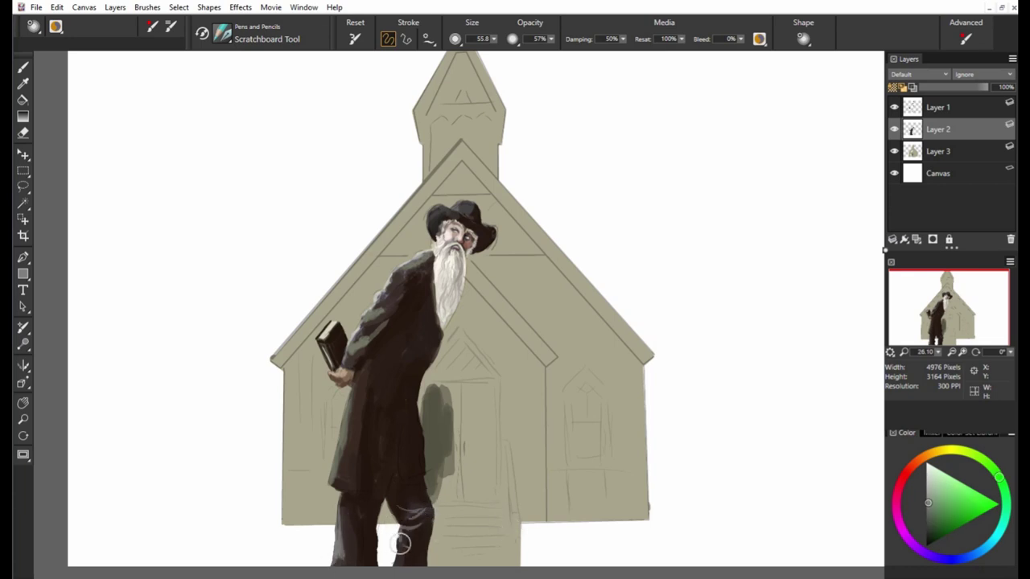
left_click(357, 337, "alt")
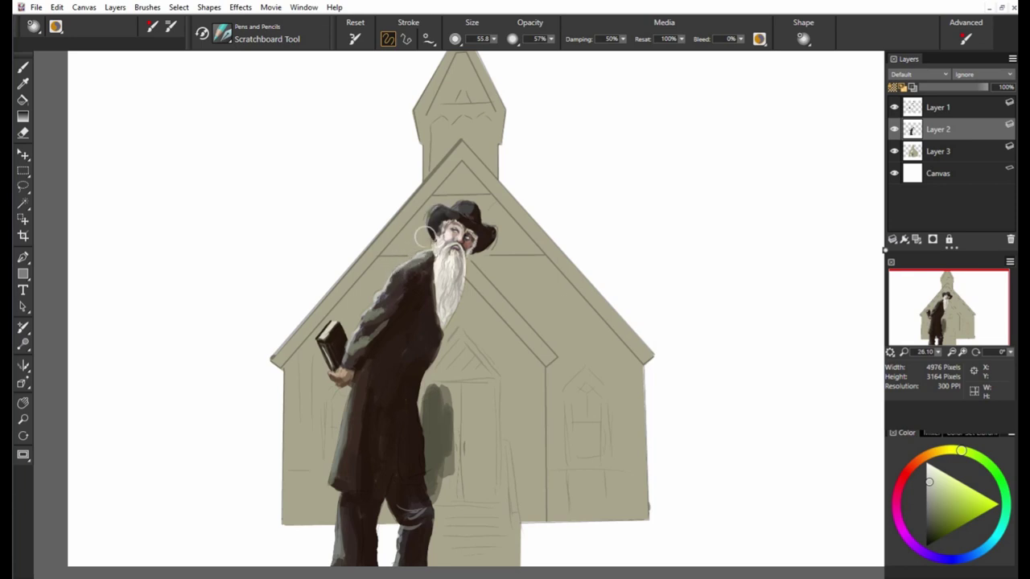
key("alt+bracketleft")
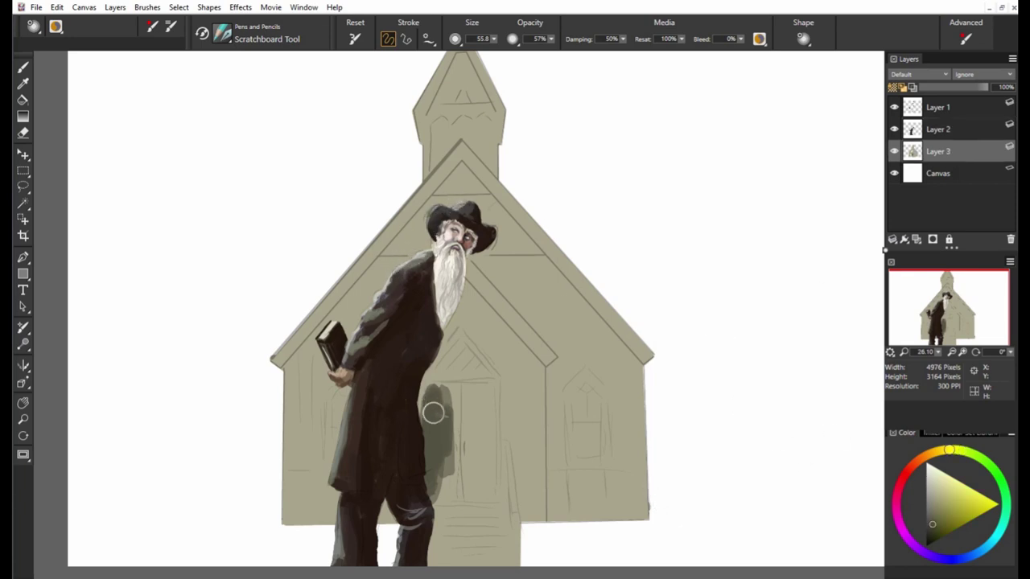
Fill the church door and the steps below it with dark olive paint.
mouse_move(433, 412)
left_mouse_down()
mouse_move(479, 388)
mouse_move(462, 466)
left_mouse_up()
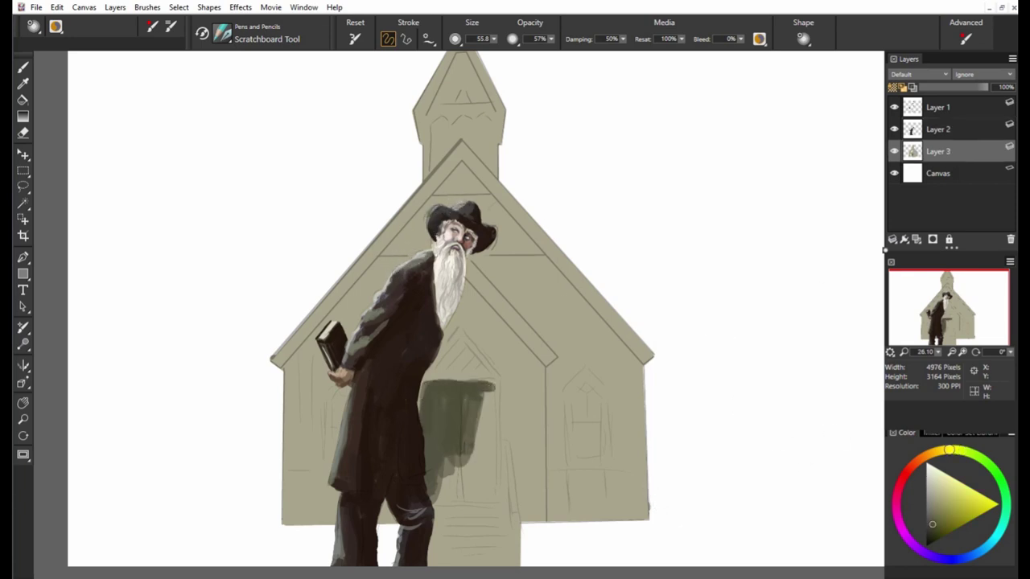
left_click_drag(483, 378, 495, 487)
left_click_drag(447, 402, 482, 483)
left_click_drag(435, 443, 487, 503)
mouse_move(467, 402)
left_mouse_down()
mouse_move(482, 498)
mouse_move(498, 507)
left_mouse_up()
mouse_move(439, 499)
left_mouse_down()
mouse_move(442, 560)
mouse_move(491, 563)
left_mouse_up()
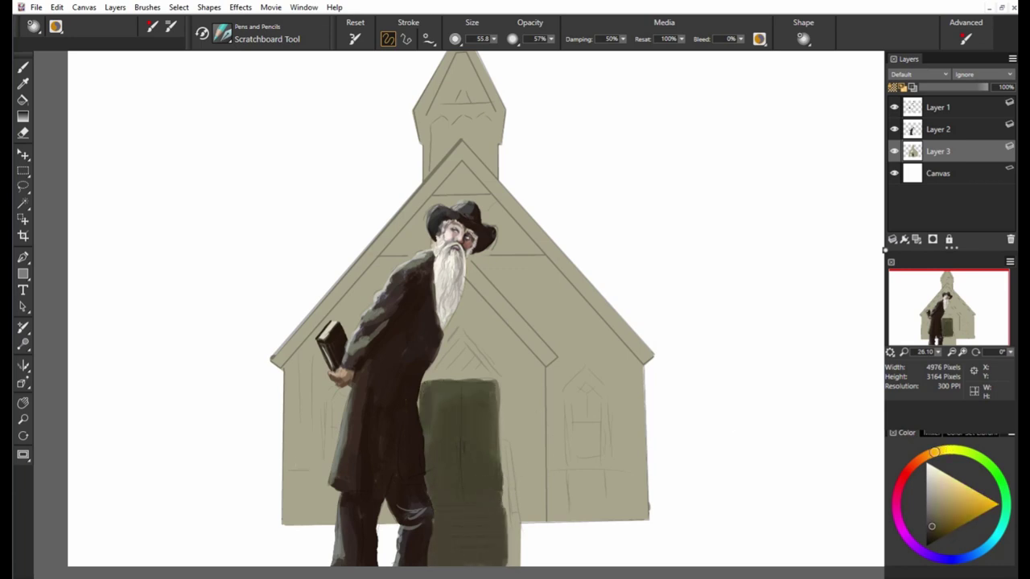
Paint a darker orange-brown pointed gable above the door and a pinkish-brown lower-left wall patch.
left_click(327, 344, "alt")
mouse_move(460, 330)
left_mouse_down()
mouse_move(431, 378)
mouse_move(495, 378)
mouse_move(474, 374)
mouse_move(483, 383)
left_mouse_up()
left_click_drag(302, 459, 314, 519)
left_click_drag(322, 474, 330, 523)
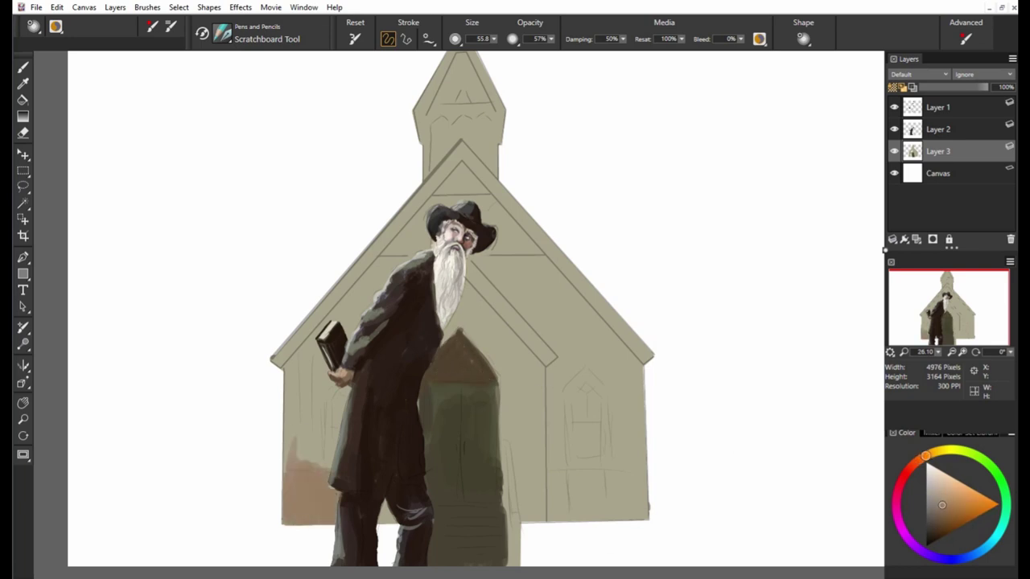
Paint a green bush and grey-olive steps at the church's lower right.
left_click_drag(507, 458, 523, 515)
left_click(416, 423, "alt")
left_click_drag(611, 466, 639, 519)
left_click_drag(555, 466, 644, 467)
left_click_drag(547, 491, 607, 519)
Add yellow-green and dark olive bushes on the lower right wall and darken the steps.
left_click(524, 348, "alt")
left_click_drag(599, 371, 635, 462)
left_click_drag(635, 374, 643, 466)
left_click_drag(547, 362, 567, 467)
left_click_drag(563, 402, 656, 413)
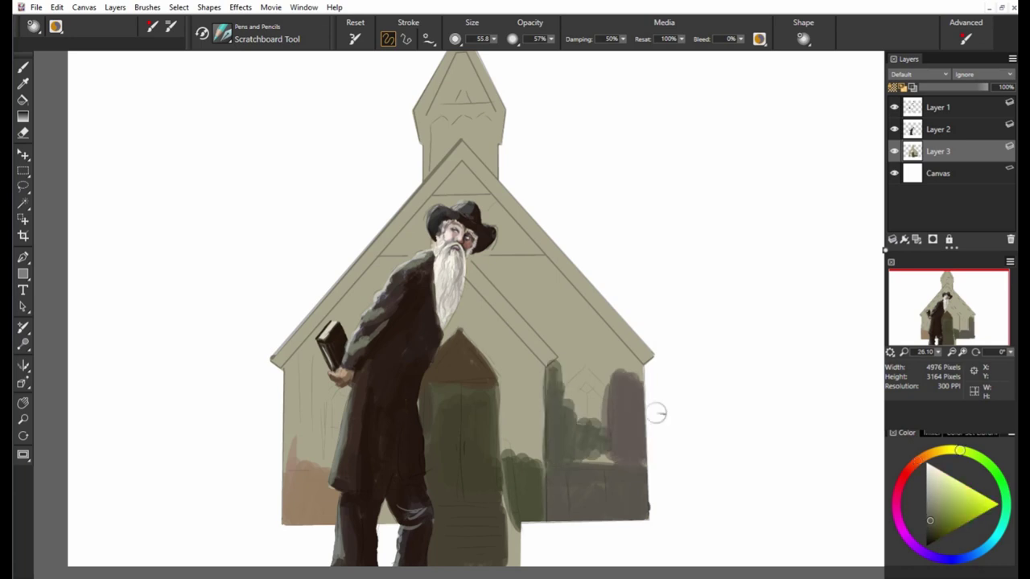
Paint a teal-grey patch on the right wall, darken it, and add a light beige stroke.
left_click_drag(567, 374, 584, 394)
left_click_drag(559, 346, 599, 407)
left_click_drag(571, 370, 616, 459)
left_click_drag(608, 419, 563, 451)
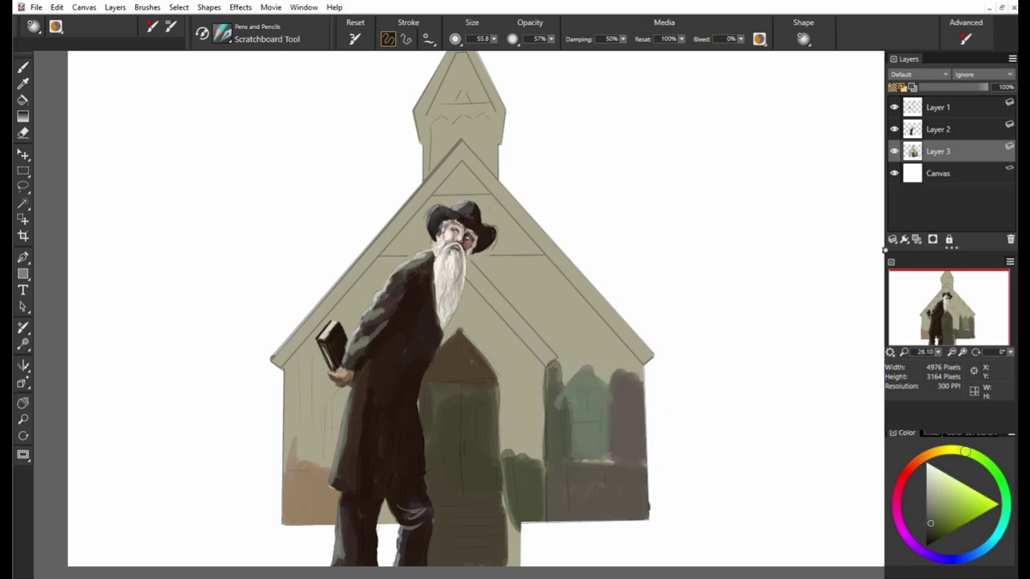
left_click_drag(571, 402, 611, 463)
left_click(487, 293, "alt")
left_click_drag(599, 372, 621, 394)
Shade under the right roof edge with greyish mauve and dark grey.
left_click_drag(507, 291, 595, 390)
left_click_drag(543, 310, 615, 382)
left_click_drag(599, 346, 639, 386)
left_click_drag(539, 258, 603, 322)
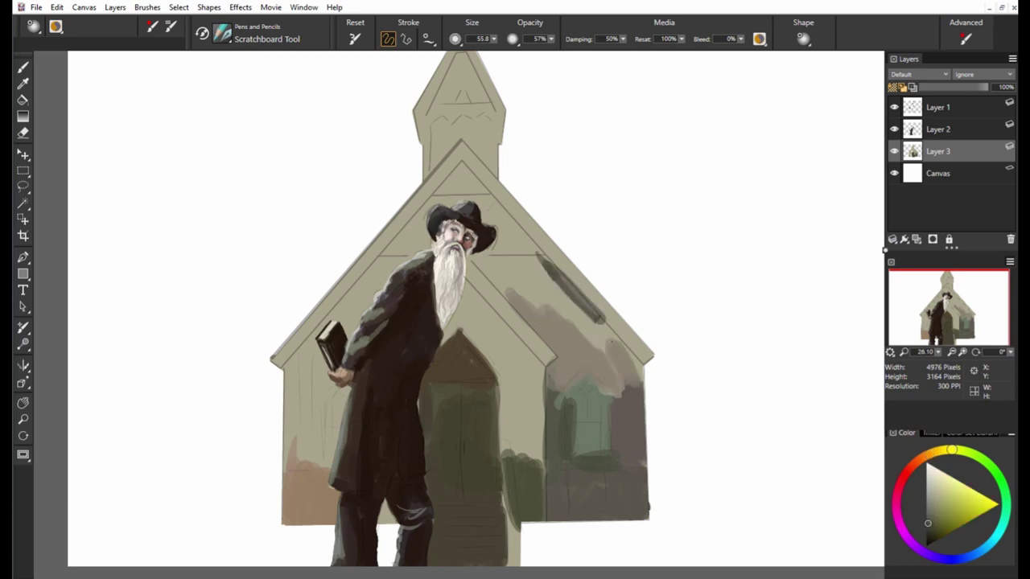
left_click_drag(555, 278, 643, 374)
left_click_drag(491, 197, 563, 293)
Sample lighter tones and add diagonal light tan shading under the right roof edge.
left_click(496, 286, "alt")
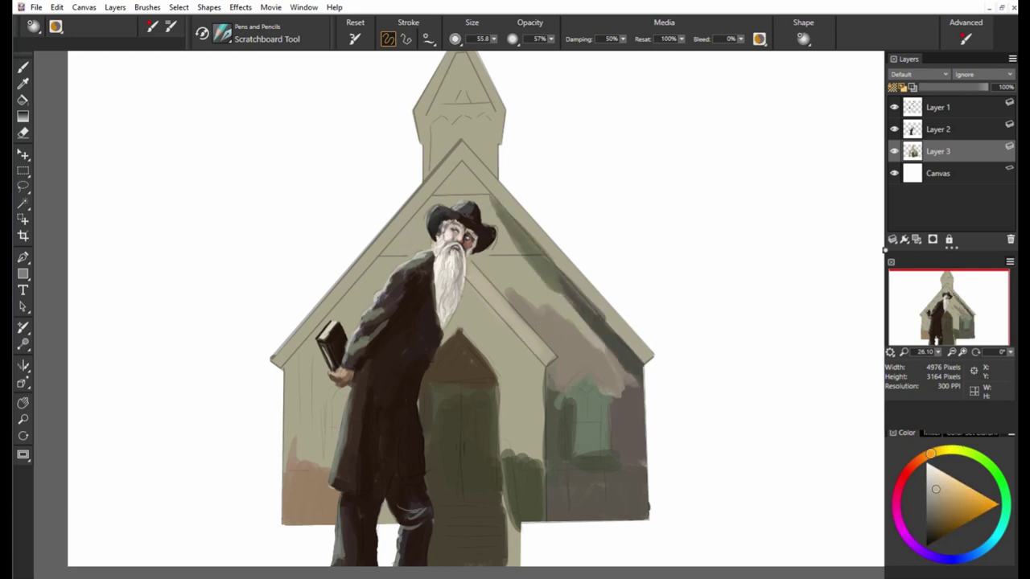
left_click(492, 282, "alt")
left_click_drag(471, 280, 541, 368)
left_click(453, 324, "alt")
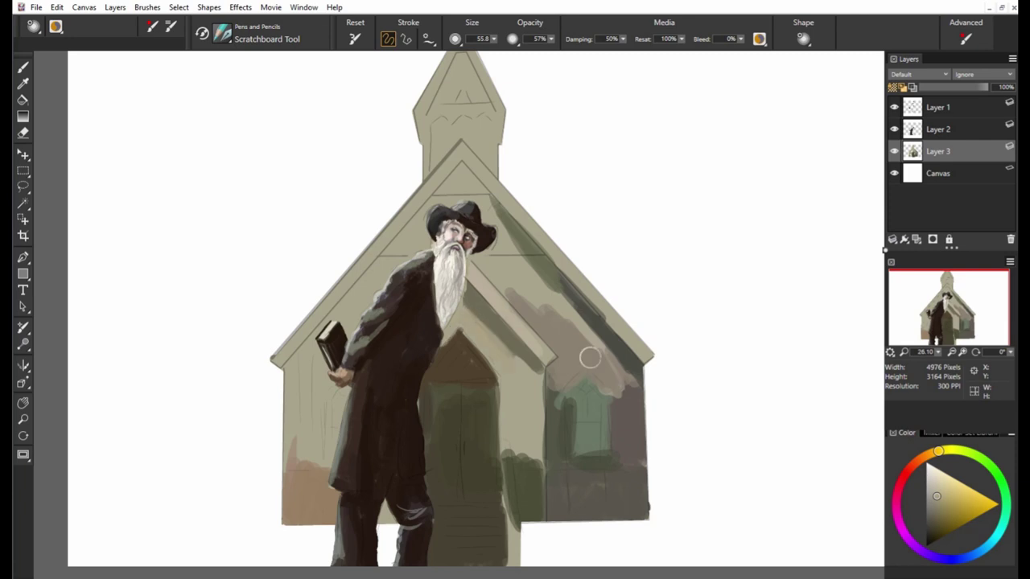
left_click(483, 330, "alt")
mouse_move(459, 310)
left_mouse_down()
mouse_move(523, 370)
mouse_move(527, 411)
left_mouse_up()
left_click(453, 339, "alt")
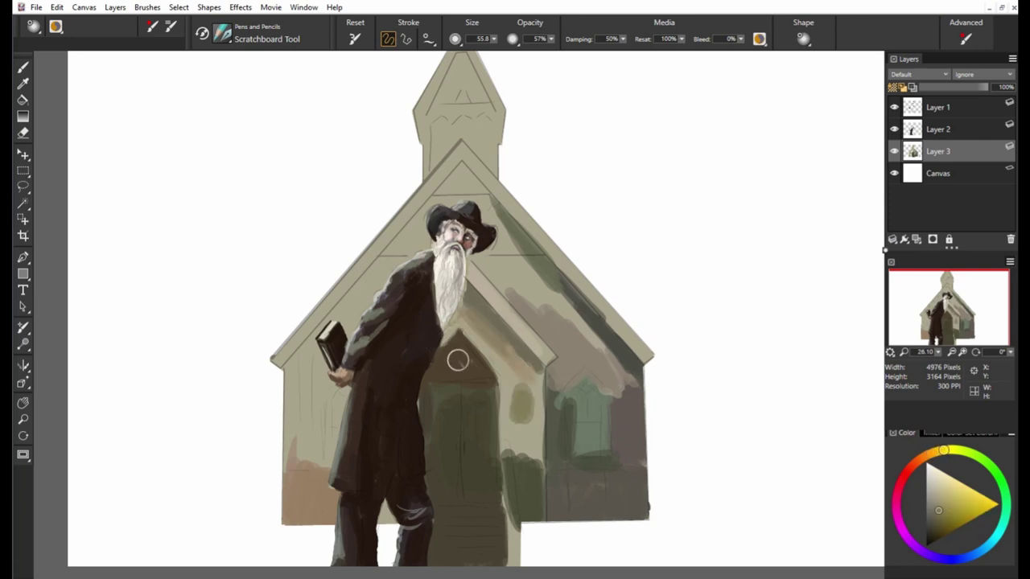
left_click(457, 360, "alt")
Darken the left wall beside the door and paint dark red shadow along the roof edges.
left_click(298, 378, "alt")
left_click_drag(294, 366, 302, 471)
left_click_drag(321, 382, 353, 472)
left_click(386, 306, "alt")
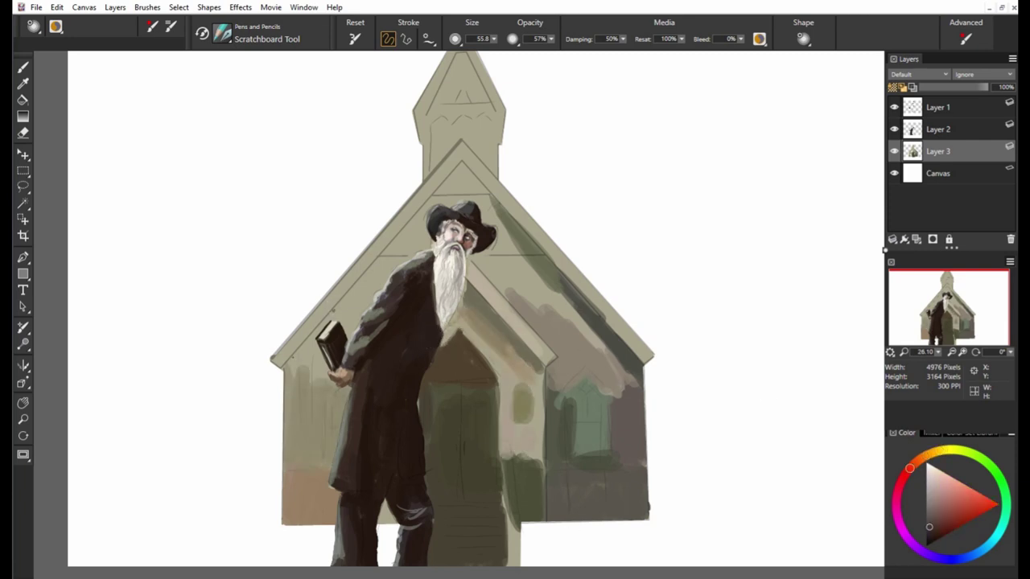
left_click_drag(378, 273, 281, 370)
mouse_move(460, 165)
left_mouse_down()
mouse_move(298, 346)
mouse_move(460, 158)
mouse_move(628, 334)
left_mouse_up()
Pick peach and darker yellow tones and paint dark strokes on the steeple.
left_click(316, 314, "alt")
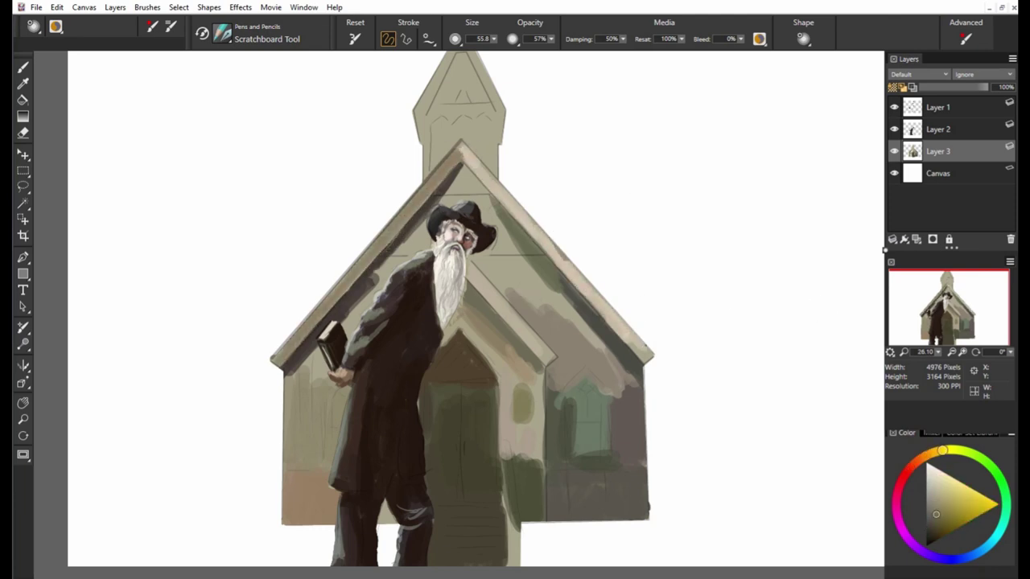
left_click(611, 214, "alt")
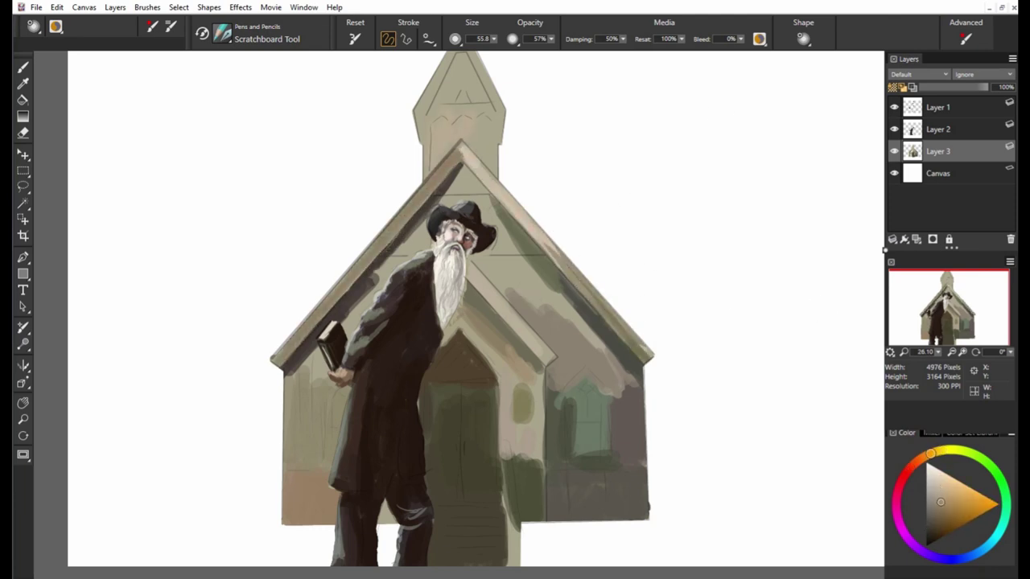
left_click_drag(474, 137, 494, 170)
left_click(970, 292)
left_click(418, 133, "alt")
Paint the steeple top and right edge dark, covering the light triangle.
left_click_drag(442, 77, 412, 137)
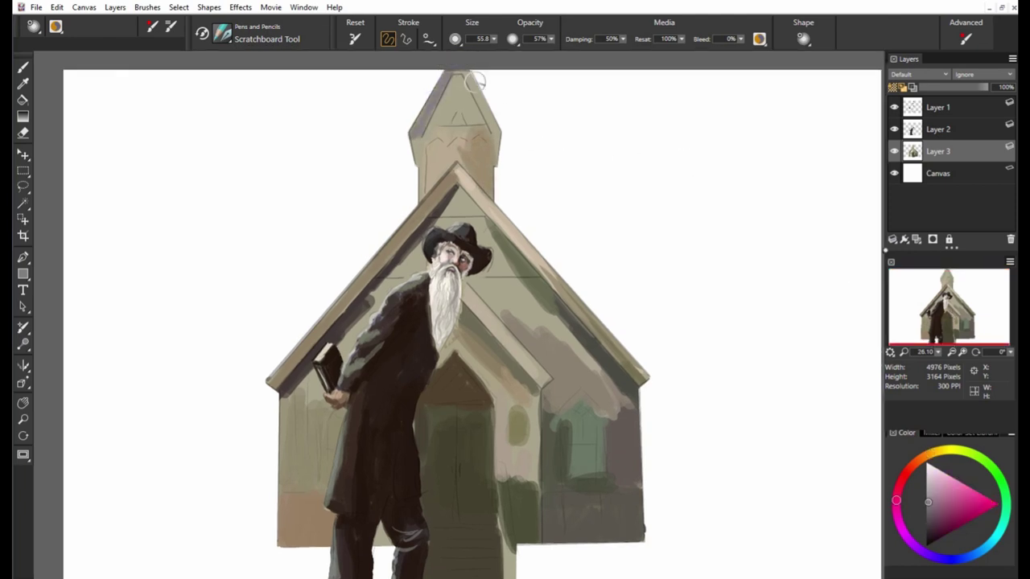
left_click_drag(476, 81, 495, 138)
left_click(414, 128, "alt")
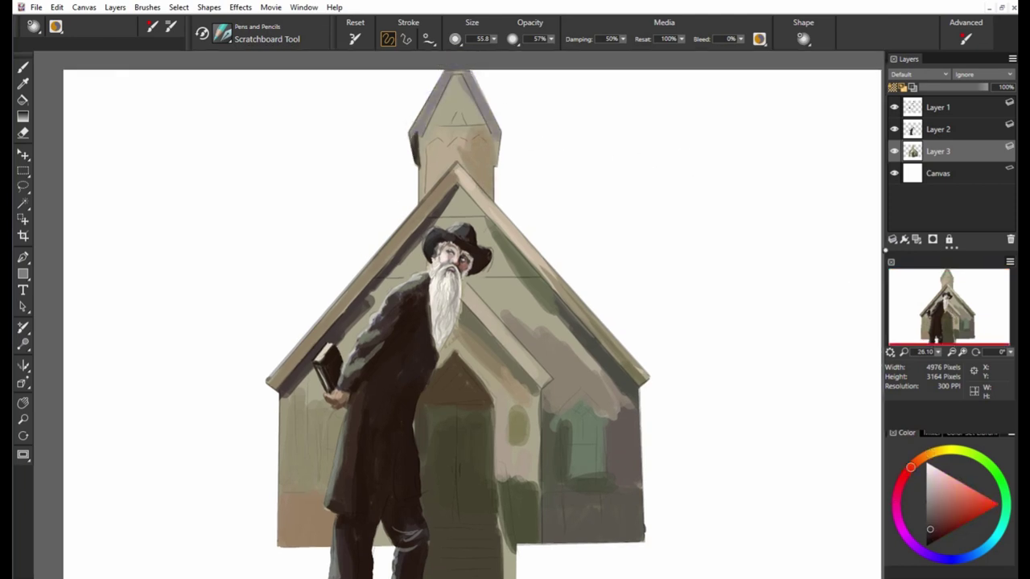
left_click_drag(434, 121, 446, 81)
left_click(438, 104, "alt")
left_click_drag(430, 124, 475, 113)
left_click_drag(447, 72, 482, 124)
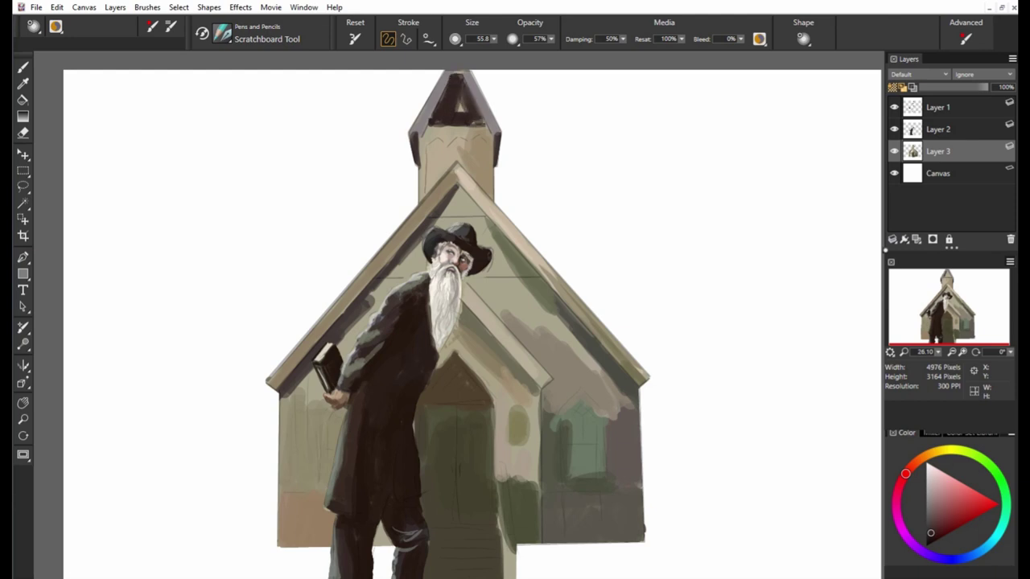
left_click_drag(475, 88, 455, 103)
Sample lighter orange-tan tones and add light tan strokes across the steeple tower.
left_click(450, 109, "alt")
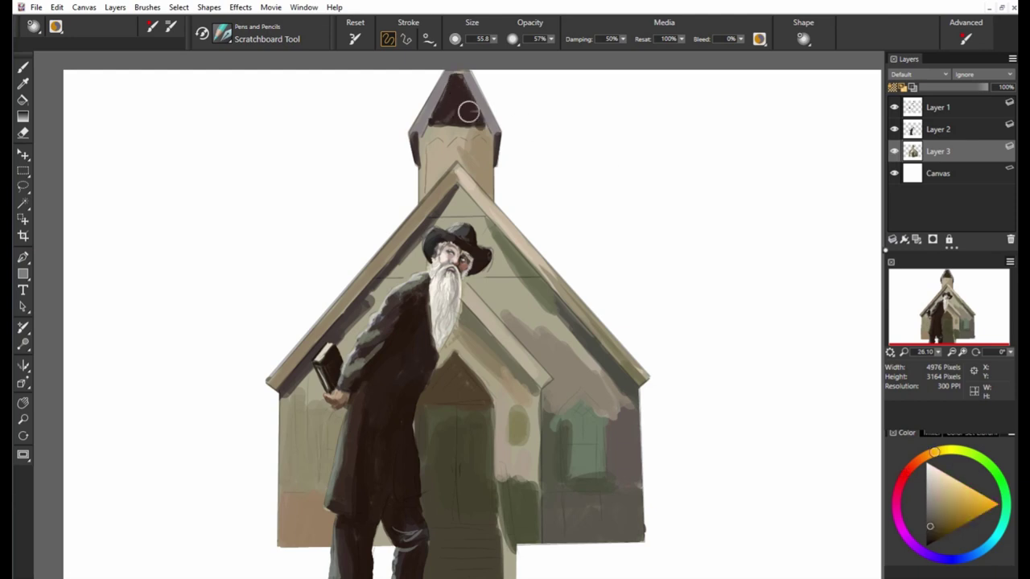
left_click(445, 138, "alt")
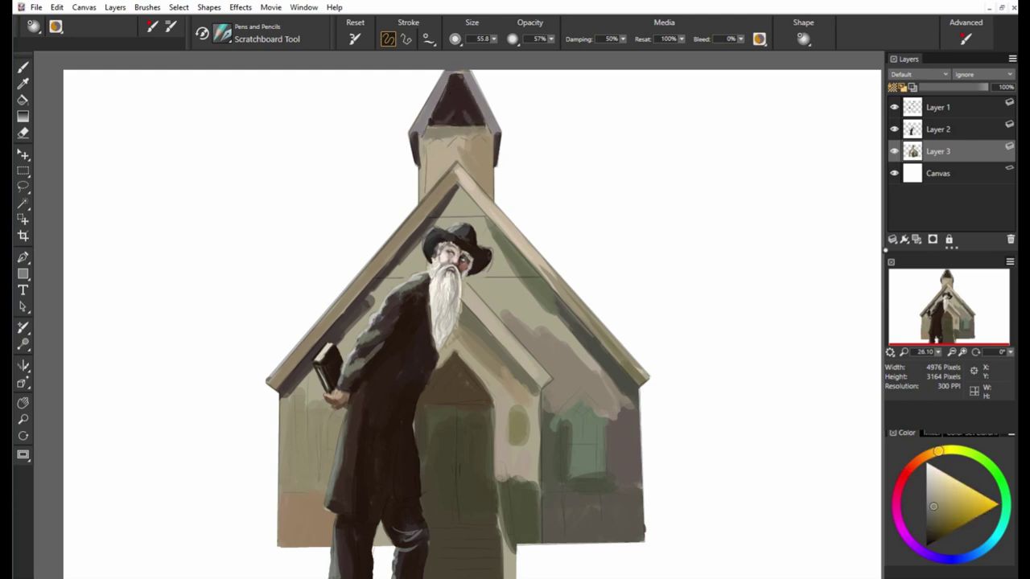
left_click(428, 121, "alt")
left_click(482, 117, "alt")
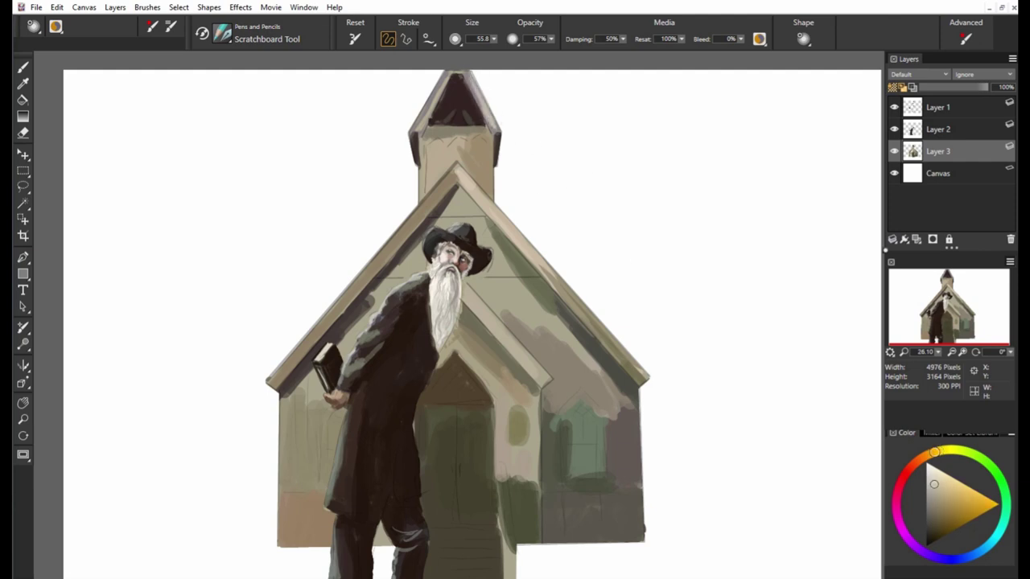
left_click(489, 119, "alt")
left_click(465, 142, "alt")
mouse_move(465, 142)
left_mouse_down()
mouse_move(422, 146)
mouse_move(502, 140)
left_mouse_up()
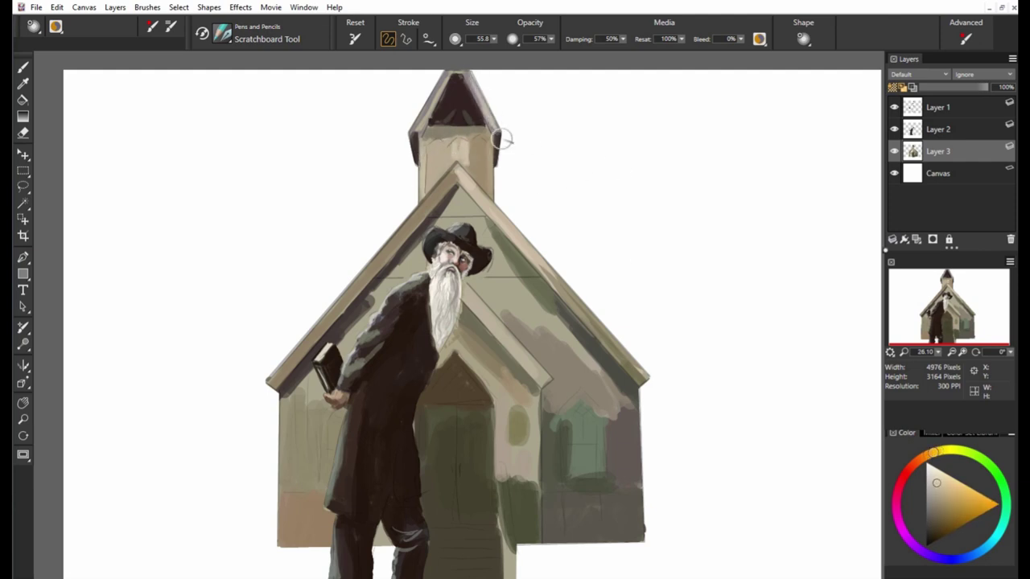
Sample several colours from the church painting, ending on a dark green.
left_click(448, 185, "alt")
left_click(454, 226, "alt")
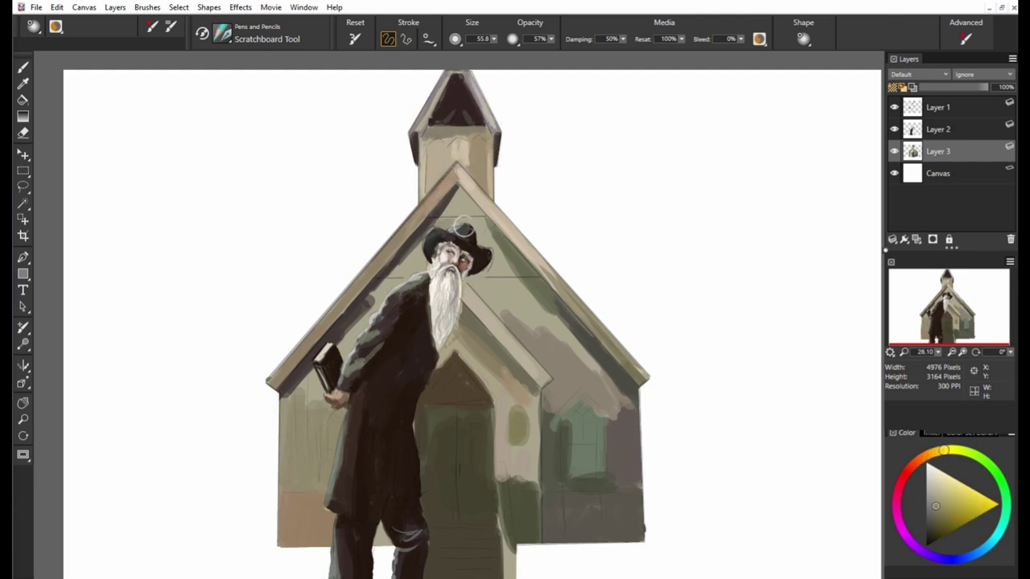
left_click(413, 259, "alt")
left_click(397, 276, "alt")
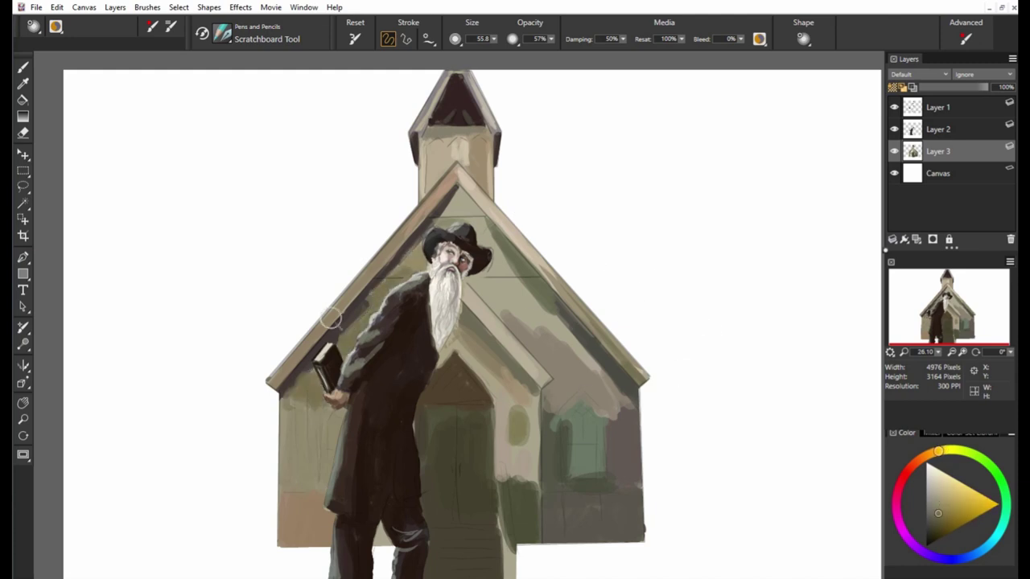
left_click(486, 238, "alt")
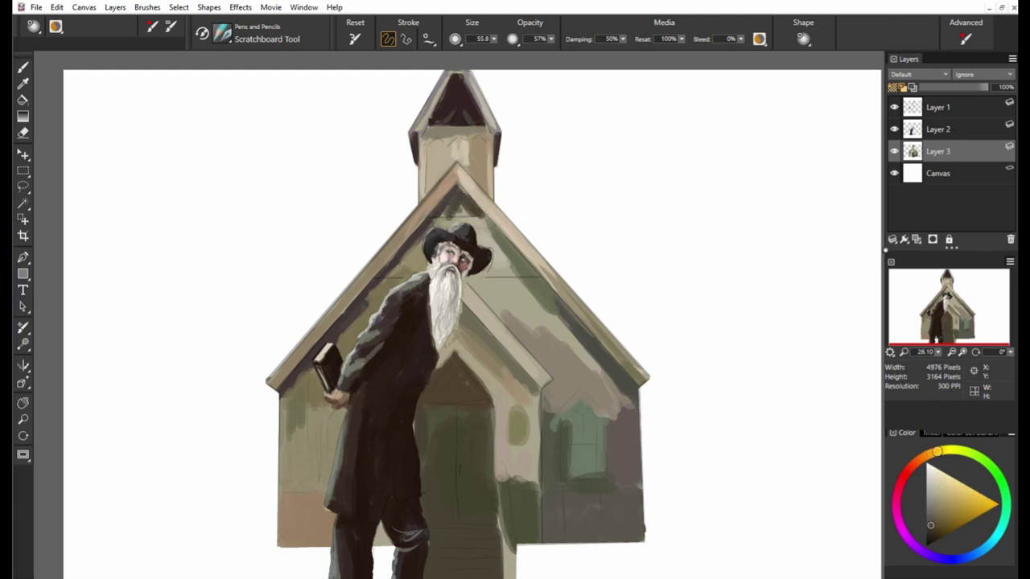
left_click(466, 197, "alt")
left_click(481, 287, "alt")
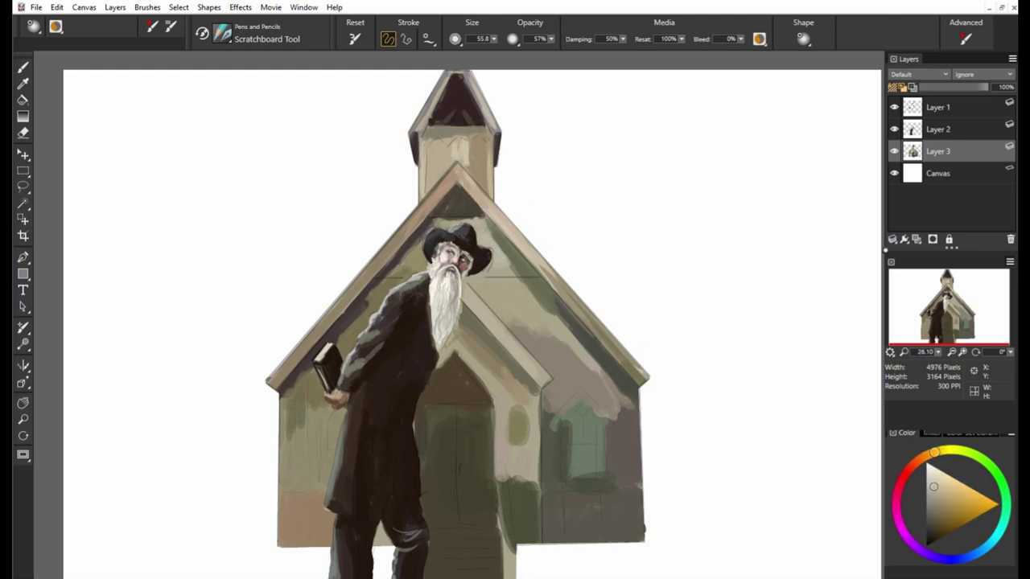
Rework the door arch with a lighter band and dab lighter olive paint across the door panels.
left_click(549, 379, "alt")
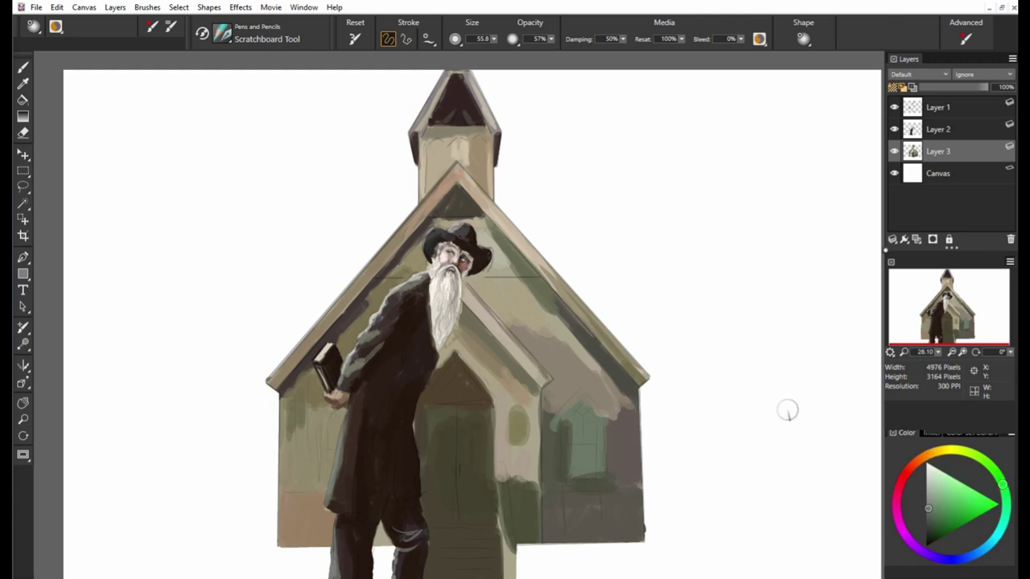
mouse_move(433, 396)
left_mouse_down()
mouse_move(486, 391)
mouse_move(455, 350)
mouse_move(486, 373)
left_mouse_up()
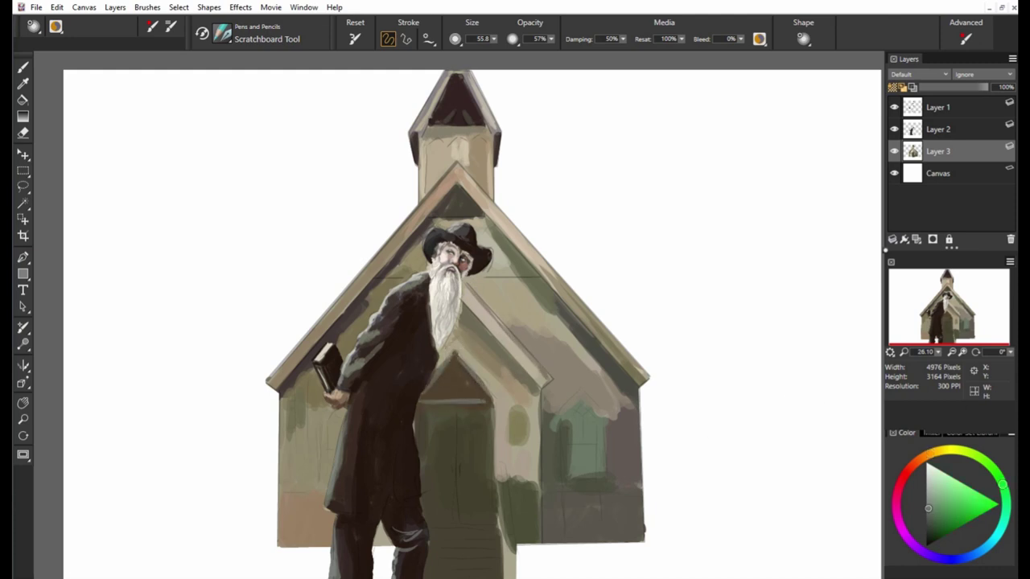
left_click(423, 472, "alt")
left_click(519, 433, "alt")
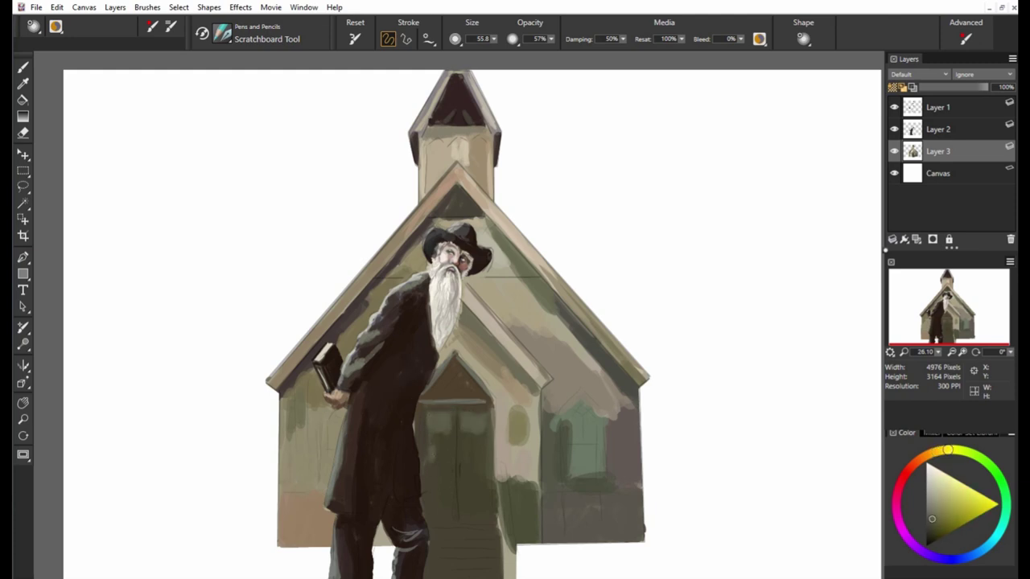
mouse_move(444, 453)
left_mouse_down()
mouse_move(480, 455)
mouse_move(436, 480)
mouse_move(485, 505)
left_mouse_up()
Paint four dark brown horizontal panel lines across the door and darken its pointed top.
left_click(428, 531, "alt")
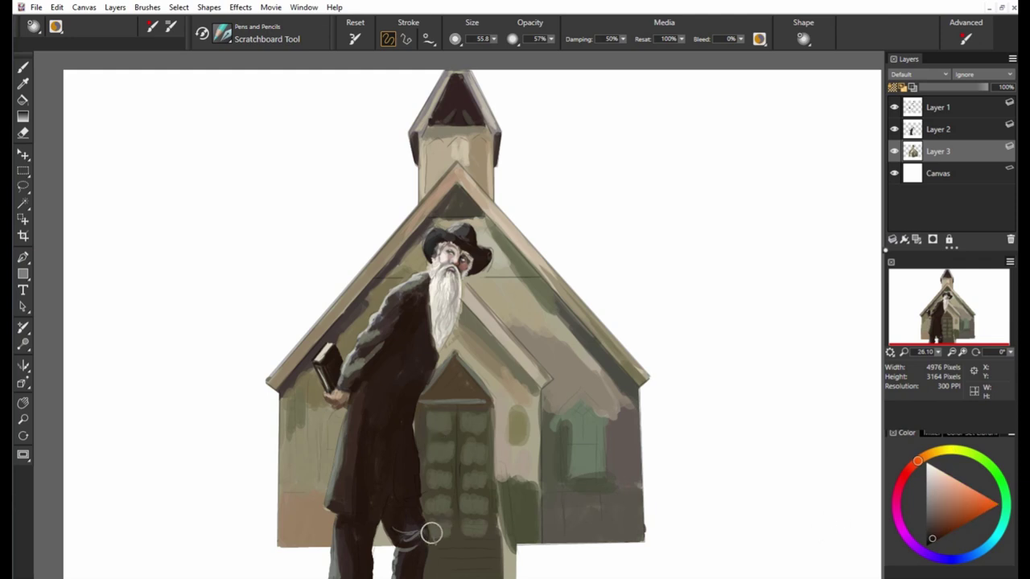
left_click_drag(483, 412, 432, 412)
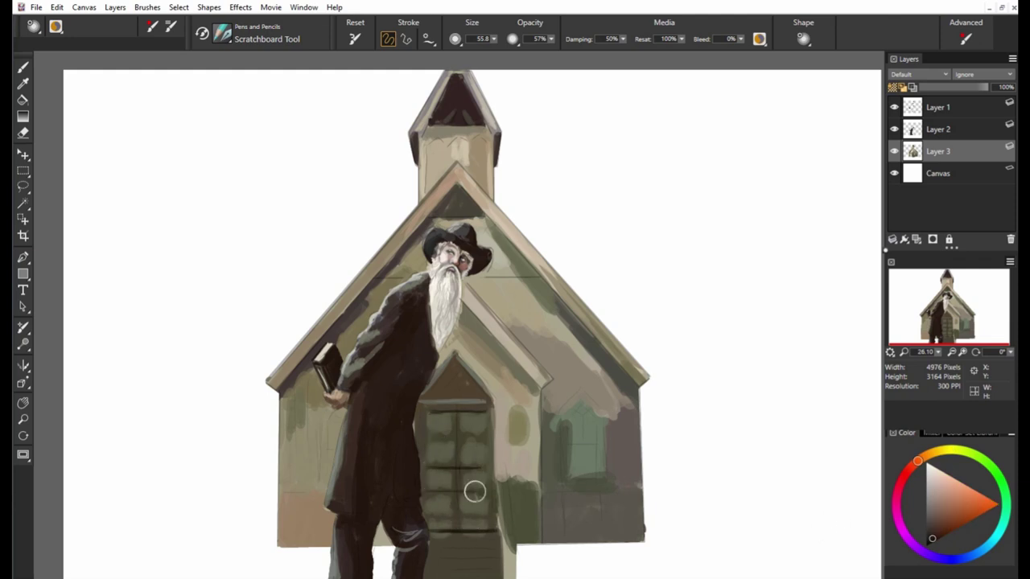
left_click_drag(480, 515, 448, 513)
left_click_drag(482, 440, 446, 437)
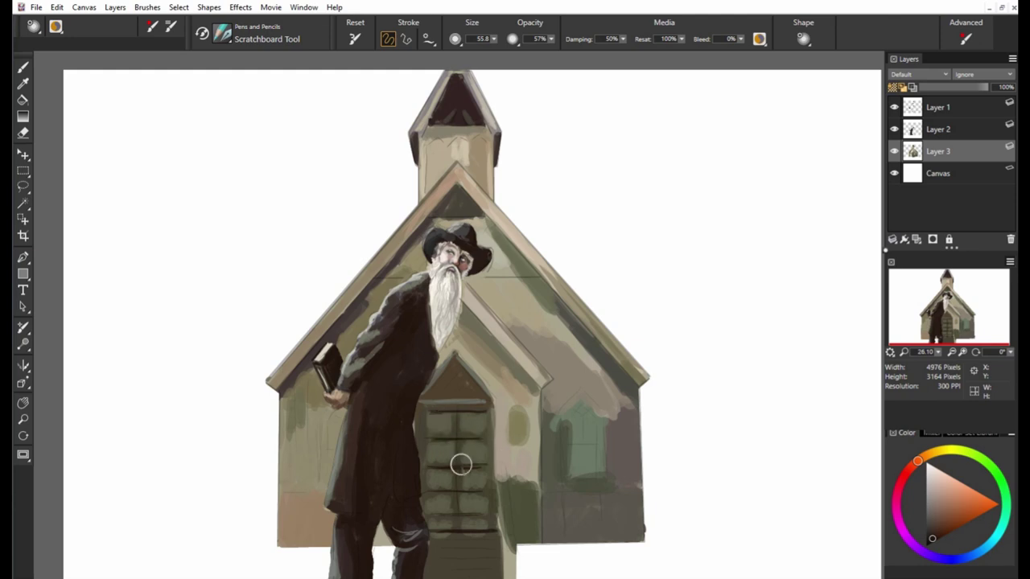
left_click_drag(499, 464, 430, 463)
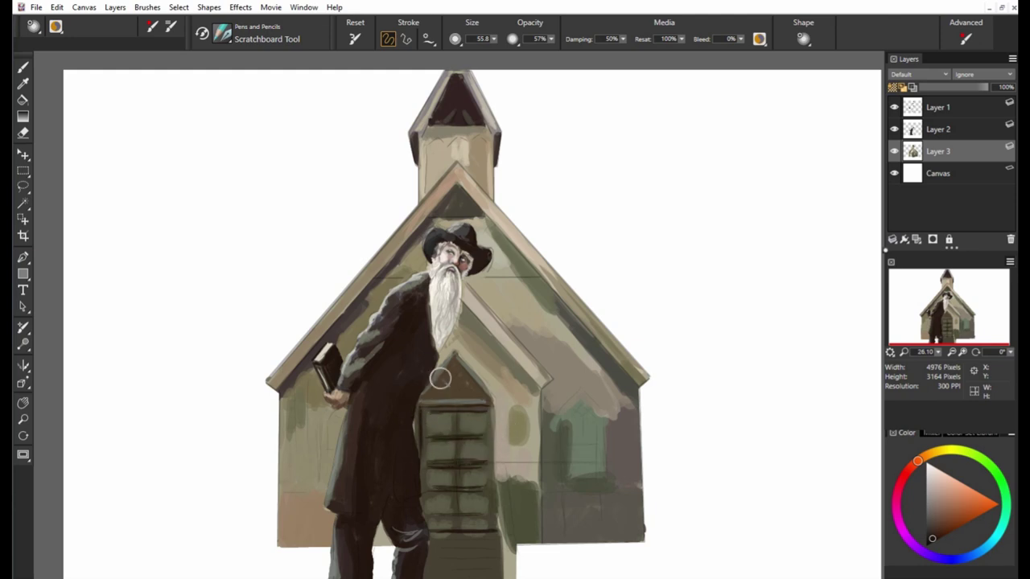
left_click_drag(425, 402, 465, 356)
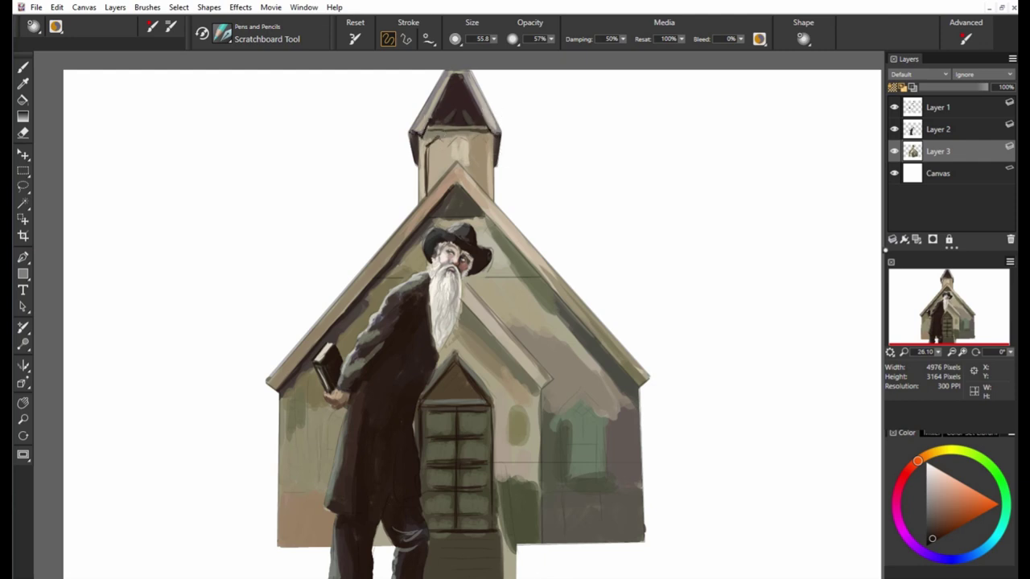
Sample the steeple's beige, shift it toward orange, and line and darken the left roof slope.
left_click(447, 136, "alt")
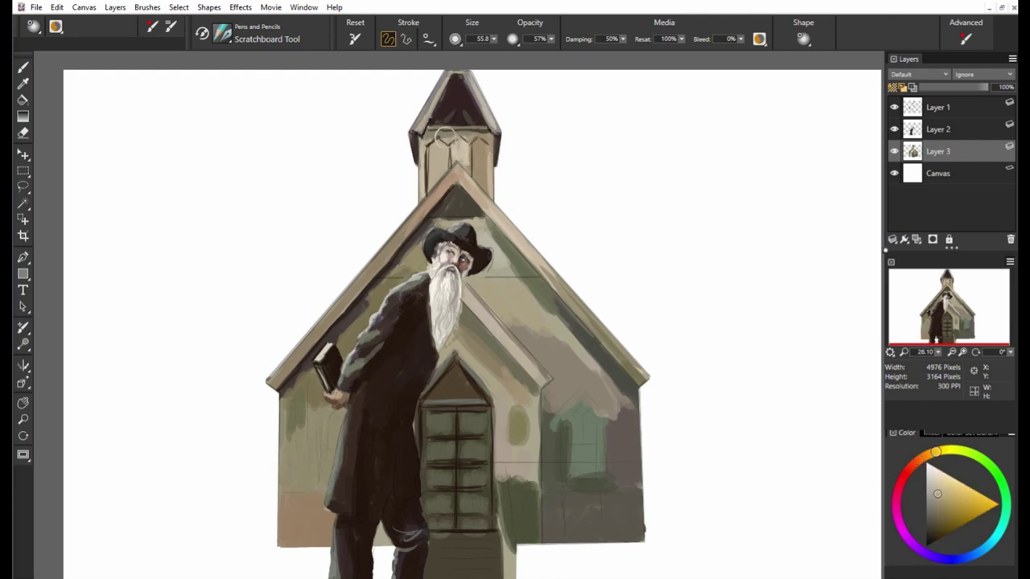
left_click(428, 169, "alt")
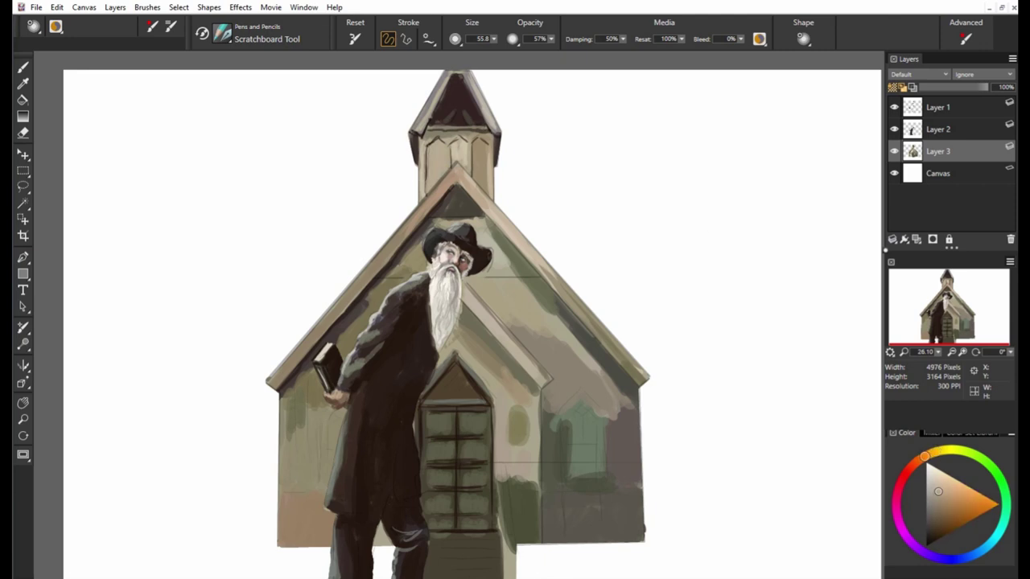
left_click_drag(282, 362, 432, 190)
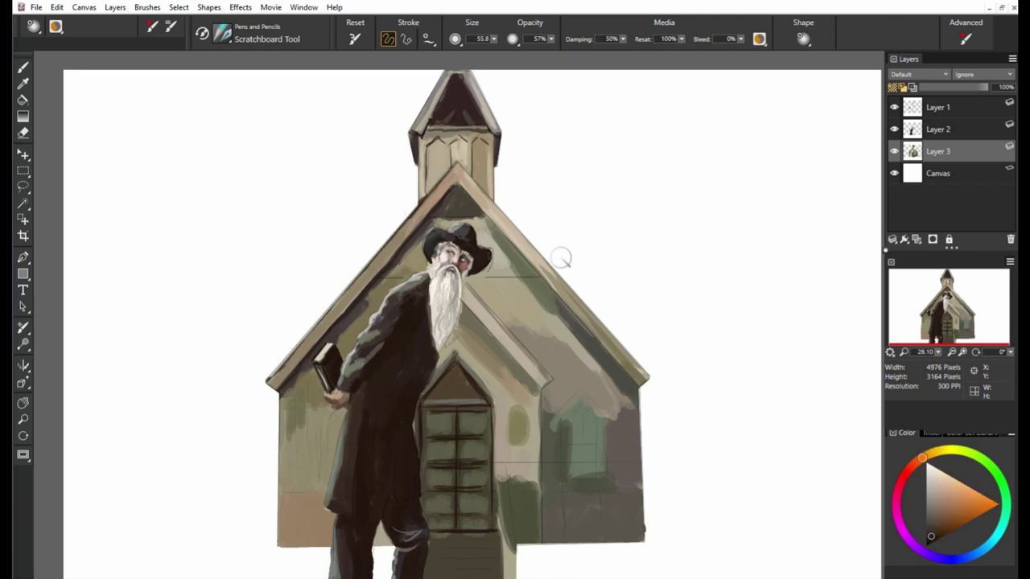
left_click_drag(357, 285, 330, 314)
Outline both roof slopes from peak to eave with a size-5.4 Flat Color pen, then zoom onto the old man.
key("5")
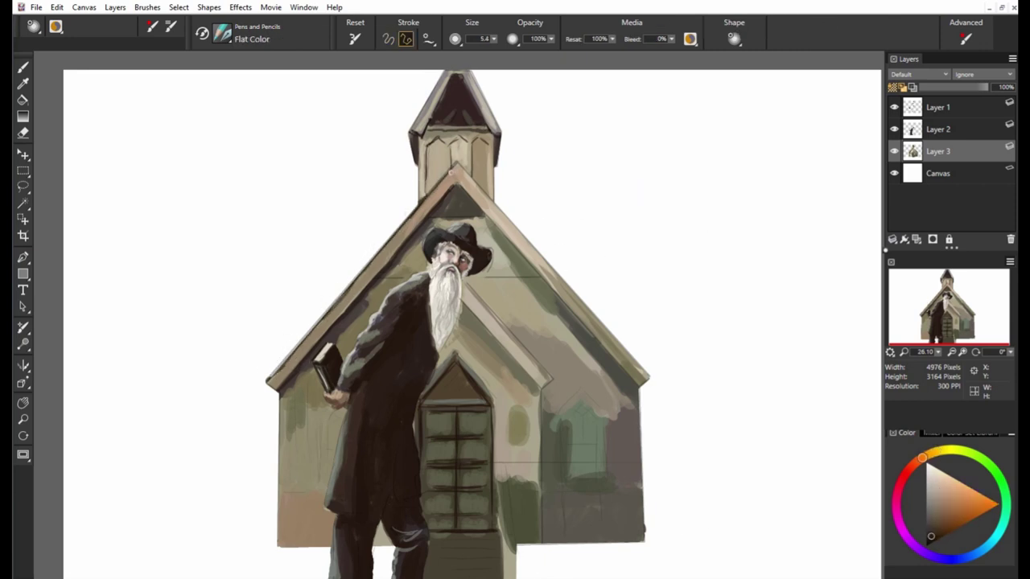
left_click_drag(456, 165, 267, 388)
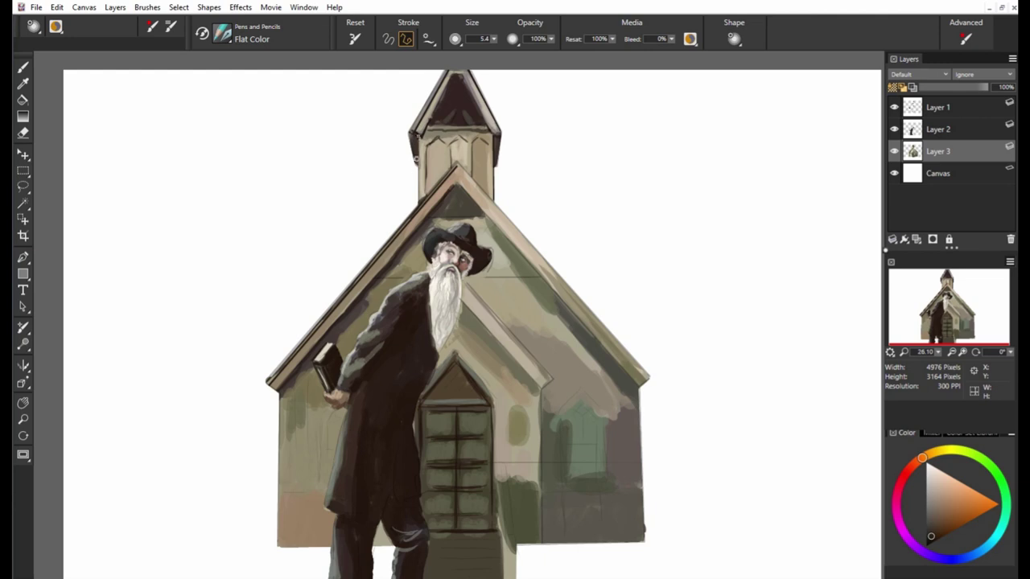
left_click_drag(459, 184, 648, 387)
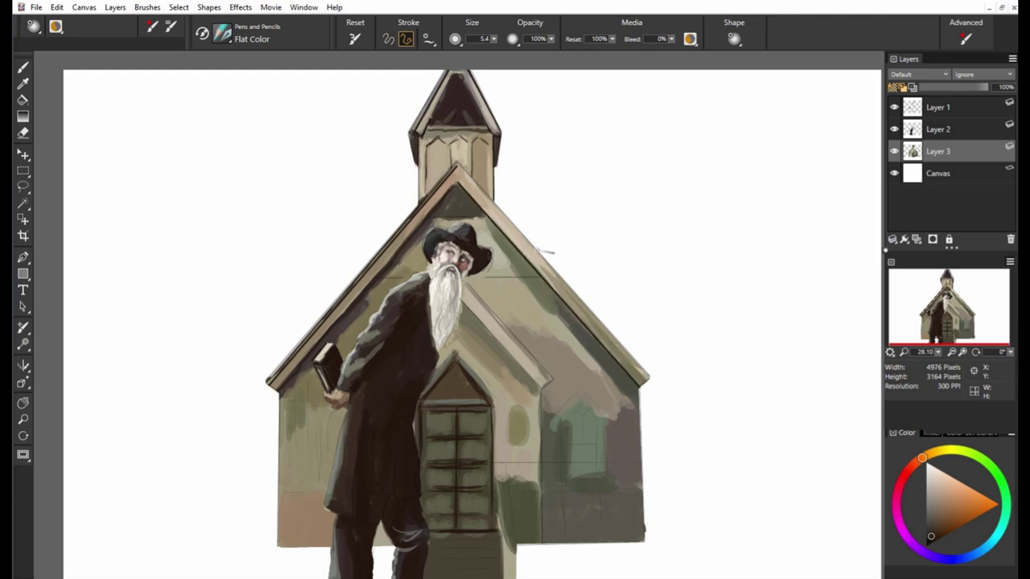
key("bracketright")
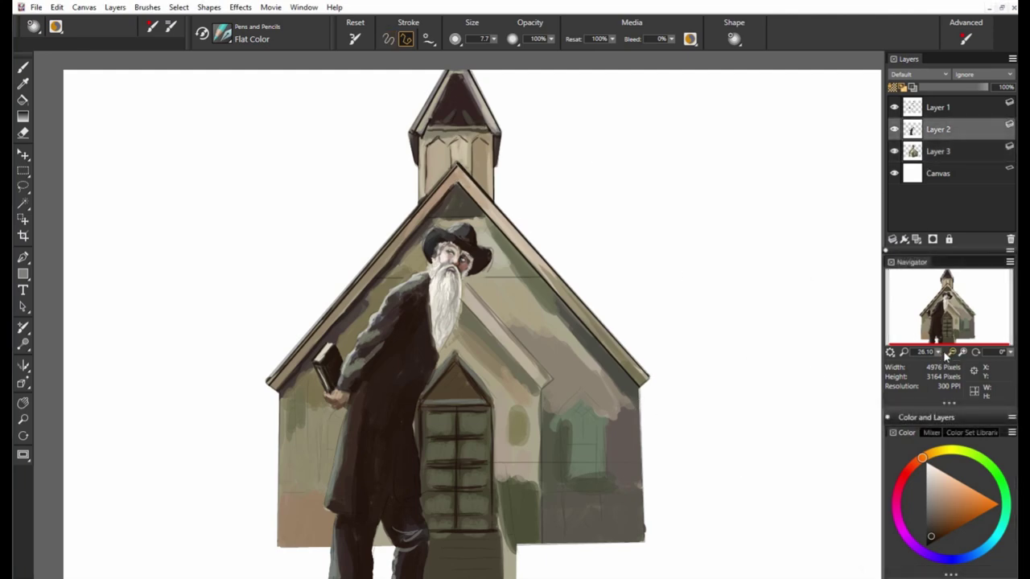
left_click_drag(934, 353, 942, 354)
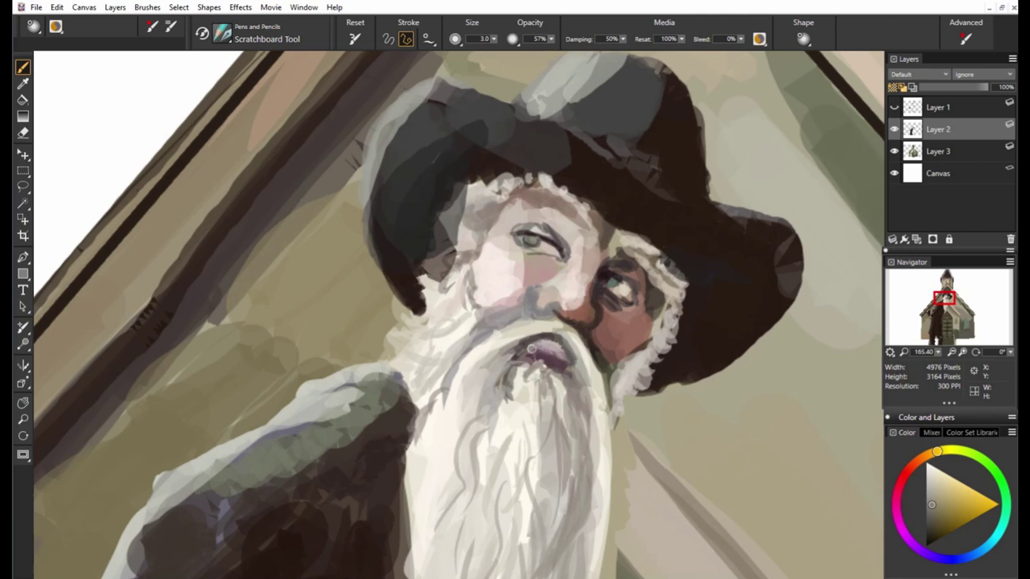
In freehand mode, smear the eyebrow, eye, forehead and left part of the hat brim.
left_click(388, 39)
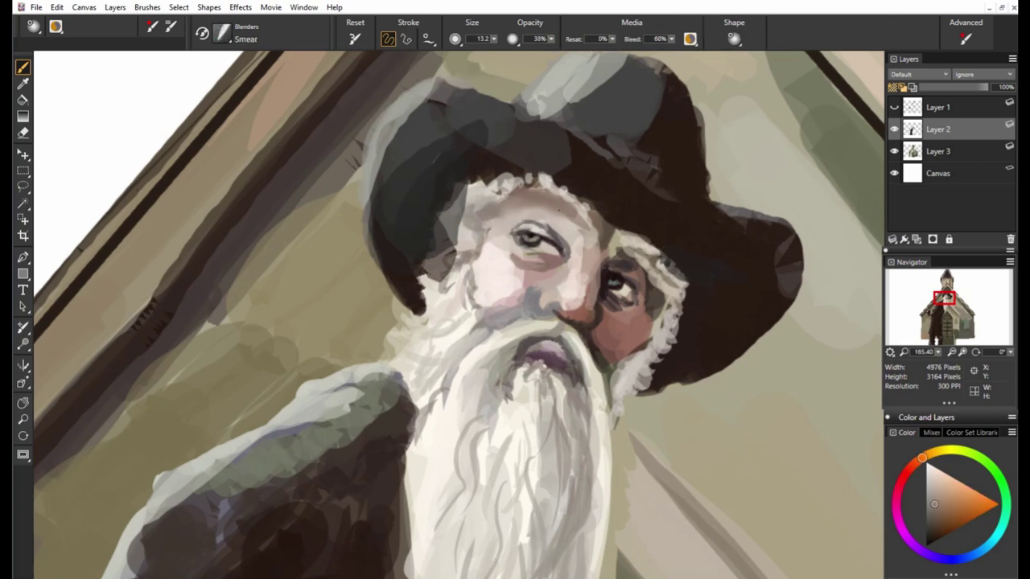
left_click_drag(547, 213, 567, 213)
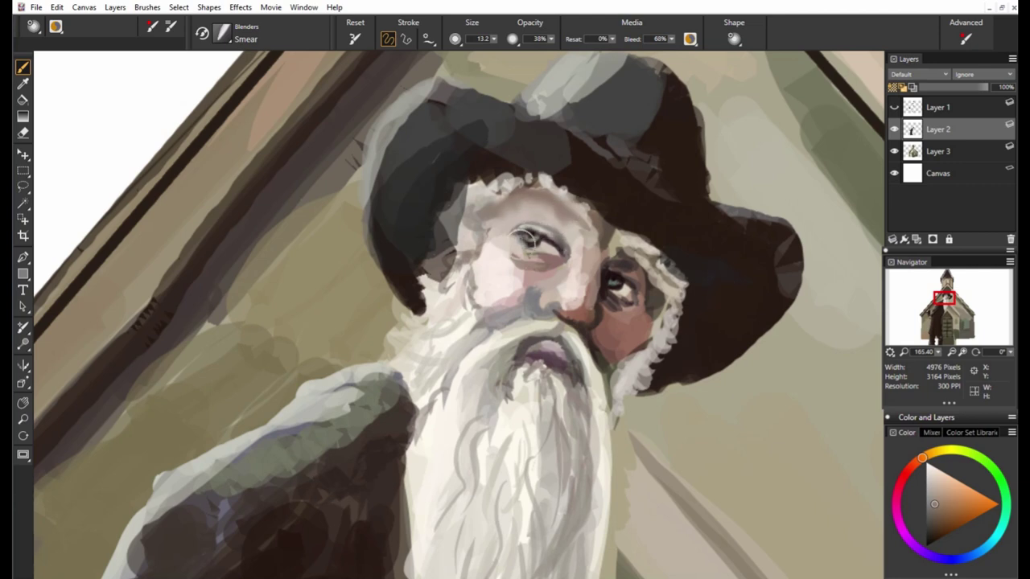
left_click_drag(530, 243, 531, 264)
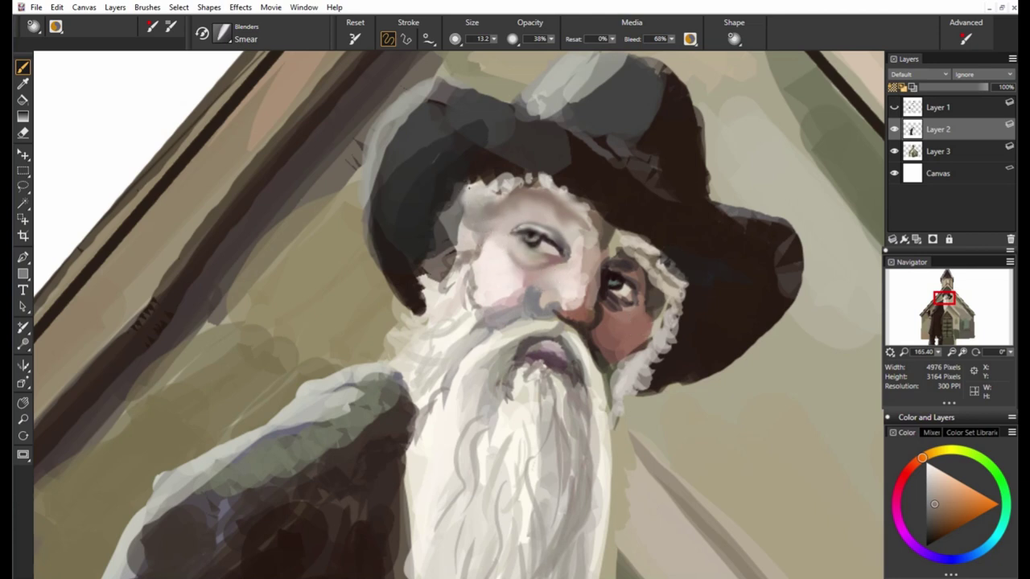
key("bracketright")
left_click_drag(459, 137, 507, 129)
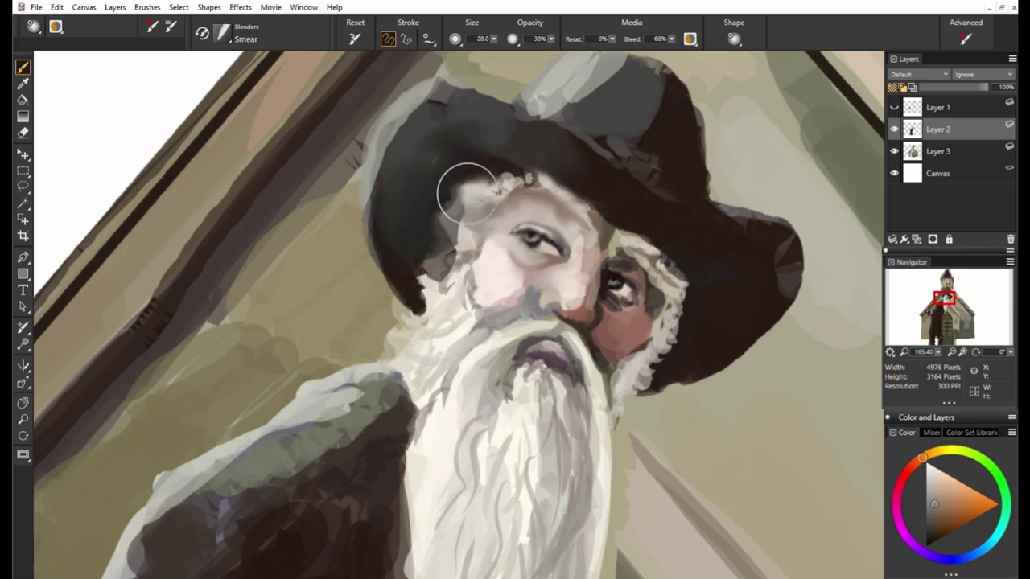
mouse_move(467, 193)
left_mouse_down()
mouse_move(438, 266)
mouse_move(584, 184)
mouse_move(613, 179)
mouse_move(595, 245)
mouse_move(563, 237)
mouse_move(533, 291)
mouse_move(495, 310)
mouse_move(471, 245)
mouse_move(463, 314)
left_mouse_up()
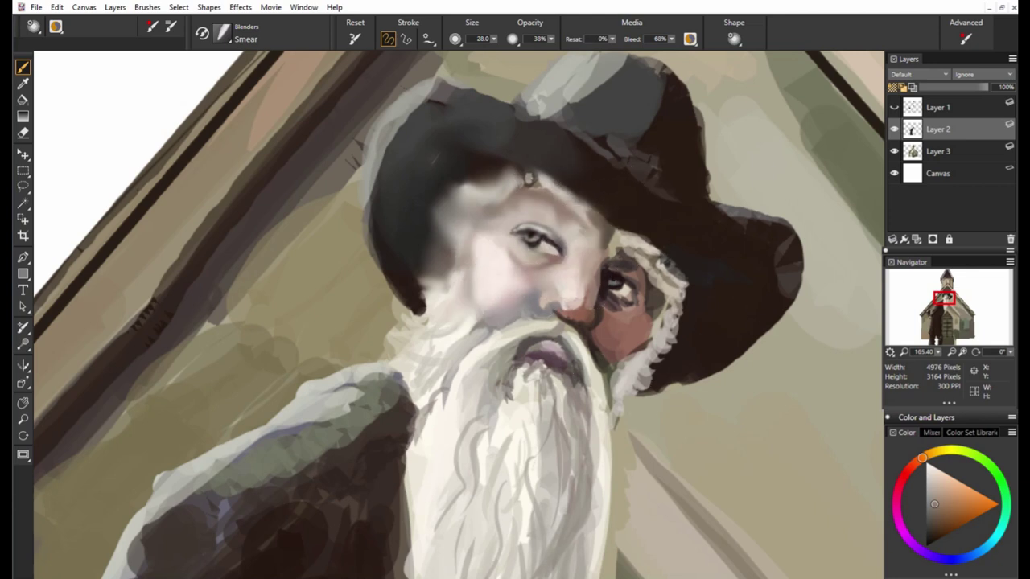
Smear the cheeks, moustache, hat brim near the eye and both beard edges.
mouse_move(600, 282)
left_mouse_down()
mouse_move(564, 318)
mouse_move(515, 314)
left_mouse_up()
left_click_drag(595, 241, 620, 282)
mouse_move(644, 226)
left_mouse_down()
mouse_move(640, 272)
mouse_move(620, 282)
mouse_move(635, 322)
mouse_move(613, 301)
mouse_move(652, 314)
mouse_move(651, 329)
left_mouse_up()
mouse_move(676, 282)
left_mouse_down()
mouse_move(644, 354)
mouse_move(668, 366)
left_mouse_up()
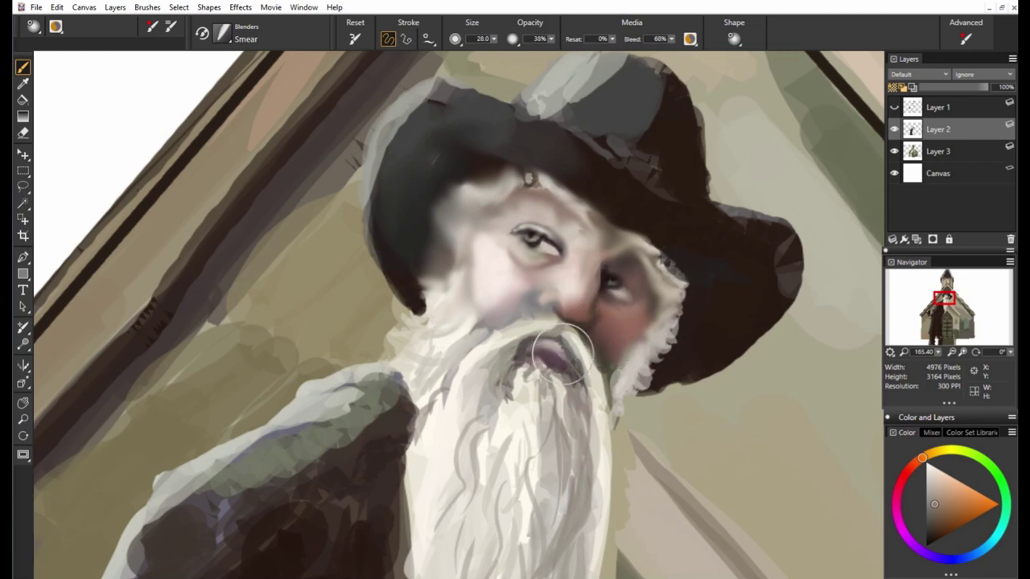
mouse_move(564, 351)
left_mouse_down()
mouse_move(466, 322)
mouse_move(434, 338)
mouse_move(395, 332)
mouse_move(414, 310)
left_mouse_up()
left_click_drag(426, 233, 515, 290)
mouse_move(635, 306)
left_mouse_down()
mouse_move(684, 338)
mouse_move(609, 366)
left_mouse_up()
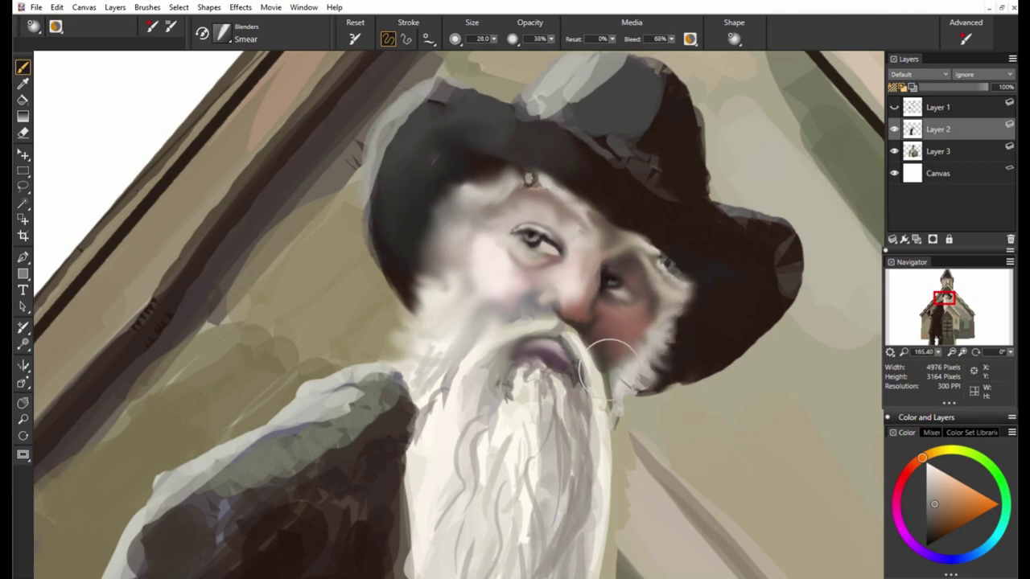
scroll(609, 354, "down", 1)
scroll(609, 354, "down", 3)
scroll(619, 378, "up", 2)
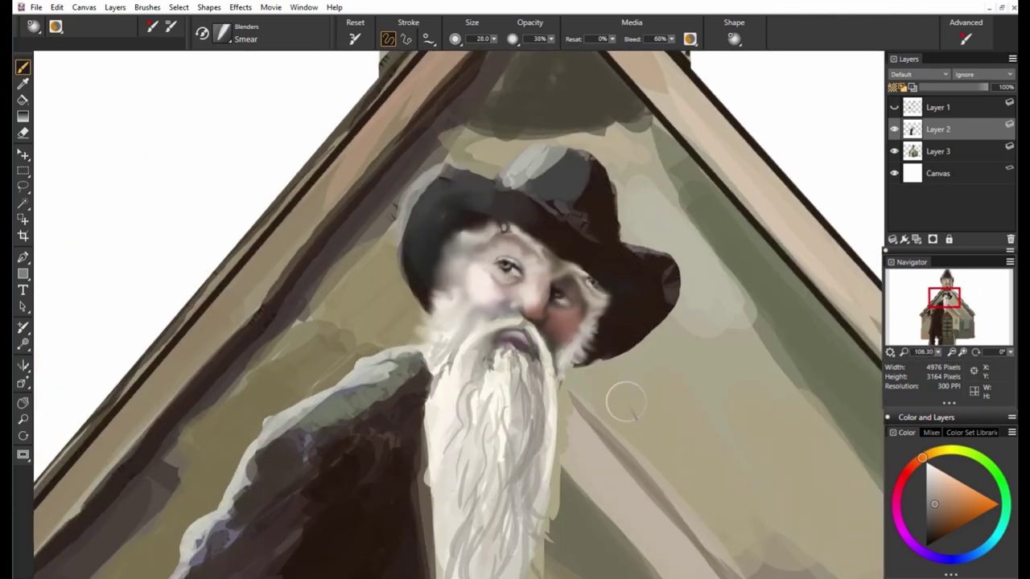
Smooth the area around the right eye, nose, moustache, mouth and left beard edge.
mouse_move(560, 277)
left_mouse_down()
mouse_move(555, 297)
mouse_move(570, 315)
left_mouse_up()
left_click_drag(487, 318, 514, 315)
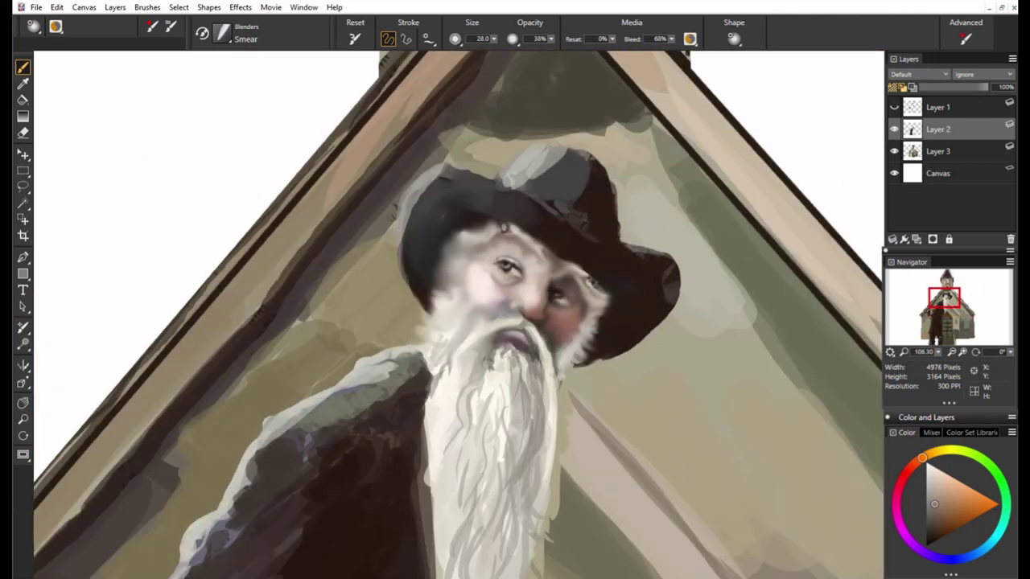
left_click_drag(451, 363, 418, 435)
mouse_move(515, 310)
left_mouse_down()
mouse_move(540, 346)
mouse_move(548, 399)
left_mouse_up()
mouse_move(549, 362)
left_mouse_down()
mouse_move(537, 425)
mouse_move(563, 523)
mouse_move(539, 451)
left_mouse_up()
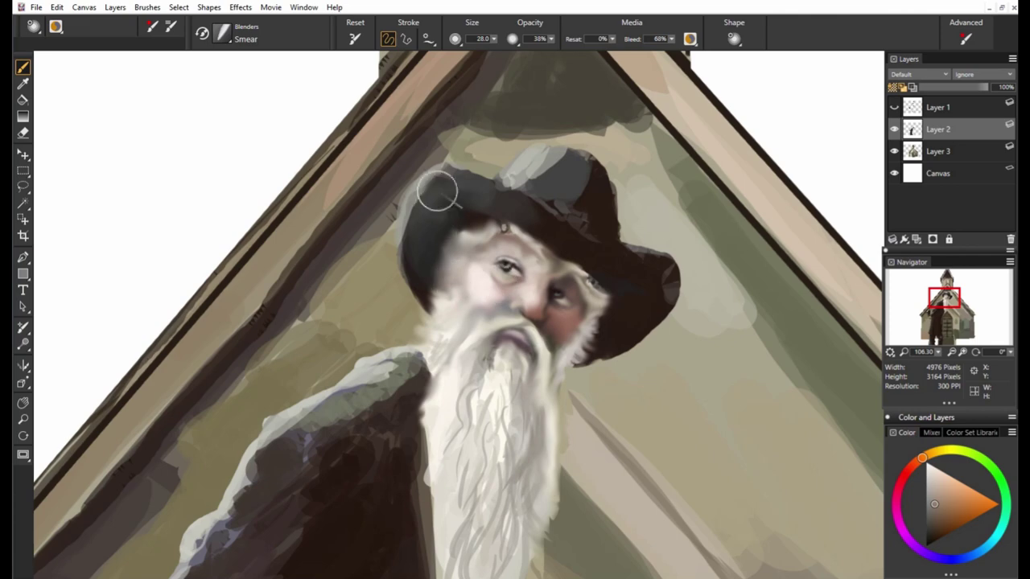
Smooth the hat's edges and brim, blending its grey highlight into the crown.
mouse_move(438, 183)
left_mouse_down()
mouse_move(406, 262)
mouse_move(418, 201)
left_mouse_up()
mouse_move(515, 181)
left_mouse_down()
mouse_move(560, 143)
mouse_move(531, 183)
left_mouse_up()
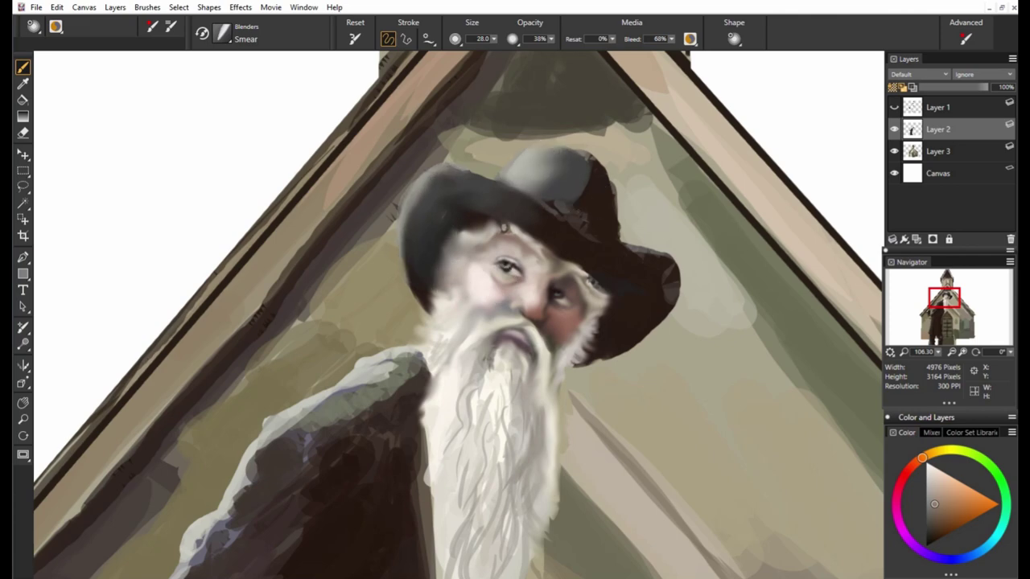
mouse_move(596, 155)
left_mouse_down()
mouse_move(580, 226)
mouse_move(619, 228)
left_mouse_up()
left_click_drag(618, 186, 635, 254)
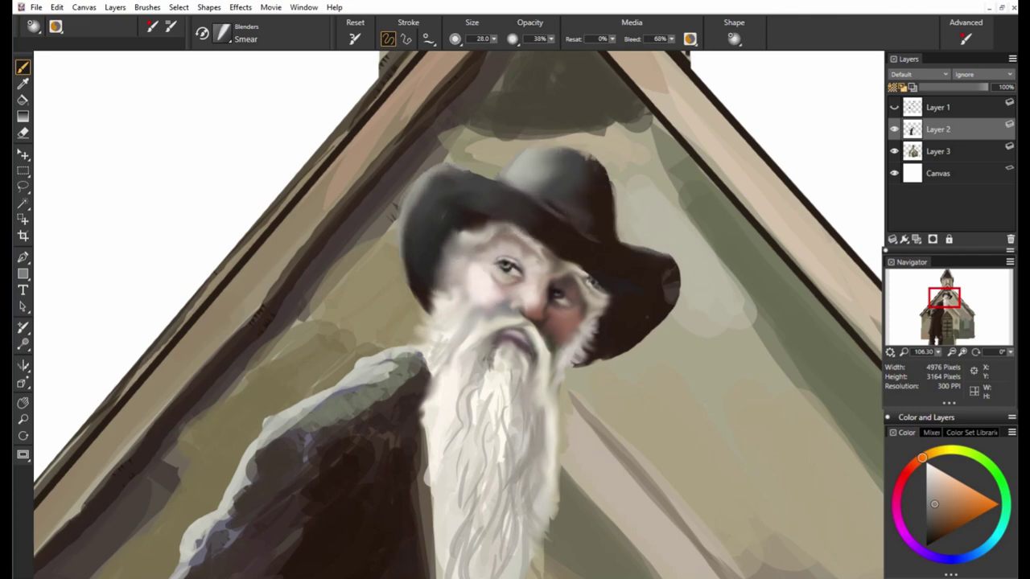
left_click_drag(595, 310, 563, 379)
Brighten the beard's left edge, darken its right edge, and smooth the shoulder highlight.
left_click_drag(515, 402, 551, 262)
left_click_drag(455, 317, 462, 454)
scroll(76, 242, "down", 3)
mouse_move(511, 394)
left_mouse_down()
mouse_move(535, 338)
mouse_move(531, 310)
left_mouse_up()
mouse_move(483, 261)
left_mouse_down()
mouse_move(411, 277)
mouse_move(354, 338)
mouse_move(442, 273)
left_mouse_up()
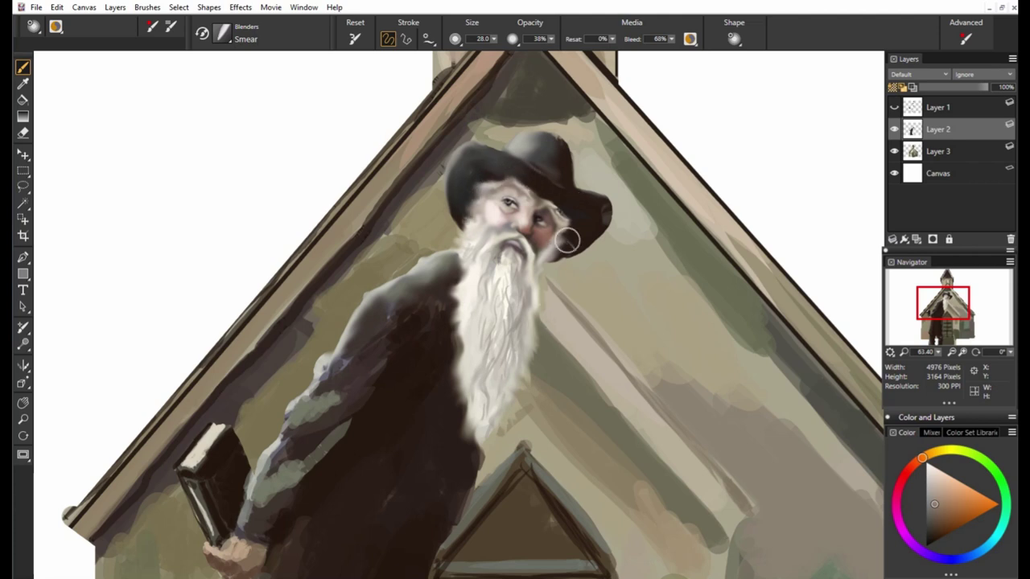
scroll(499, 160, "down", 2)
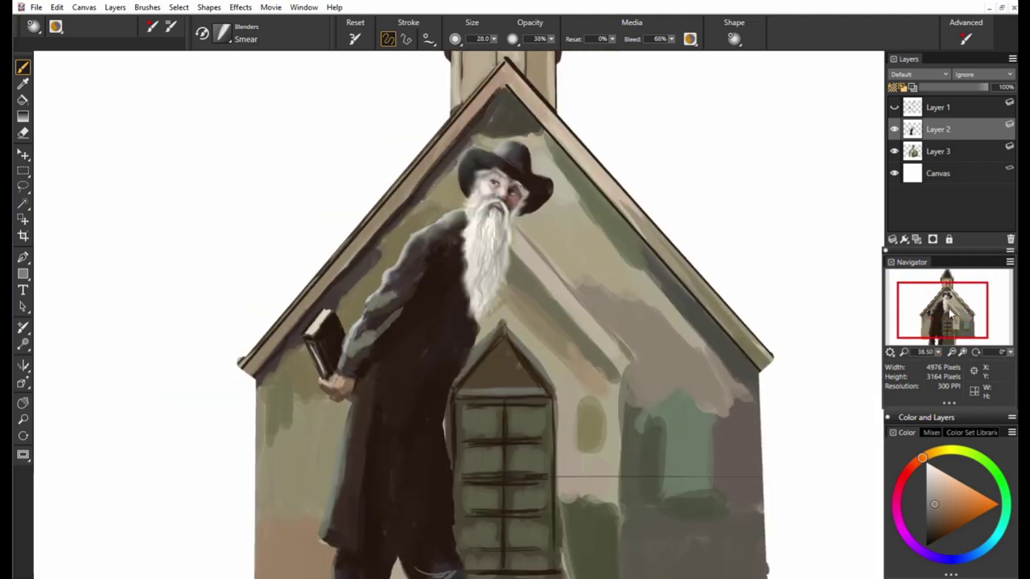
With a much larger smear brush, blend the lower coat and knee streaks, then zoom out to the whole church.
key("bracketright")
key("bracketright")
key("bracketright")
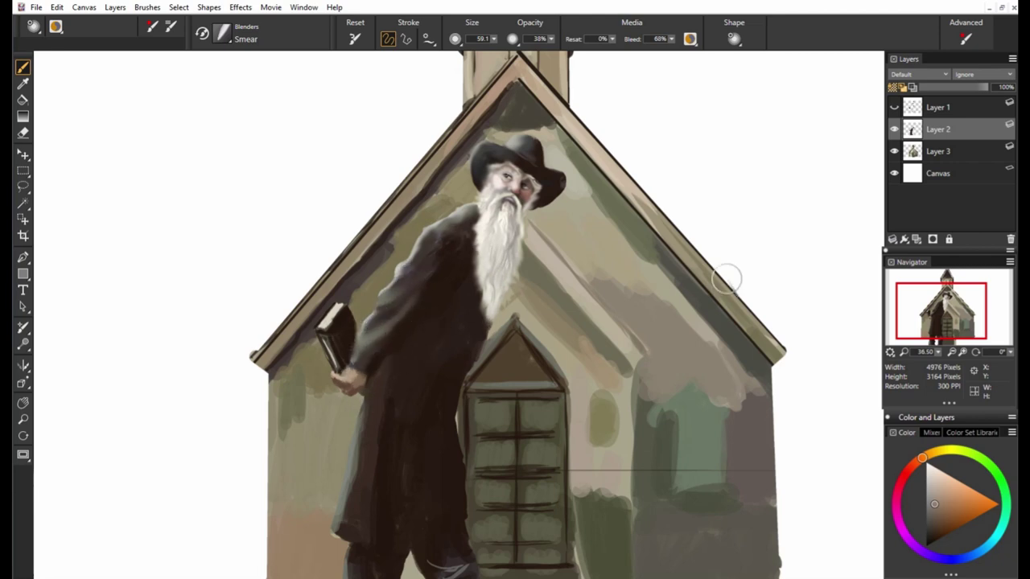
left_click(946, 337)
left_click_drag(946, 337, 949, 338)
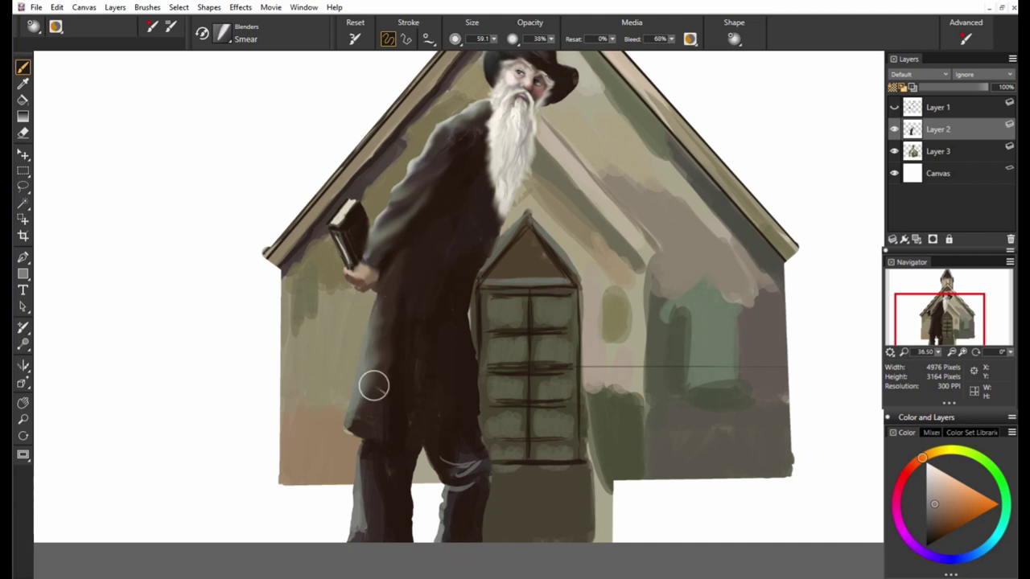
left_click_drag(375, 423, 375, 507)
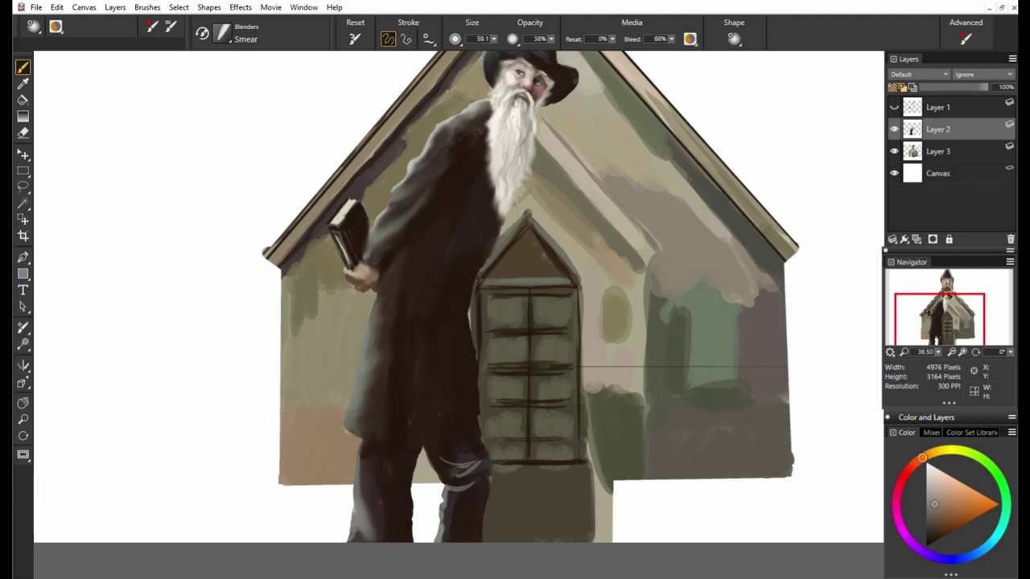
mouse_move(444, 449)
left_mouse_down()
mouse_move(481, 462)
mouse_move(444, 500)
left_mouse_up()
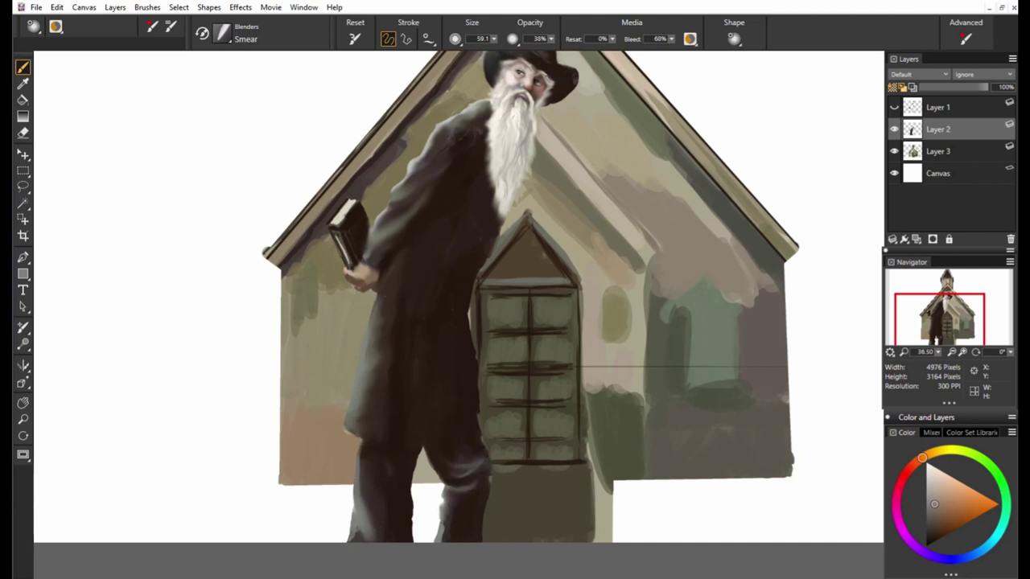
left_click(952, 352)
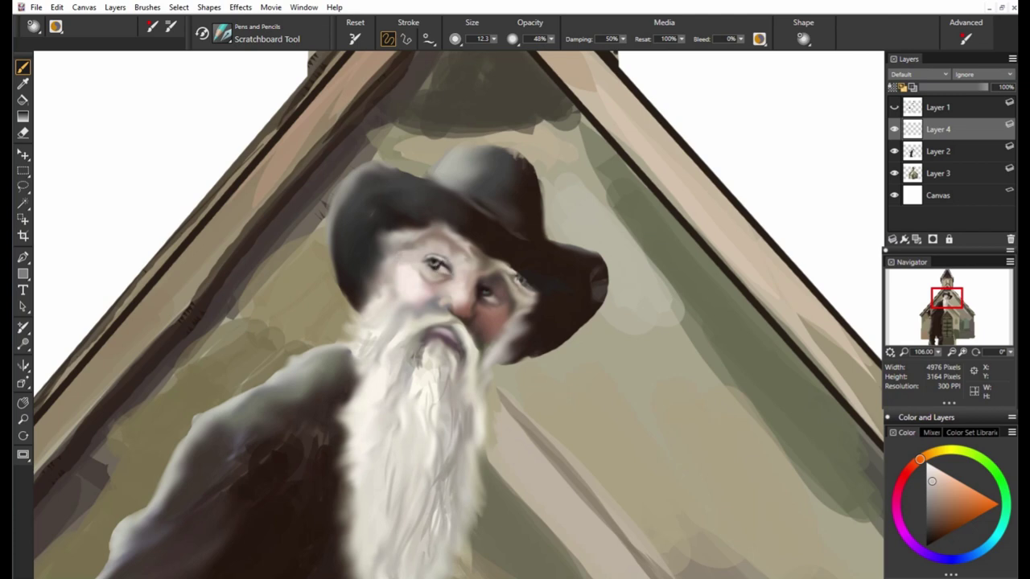
Sample dark red, skin, pink and light yellow tones from around the left eye.
left_click(435, 262, "alt")
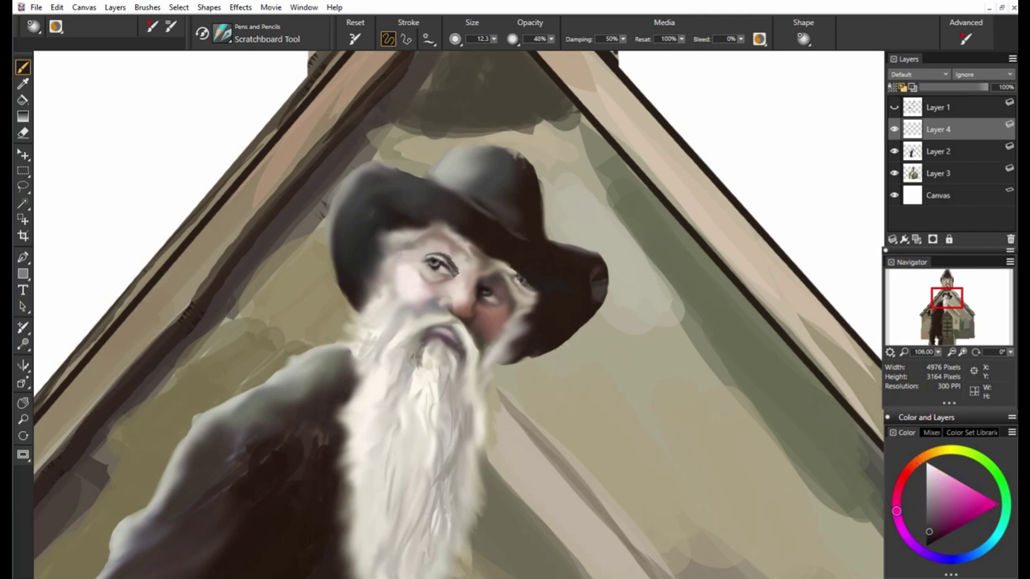
left_click(440, 239, "alt")
left_click(451, 264, "alt")
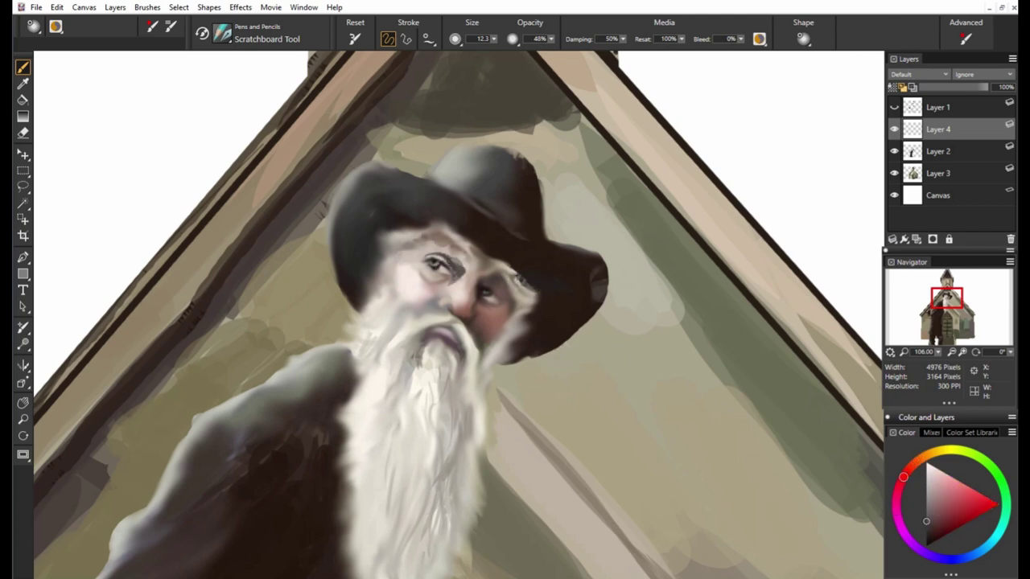
left_click(473, 271, "alt")
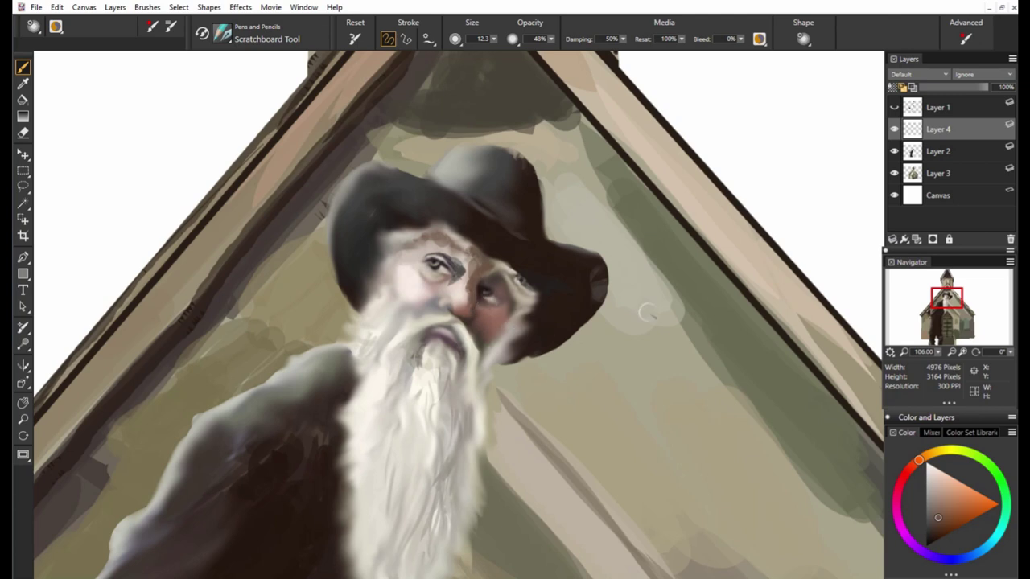
left_click(437, 305, "alt")
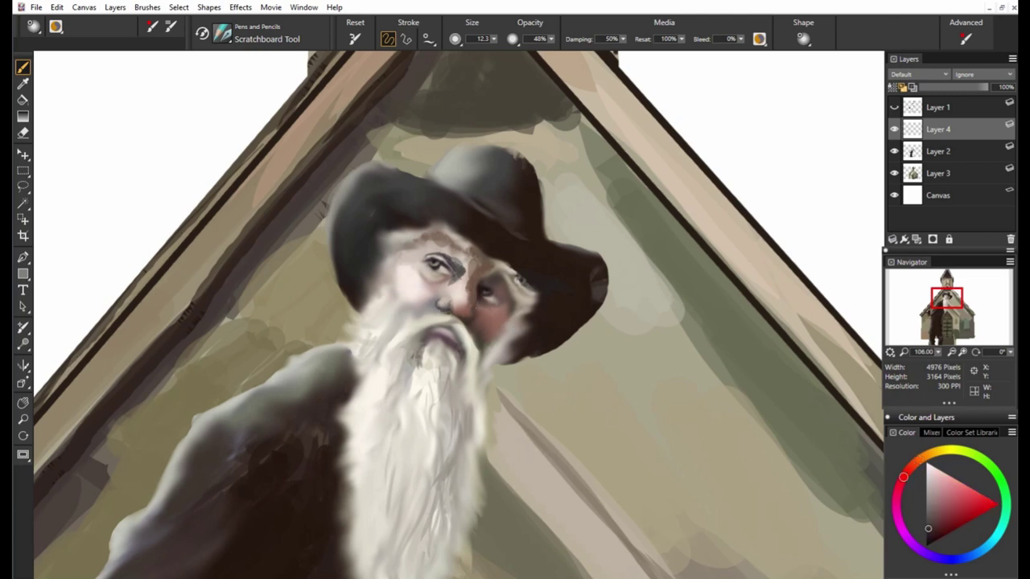
left_click(452, 275, "alt")
left_click(443, 265, "alt")
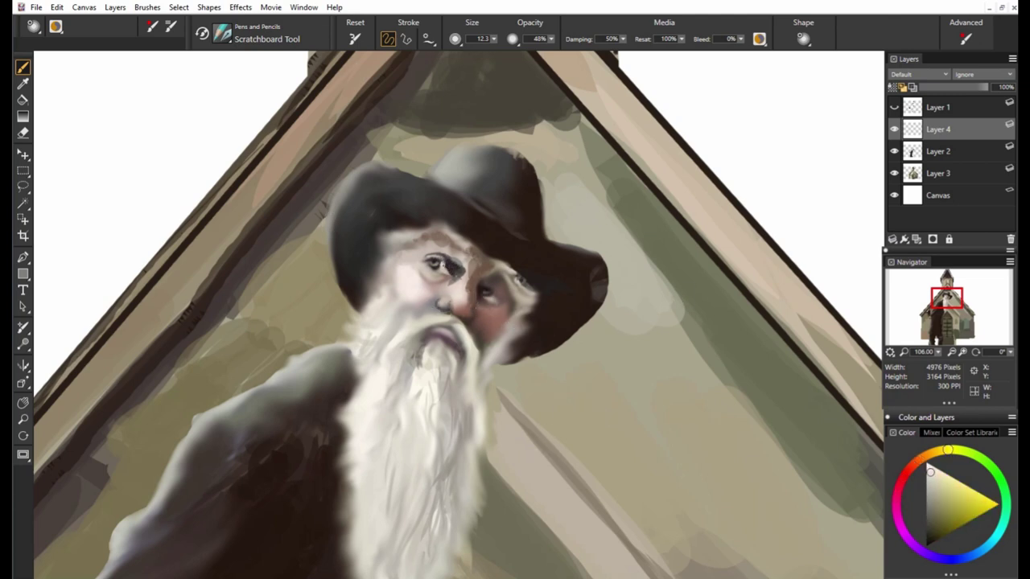
left_click(448, 265, "alt")
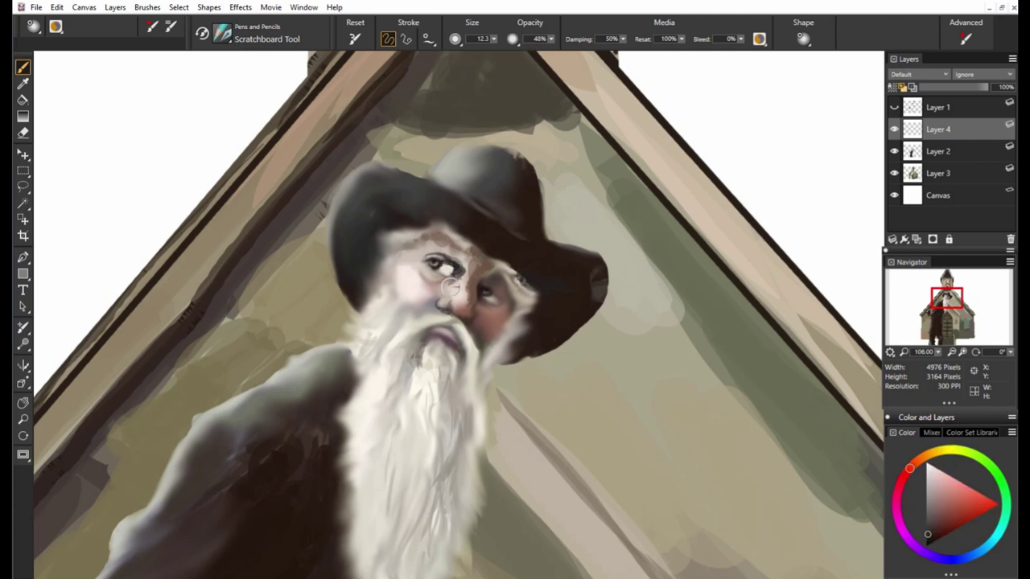
left_click(437, 267, "alt")
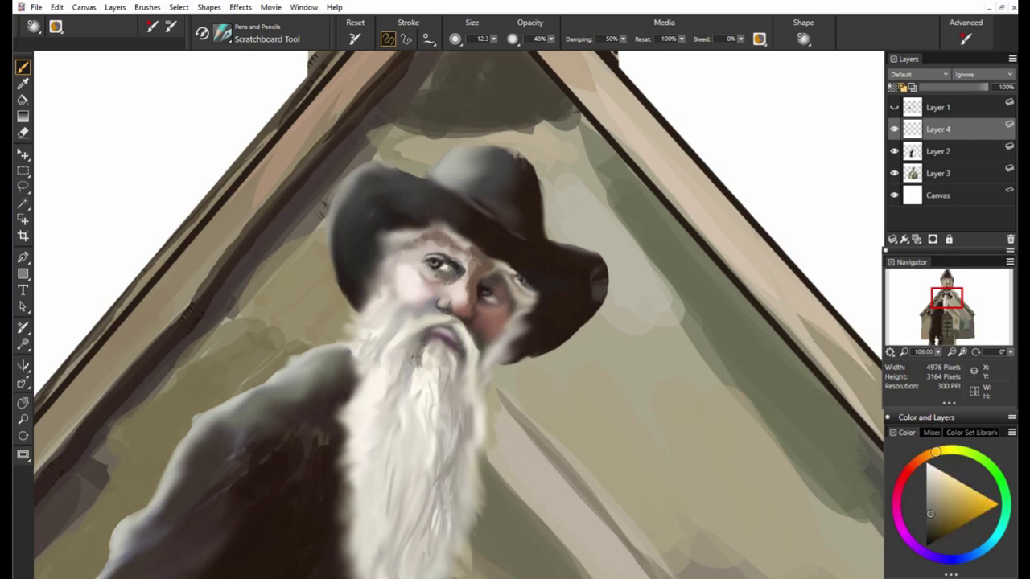
Paint grey-green strokes over the left eye, then resample grey-green and dark magenta.
left_click_drag(435, 268, 449, 271)
left_click(692, 267, "alt")
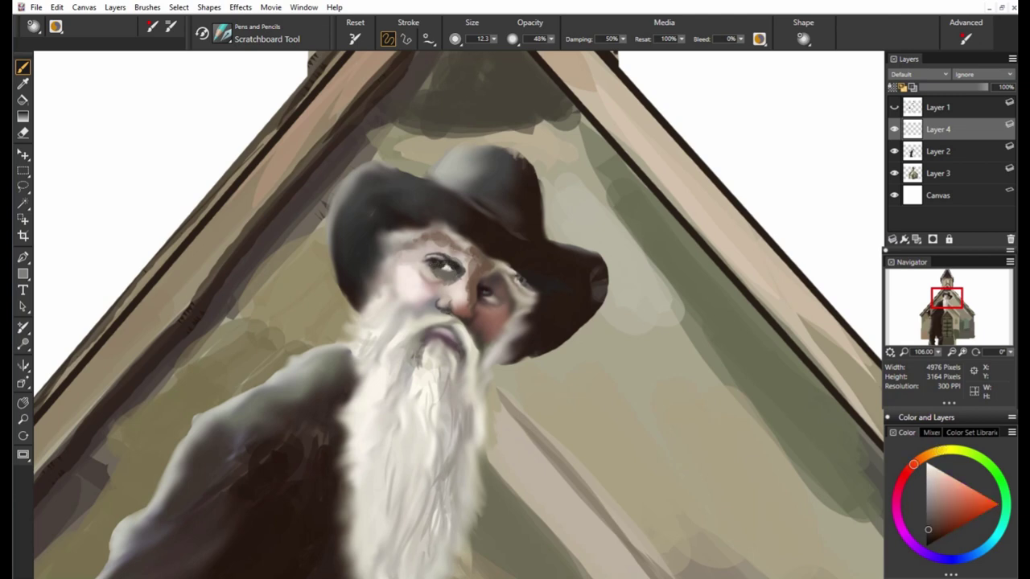
left_click(489, 295, "alt")
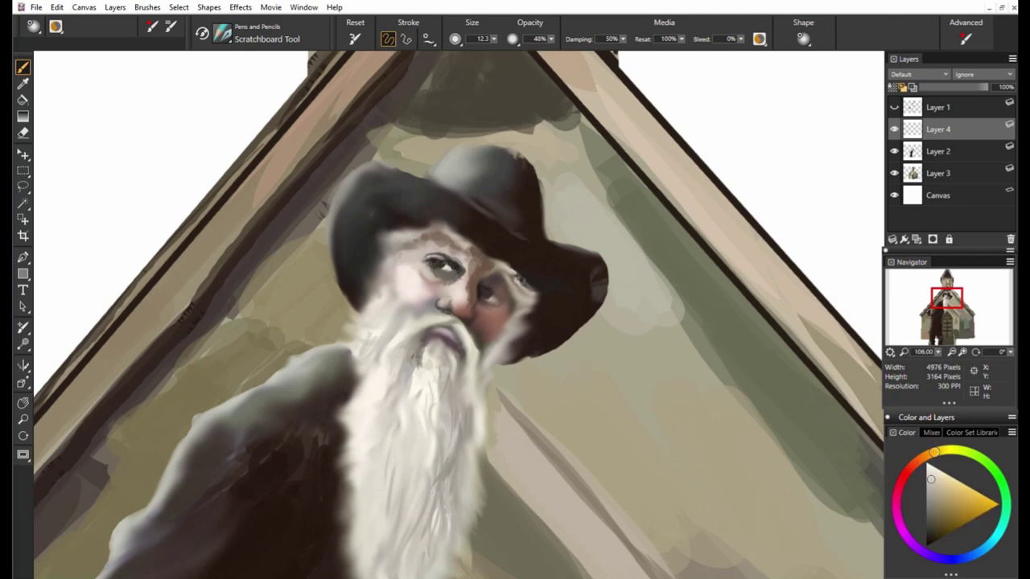
left_click(695, 343, "alt")
left_click(435, 262, "alt")
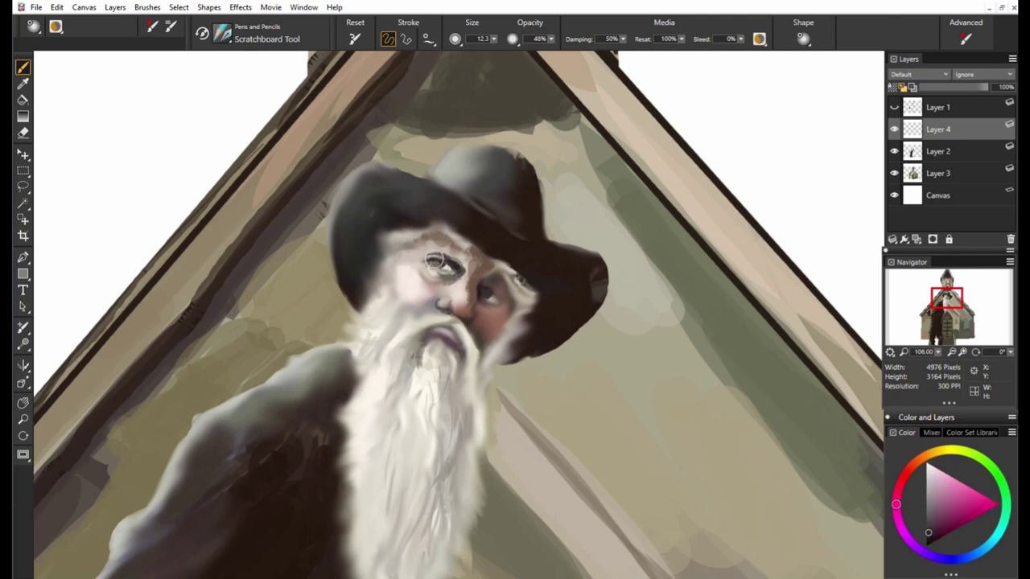
left_click(243, 297, "alt")
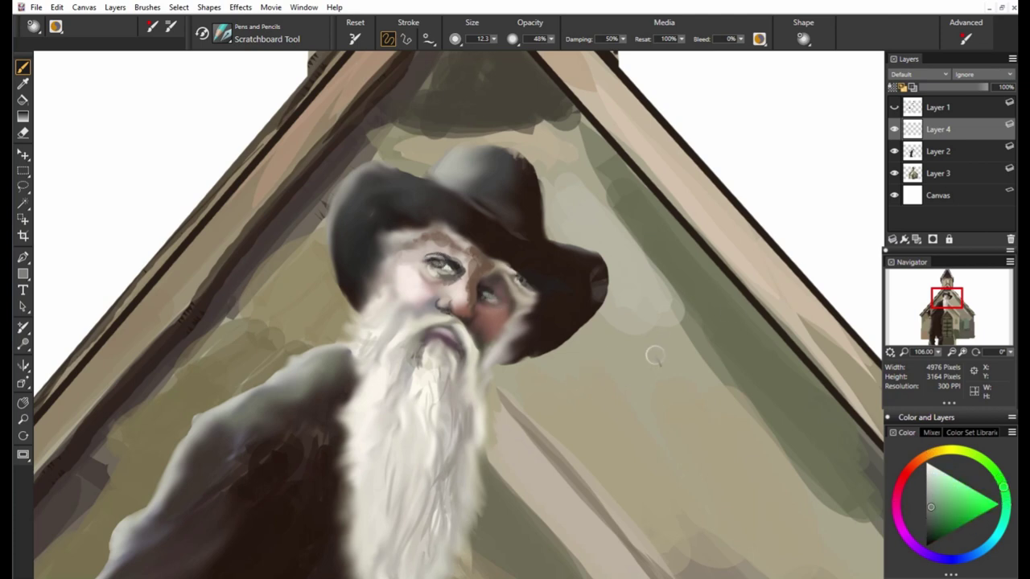
Sample right-eye tones and pick dark reddish-brown and near-black colours for the eyes.
left_click(485, 295, "alt")
left_click(485, 270, "alt")
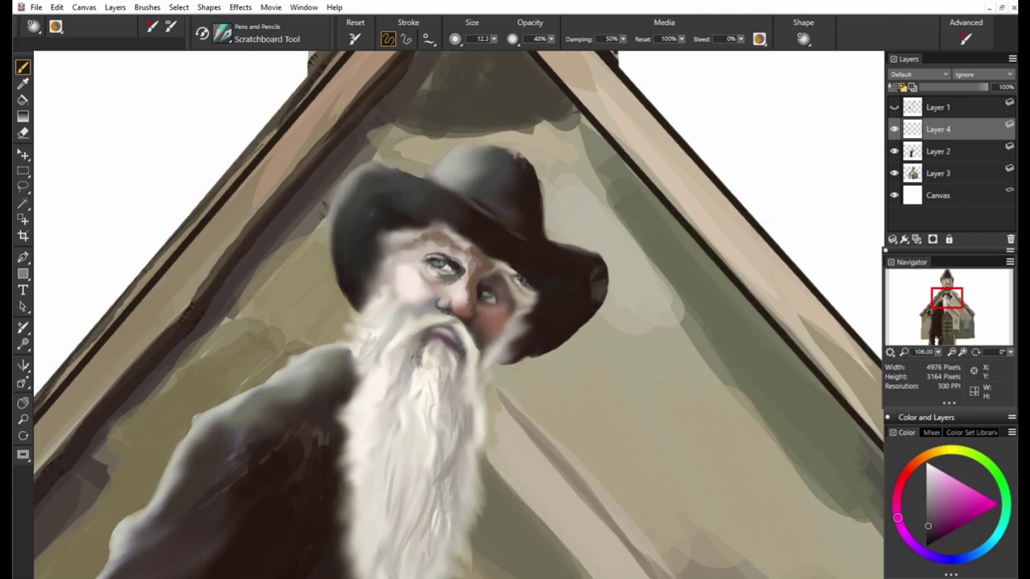
left_click(697, 409, "alt")
left_click(486, 300, "alt")
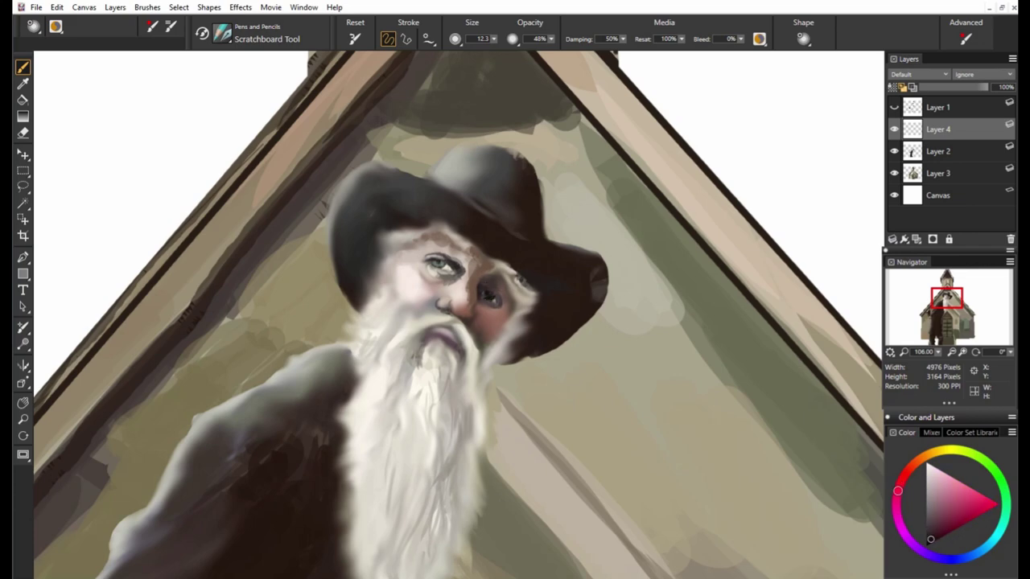
Zoom in on the face and add a dark purple mark below the right eye.
scroll(641, 378, "up", 5)
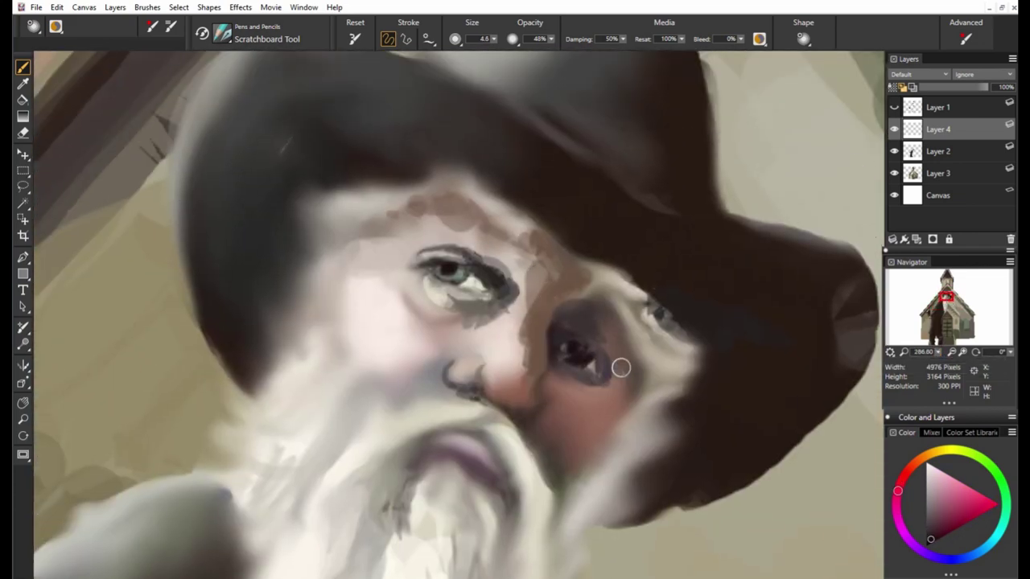
left_click(893, 107)
left_click(614, 243, "alt")
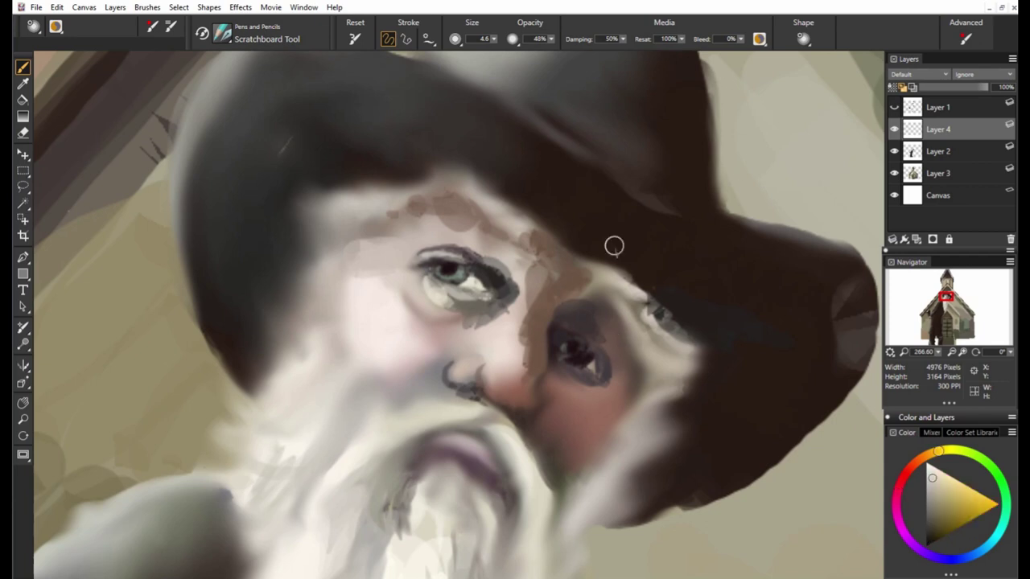
left_click(587, 362, "alt")
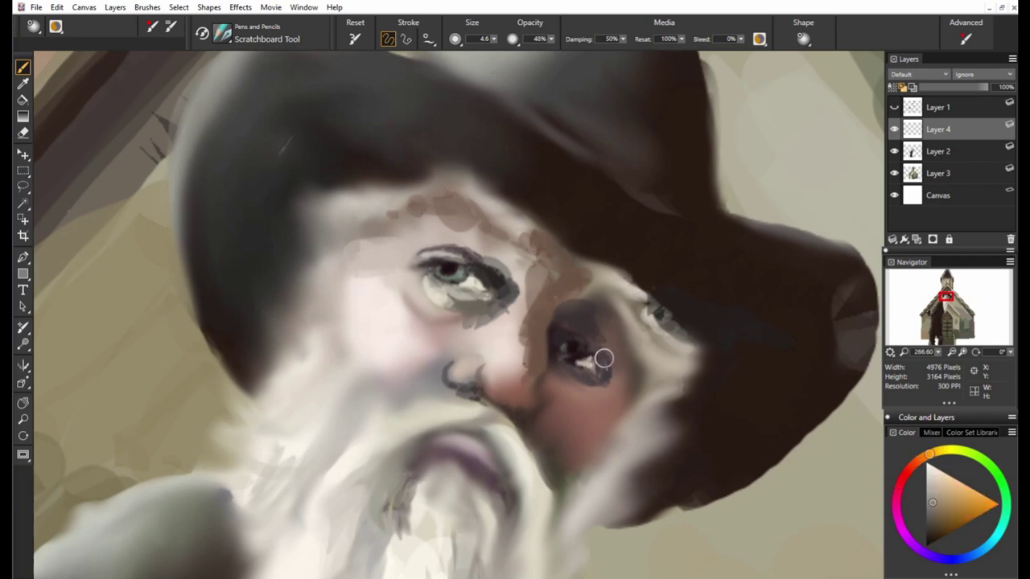
left_click(579, 360, "alt")
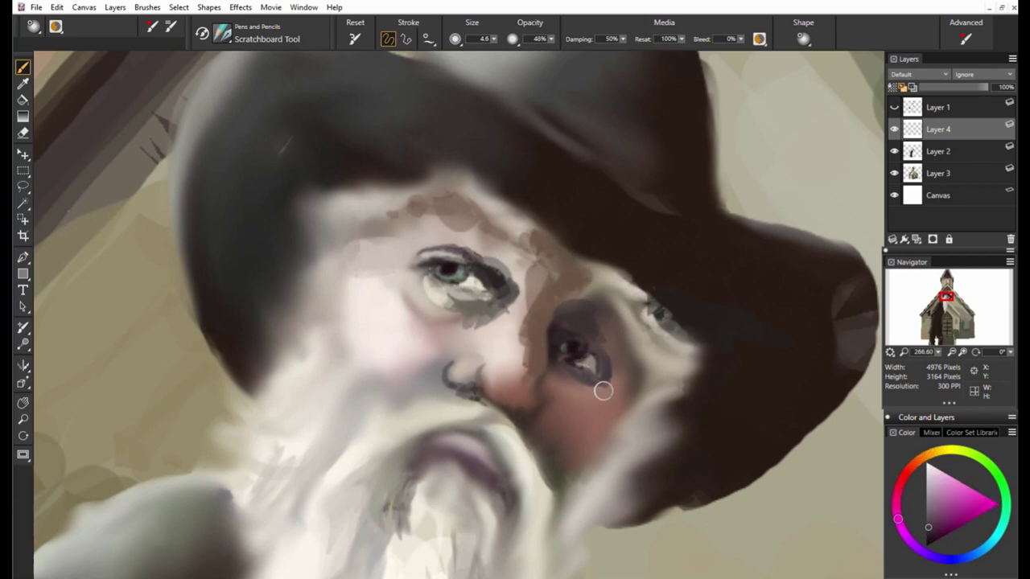
left_click_drag(601, 352, 579, 363)
Darken the right eye socket and paint the left eye's pupil and lid darker.
left_click(572, 342, "alt")
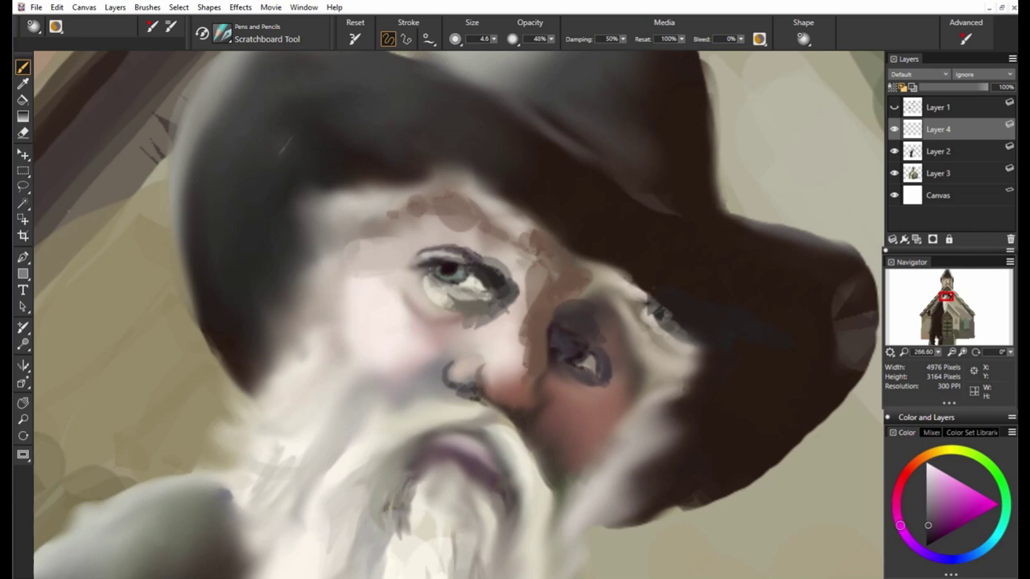
left_click(572, 342, "alt")
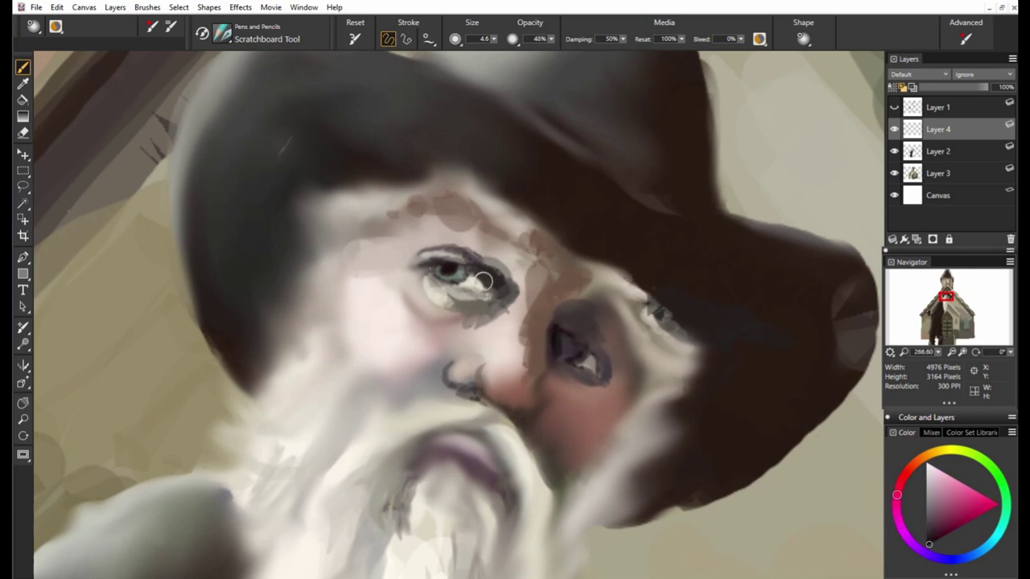
left_click_drag(598, 362, 584, 354)
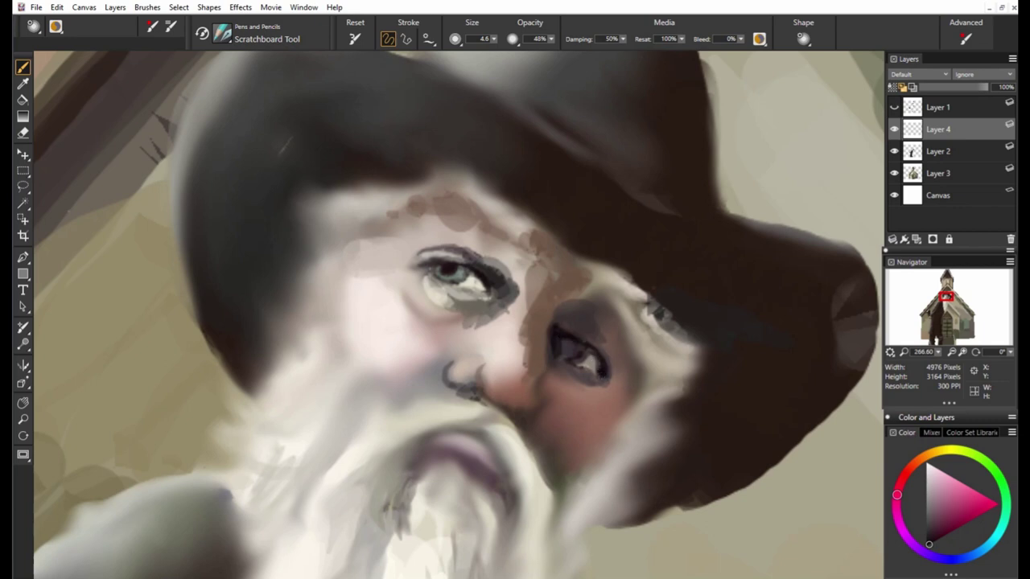
left_click_drag(435, 274, 478, 278)
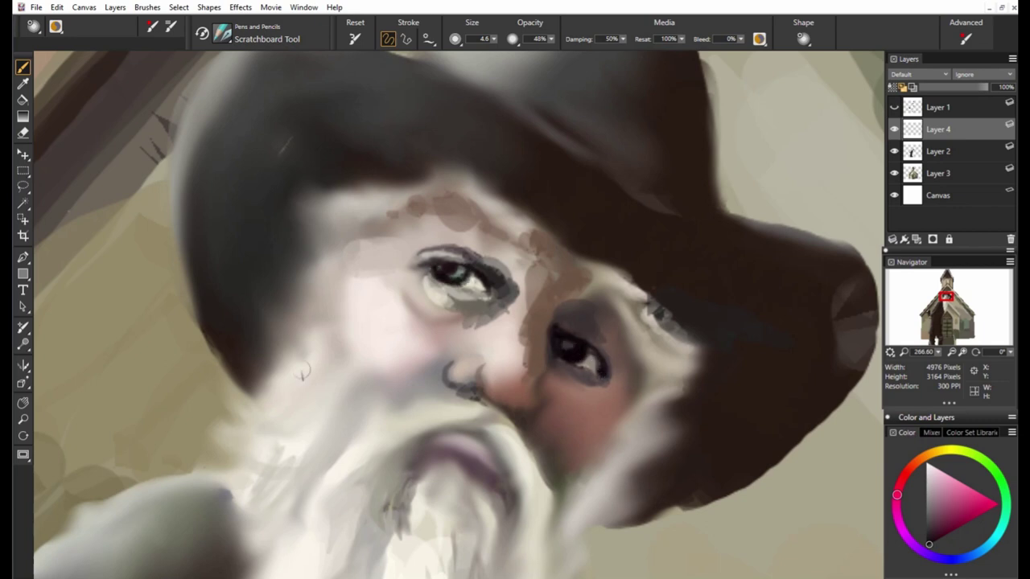
left_click(303, 373, "alt")
left_click(579, 347, "alt")
left_click_drag(549, 314, 547, 362)
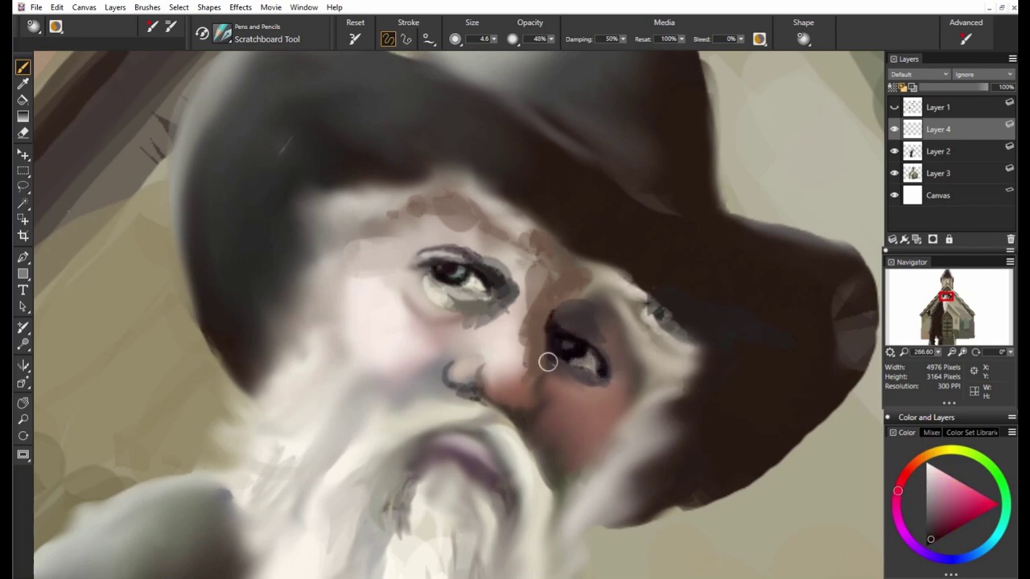
Pick light and slightly darker grey-green for the irises, then sample red skin tones.
left_click(661, 459, "alt")
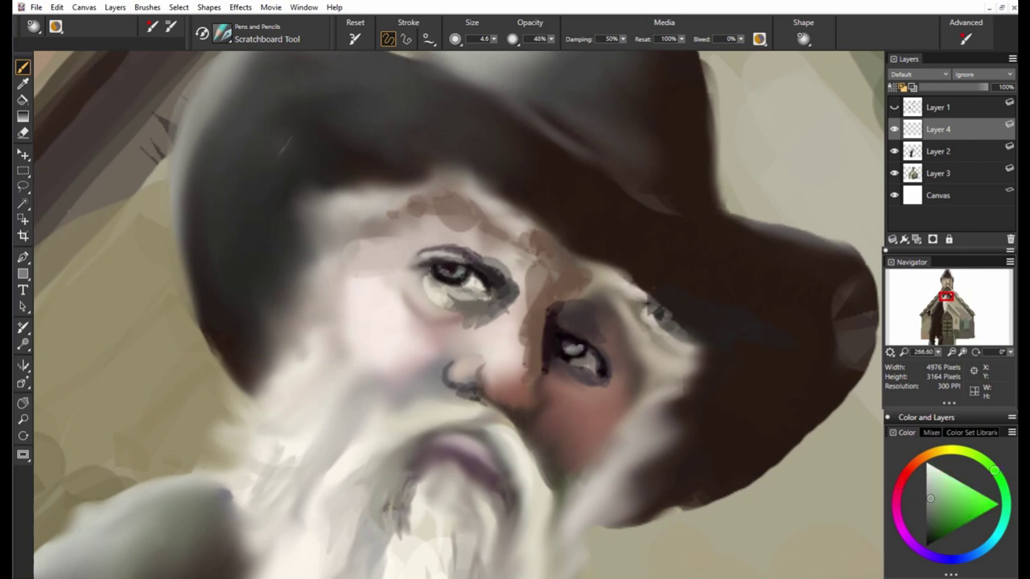
left_click(445, 269, "alt")
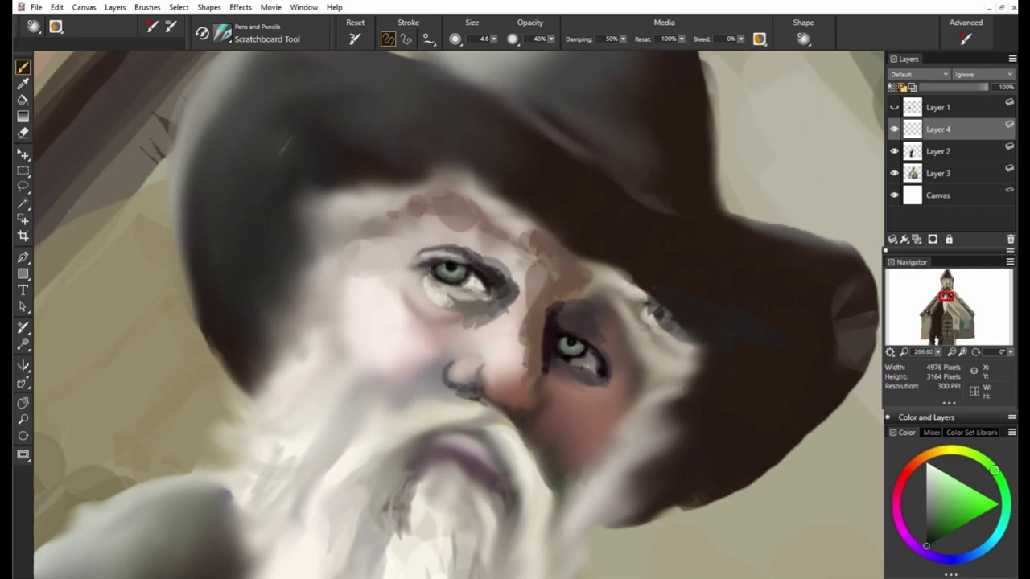
left_click(581, 335, "alt")
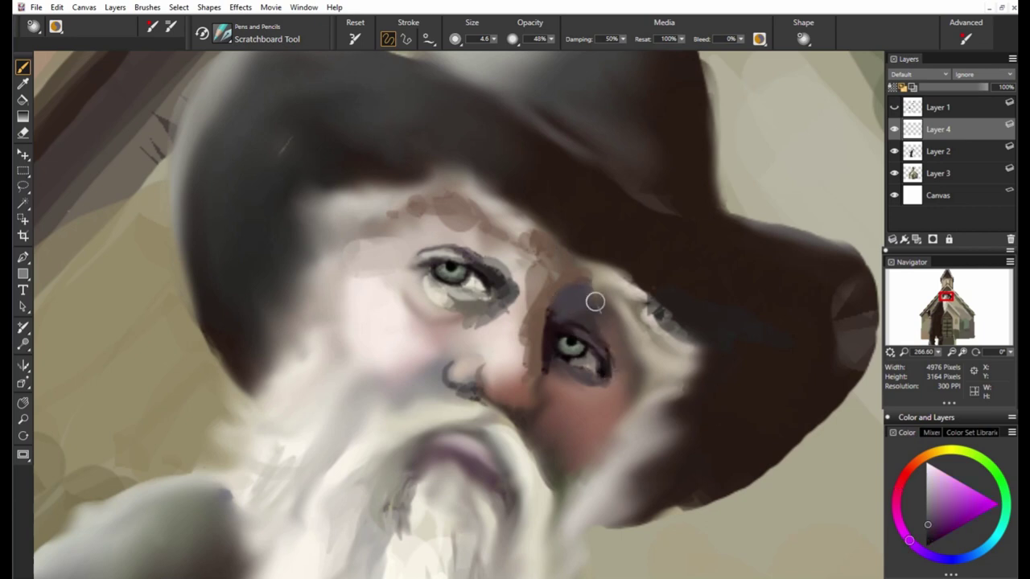
left_click(542, 290, "alt")
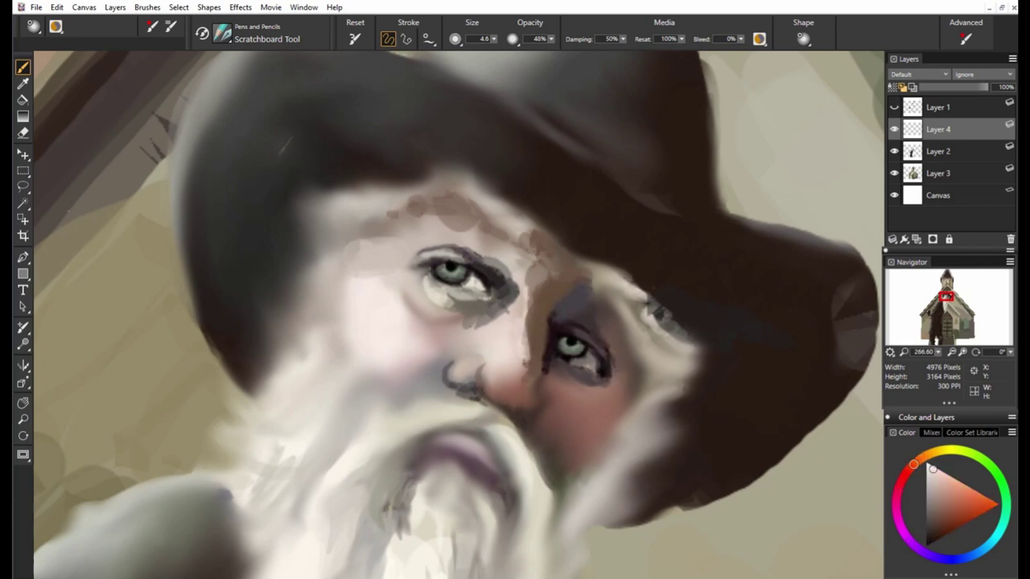
Paint grey-green under the left eye and lighten the nose bridge with a paler skin tone.
left_click(535, 270, "alt")
left_click(492, 312, "alt")
left_click_drag(475, 325, 516, 300)
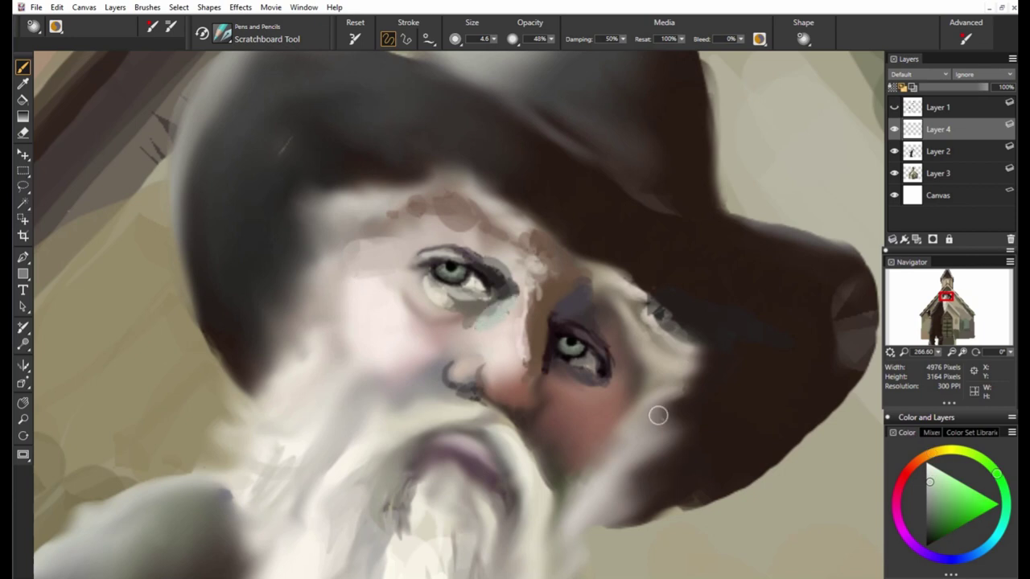
left_click(507, 250, "alt")
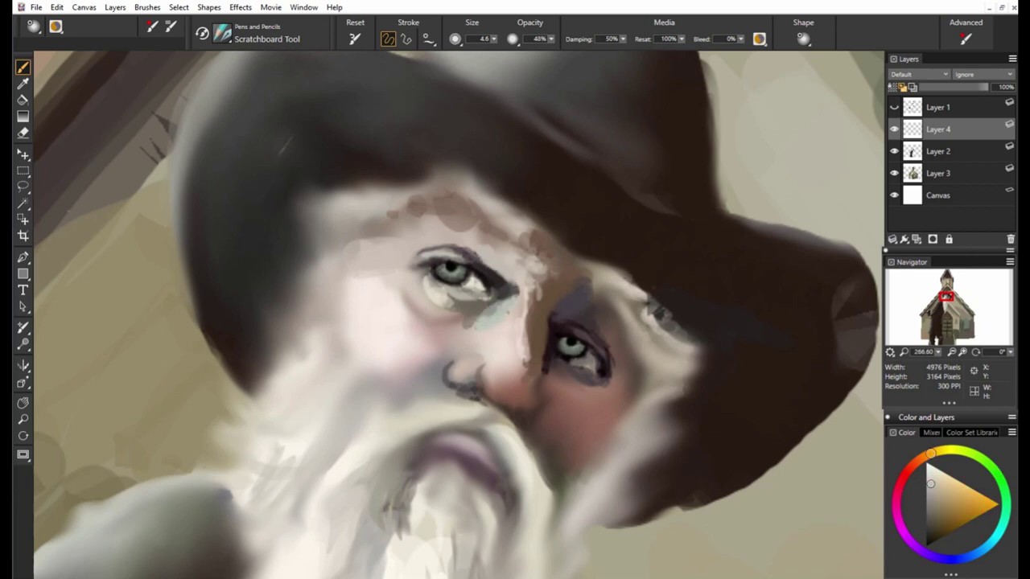
left_click(451, 243, "alt")
left_click(535, 291, "alt")
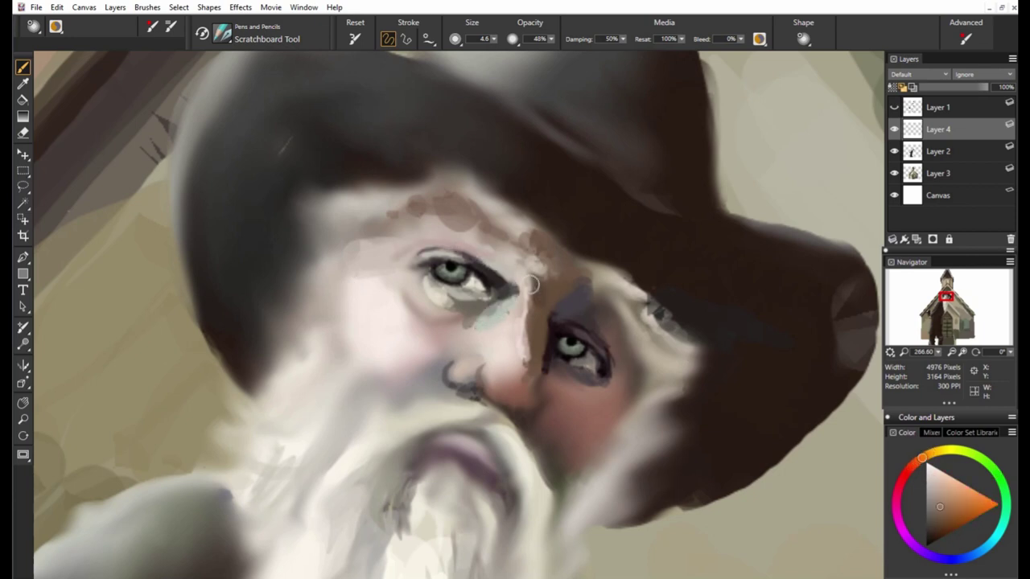
left_click(409, 172, "alt")
left_click_drag(528, 312, 521, 376)
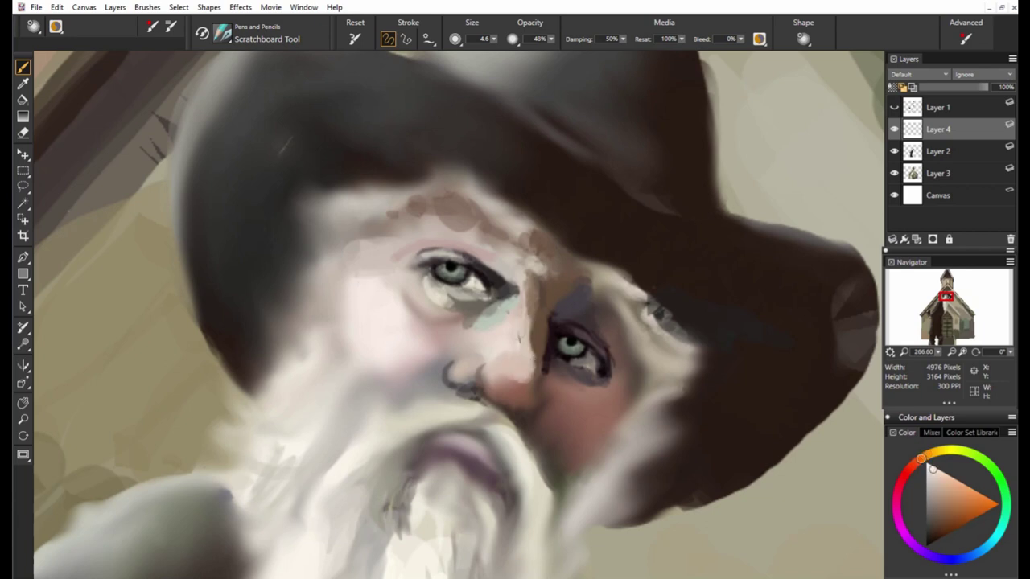
Repaint the nose between the eyes in pale orange.
left_click(628, 256, "alt")
left_click(484, 383, "alt")
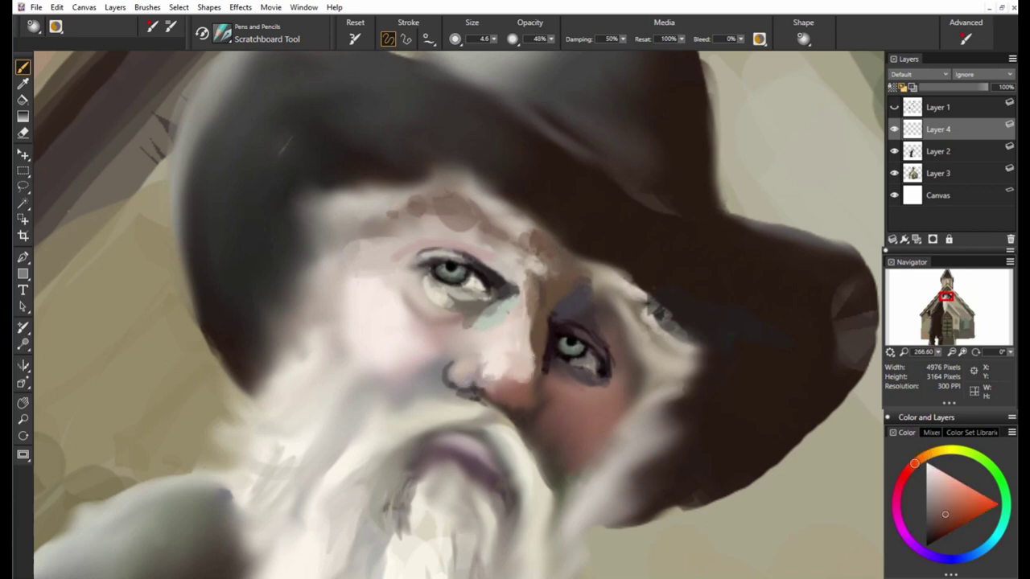
mouse_move(491, 386)
left_mouse_down()
mouse_move(529, 388)
mouse_move(519, 363)
mouse_move(534, 299)
mouse_move(533, 272)
mouse_move(483, 250)
left_mouse_up()
left_click(507, 378, "alt")
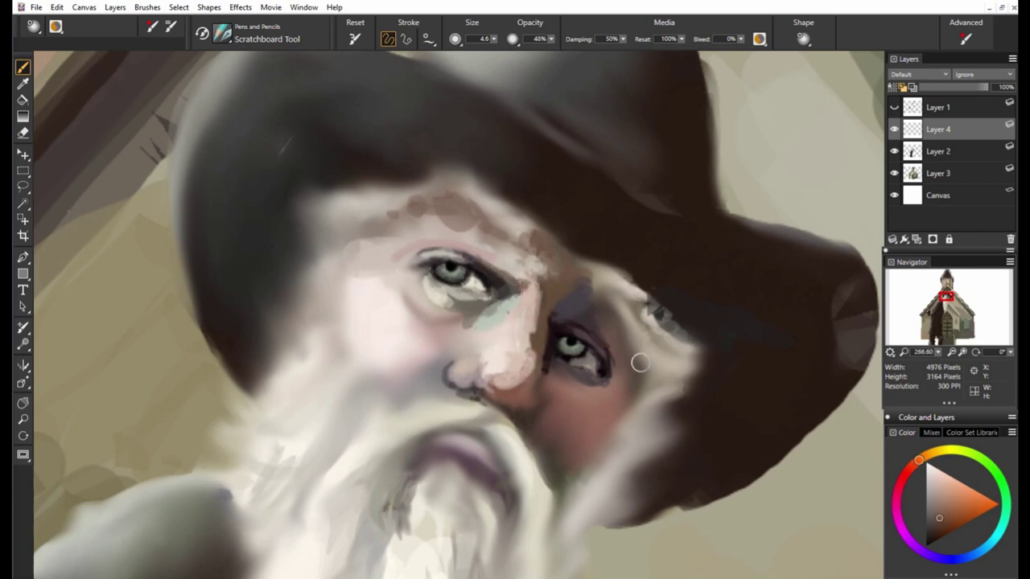
Paint pale spiky hairs along the left eyebrow.
left_click(743, 191, "alt")
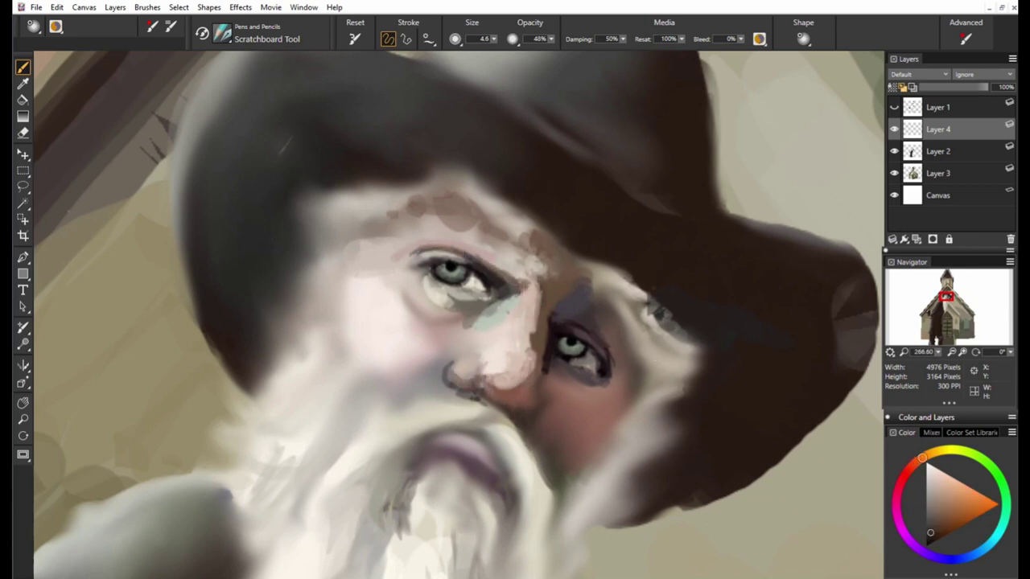
left_click(416, 220, "alt")
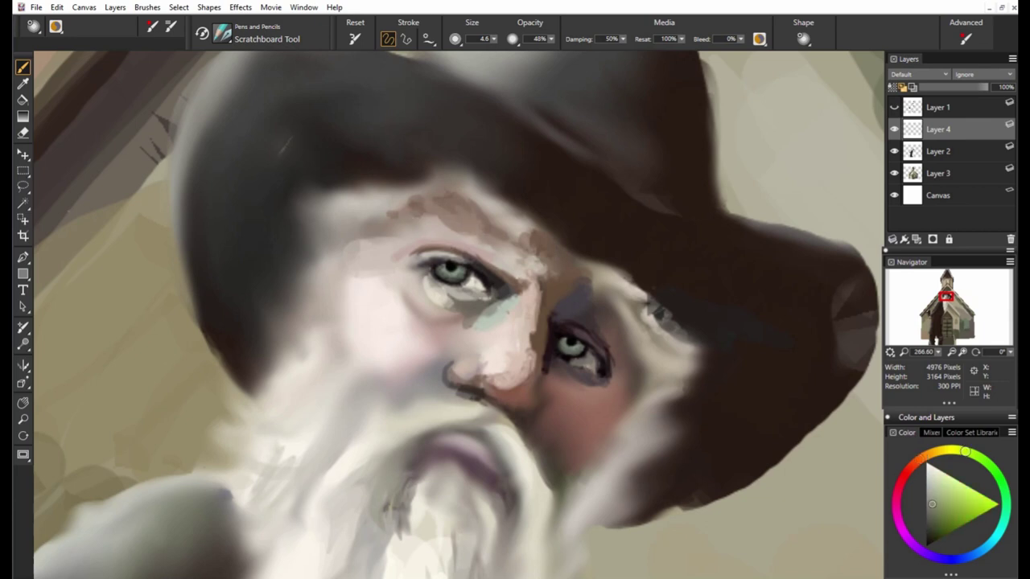
mouse_move(463, 201)
left_mouse_down()
mouse_move(503, 187)
mouse_move(531, 241)
left_mouse_up()
mouse_move(454, 181)
left_mouse_down()
mouse_move(402, 208)
mouse_move(366, 173)
mouse_move(318, 178)
left_mouse_up()
left_click_drag(394, 229, 302, 205)
left_click(217, 203, "alt")
mouse_move(394, 229)
left_mouse_down()
mouse_move(346, 266)
mouse_move(439, 217)
left_mouse_up()
Darken the area under the eye and paint a pale highlight on the nose tip.
left_click(360, 246, "alt")
left_click(402, 233, "alt")
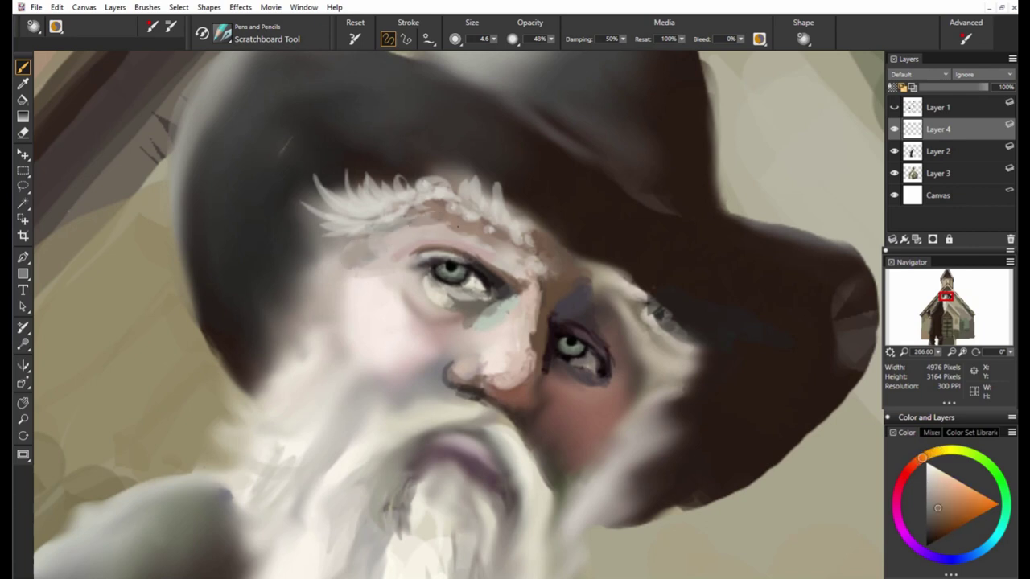
left_click(491, 310, "alt")
left_click(564, 377, "alt")
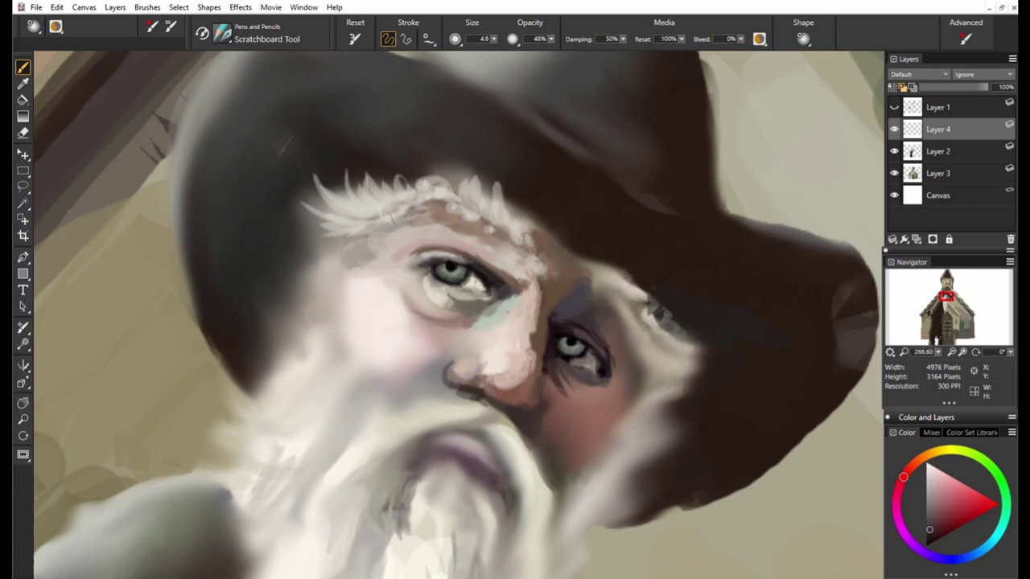
left_click(650, 322, "alt")
left_click_drag(535, 384, 527, 417)
left_click(515, 403, "alt")
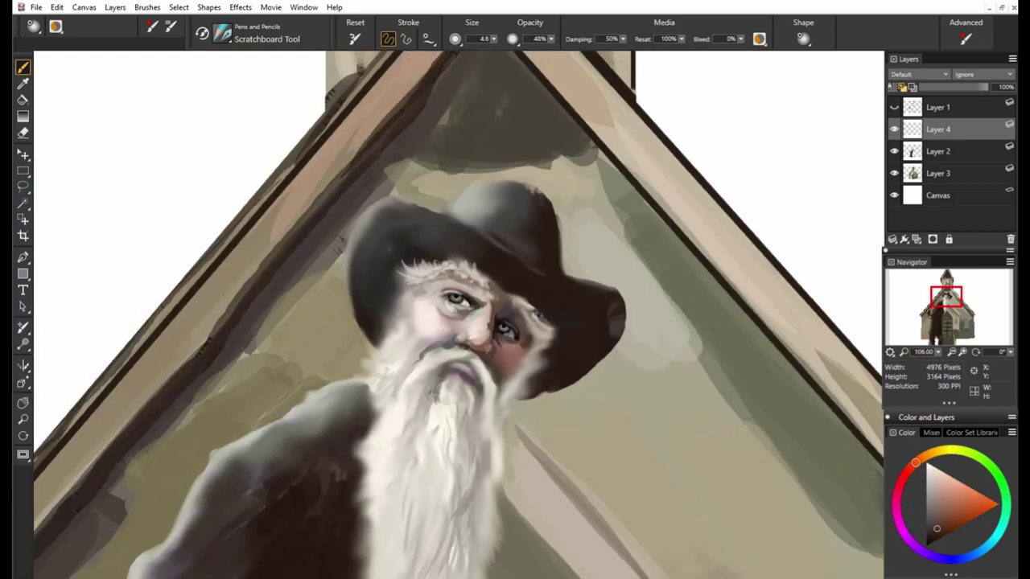
Paint a dark stroke beside the right eye and thin light hair strands below the hat brim.
left_click_drag(535, 332, 507, 376)
left_click(515, 370, "alt")
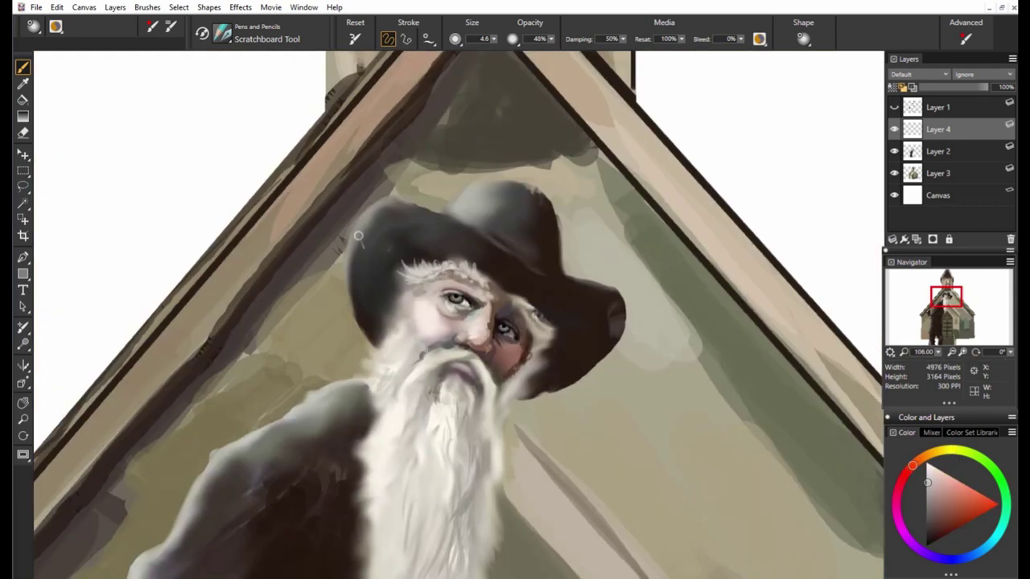
left_click(421, 354, "alt")
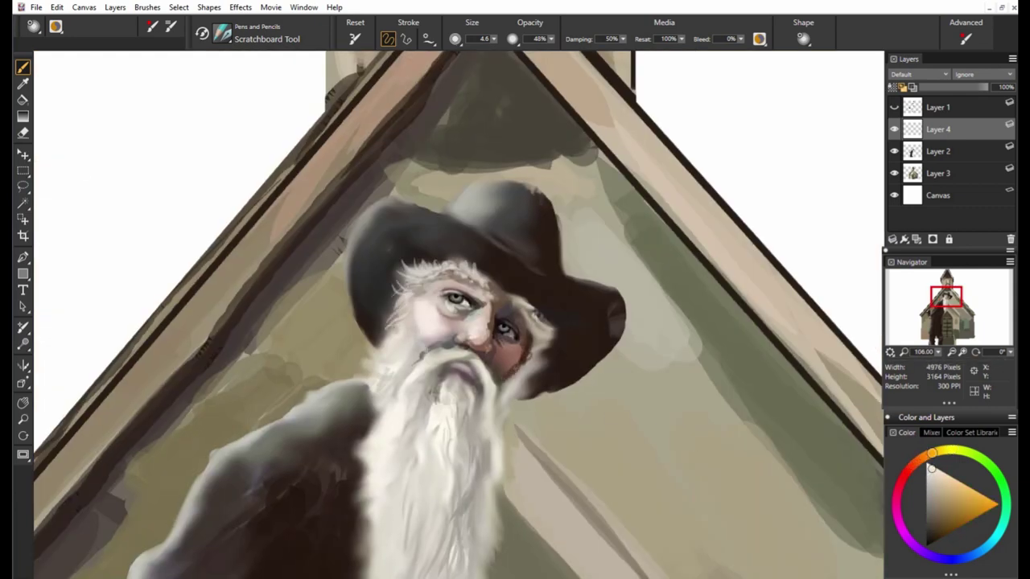
left_click_drag(402, 311, 370, 334)
left_click_drag(392, 296, 368, 338)
Sample reddish-brown, darker brown and tan tones for the cheek shading.
left_click(500, 363, "alt")
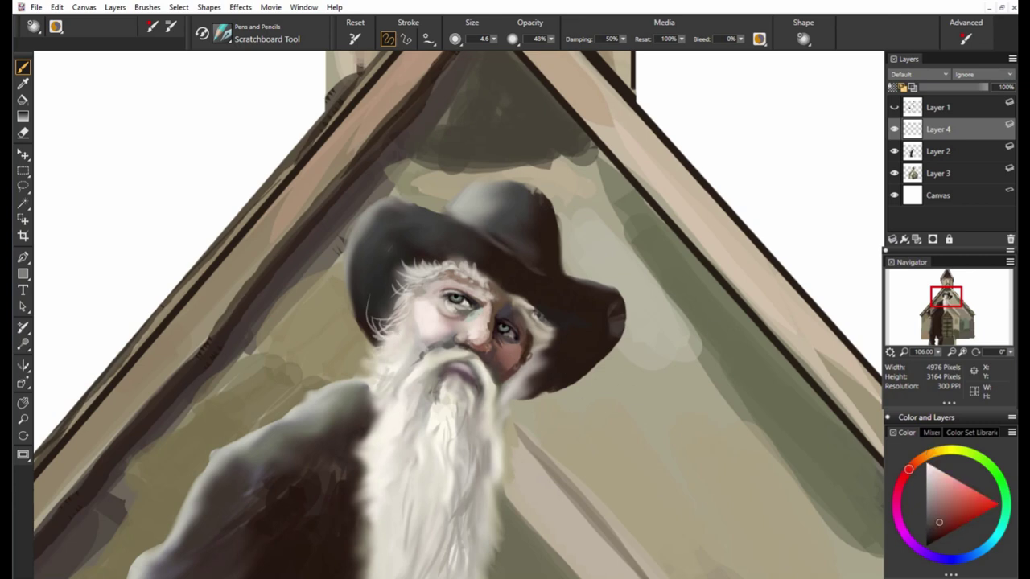
left_click(508, 362, "alt")
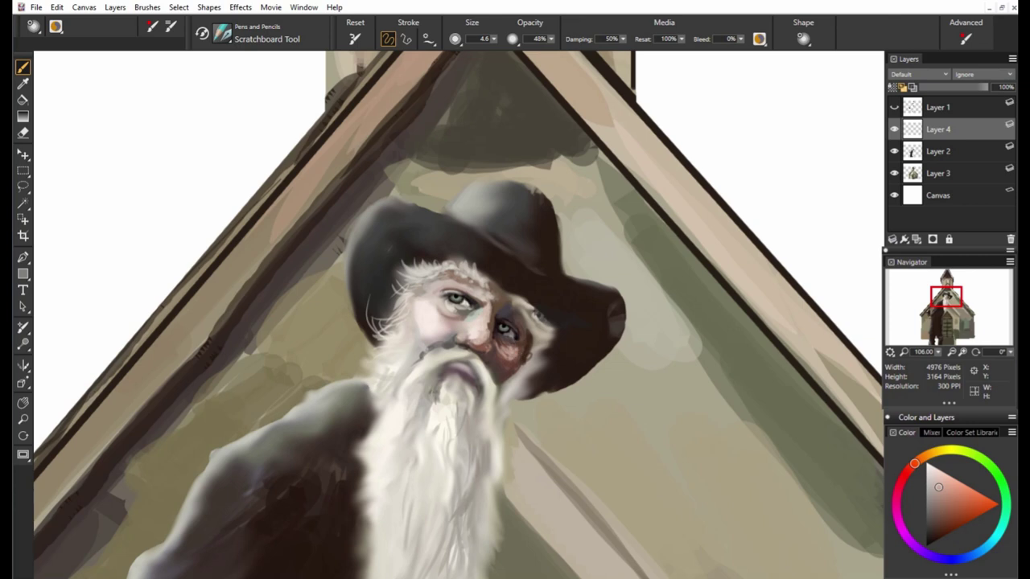
left_click(940, 515)
left_click(501, 312, "alt")
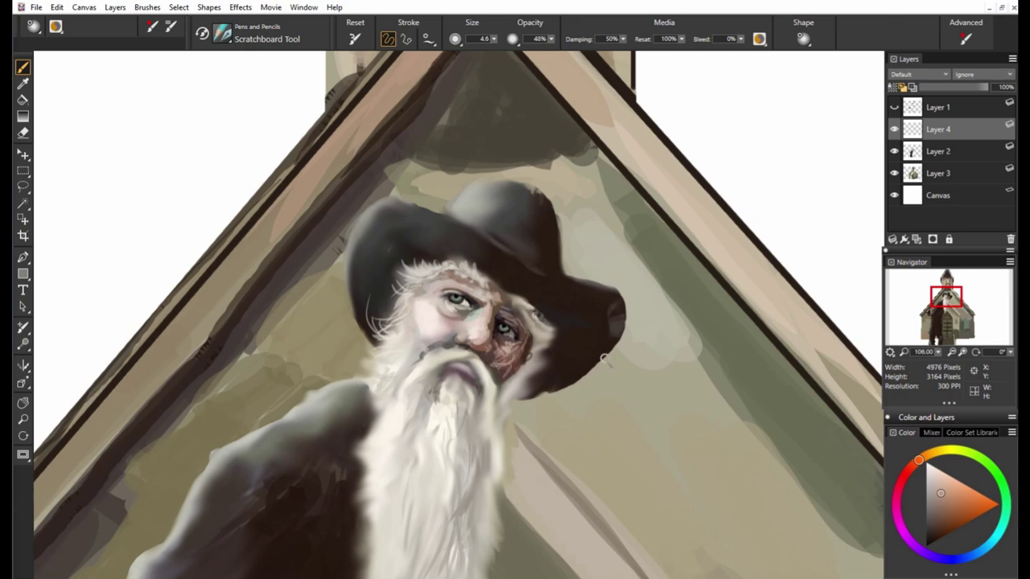
left_click(447, 372, "alt")
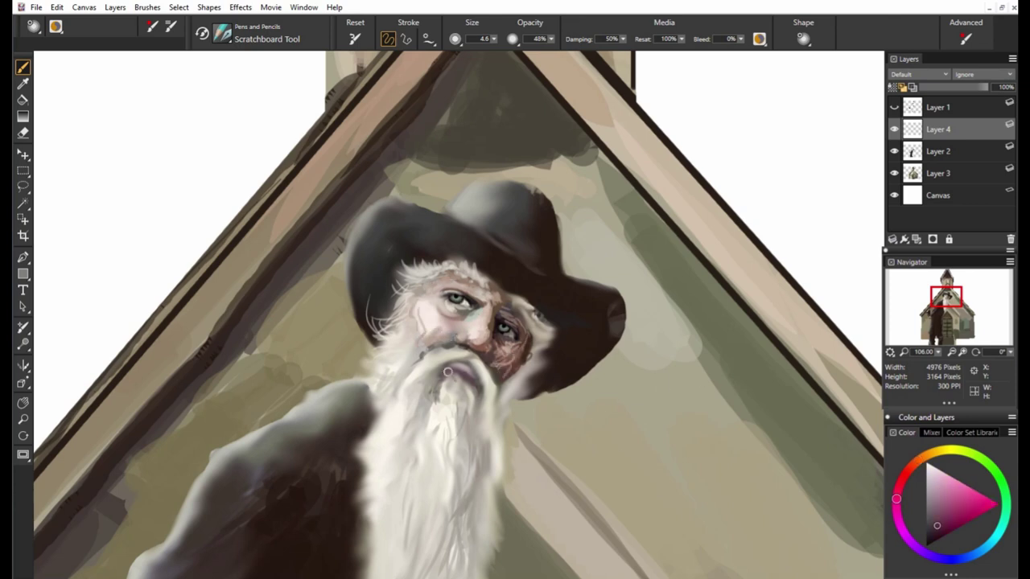
left_click(511, 290, "alt")
Darken patches on the top-left of the hat.
scroll(563, 383, "down", 3)
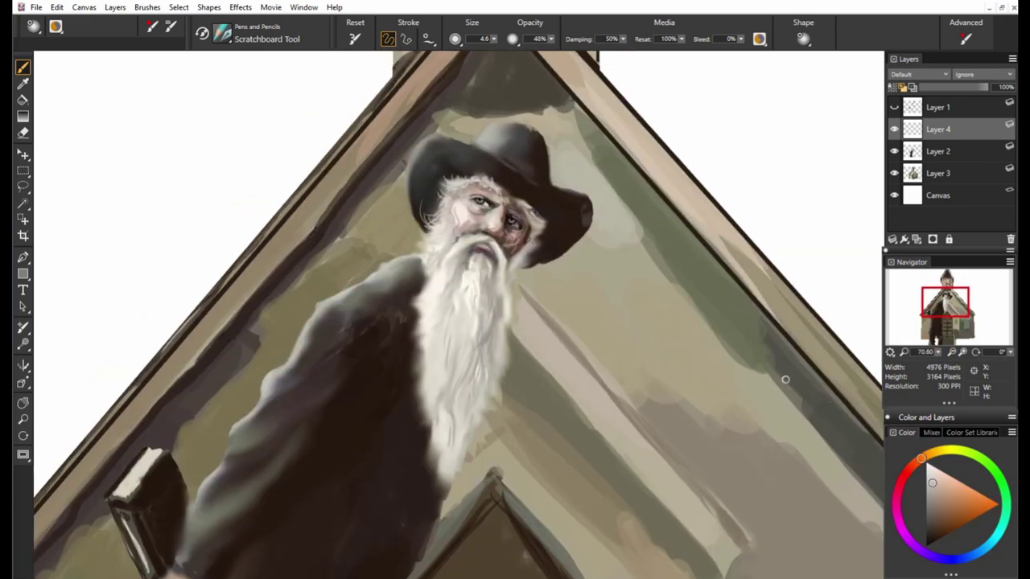
left_click(494, 259, "alt")
left_click(481, 252, "alt")
left_click(420, 277, "alt")
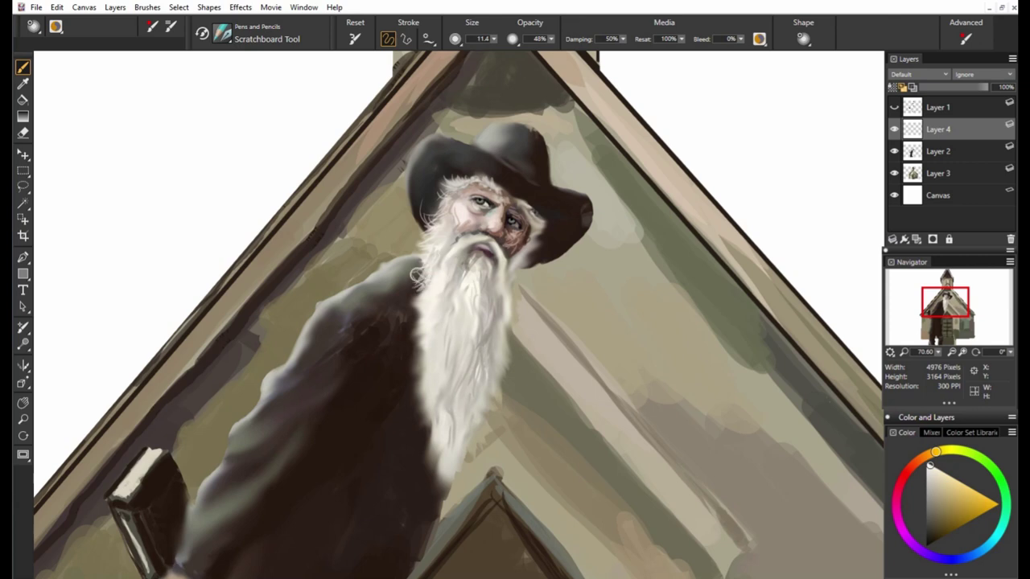
left_click(436, 197, "alt")
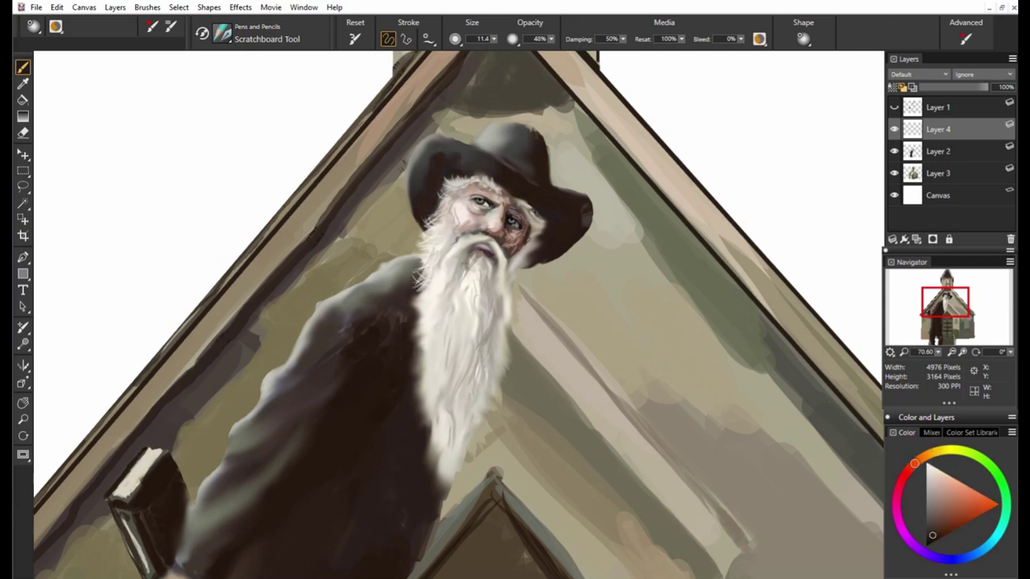
left_click_drag(464, 163, 450, 154)
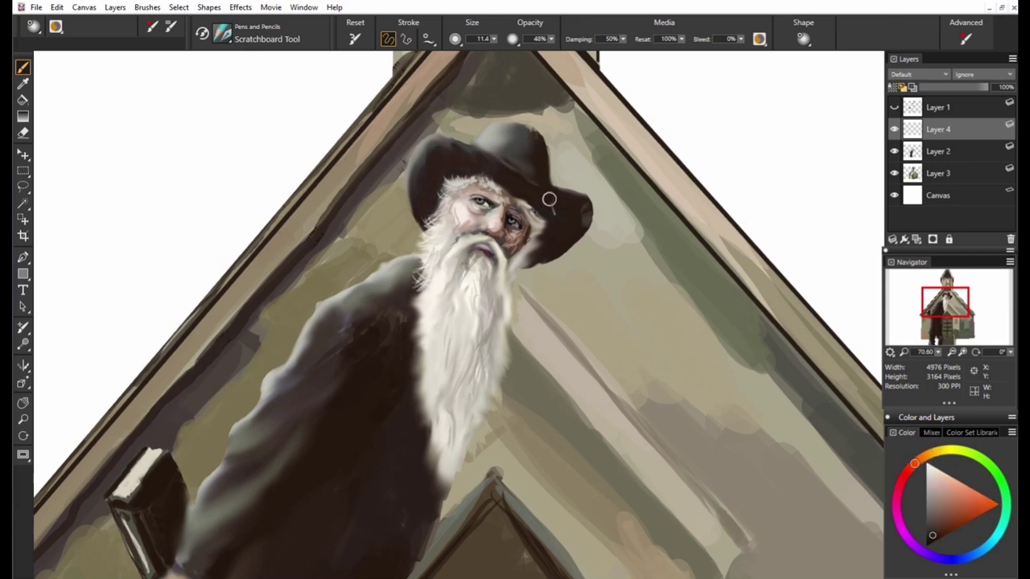
Add light strokes down the beard.
left_click(520, 203, "alt")
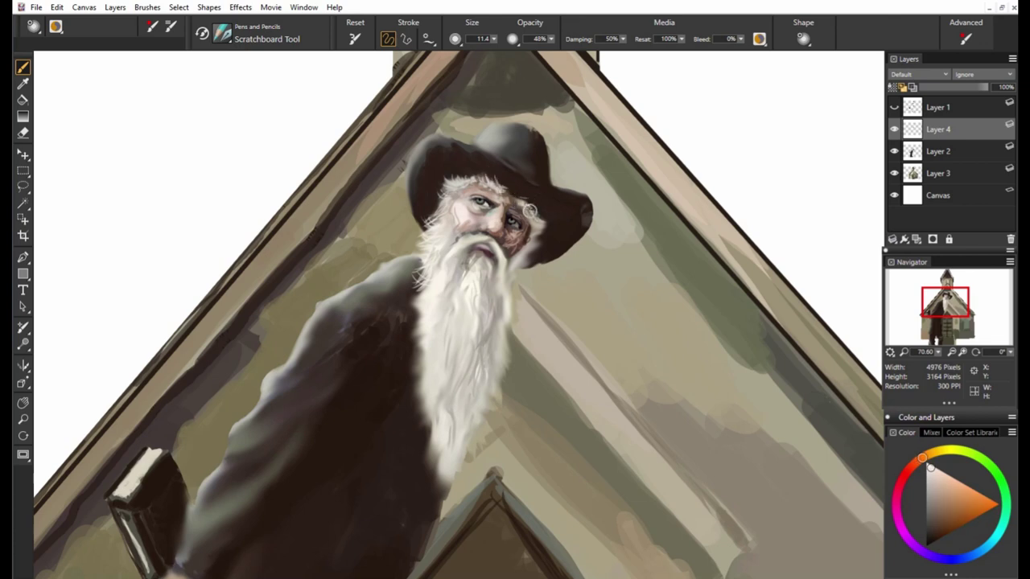
left_click(532, 211, "alt")
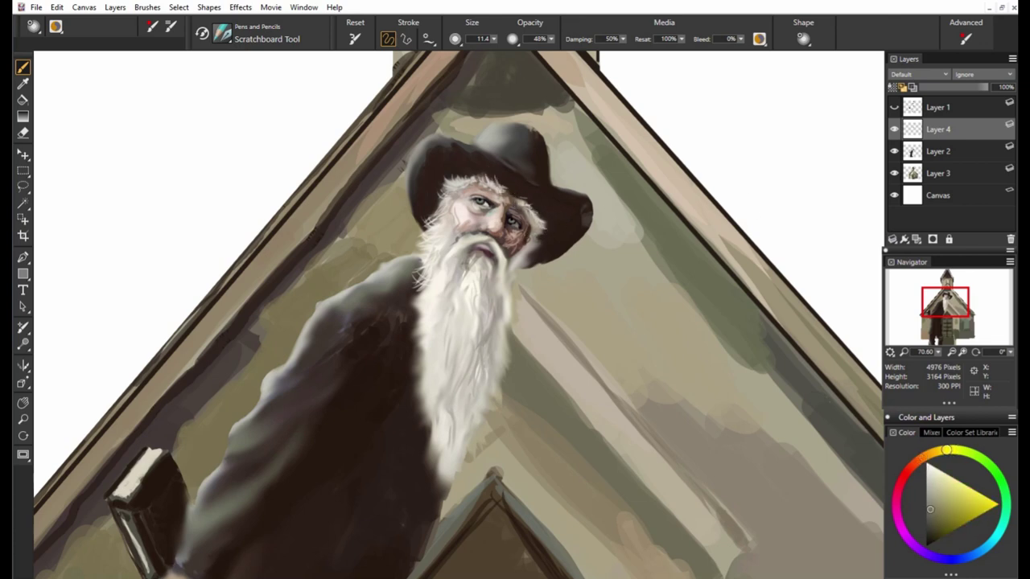
left_click(536, 243, "alt")
left_click(535, 222, "alt")
left_click_drag(539, 210, 507, 305)
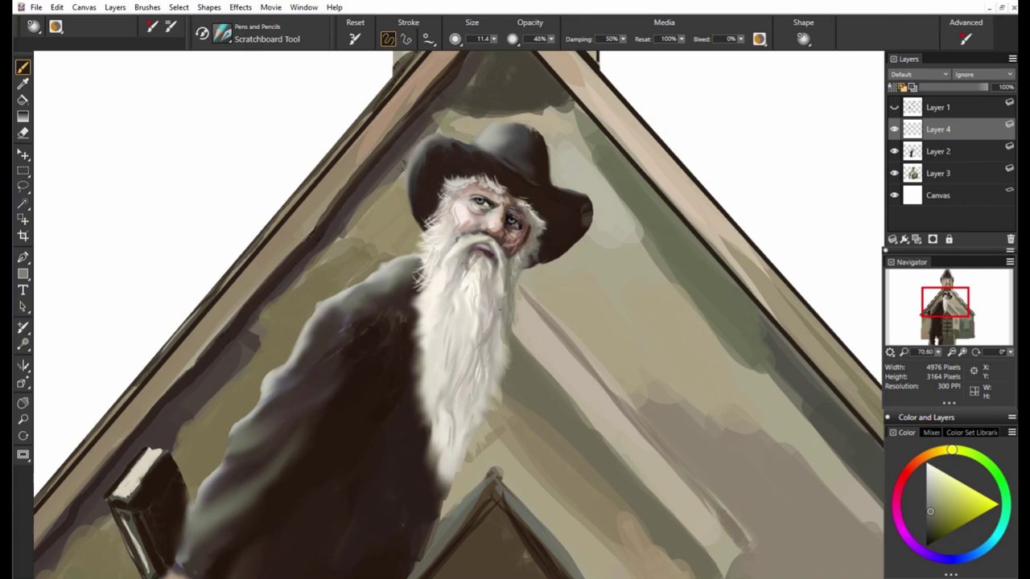
With brush size 39.7 and 35% opacity, paint thin dark strands down the beard.
key("bracketright")
key("bracketright")
key("bracketright")
mouse_move(487, 354)
left_mouse_down()
mouse_move(474, 434)
mouse_move(450, 477)
left_mouse_up()
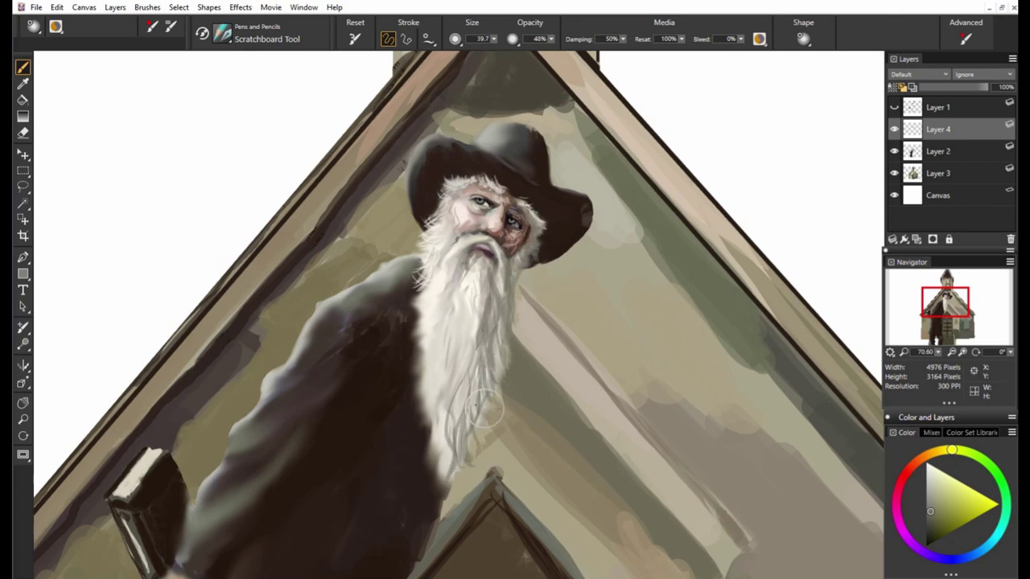
left_click_drag(502, 388, 483, 427)
left_click_drag(451, 304, 430, 402)
left_click_drag(552, 38, 531, 61)
left_click_drag(415, 282, 434, 322)
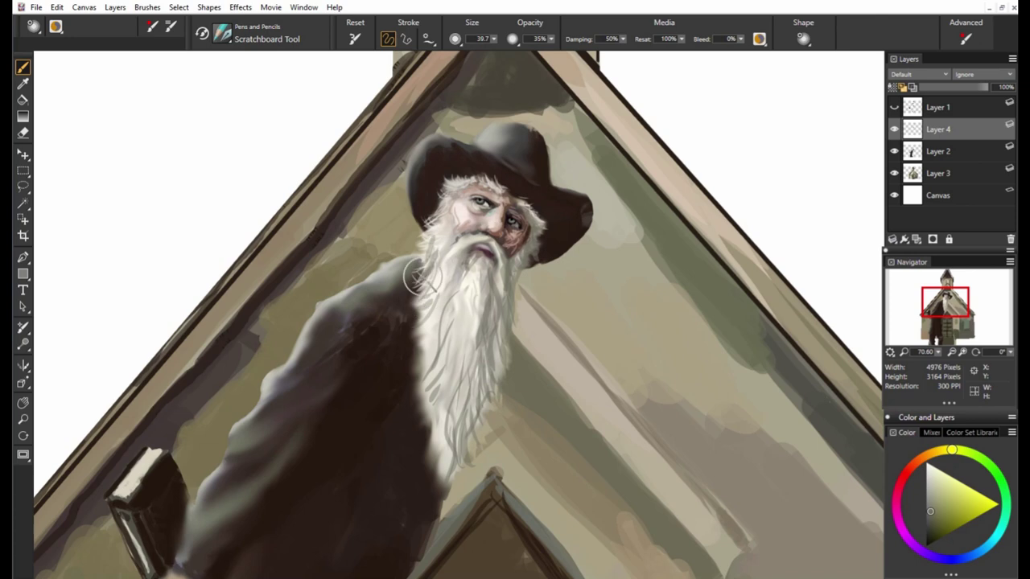
left_click_drag(423, 242, 472, 475)
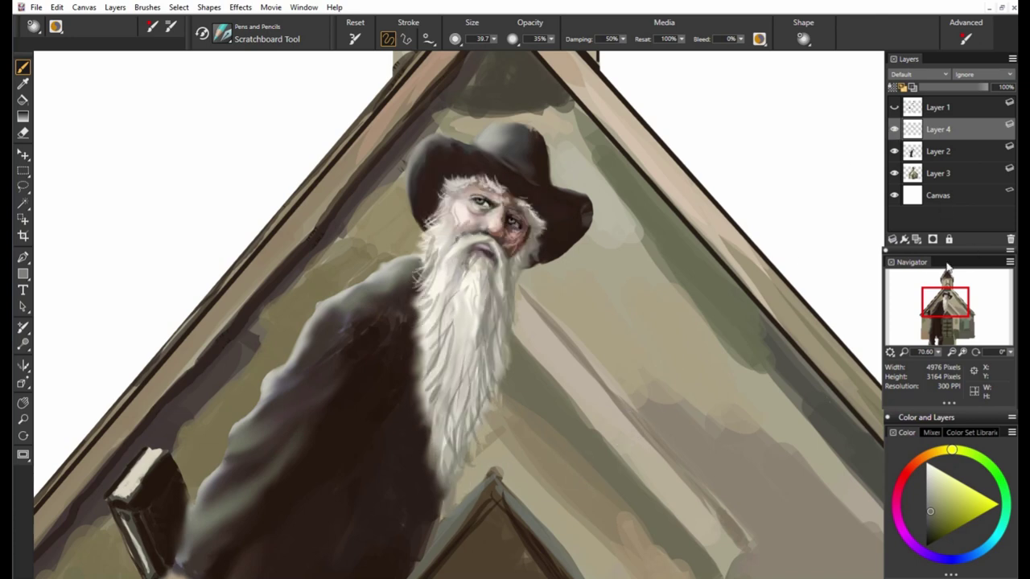
Shade the coat's left shoulder with light and dark purple strokes, undoing a stray roof stroke.
scroll(483, 289, "down", 2)
left_click(547, 221, "alt")
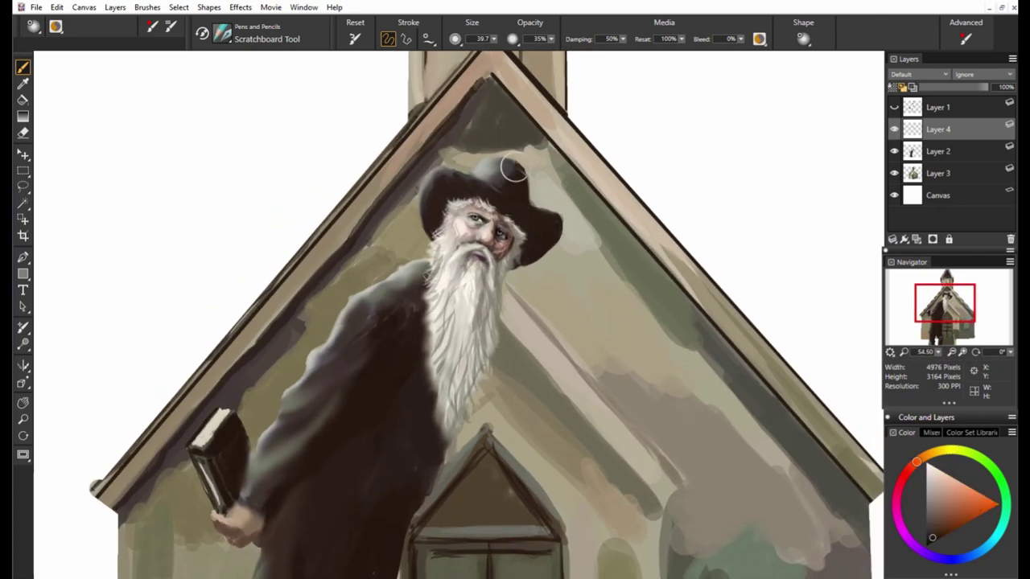
mouse_move(423, 254)
left_mouse_down()
mouse_move(374, 282)
mouse_move(318, 350)
mouse_move(354, 310)
mouse_move(330, 350)
left_mouse_up()
left_click(382, 290, "alt")
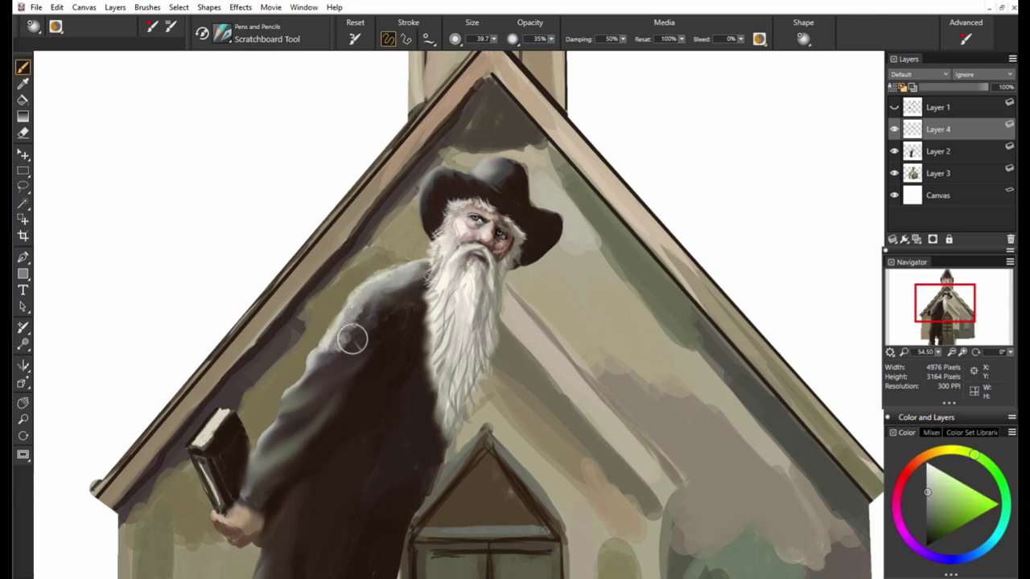
left_click_drag(366, 314, 341, 354)
key("ctrl+z")
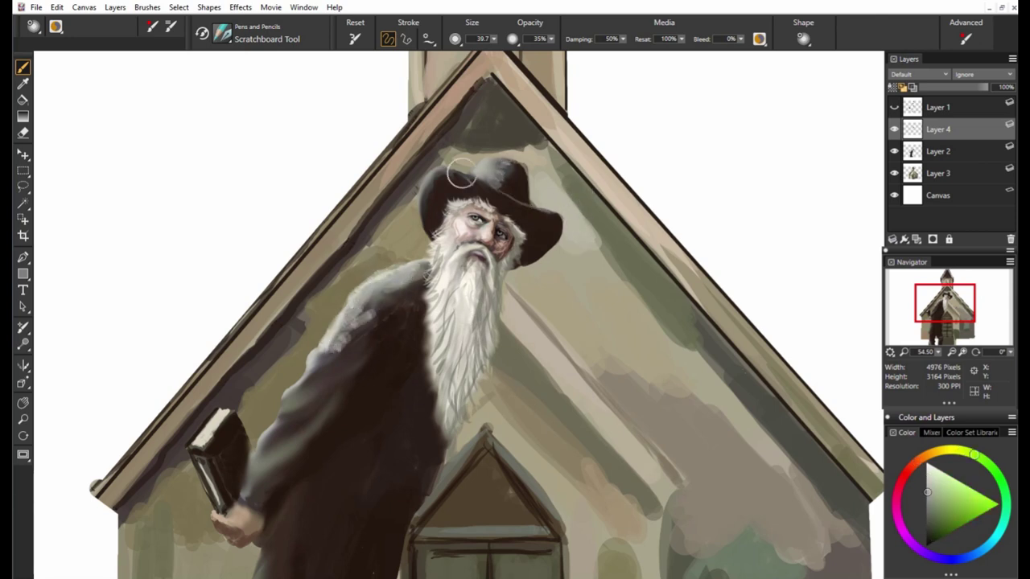
left_click(380, 300, "alt")
left_click_drag(398, 281, 357, 330)
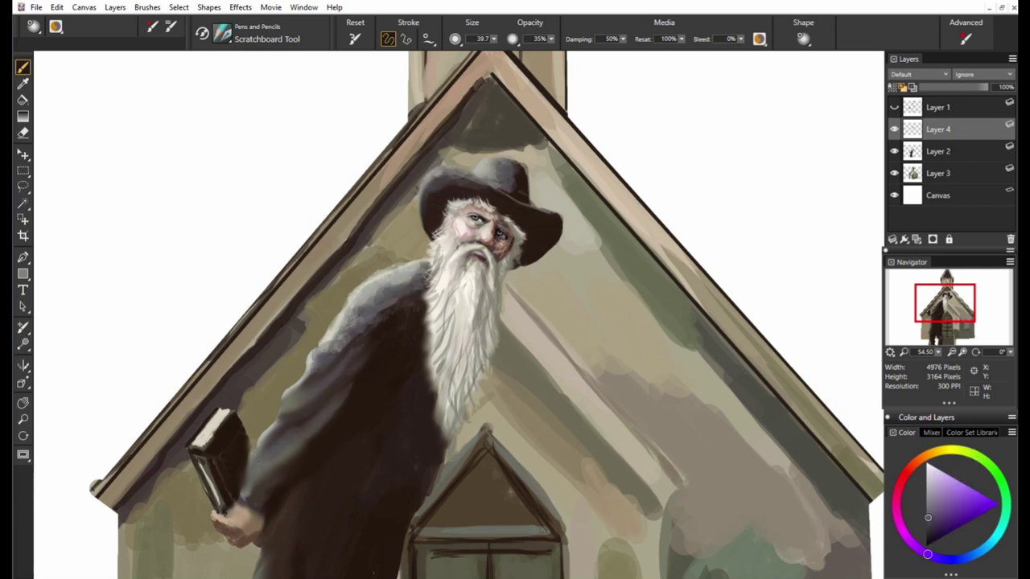
key("ctrl+minus")
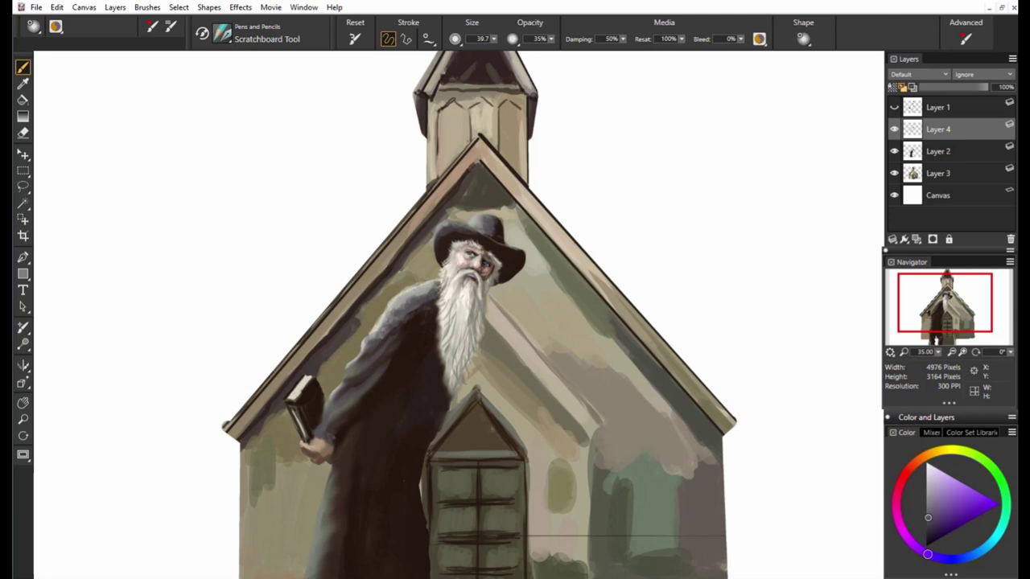
Paint light highlights on the dark coat.
scroll(324, 510, "down", 5)
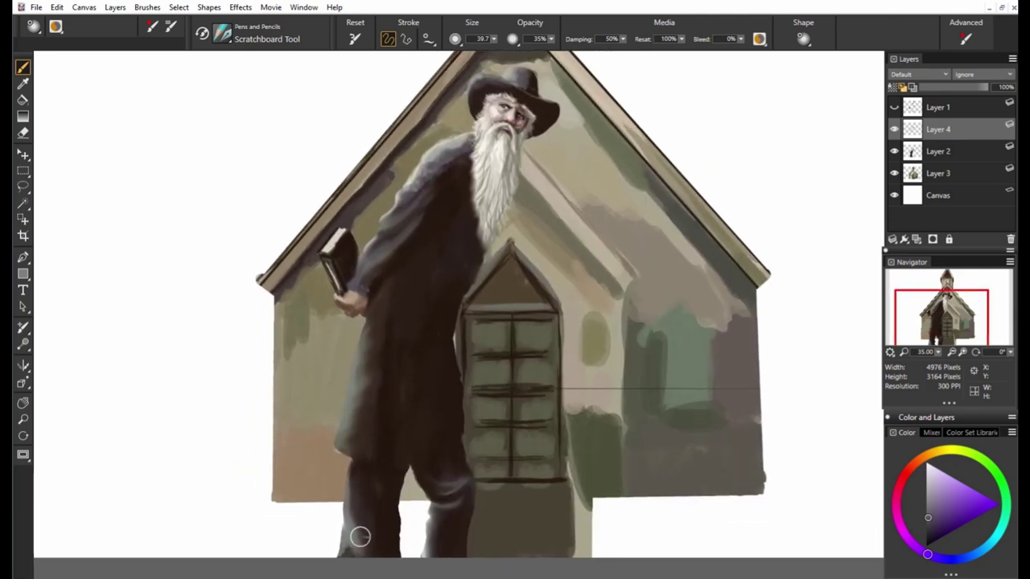
left_click_drag(379, 438, 382, 347)
left_click_drag(397, 280, 399, 380)
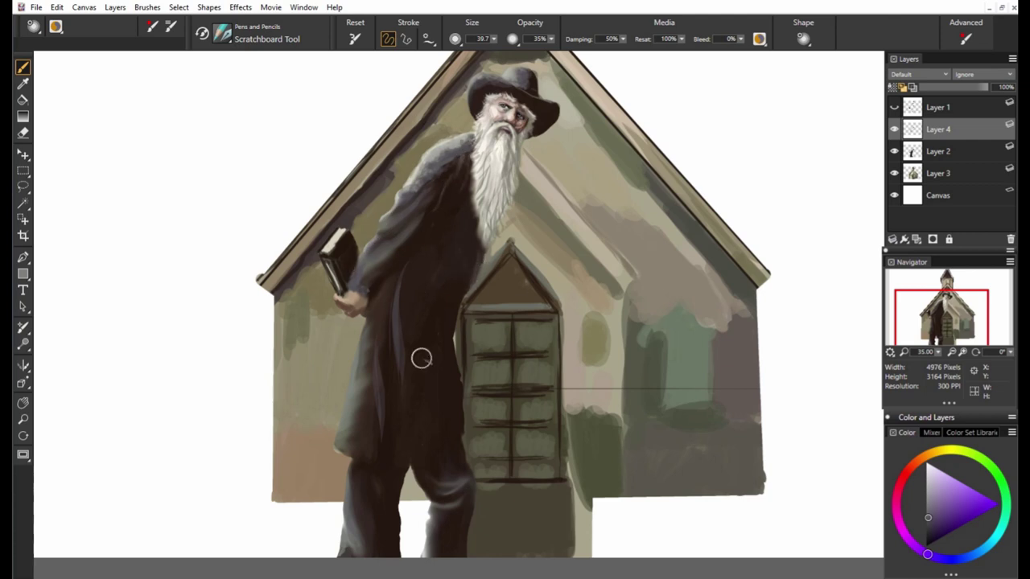
At full opacity, paint dark strokes along the coat edge, the right leg and the beard's edge.
left_click(455, 338, "alt")
left_click_drag(455, 318, 457, 399)
key("0")
mouse_move(458, 294)
left_mouse_down()
mouse_move(457, 441)
mouse_move(462, 370)
mouse_move(468, 447)
left_mouse_up()
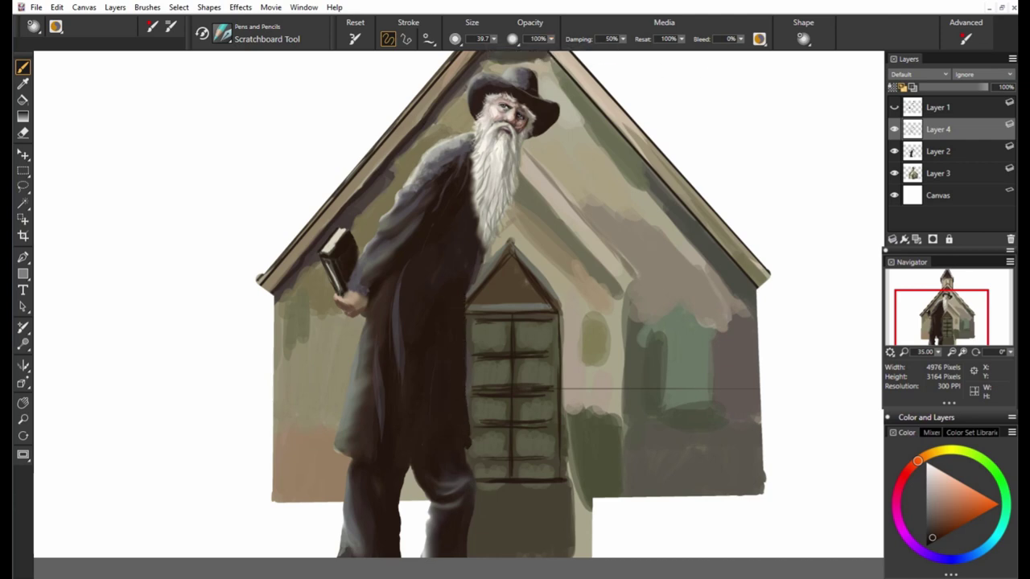
left_click_drag(457, 388, 467, 437)
mouse_move(371, 339)
left_mouse_down()
mouse_move(367, 447)
mouse_move(428, 512)
mouse_move(425, 568)
left_mouse_up()
left_click_drag(441, 515, 439, 547)
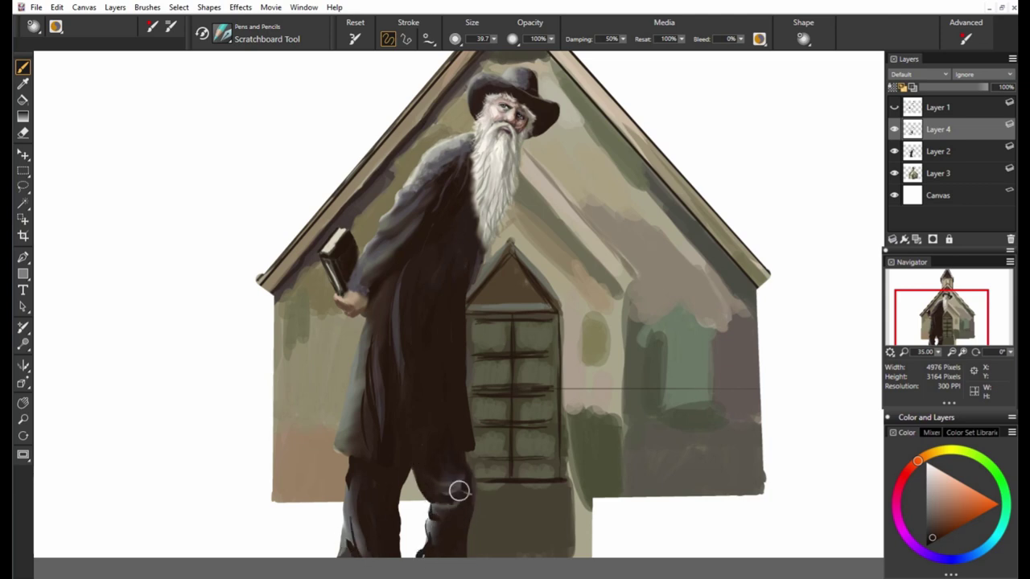
left_click_drag(452, 467, 465, 495)
left_click_drag(470, 176, 486, 147)
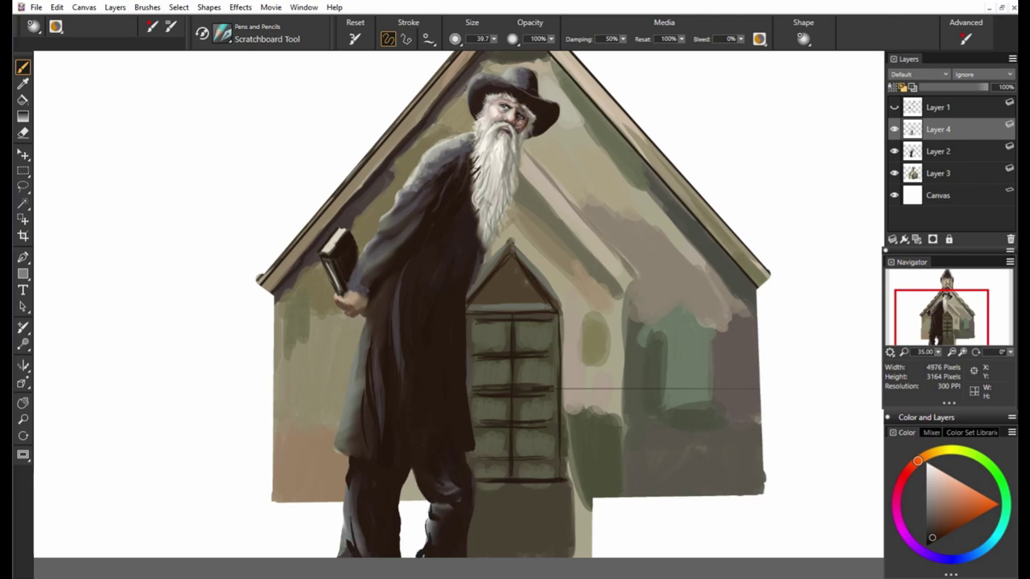
Add grey-blue highlights down the coat and a grey highlight on the trouser leg.
left_click(535, 344, "alt")
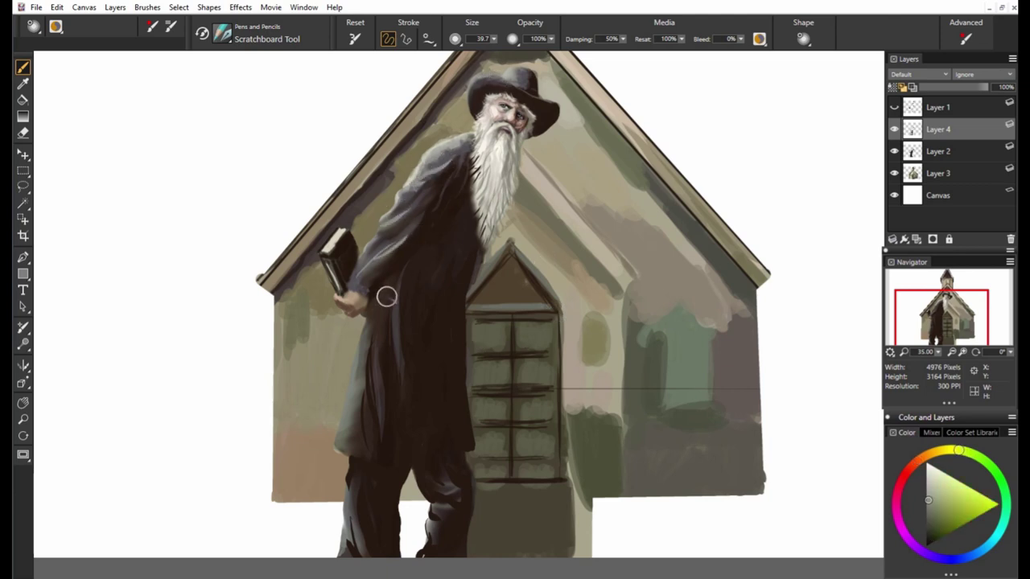
left_click_drag(354, 330, 358, 443)
left_click_drag(388, 321, 375, 408)
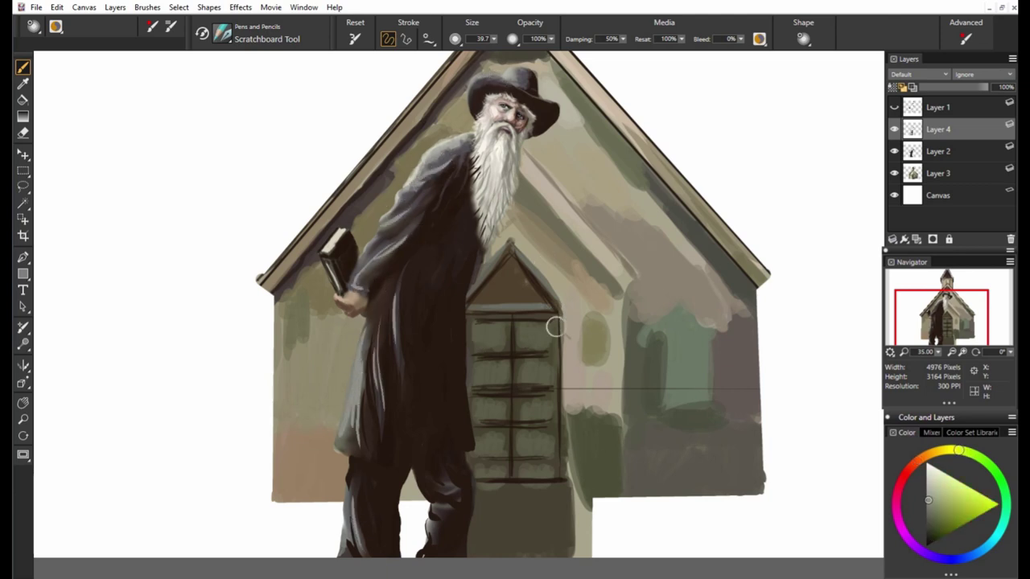
left_click(930, 522)
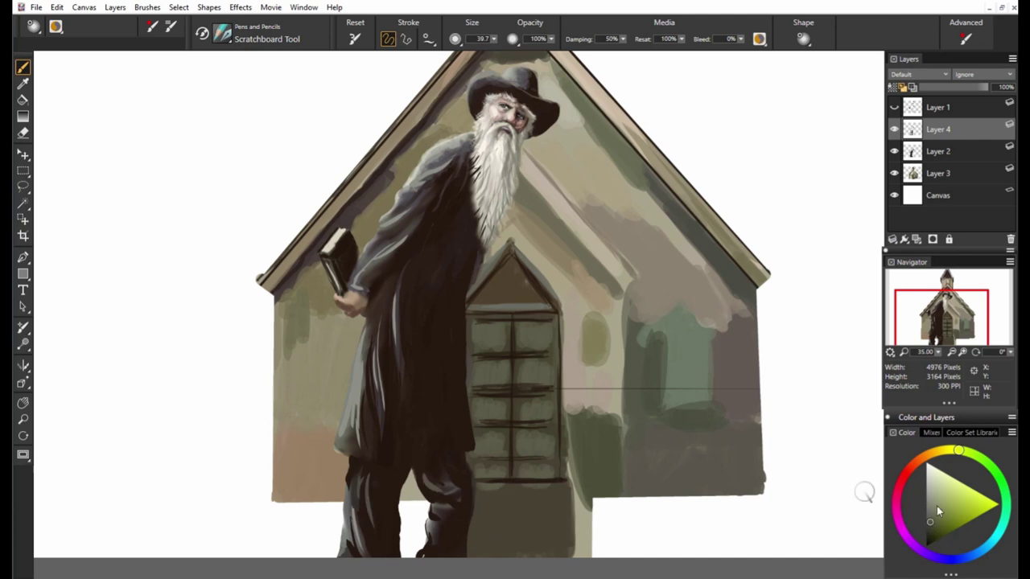
left_click_drag(370, 475, 366, 527)
mouse_move(406, 262)
left_mouse_down()
mouse_move(411, 411)
mouse_move(399, 443)
left_mouse_up()
left_click(926, 528)
Paint dark fold strokes over the coat.
left_click_drag(399, 342, 402, 427)
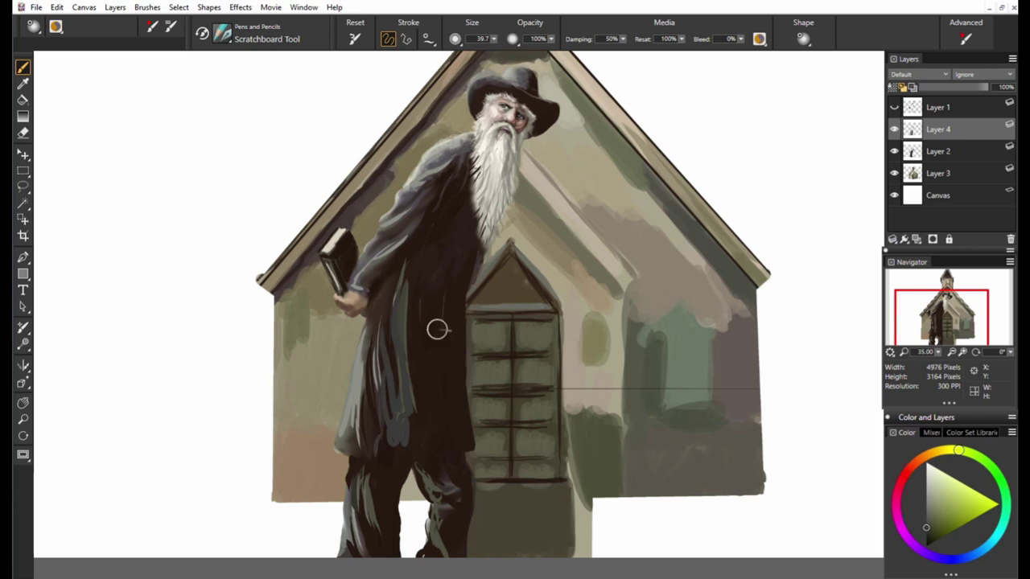
mouse_move(437, 329)
left_mouse_down()
mouse_move(455, 443)
mouse_move(434, 451)
left_mouse_up()
left_click(928, 538)
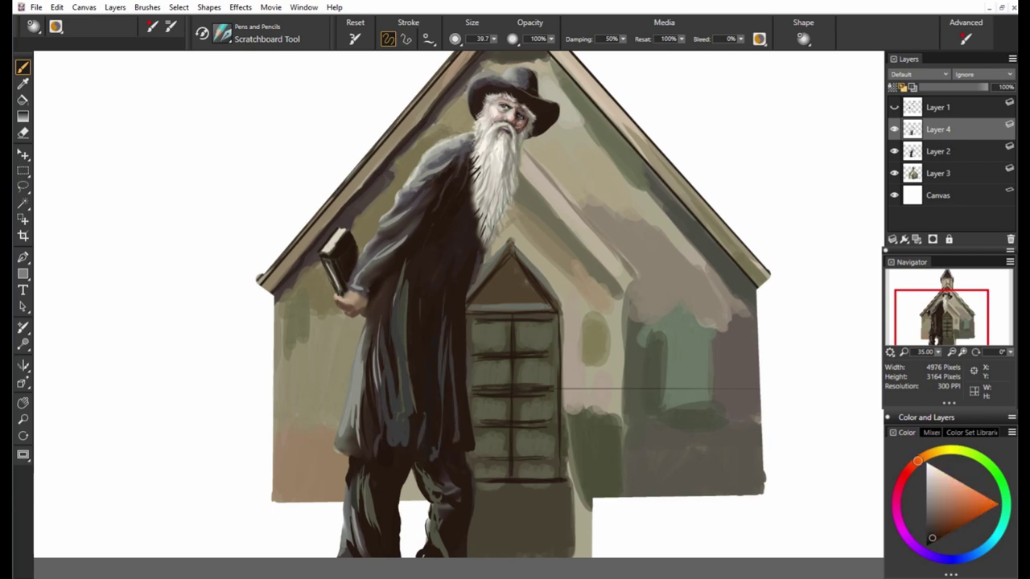
left_click_drag(419, 270, 438, 270)
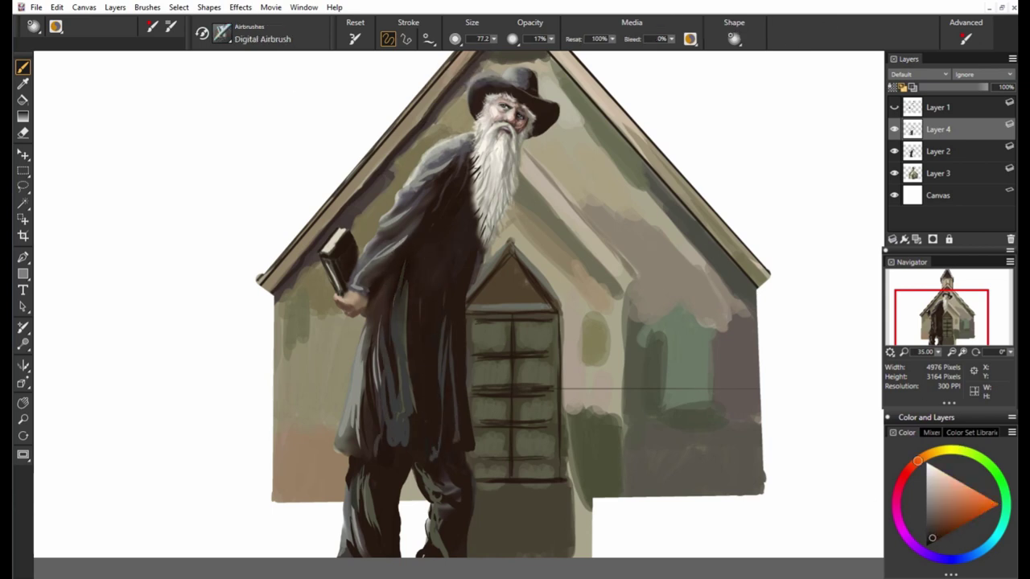
Airbrush soft dark shading onto the coat and lower legs at size about 106.
left_click_drag(398, 243, 432, 179)
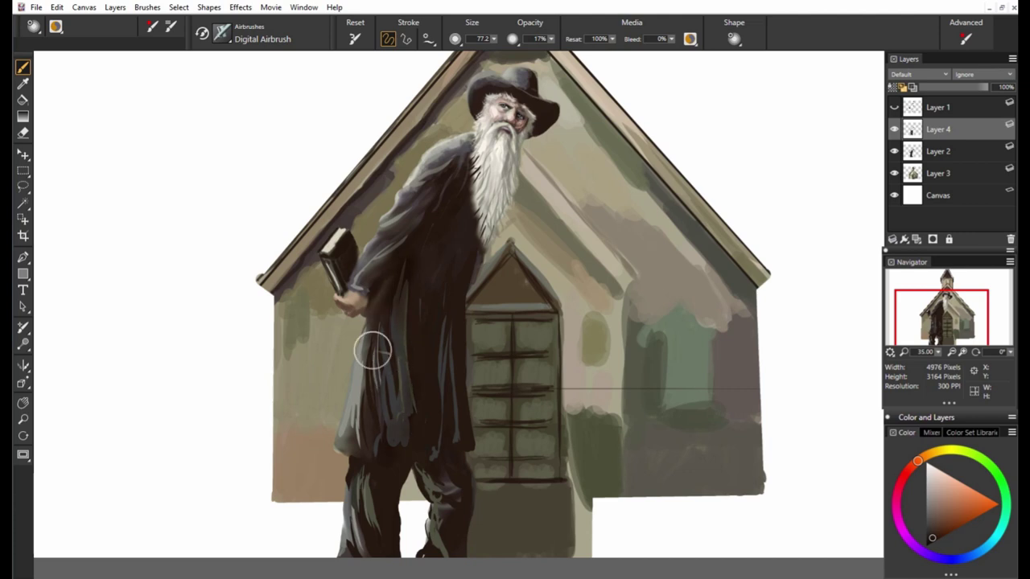
left_click_drag(390, 328, 415, 328)
left_click_drag(386, 419, 372, 527)
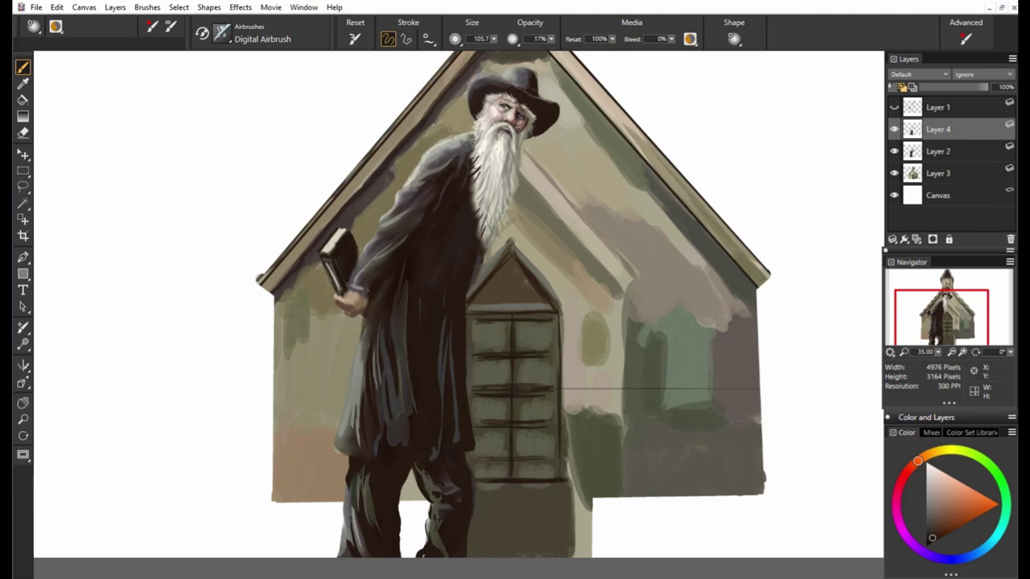
left_click_drag(425, 547, 449, 490)
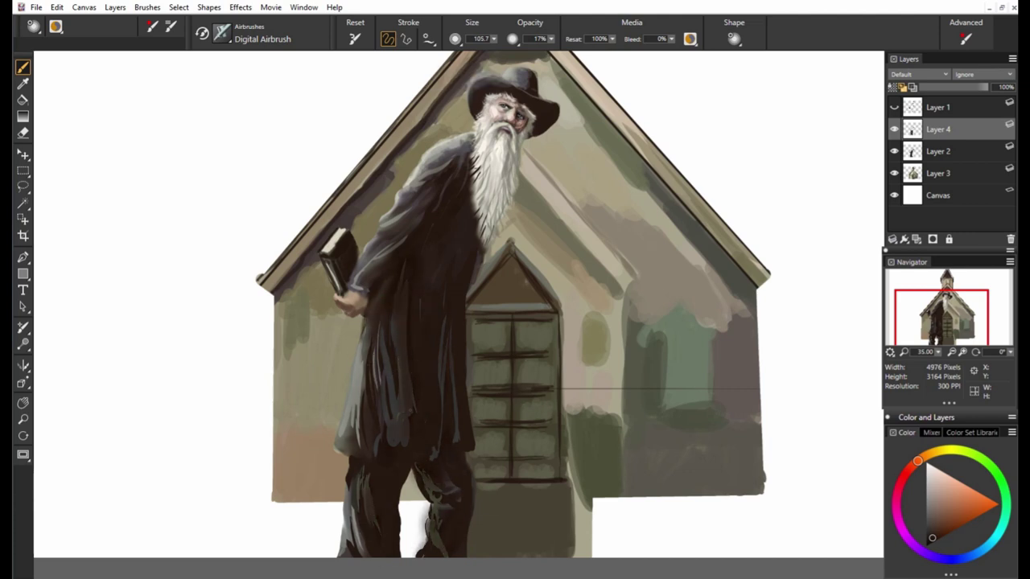
left_click_drag(467, 219, 460, 162)
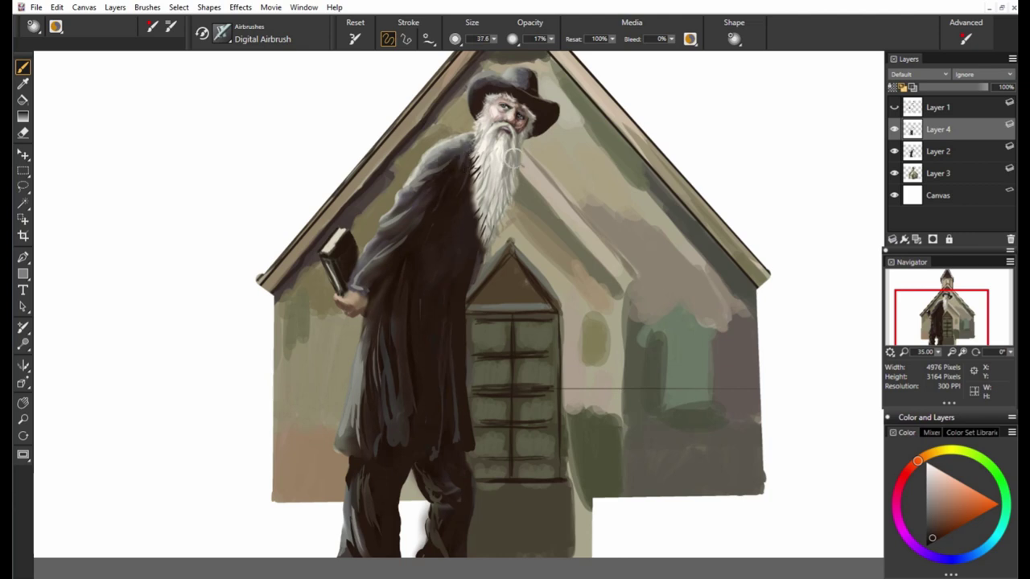
left_click(512, 158, "alt")
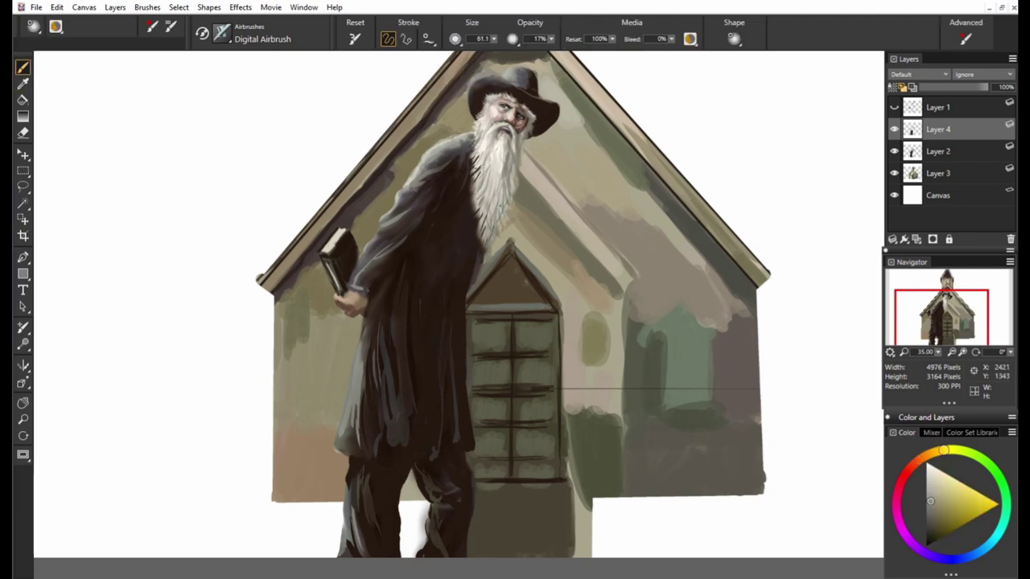
Try Darken blending on Layer 4, then restore it to normal and visible.
left_click(917, 74)
left_click(913, 241)
left_click(894, 128)
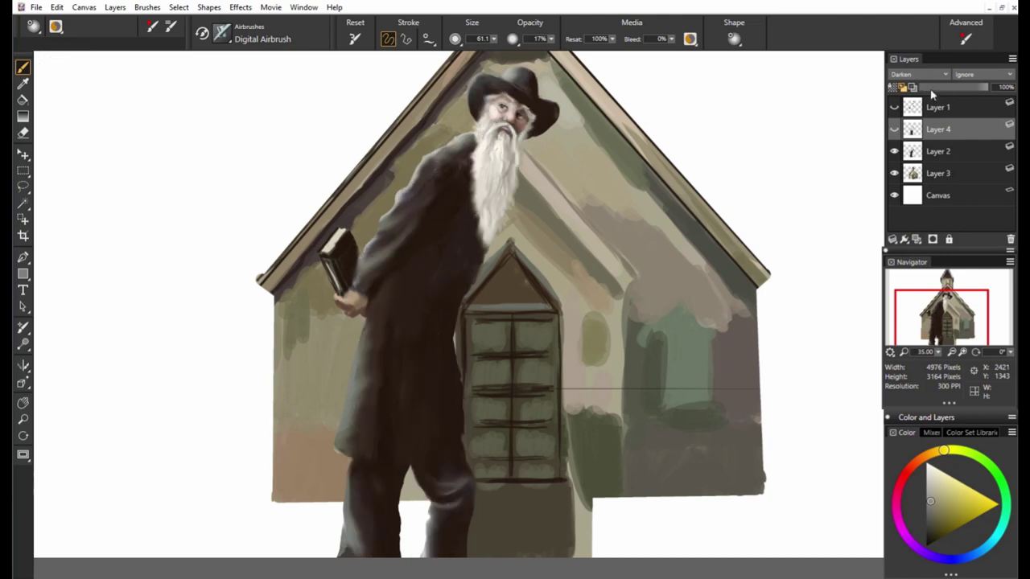
left_click(917, 74)
left_click(909, 85)
left_click(894, 128)
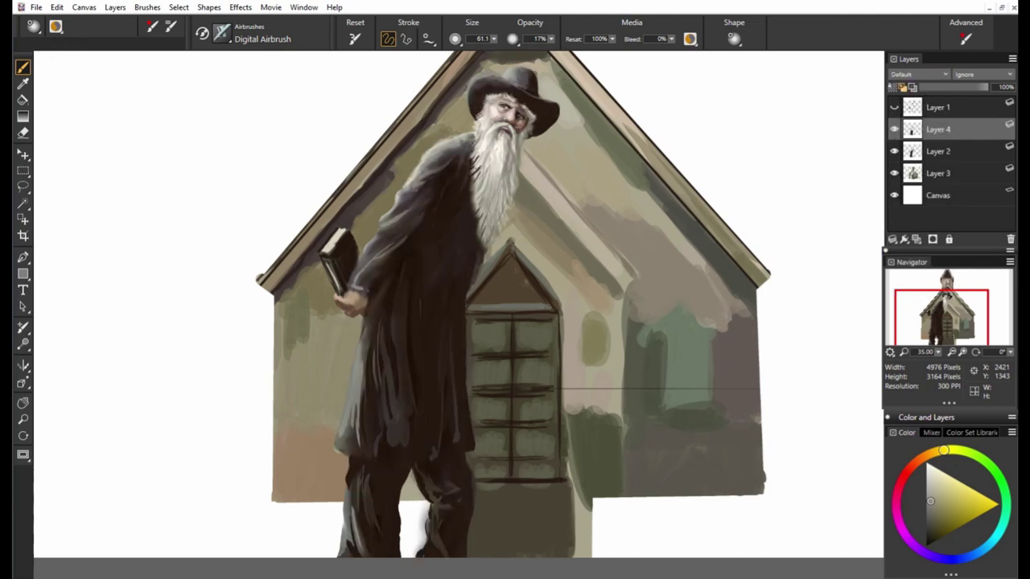
Add a new layer above Layer 4 set to Darken blending, using the soft airbrush.
key("n")
left_click(917, 239)
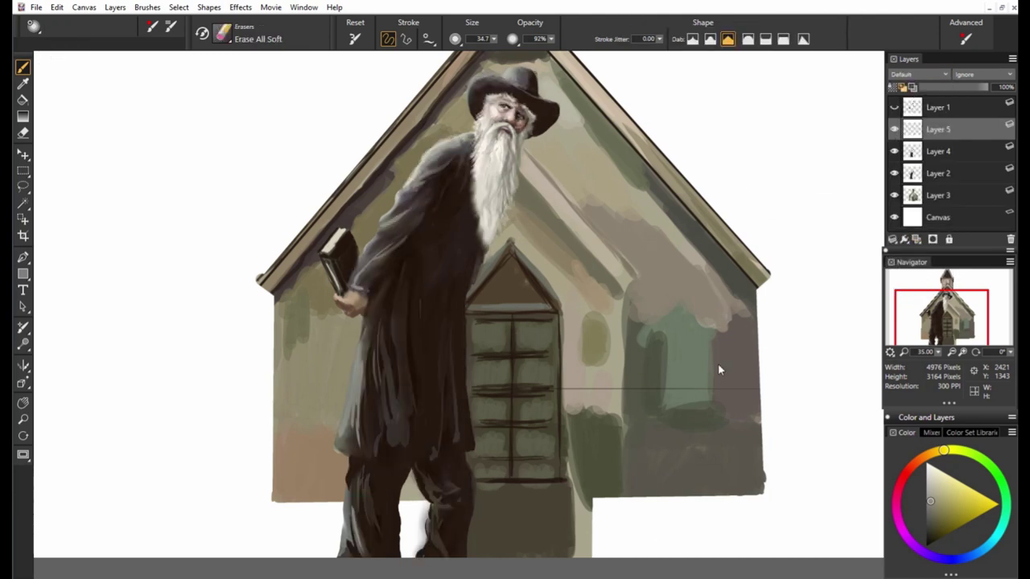
key("n")
left_click(917, 74)
left_click(913, 170)
Darken the beard's edges with a small airbrush, then cover the grey-blue coat streaks in dark brown.
left_click_drag(479, 153, 487, 242)
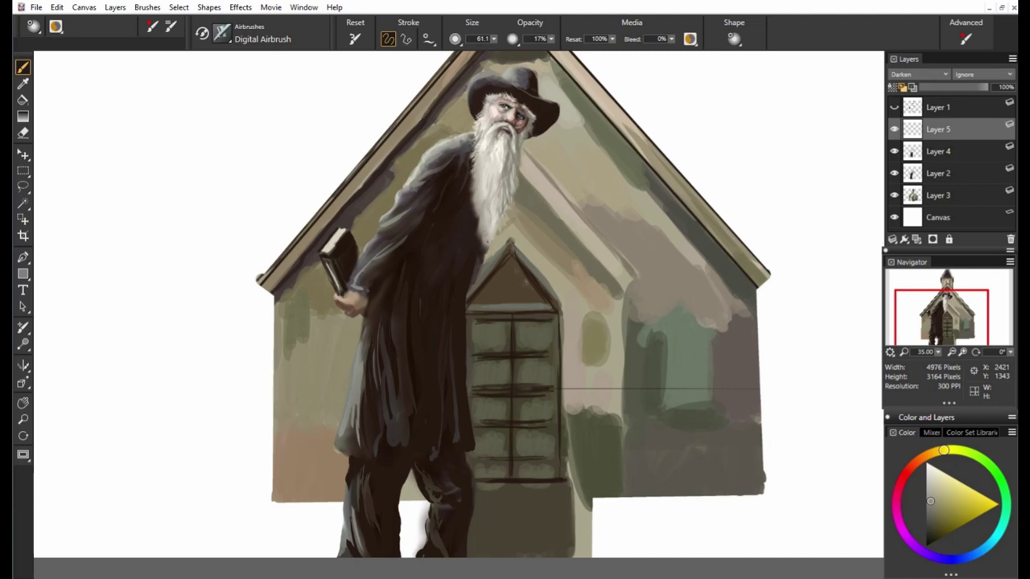
left_click_drag(483, 201, 505, 237)
key("[")
mouse_move(492, 178)
left_mouse_down()
mouse_move(489, 238)
mouse_move(505, 252)
left_mouse_up()
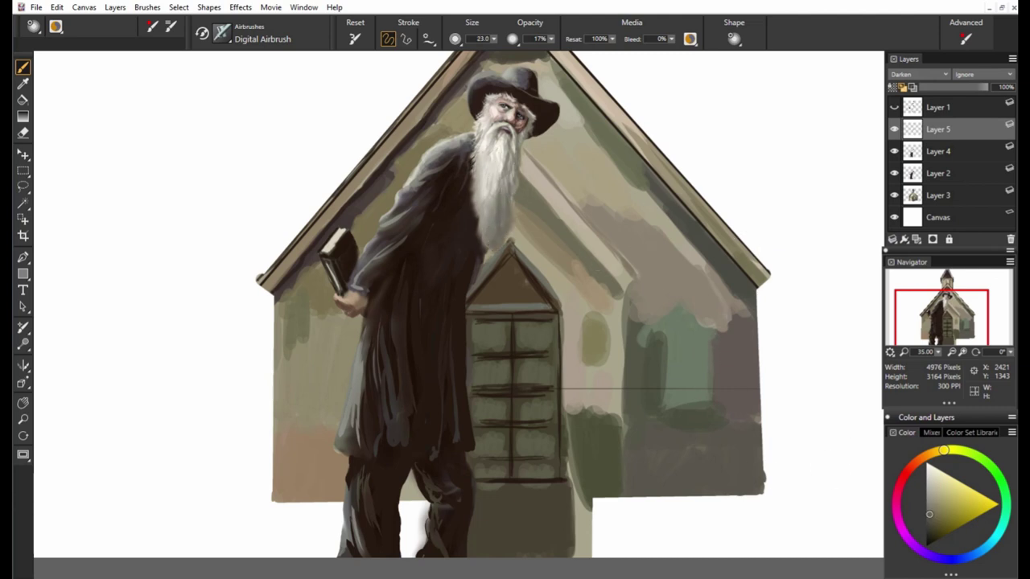
left_click_drag(479, 185, 480, 219)
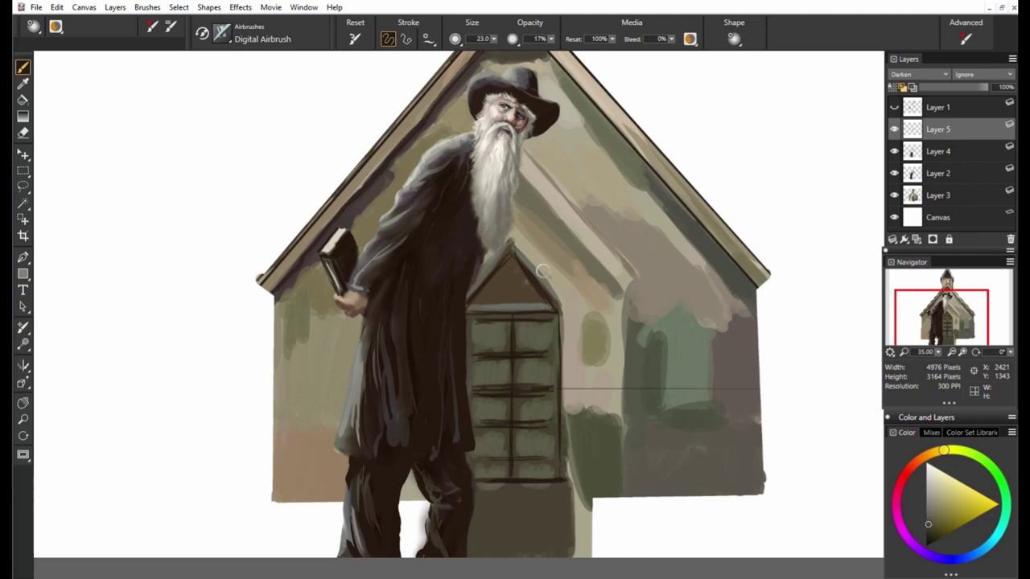
left_click_drag(499, 134, 515, 169)
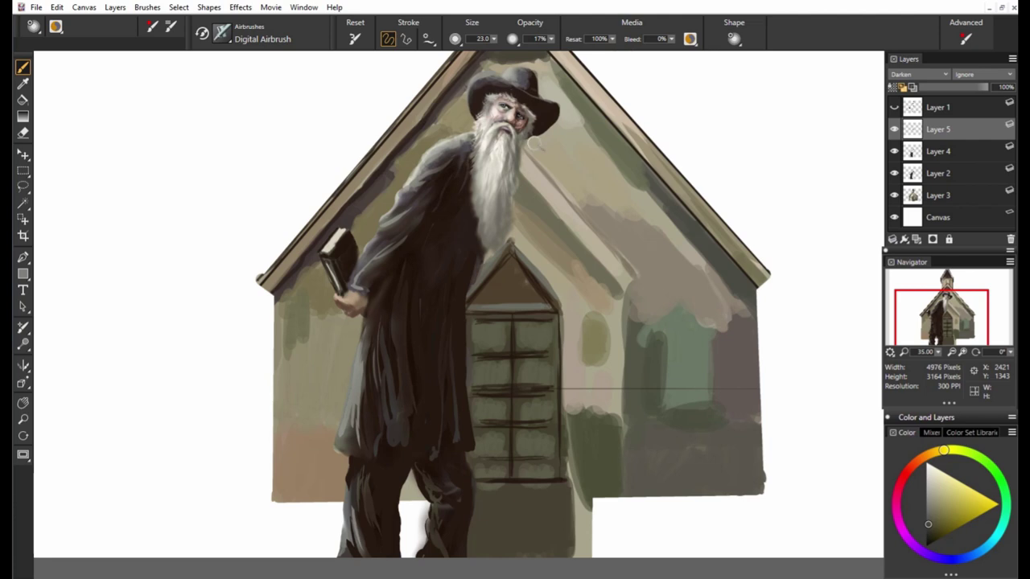
key("bracketright")
key("bracketright")
key("bracketright")
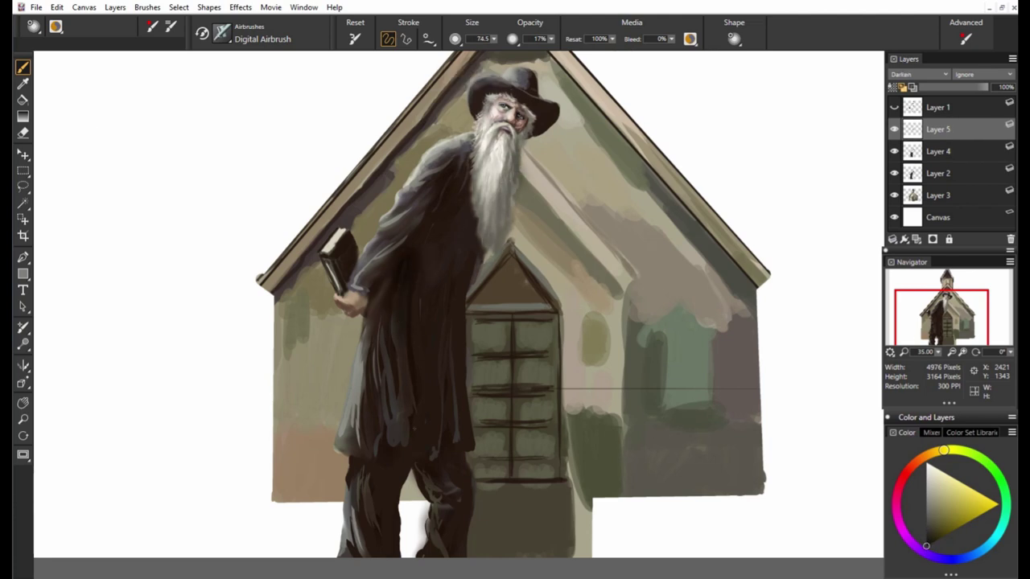
left_click_drag(390, 290, 437, 482)
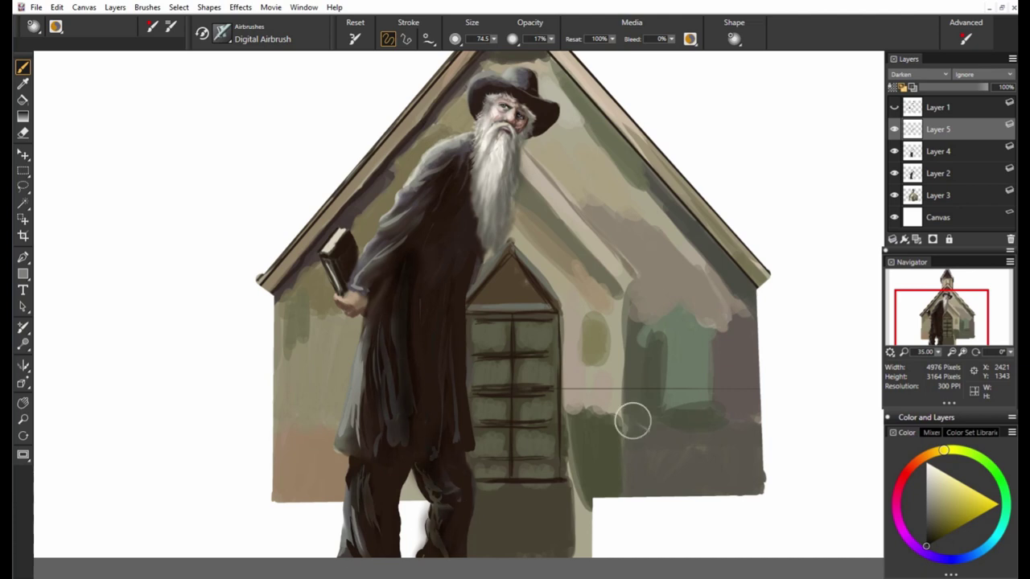
Merge Layers 5, 4 and 2 into a single Layer 2.
key("1")
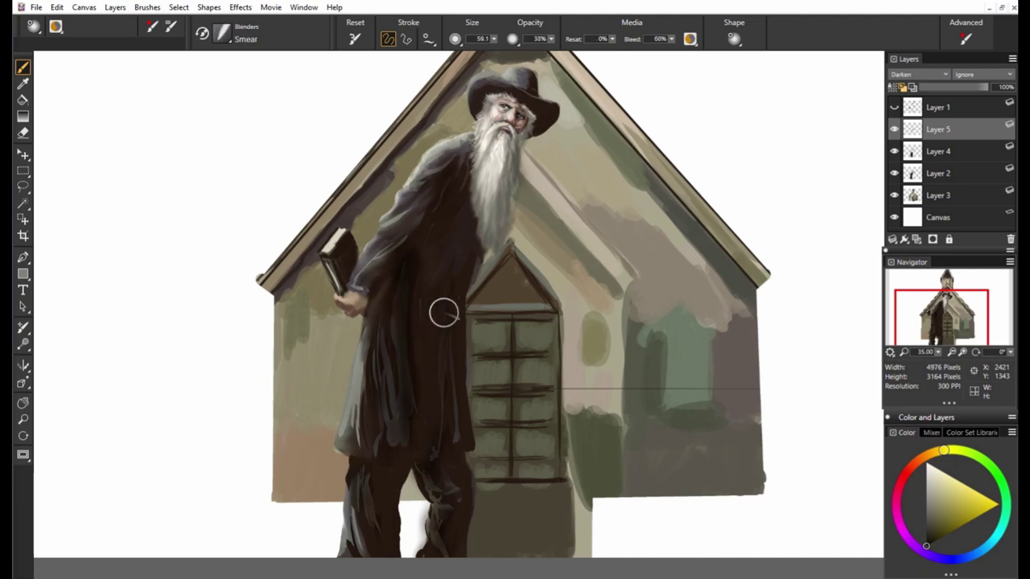
left_click(938, 173, "shift")
left_click(893, 240)
left_click(813, 274)
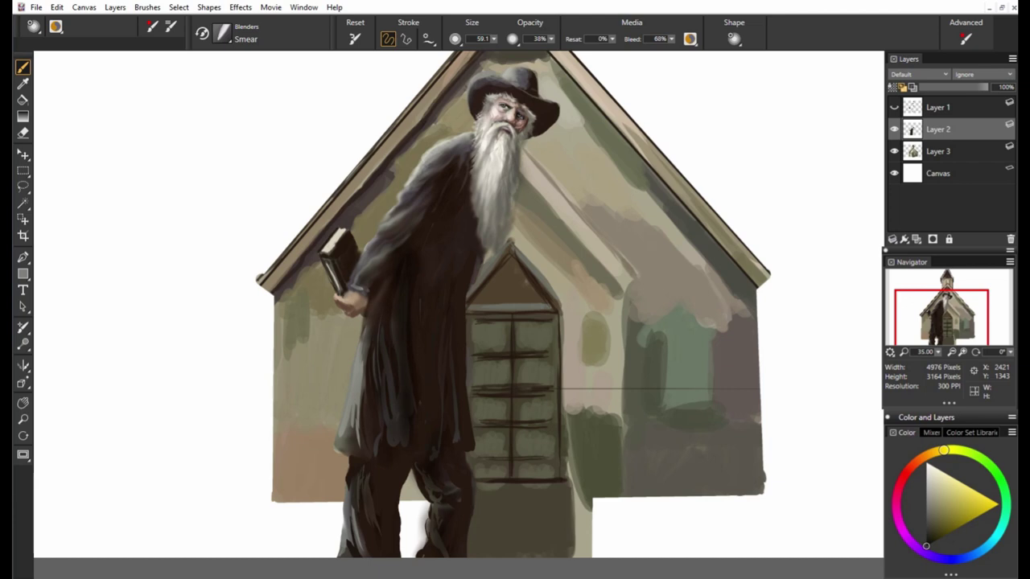
Smear the coat's left edge, hem and left leg smooth with a size-92 blender, then zoom out.
key("bracketright")
left_click_drag(360, 398, 357, 447)
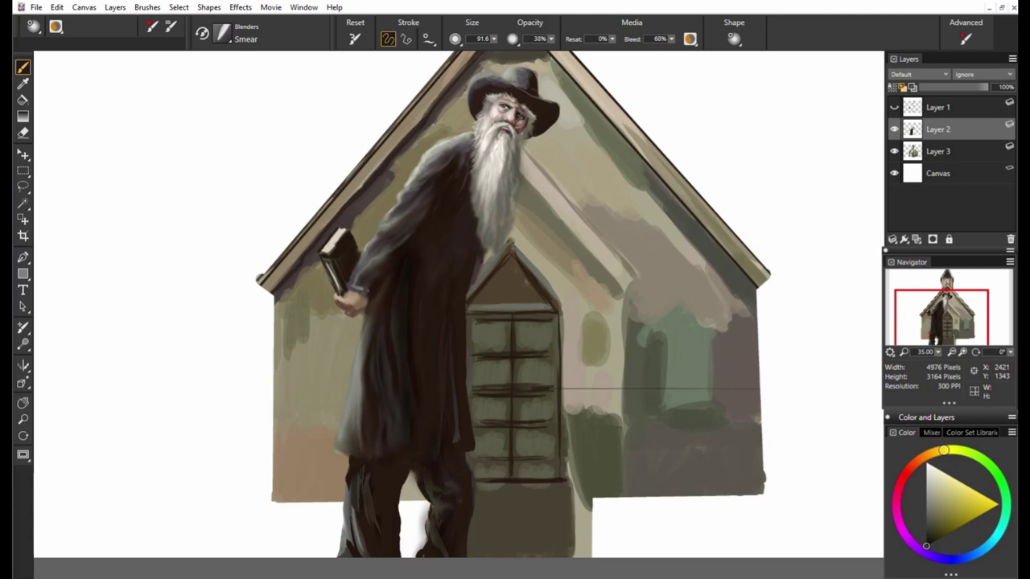
left_click_drag(352, 555, 355, 510)
left_click_drag(341, 555, 361, 533)
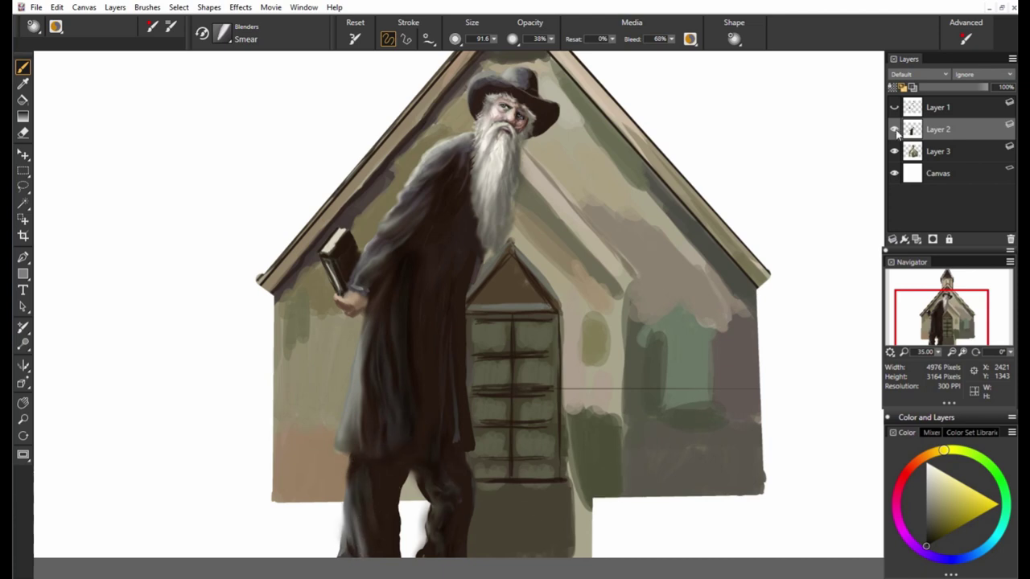
key("ctrl+minus")
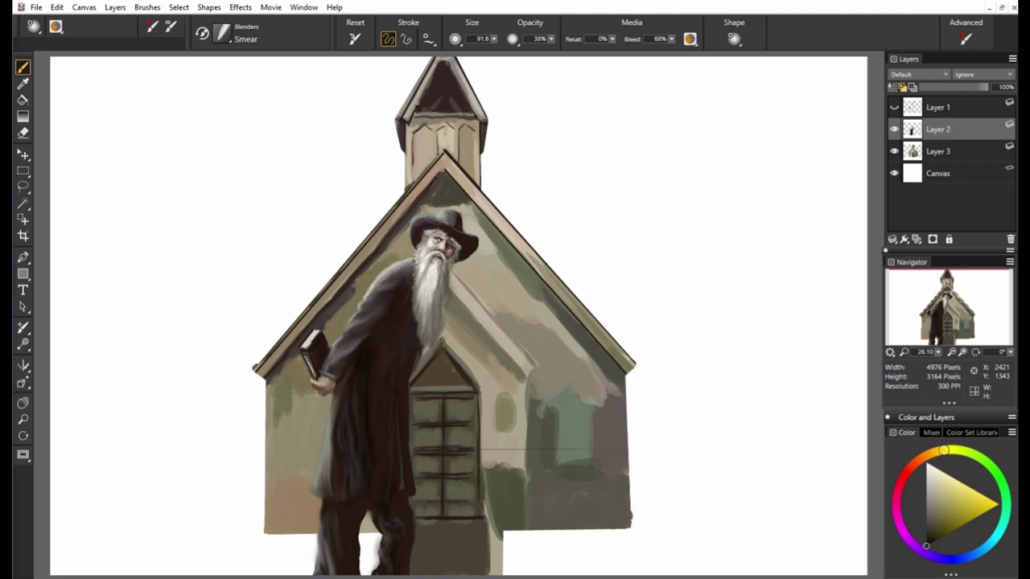
key("n")
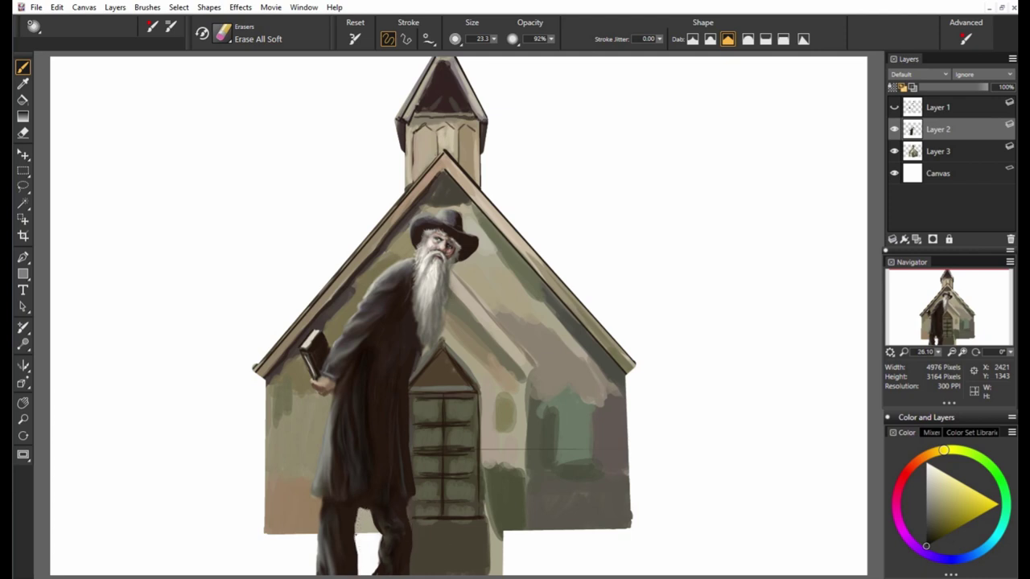
On Layer 3, outline both church roof edges with dark brown straight Flat Color lines, then add Layer 4.
key("alt+bracketleft")
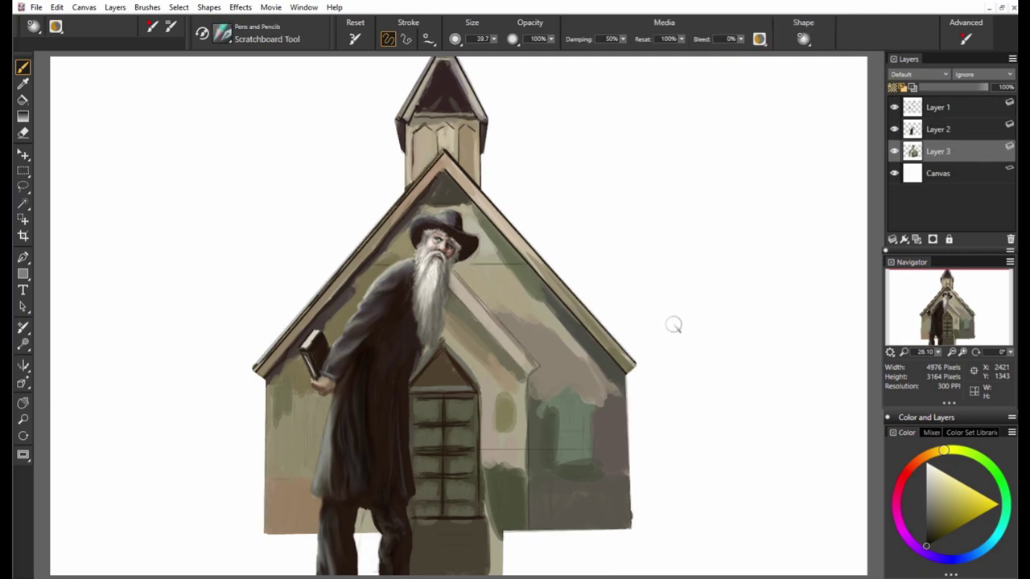
left_click(894, 107)
key("b")
left_click(489, 166, "alt")
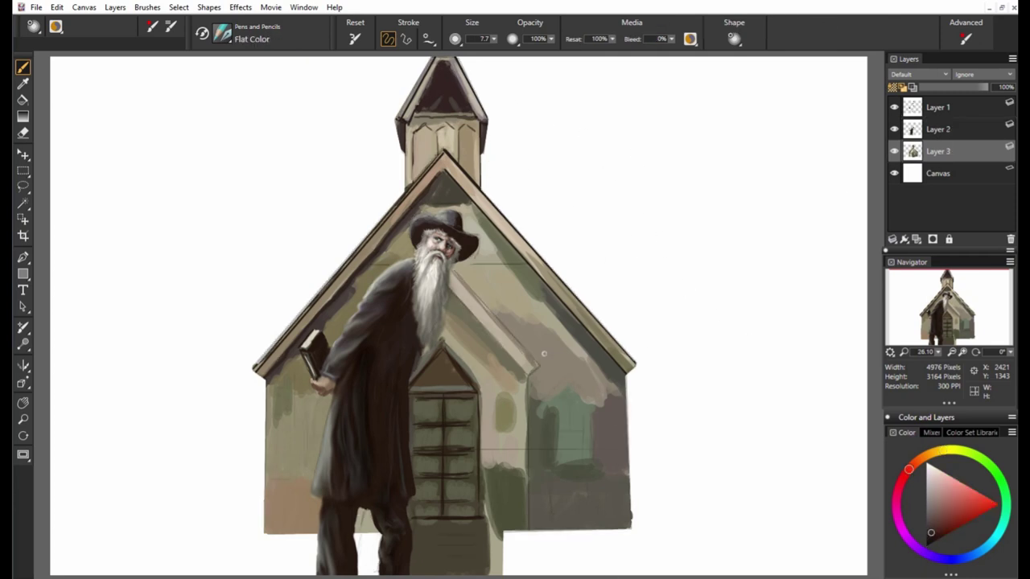
key("v")
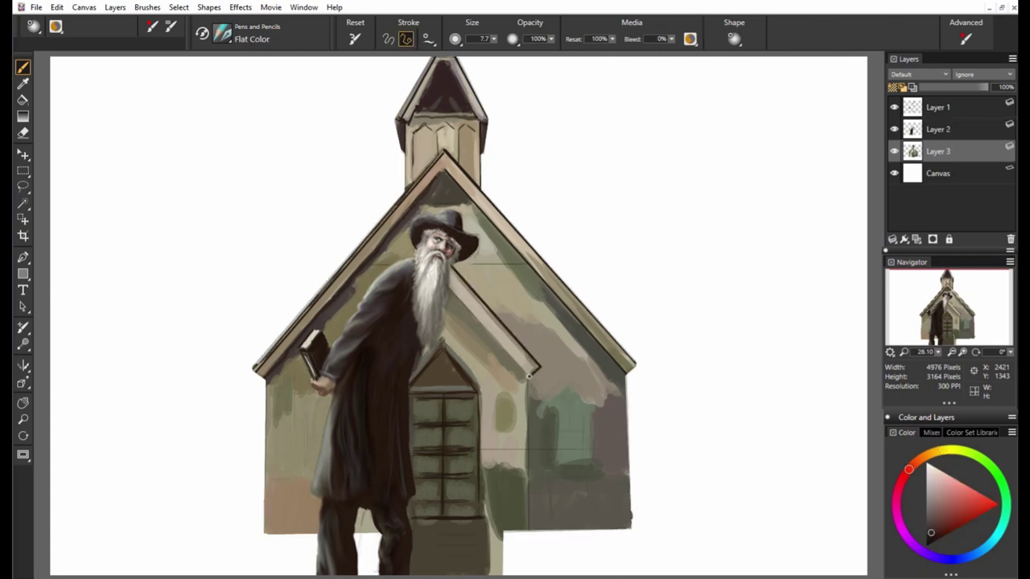
left_click(446, 170)
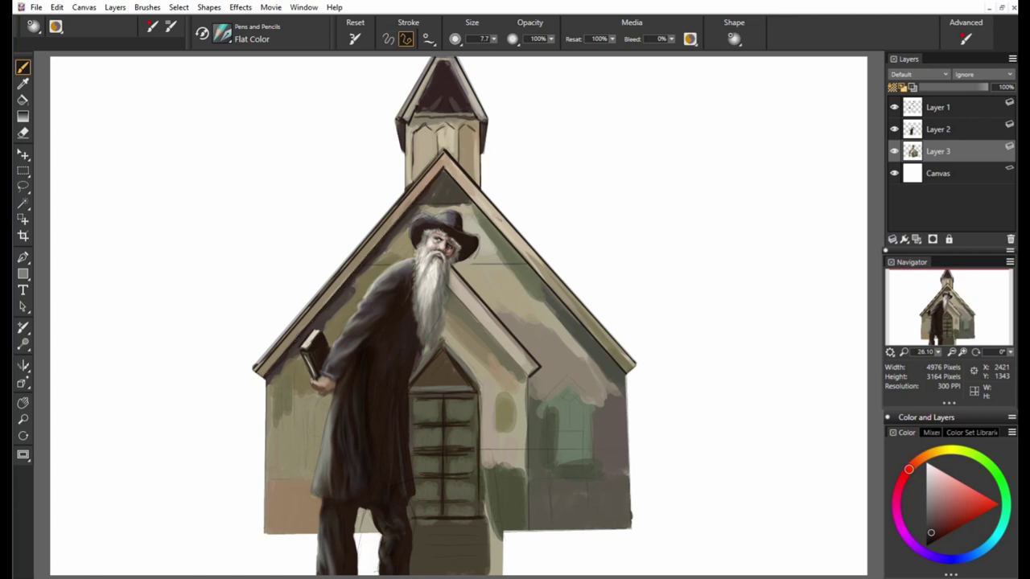
left_click(638, 368)
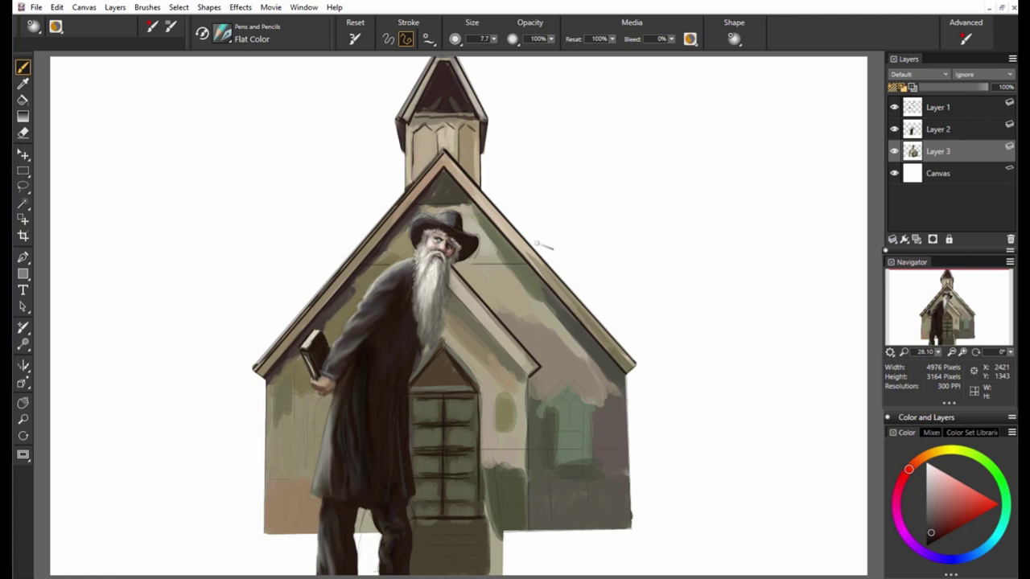
key("ctrl+shift+n")
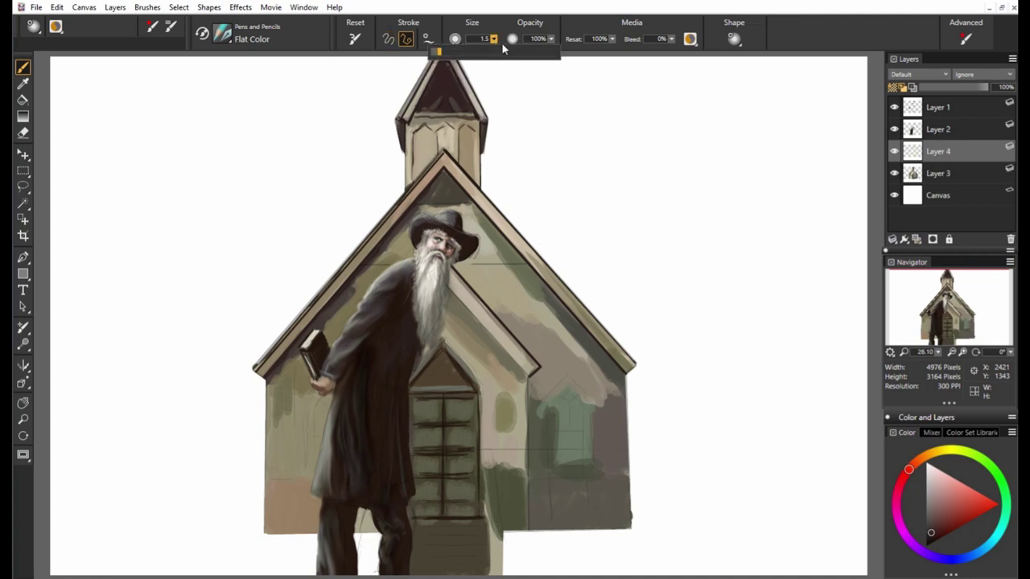
Hide the old man and draw straight horizontal guides across the roof and lower church.
left_click_drag(494, 38, 463, 50)
left_click(893, 129)
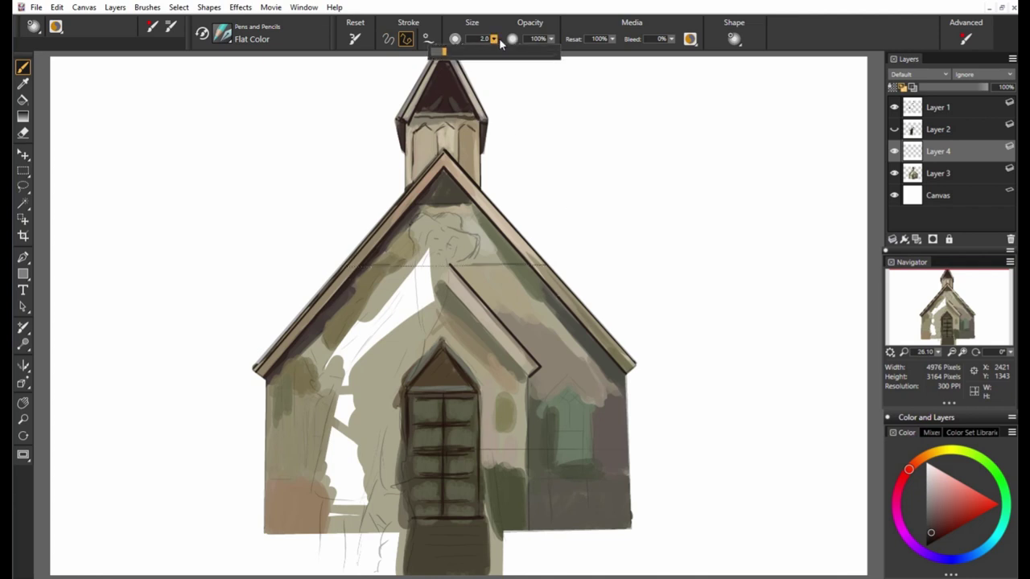
key("bracketright")
key("bracketright")
key("bracketright")
left_click(550, 265, "shift")
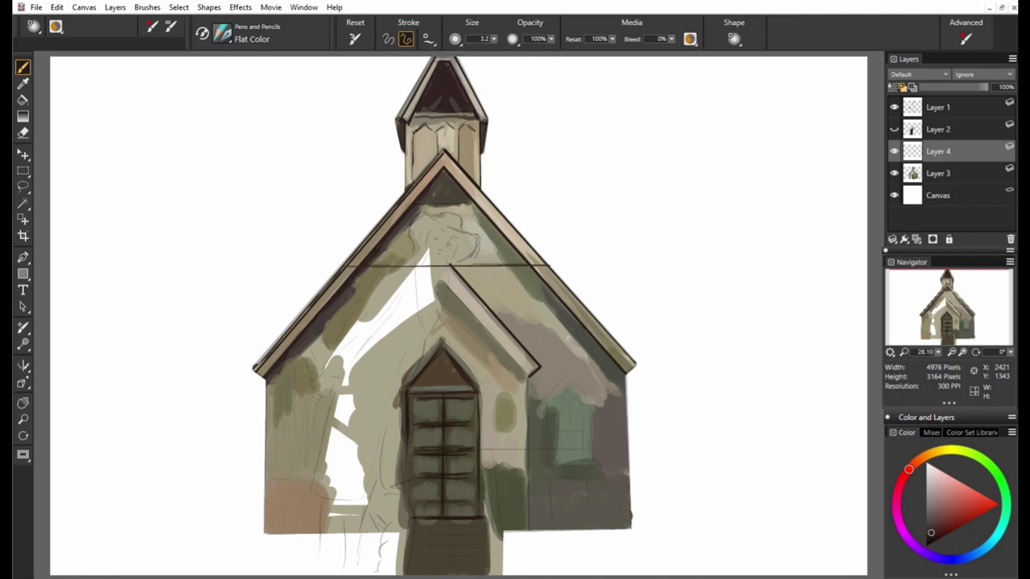
left_click(254, 478)
left_click(643, 478, "shift")
At brush size 4.0, draw vertical plank lines across the left half of the church front.
left_click_drag(495, 38, 496, 60)
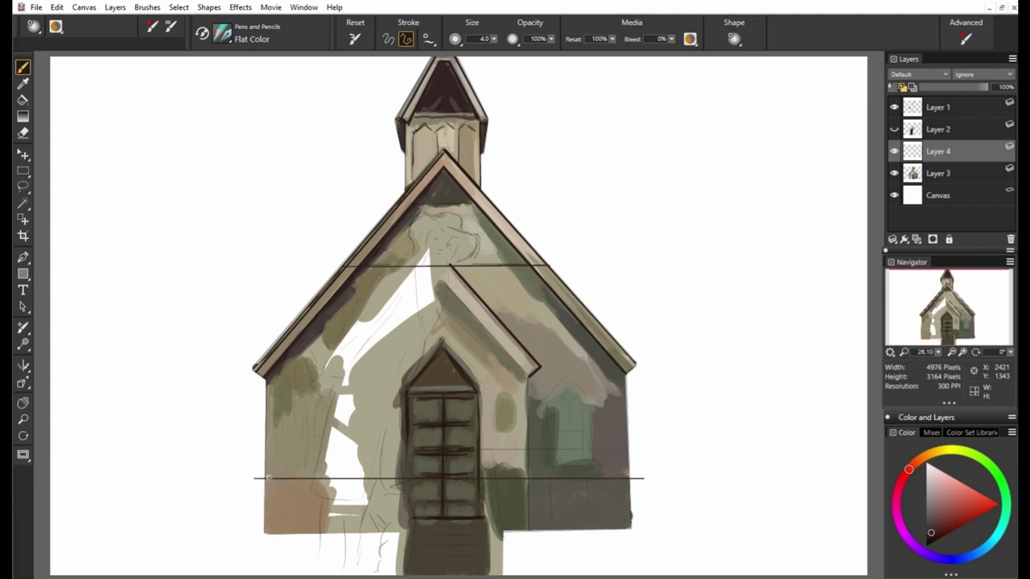
left_click(268, 478)
left_click(271, 314, "shift")
left_click(281, 478, "shift")
left_click(295, 287, "shift")
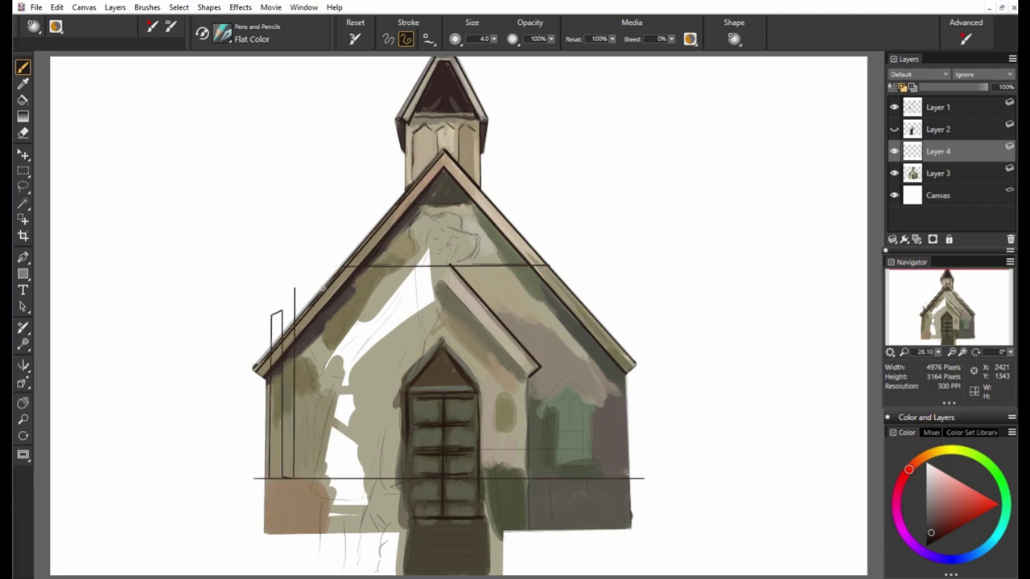
left_click(308, 283, "shift")
left_click(307, 478, "shift")
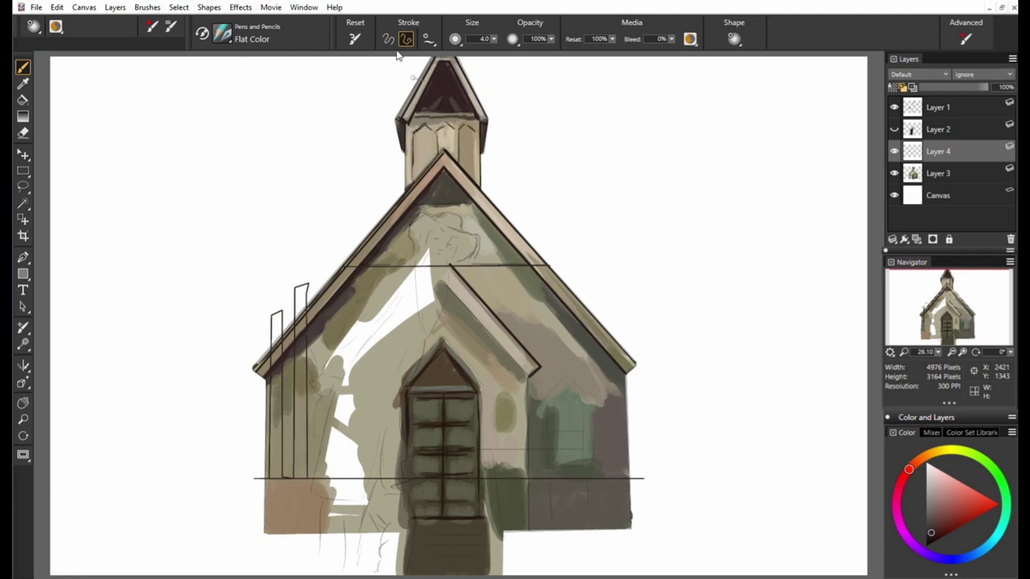
left_click(322, 480)
left_click(321, 255, "shift")
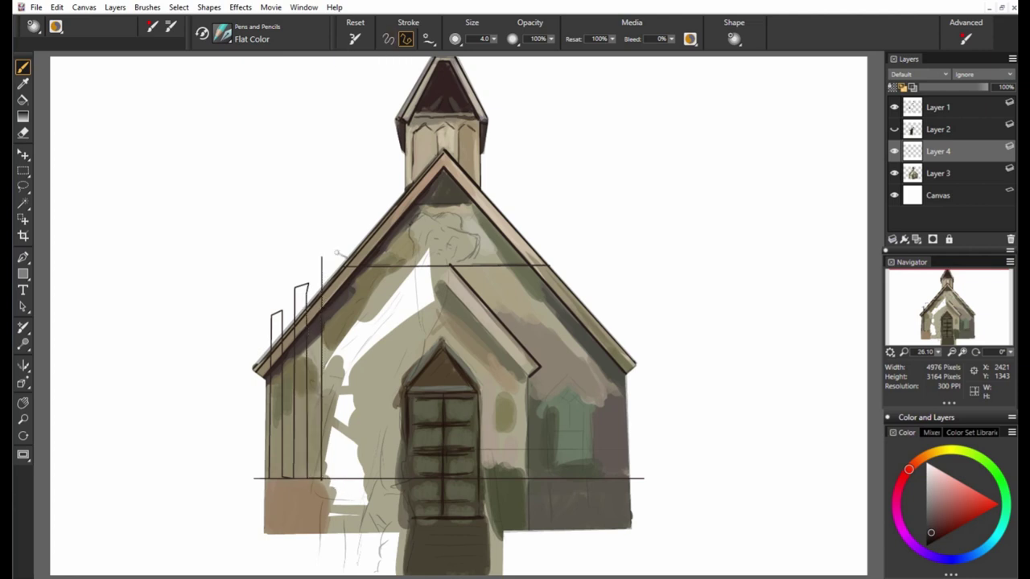
left_click(335, 253, "shift")
left_click(335, 479, "shift")
left_click(348, 235)
left_click(349, 479, "shift")
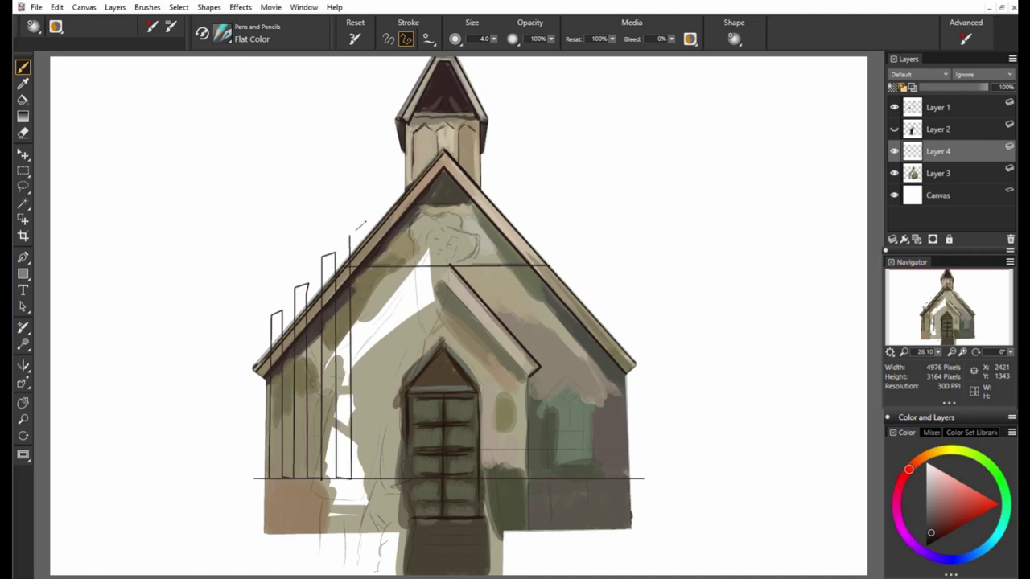
left_click(364, 480, "shift")
left_click(379, 479)
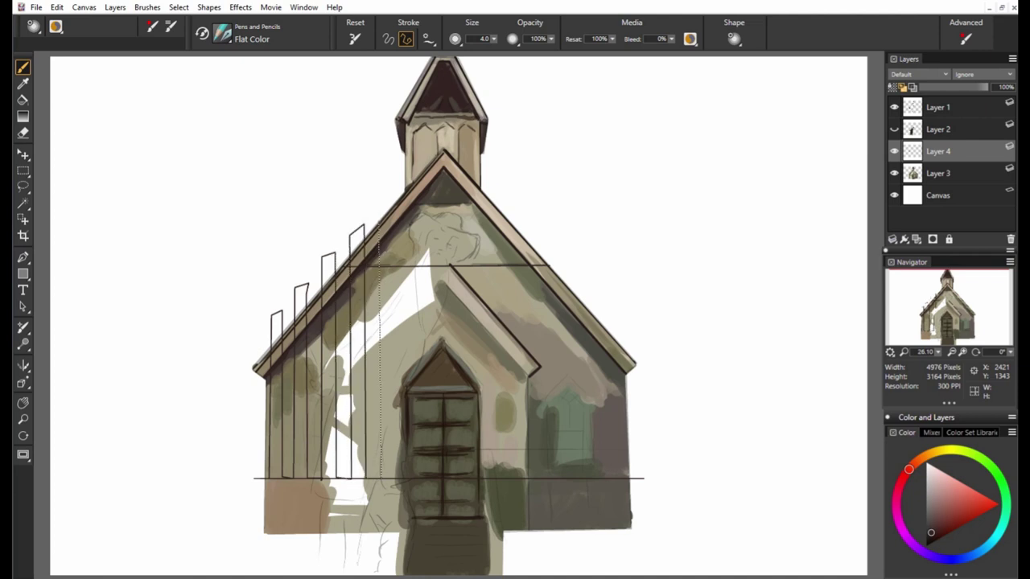
left_click(380, 251, "shift")
Draw vertical plank lines above the entrance and across the right wall under the roof.
left_click(396, 338, "shift")
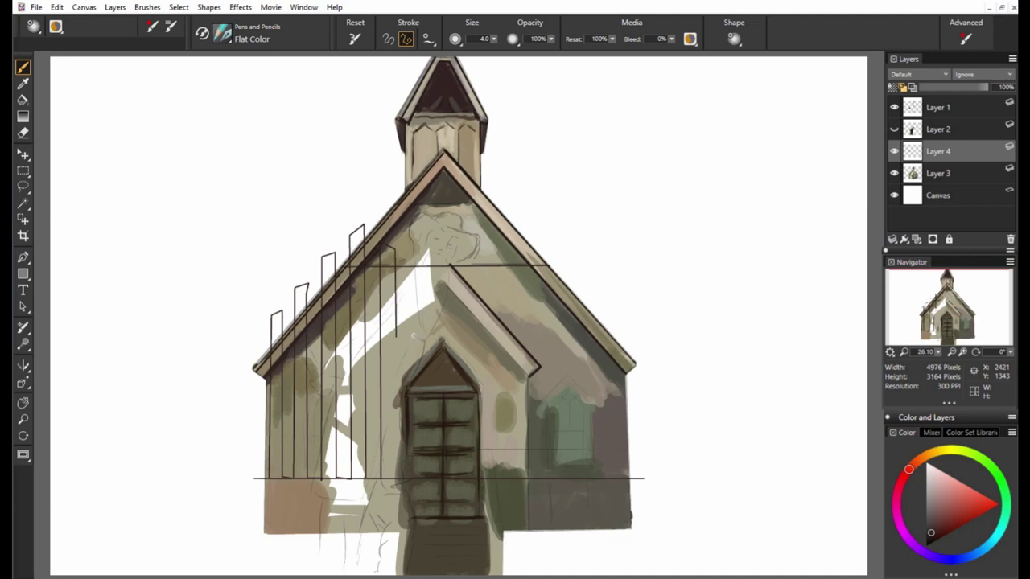
left_click(620, 333, "shift")
left_click(611, 325, "shift")
left_click(595, 479)
left_click(594, 290, "shift")
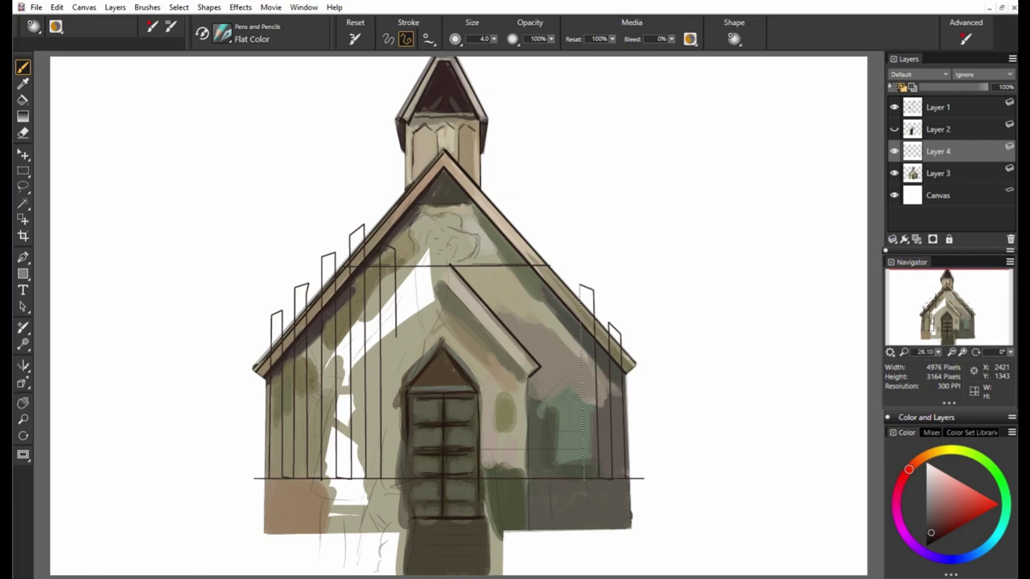
left_click(580, 287, "shift")
left_click(564, 265, "shift")
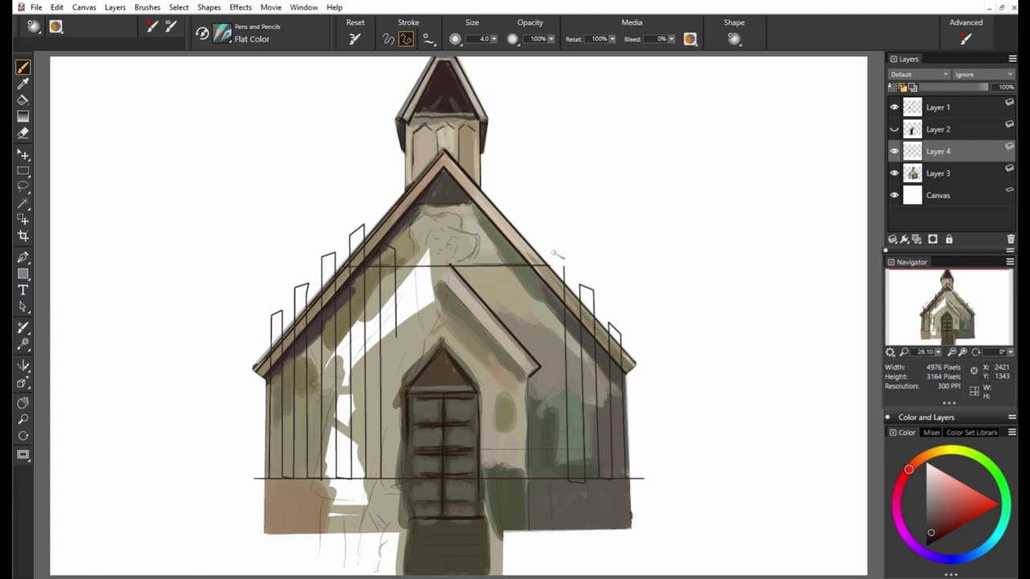
left_click(547, 252, "shift")
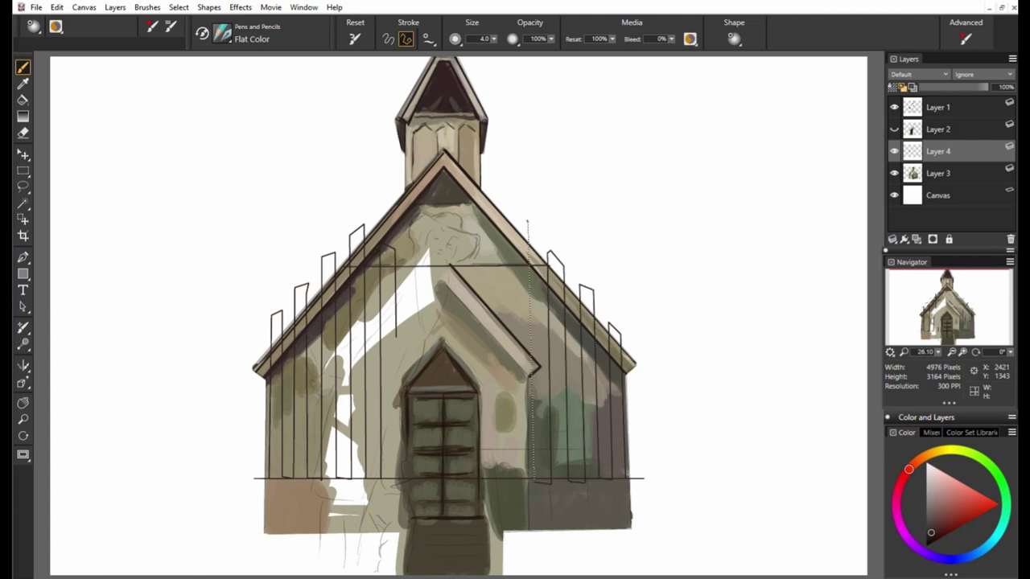
left_click(529, 223, "shift")
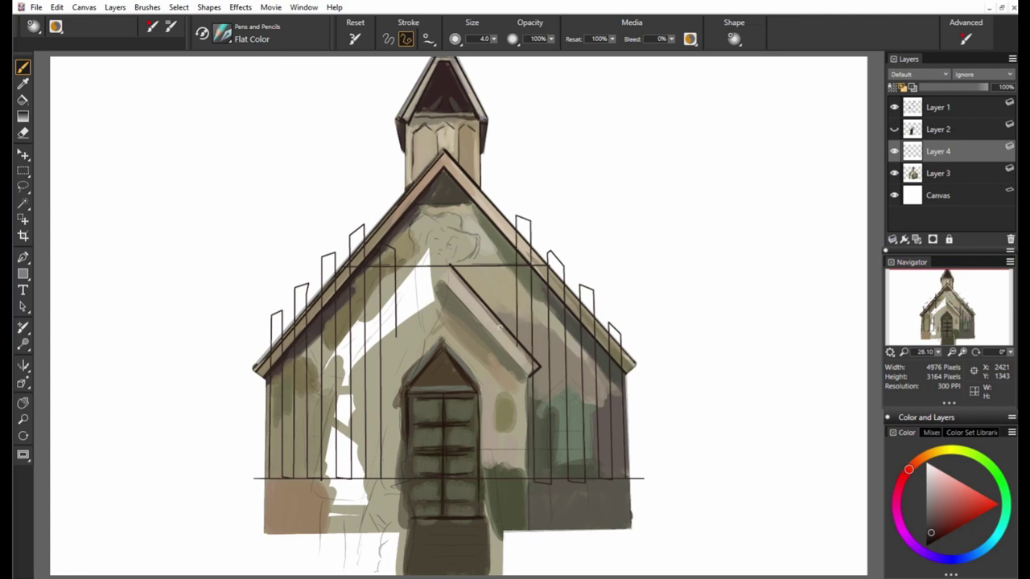
left_click(499, 230, "shift")
left_click(485, 315, "shift")
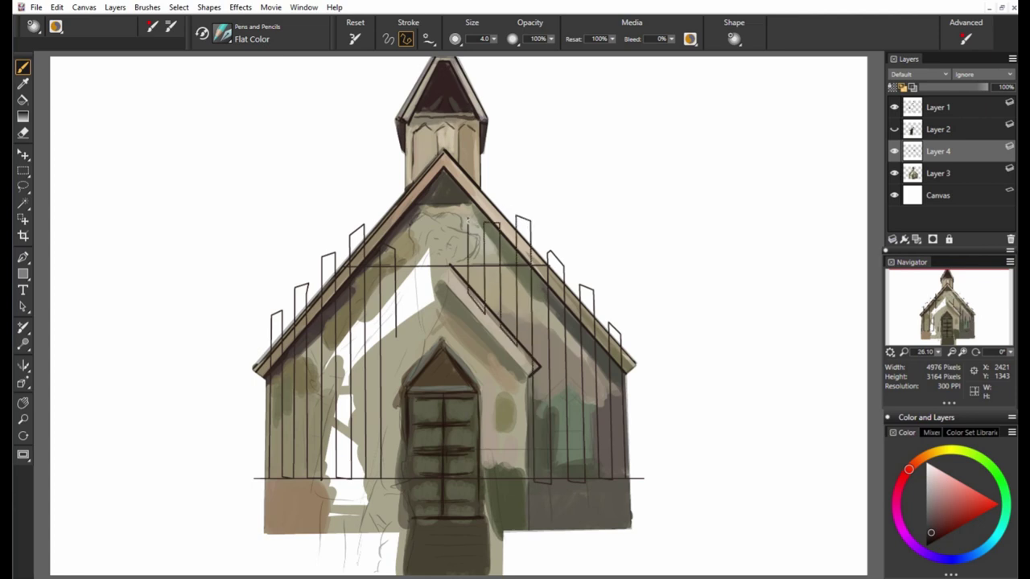
left_click(894, 129)
left_click(894, 129)
Erase the plank tops sticking out above both roof edges with the soft eraser.
key("n")
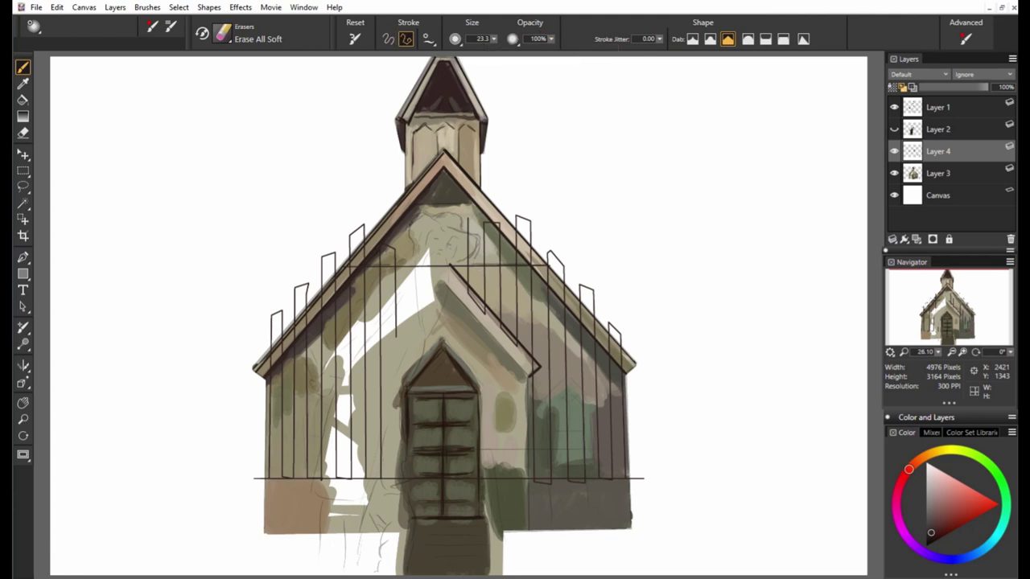
left_click_drag(270, 354, 369, 217)
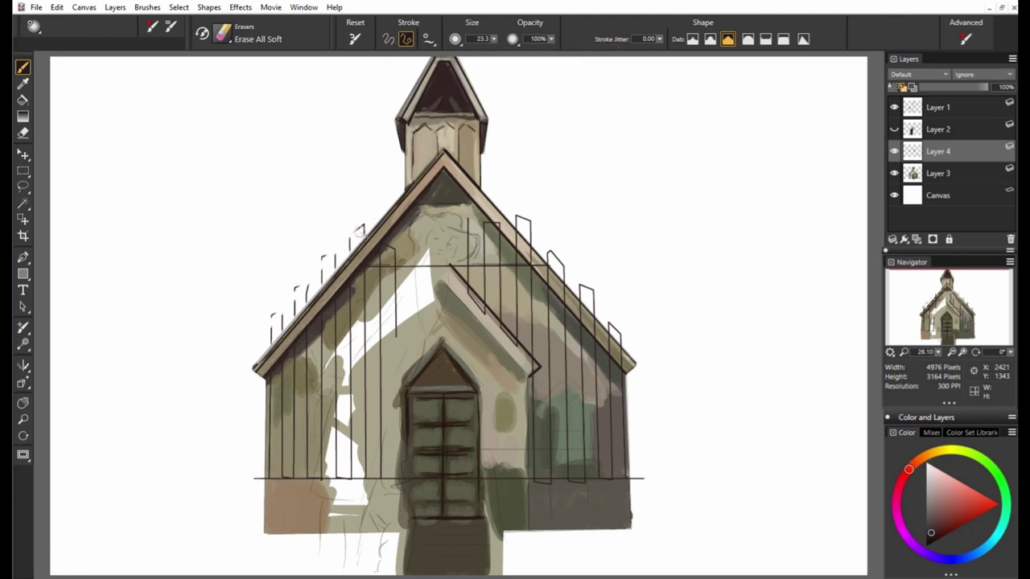
left_click_drag(330, 262, 288, 319)
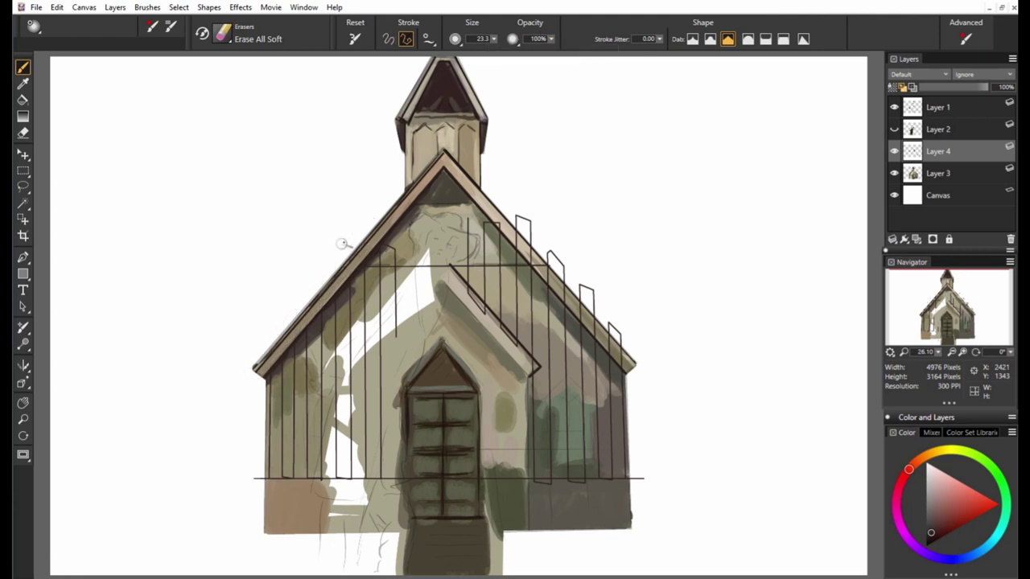
left_click_drag(562, 251, 552, 260)
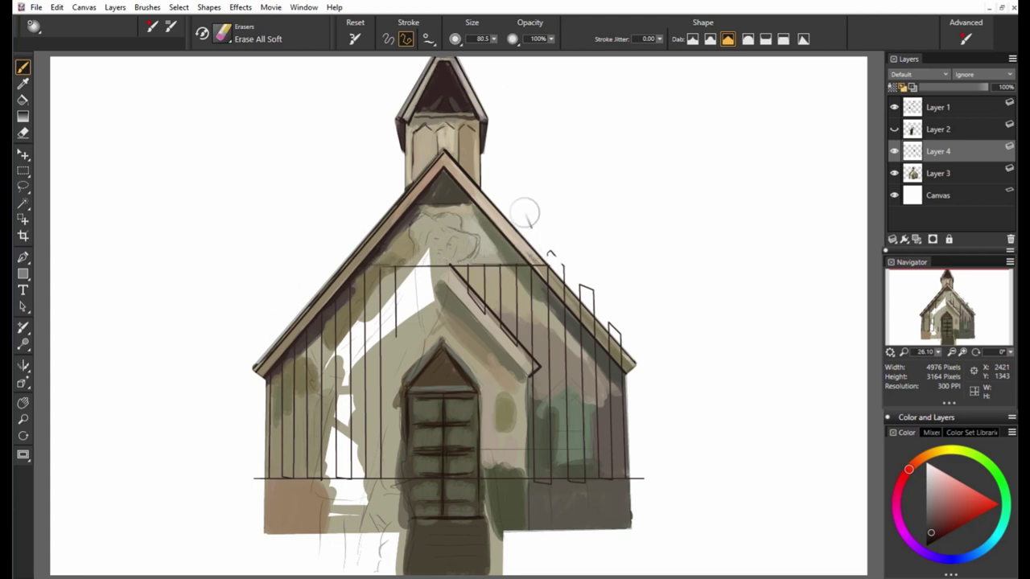
left_click_drag(531, 219, 440, 231)
left_click_drag(547, 261, 618, 334)
Return to freehand strokes with a smaller brush and show the old man again.
key("b")
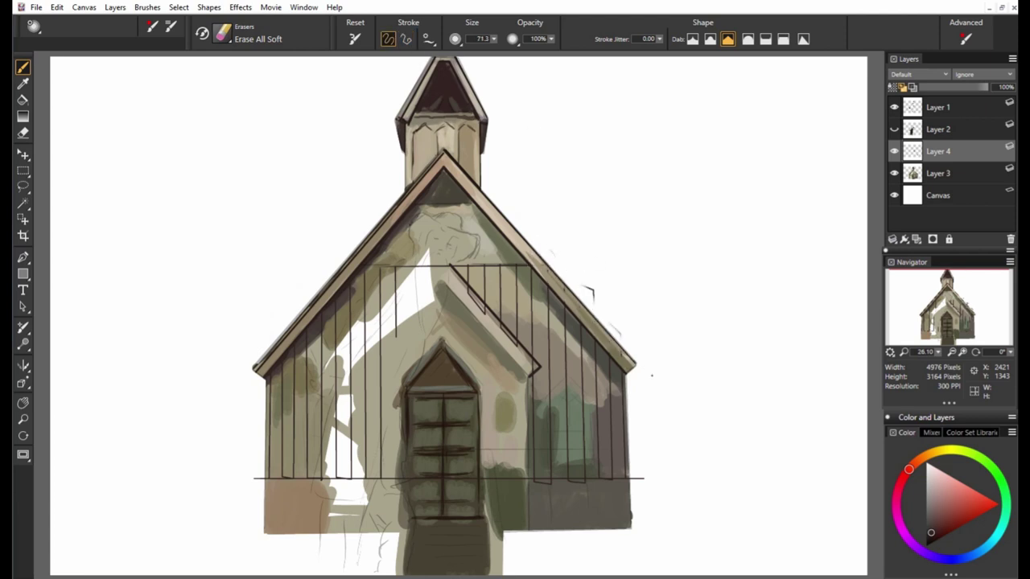
key("bracketleft")
left_click(894, 129)
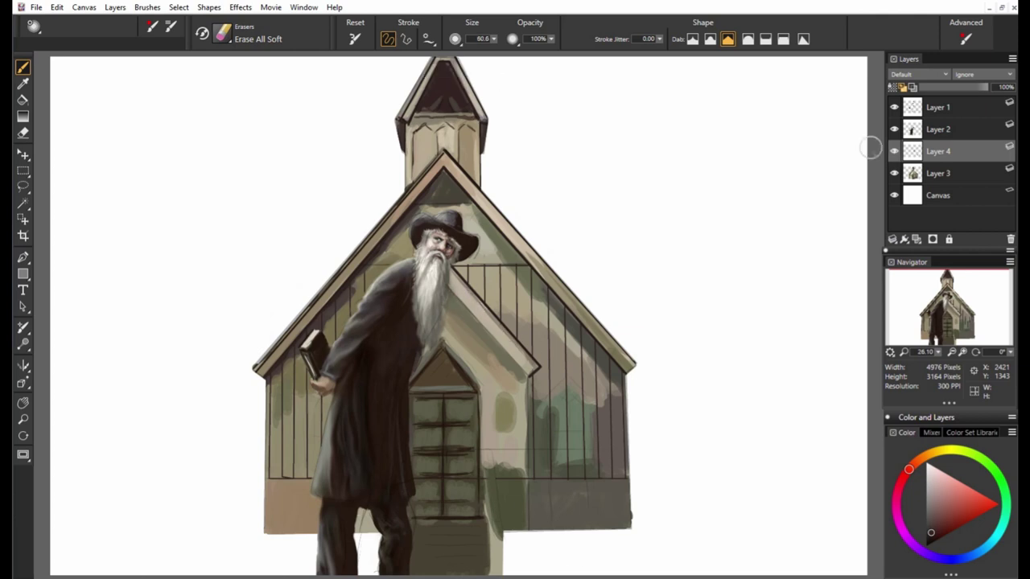
Toggle Layer 2 and Layer 3 visibility to compare the church with and without plank lines.
key("v")
key("slash")
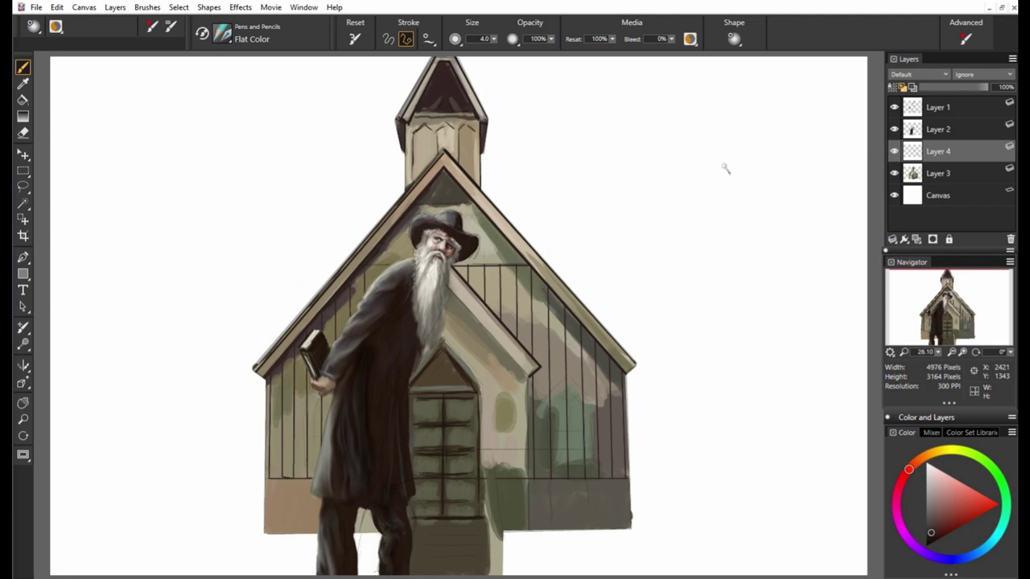
left_click(894, 173)
left_click(894, 173)
left_click(894, 150)
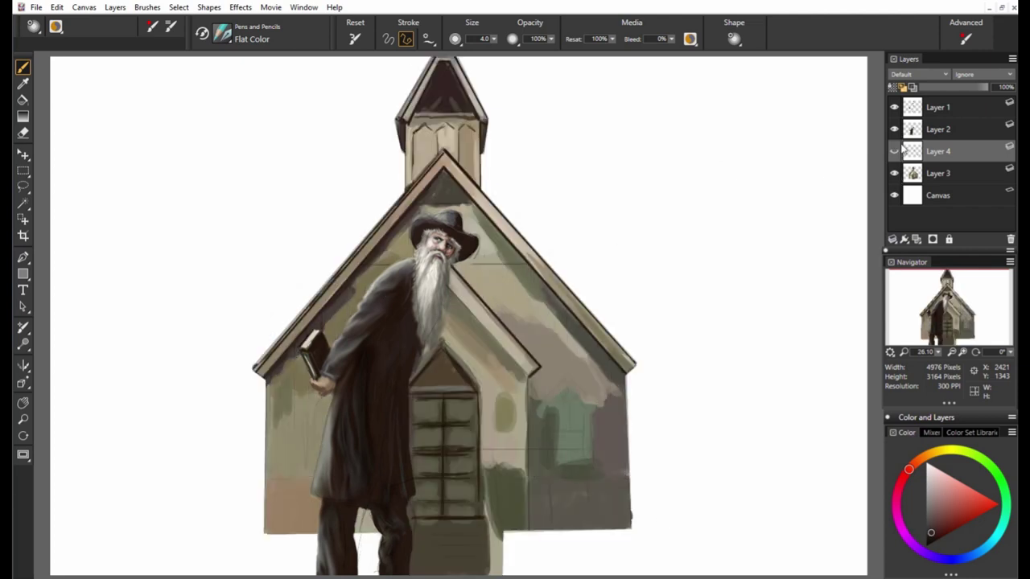
left_click(937, 129)
key("slash")
left_click(893, 129)
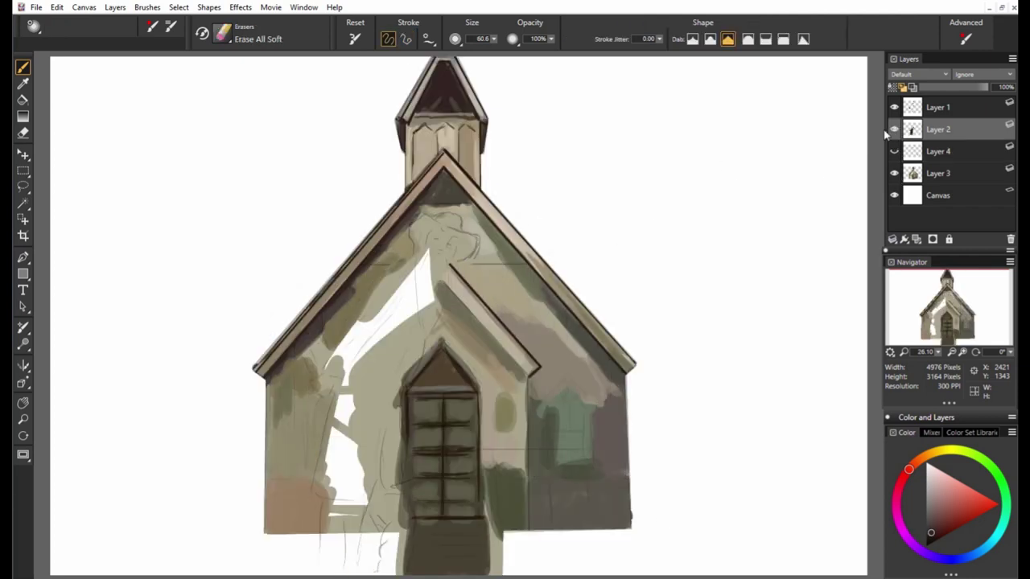
left_click(894, 129)
left_click(894, 151)
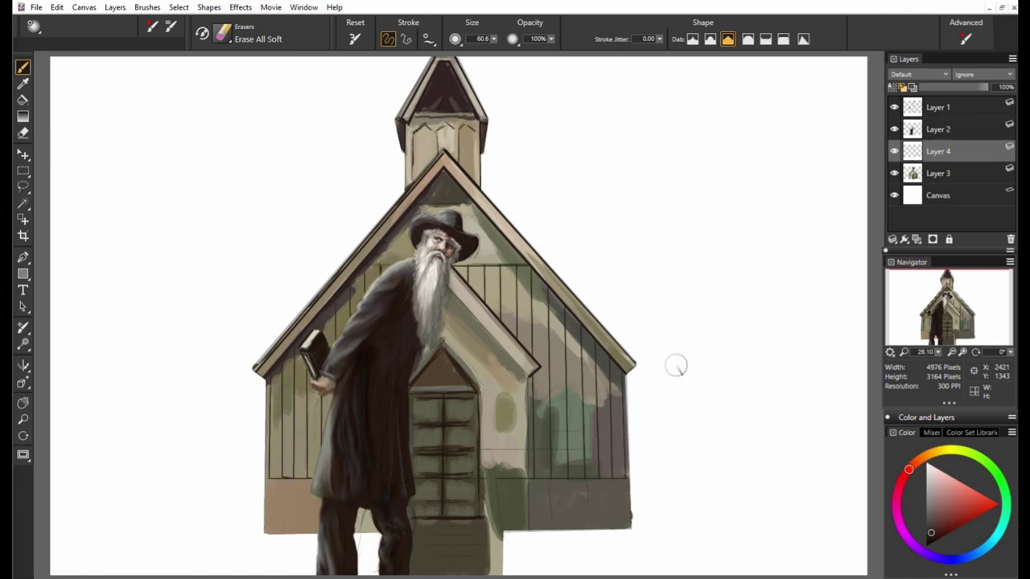
Draw a thin dark straight line across the church base with the Flat Color pen.
key("bracketleft")
key("bracketleft")
key("bracketleft")
key("slash")
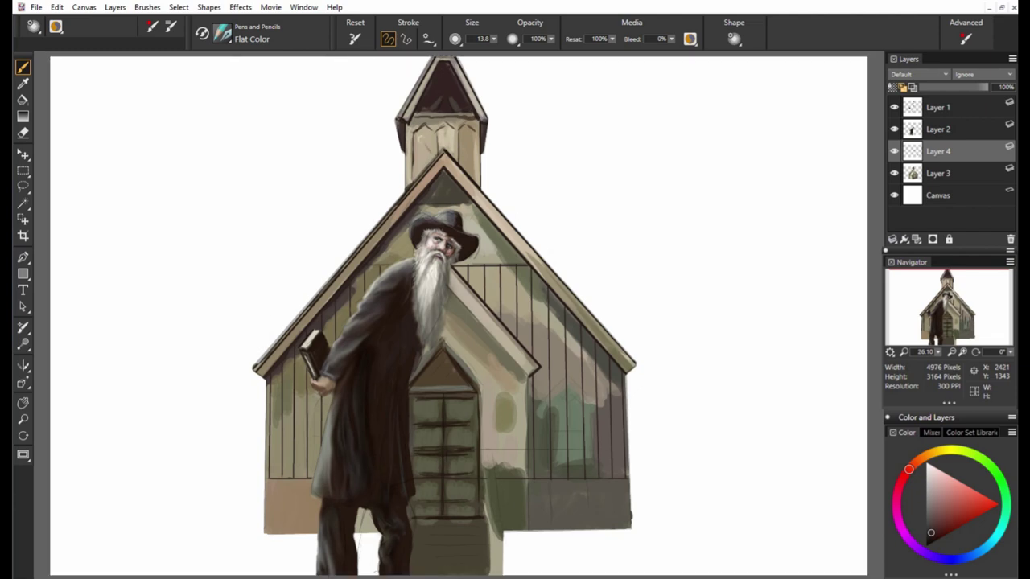
key("v")
left_click(255, 485)
left_click(658, 485)
key("ctrl+z")
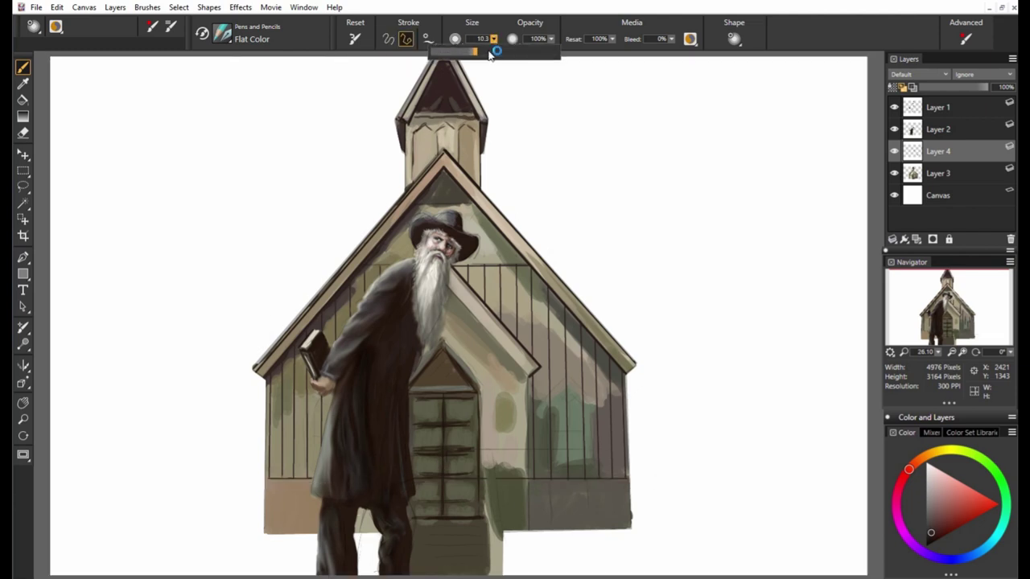
key("bracketleft")
left_click(261, 486)
left_click(649, 487)
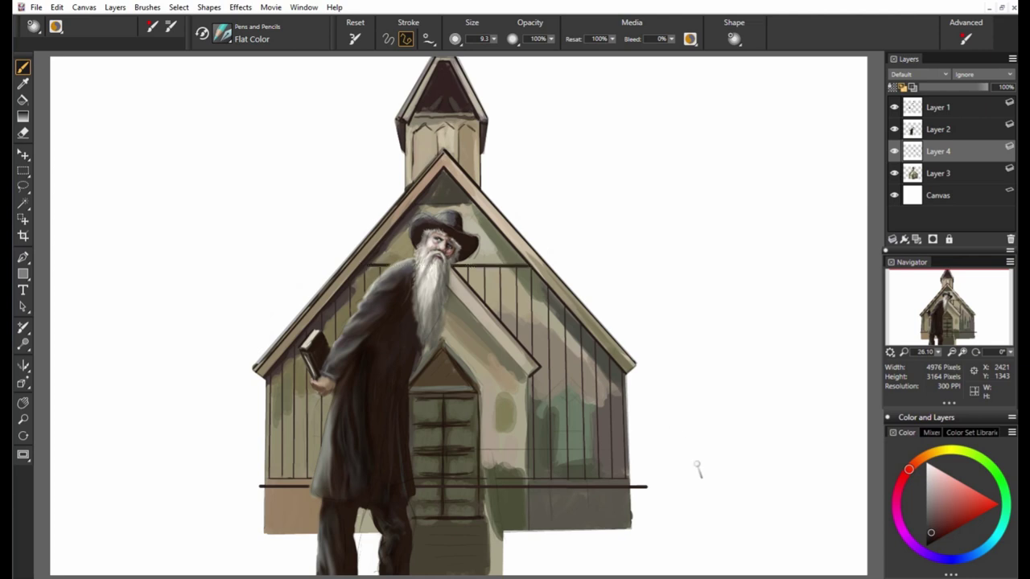
Draw dark straight louver lines in the gable triangle under the roof peak.
left_click(424, 190)
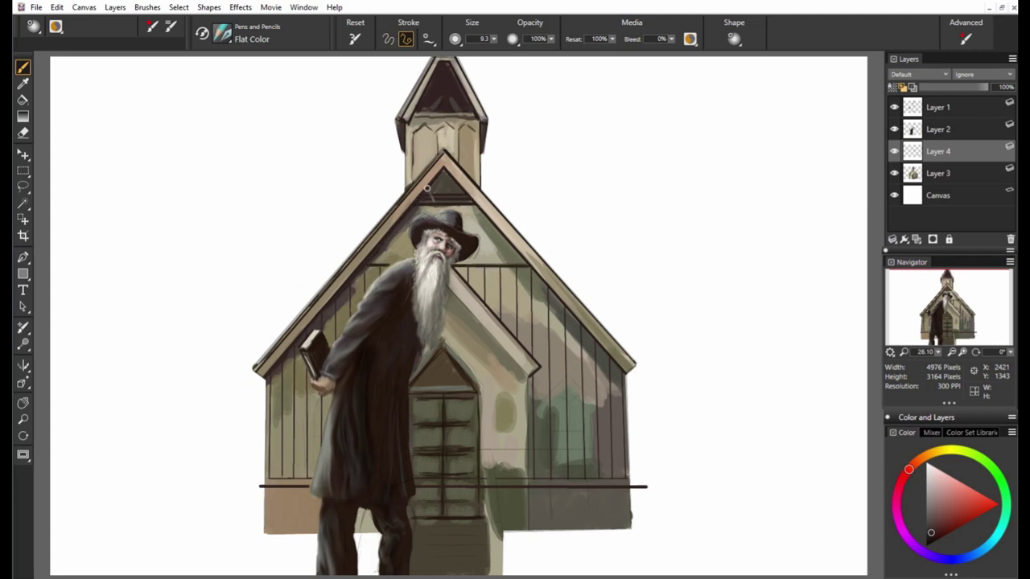
left_click(463, 191)
left_click(429, 184)
key("bracketleft")
key("bracketleft")
key("bracketleft")
key("bracketright")
key("bracketright")
key("bracketright")
key("b")
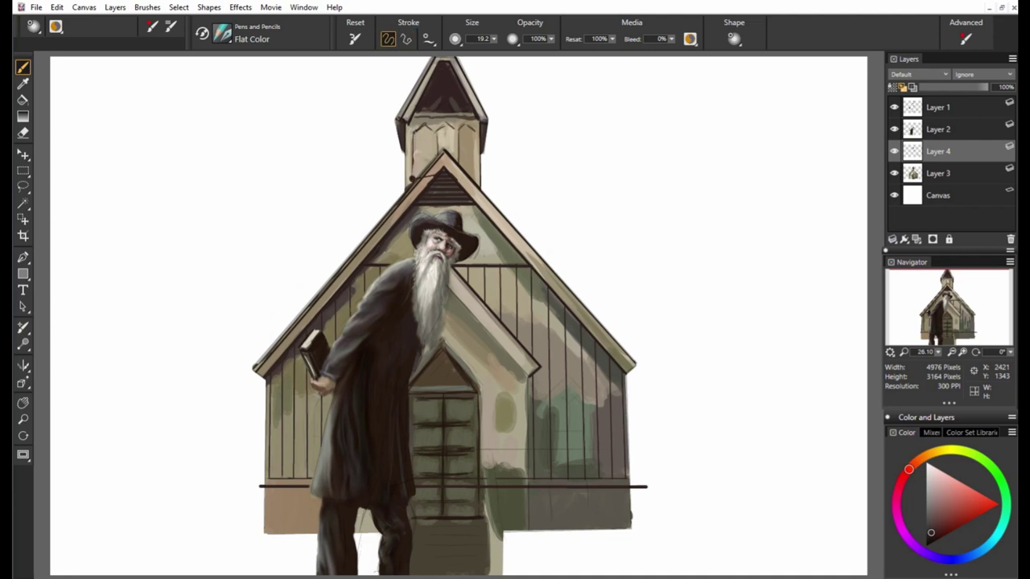
key("bracketleft")
key("bracketleft")
Pick tan and dark brown colours and set the Scratchboard Tool to 17% opacity.
left_click(418, 149, "alt")
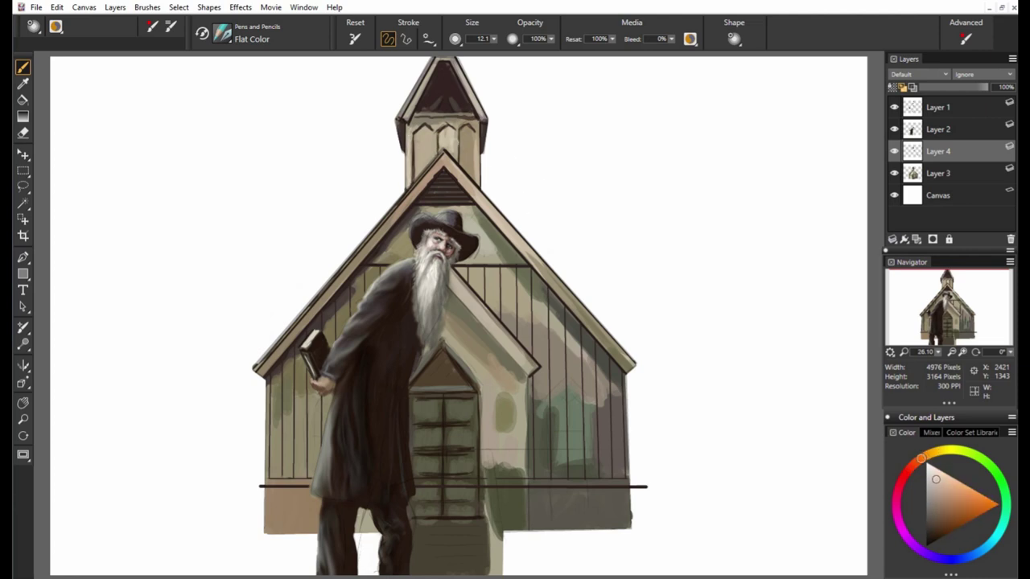
left_click(478, 154, "alt")
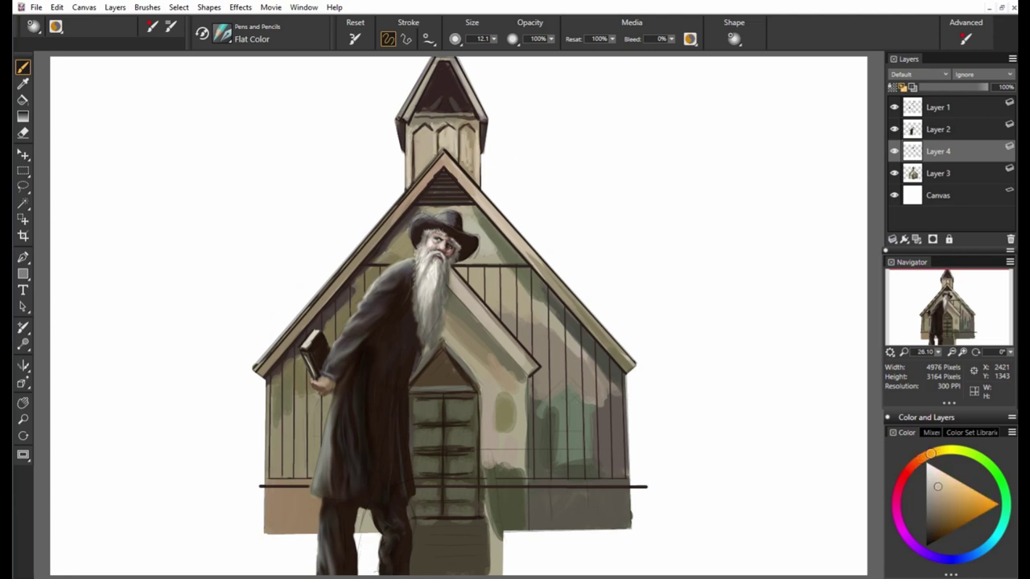
left_click(471, 146, "alt")
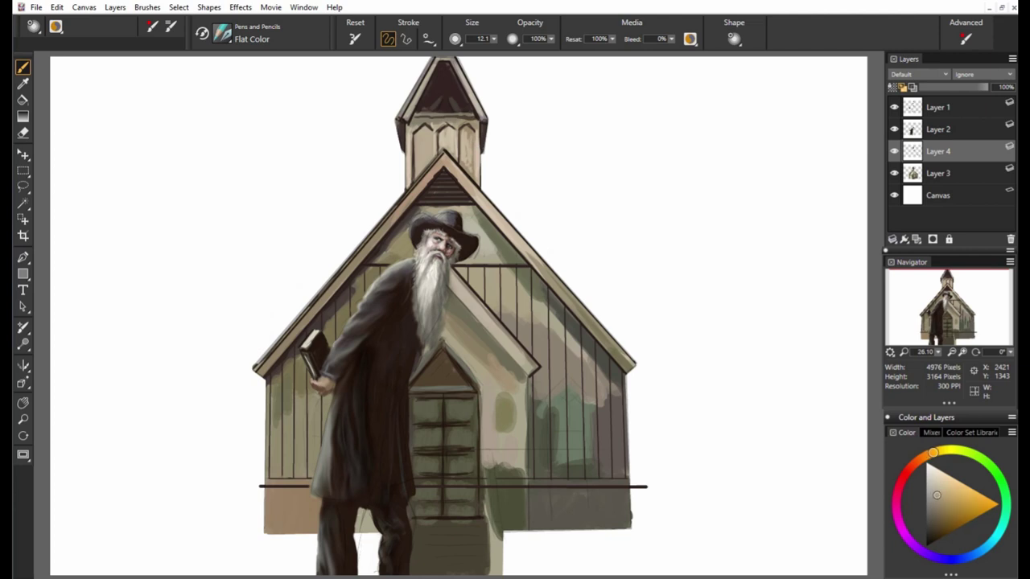
left_click(448, 115, "alt")
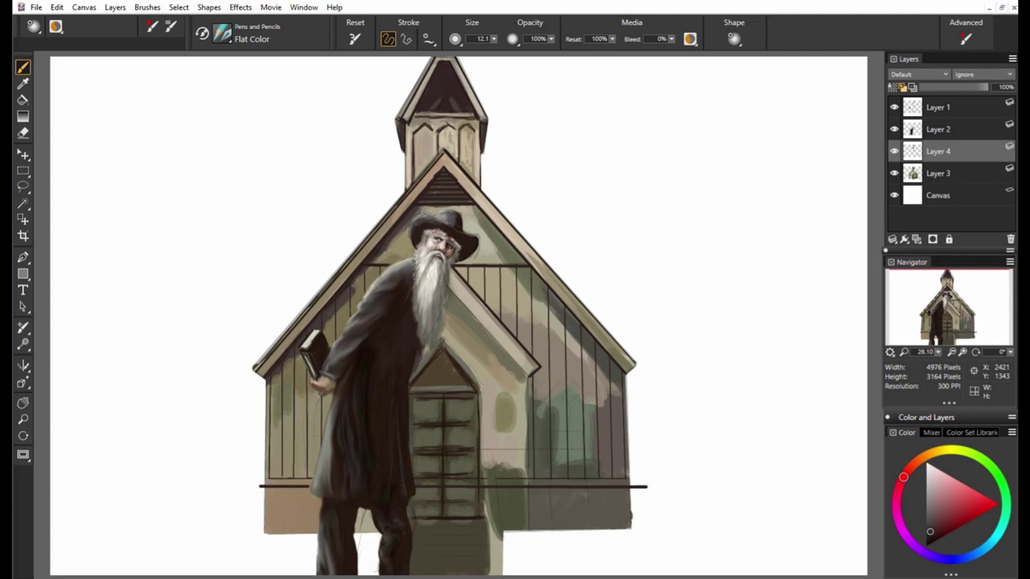
left_click(436, 100, "alt")
key("ctrl+1")
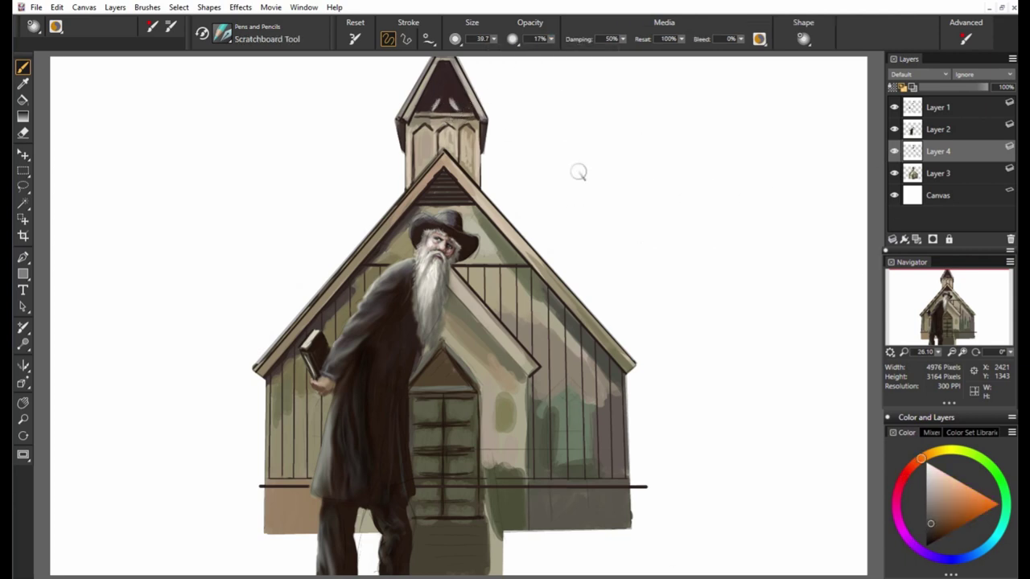
left_click(402, 241, "alt")
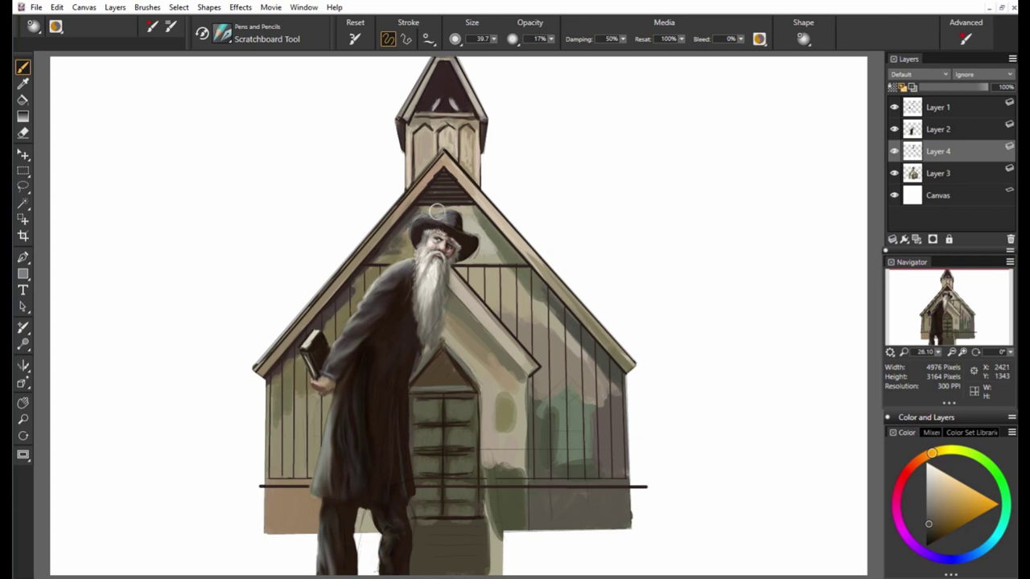
Hide Layer 1's line art, sample tan, green and pale tones, and add Layer 5.
left_click(894, 107)
left_click(511, 221, "alt")
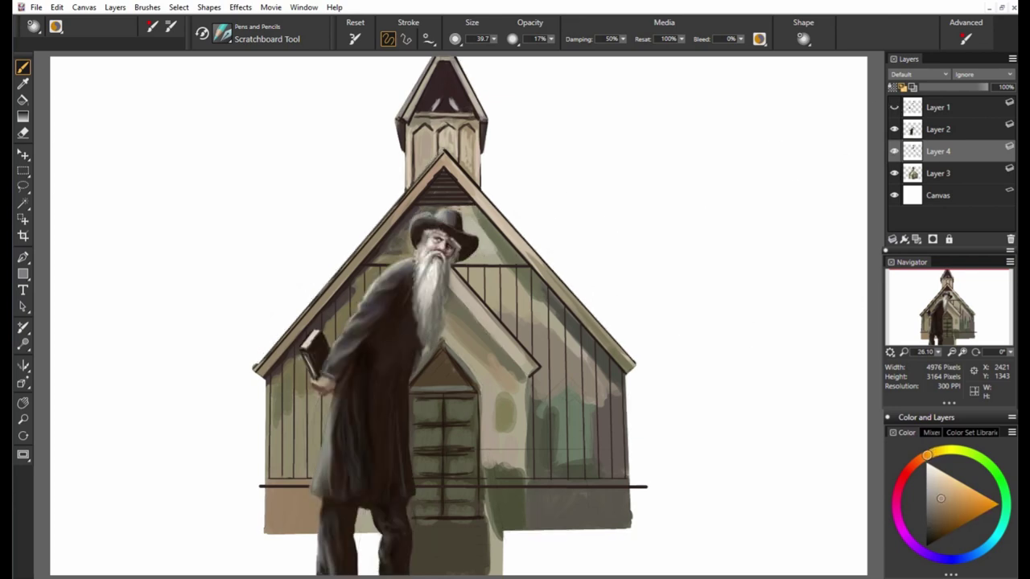
left_click(471, 219, "alt")
left_click(483, 237, "alt")
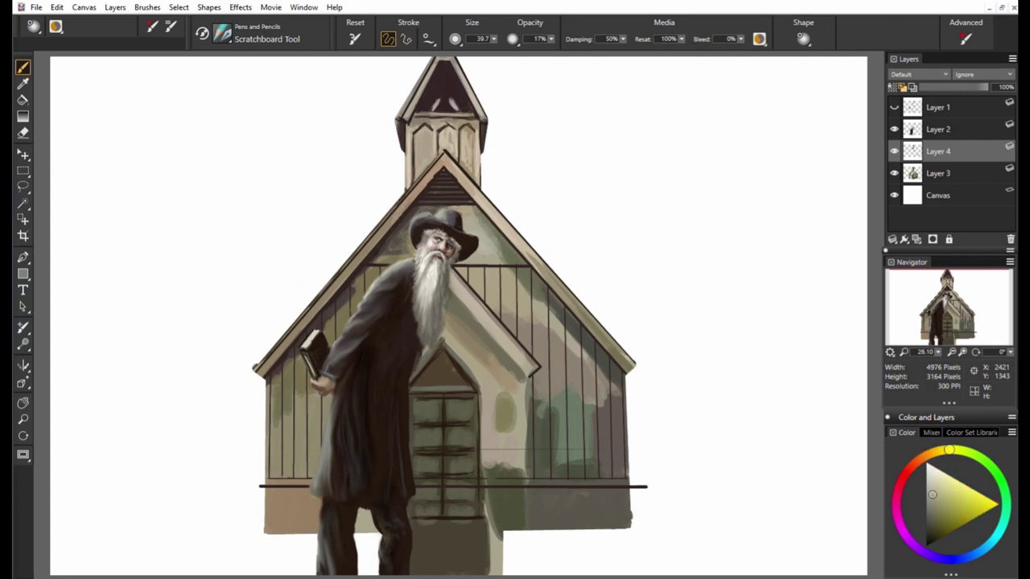
left_click(430, 216, "alt")
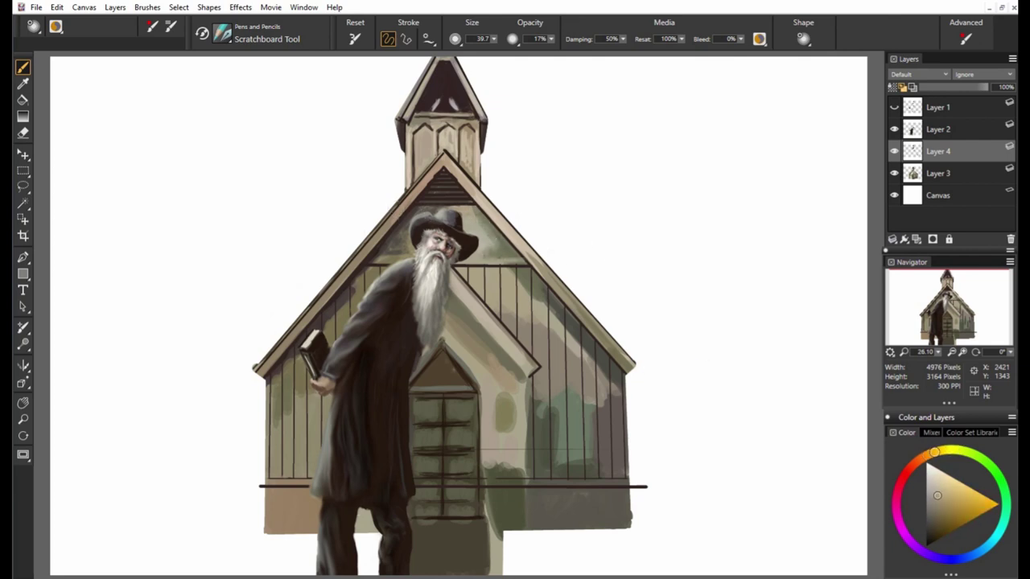
left_click(376, 256, "alt")
left_click(382, 259, "alt")
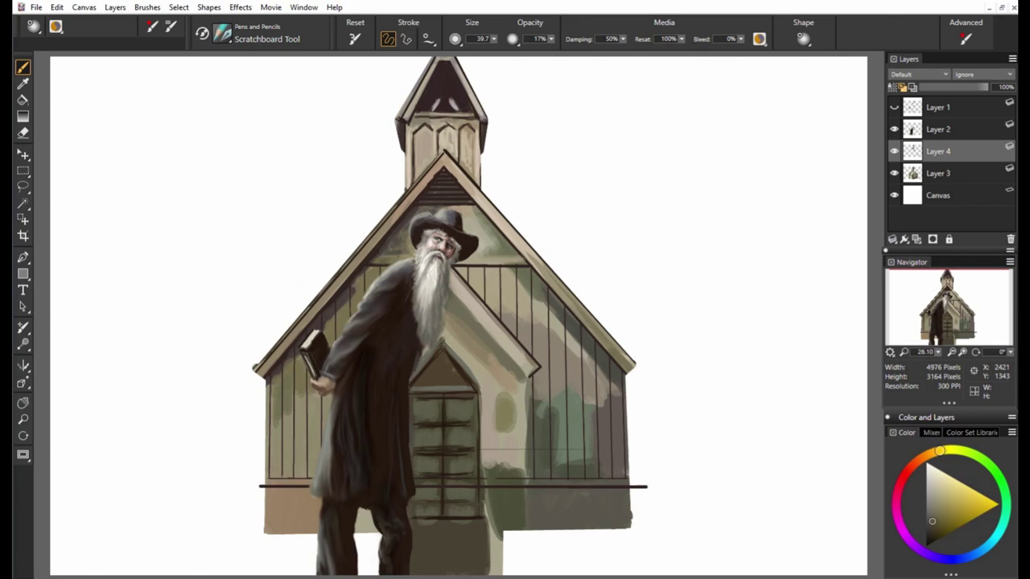
left_click(397, 292, "alt")
left_click(932, 239)
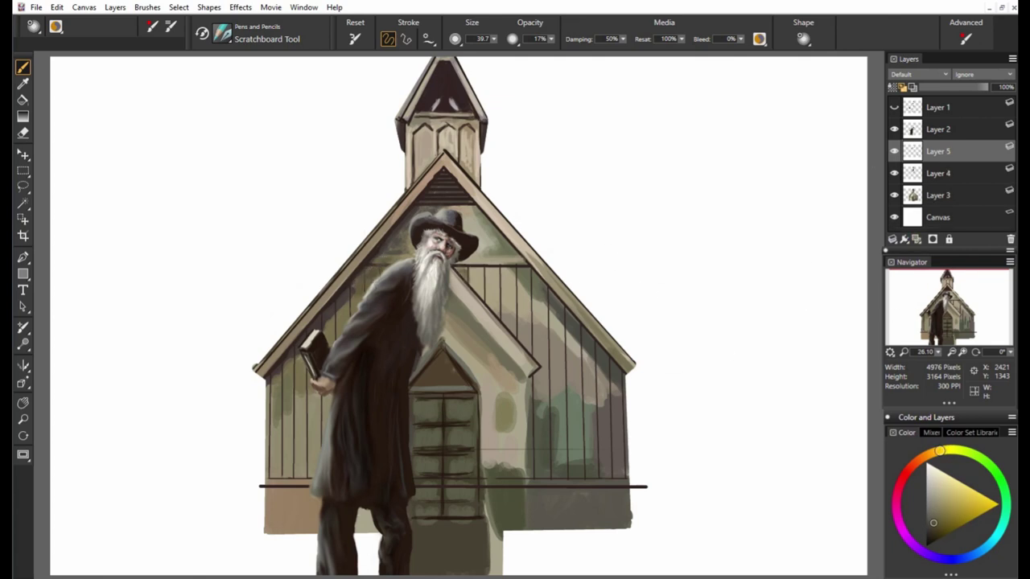
Sample colours and move Layer 5 below Layer 4.
left_click(477, 282, "alt")
left_click(925, 456)
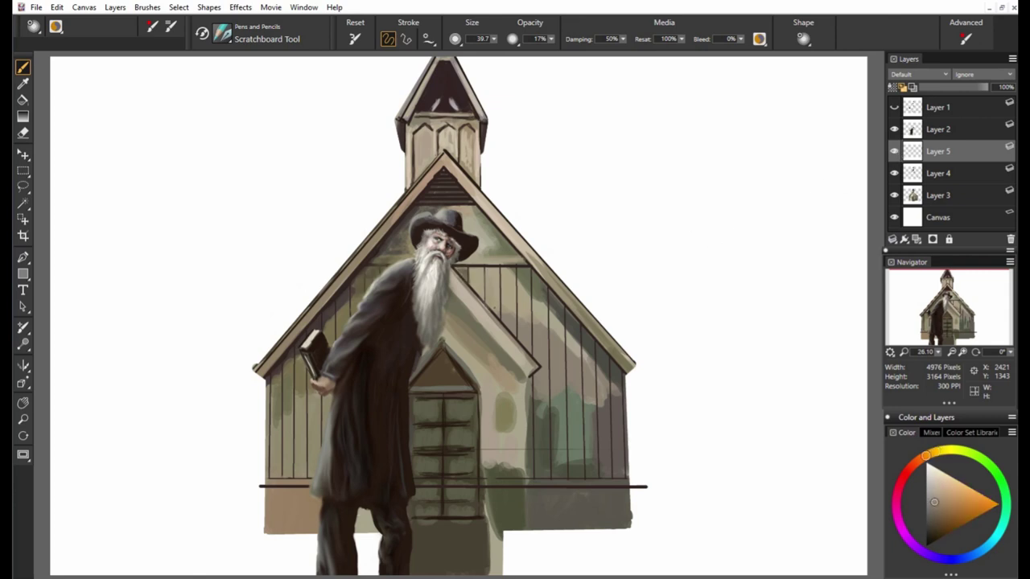
left_click(940, 500)
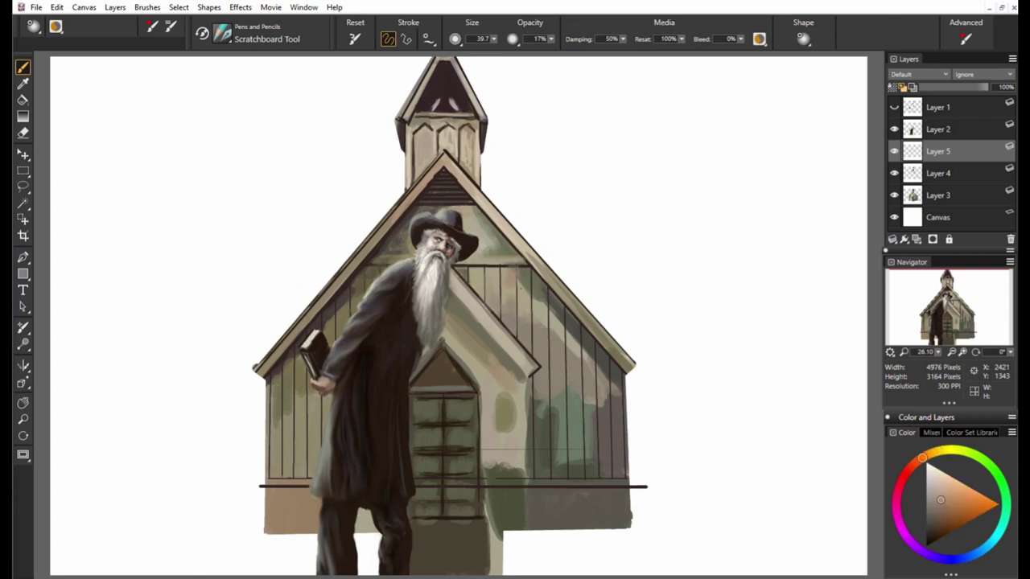
left_click_drag(907, 153, 906, 178)
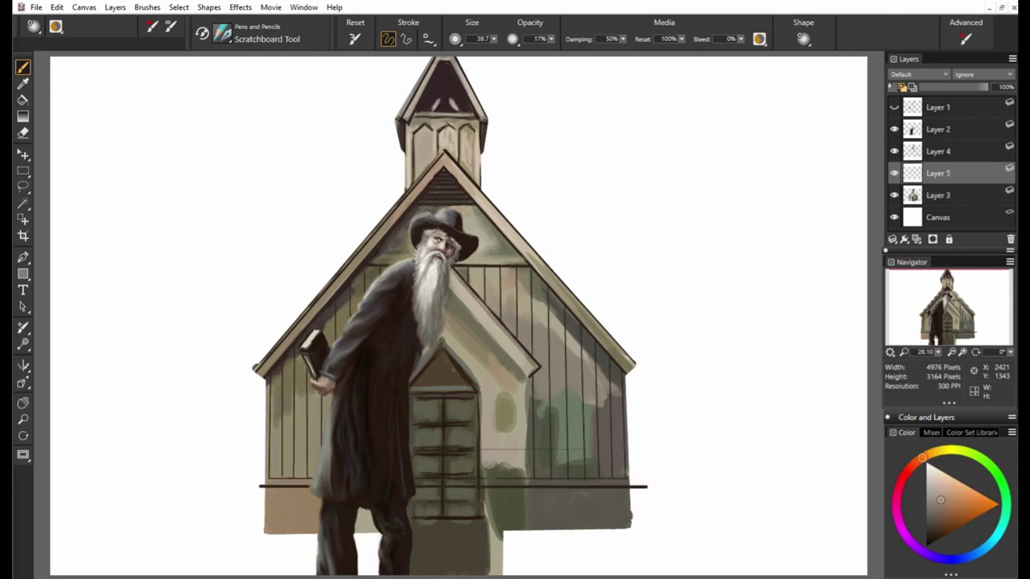
left_click(606, 297, "alt")
Sample orange, lighter and darker orange-brown tones from the church walls.
left_click(583, 354, "alt")
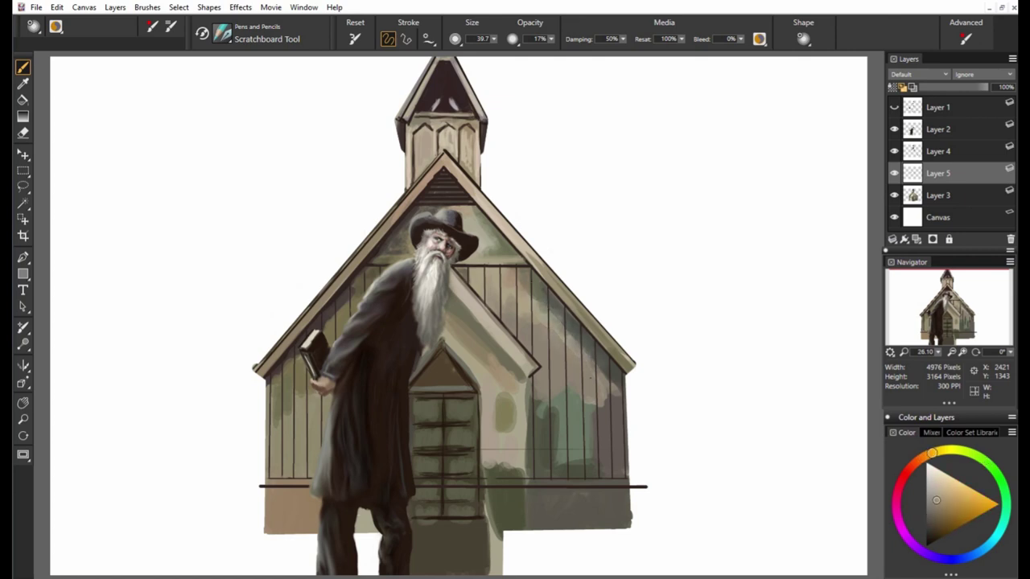
left_click(440, 239, "alt")
left_click(930, 455)
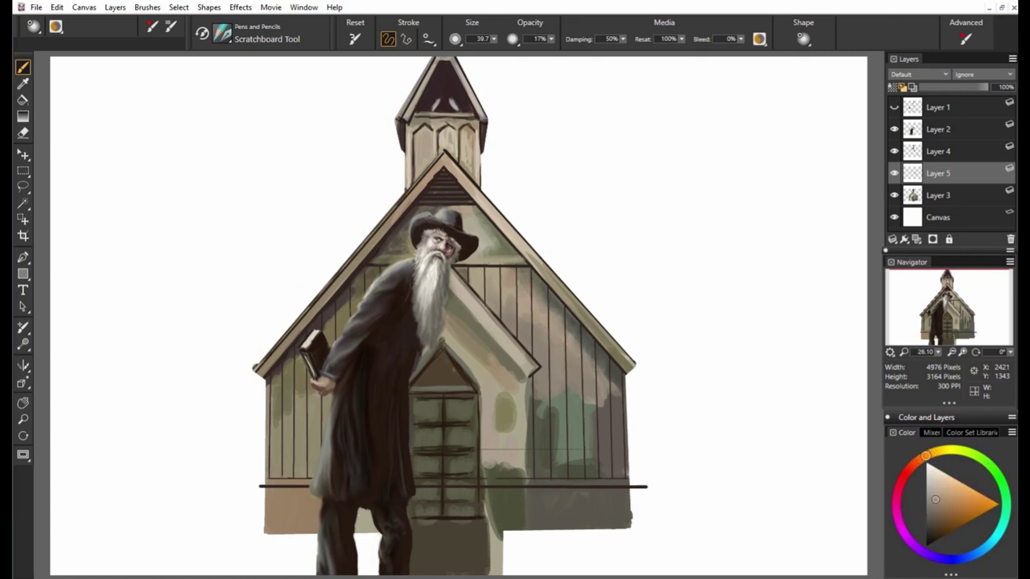
left_click(934, 500)
left_click(375, 315, "alt")
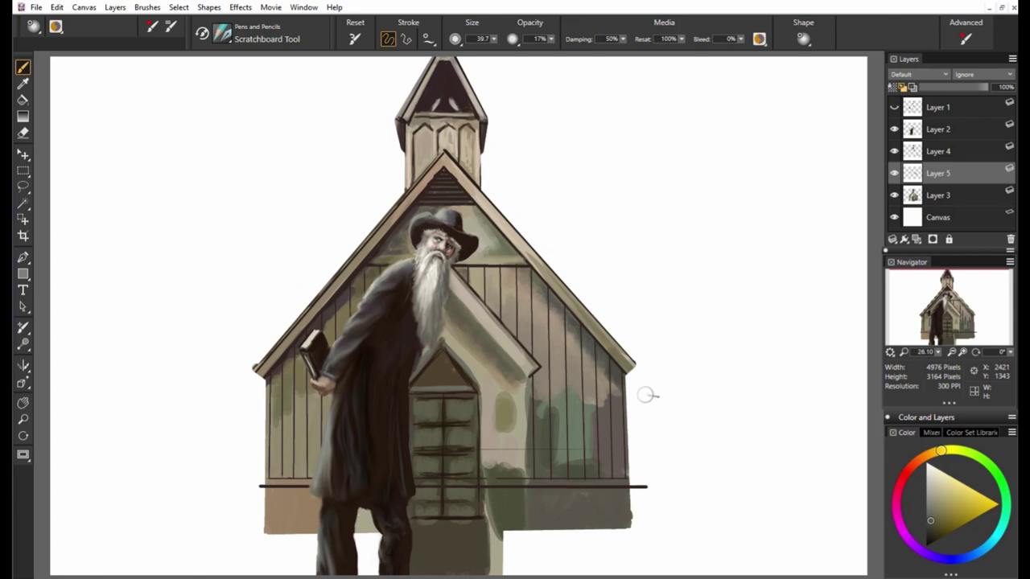
left_click(437, 338, "alt")
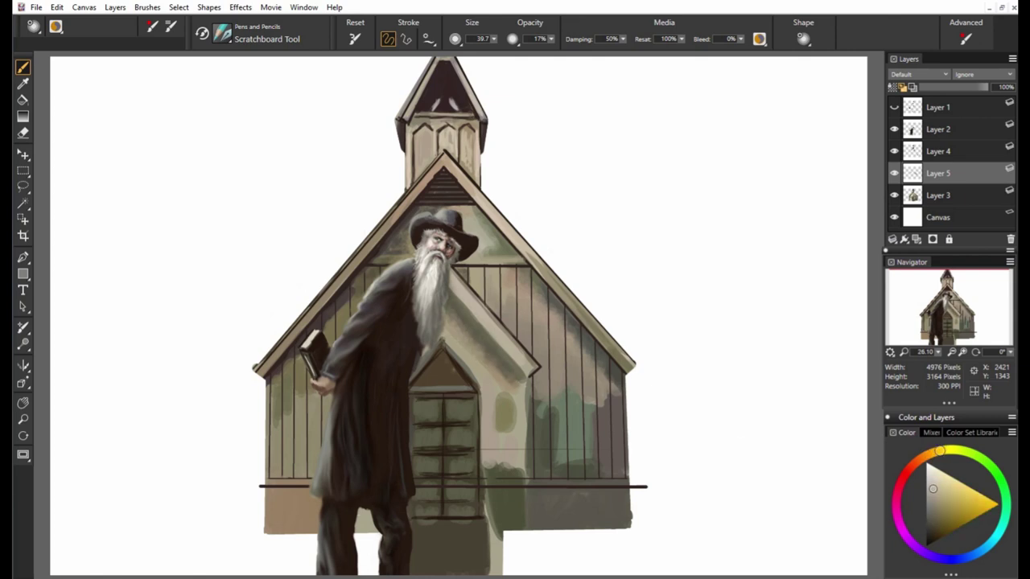
left_click(615, 372, "alt")
left_click(444, 435, "alt")
Paint dark and muted green strokes on the wall right of the church door.
mouse_move(482, 396)
left_mouse_down()
mouse_move(483, 474)
mouse_move(483, 394)
mouse_move(498, 442)
mouse_move(499, 390)
mouse_move(515, 394)
left_mouse_up()
left_click(340, 355, "alt")
left_click(596, 517, "alt")
left_click(507, 403, "alt")
left_click(485, 426, "alt")
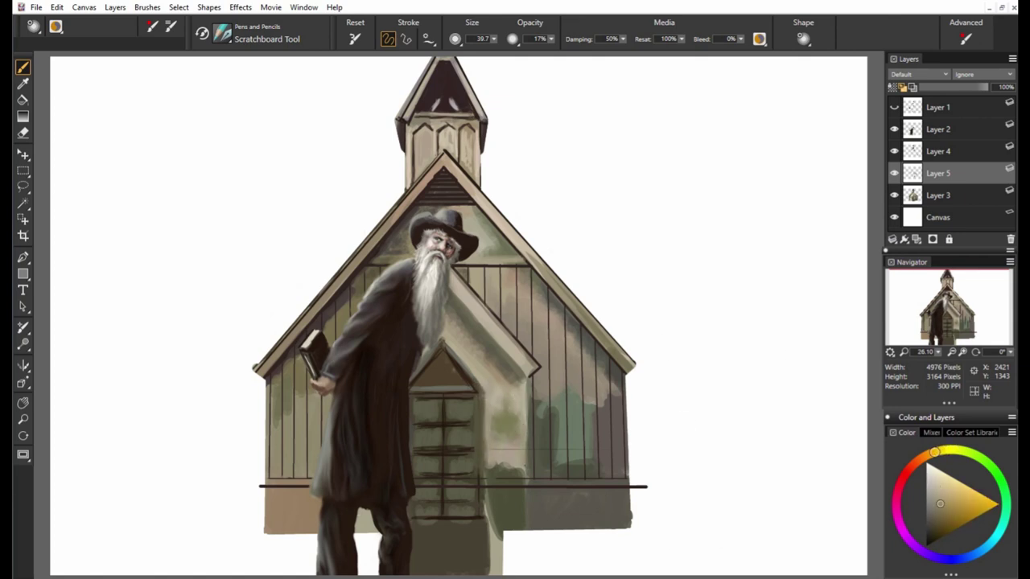
left_click(451, 207, "alt")
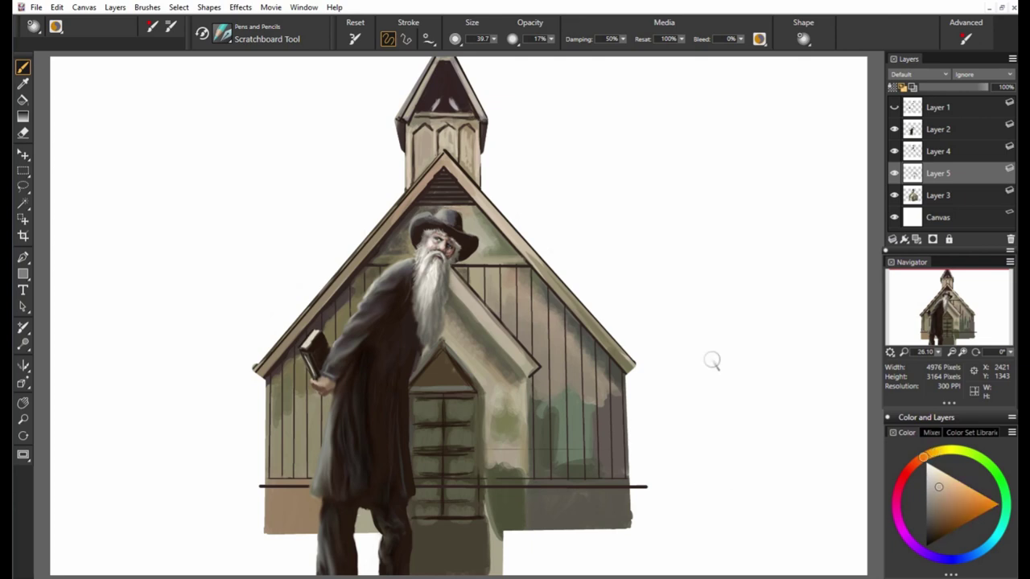
Switch between Layers 3, 4 and 5 and tools, sampling darker, green and door colours.
left_click(444, 174, "alt")
key("ctrl+Up")
key("n")
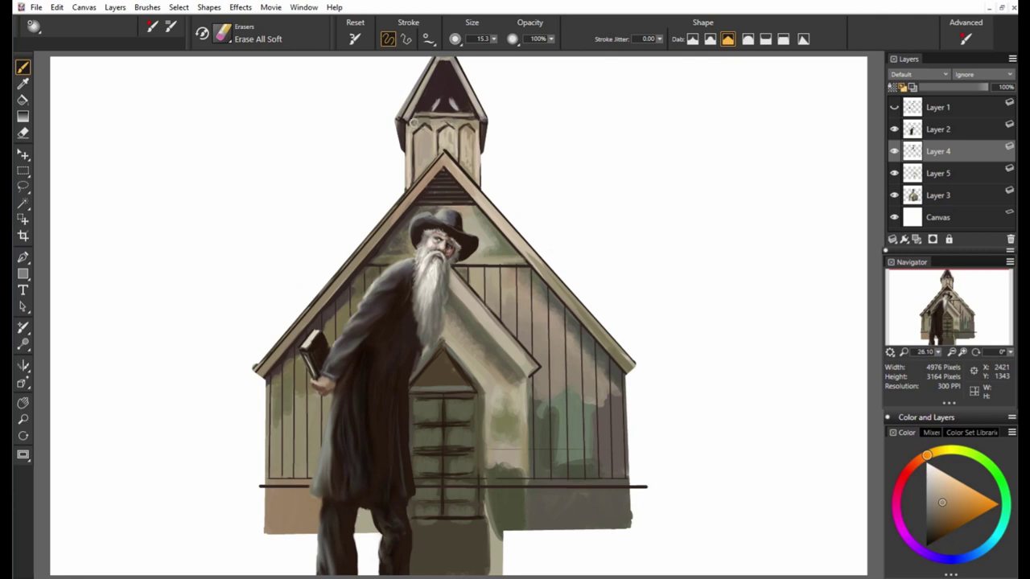
key("ctrl+Down")
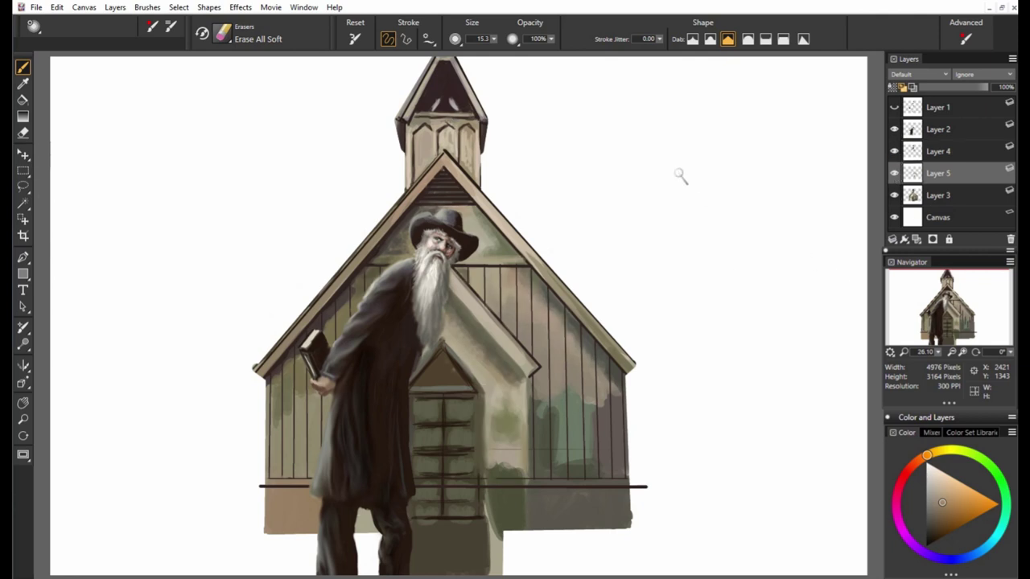
key("n")
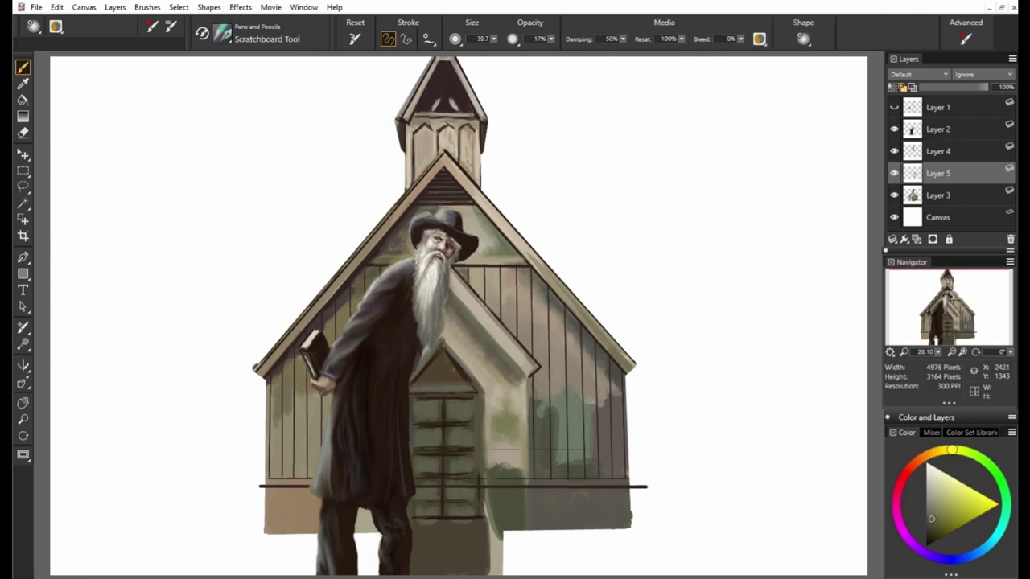
left_click(453, 337, "alt")
left_click(483, 401, "alt")
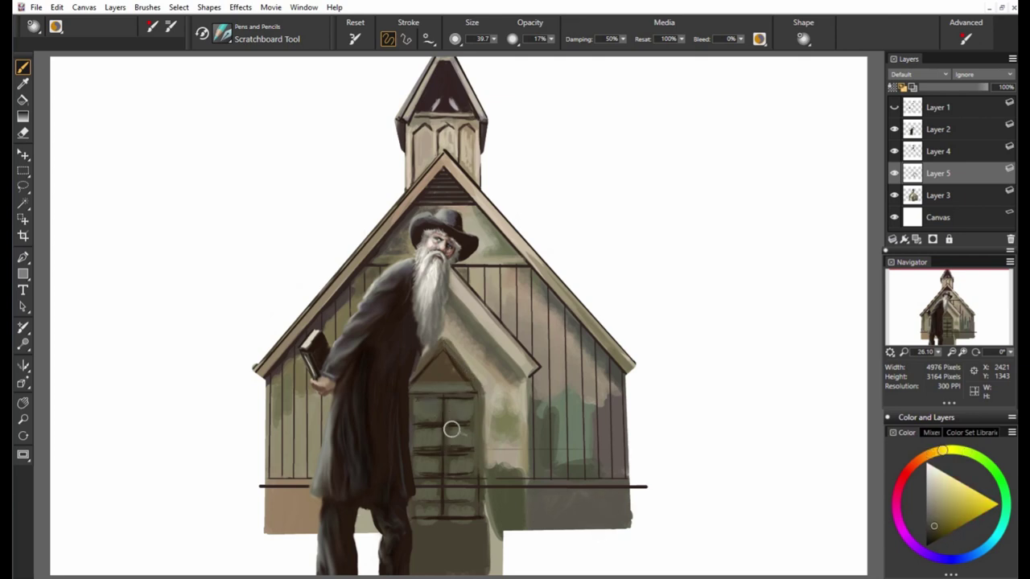
left_click(456, 412, "alt")
left_click(947, 157)
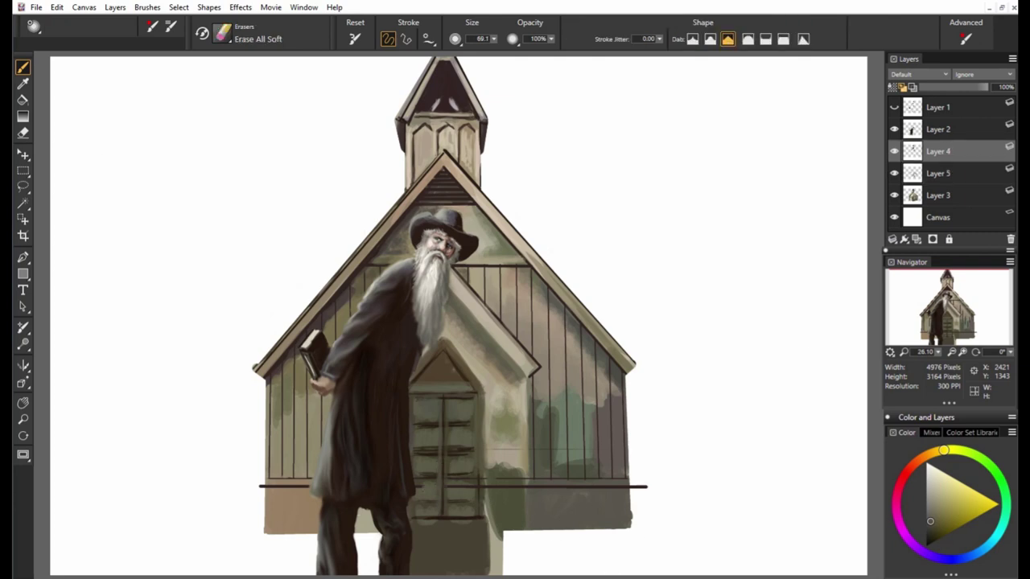
left_click(901, 198)
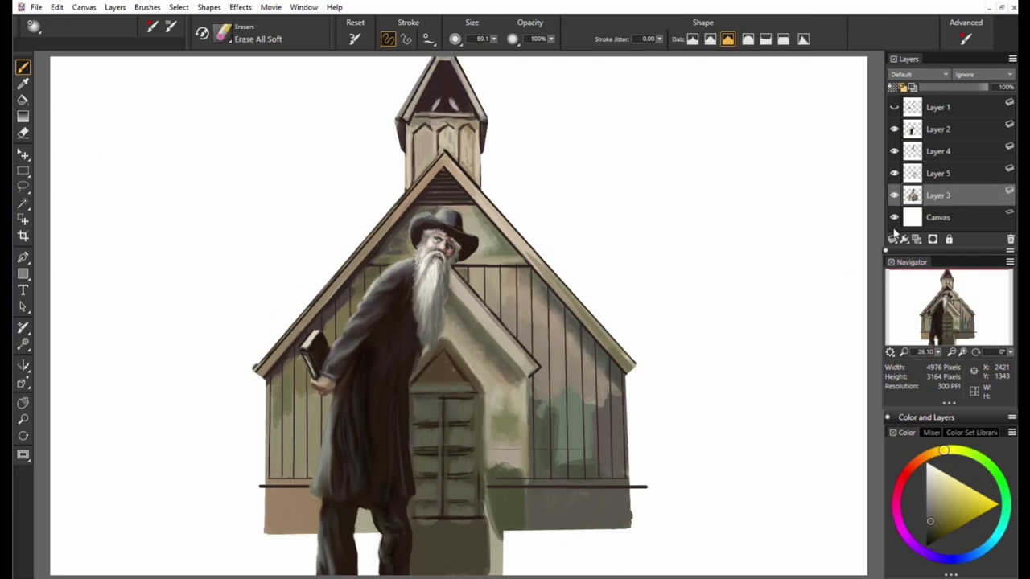
left_click(895, 175)
Darken the gable triangle above the door with dark reddish-brown and try yellow-green and orange tones.
left_click(368, 333, "alt")
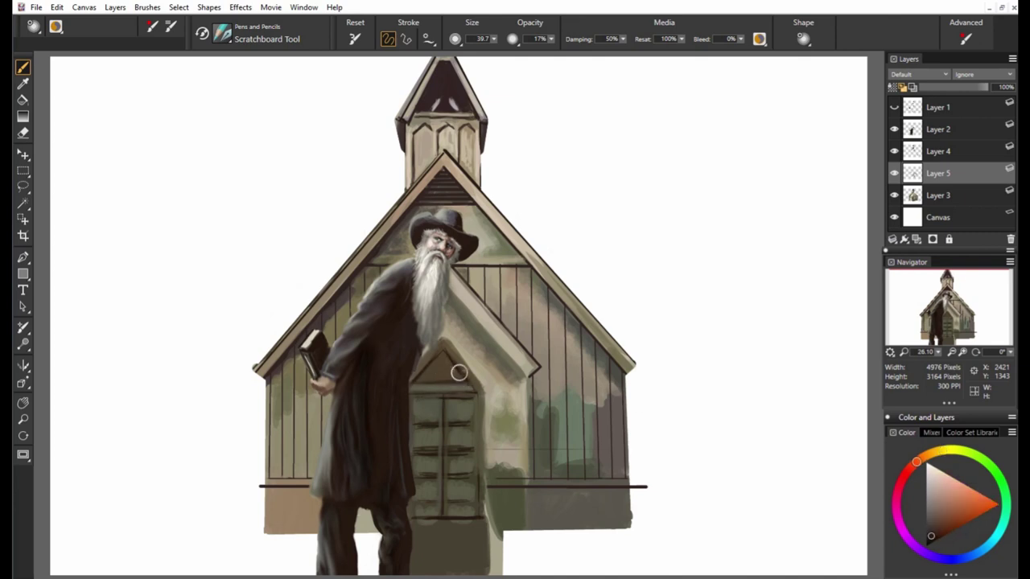
left_click_drag(444, 362, 427, 380)
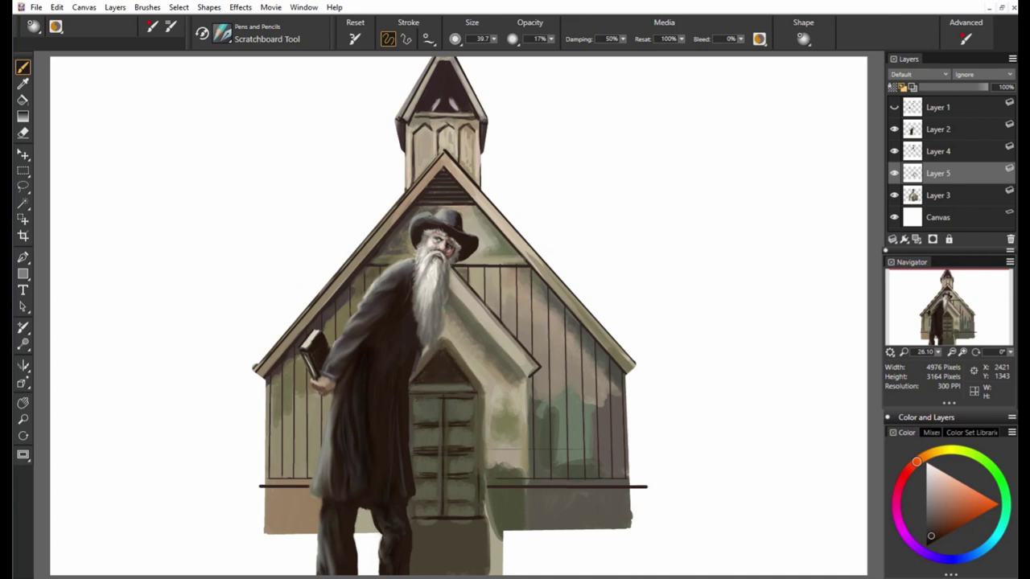
left_click(470, 386, "alt")
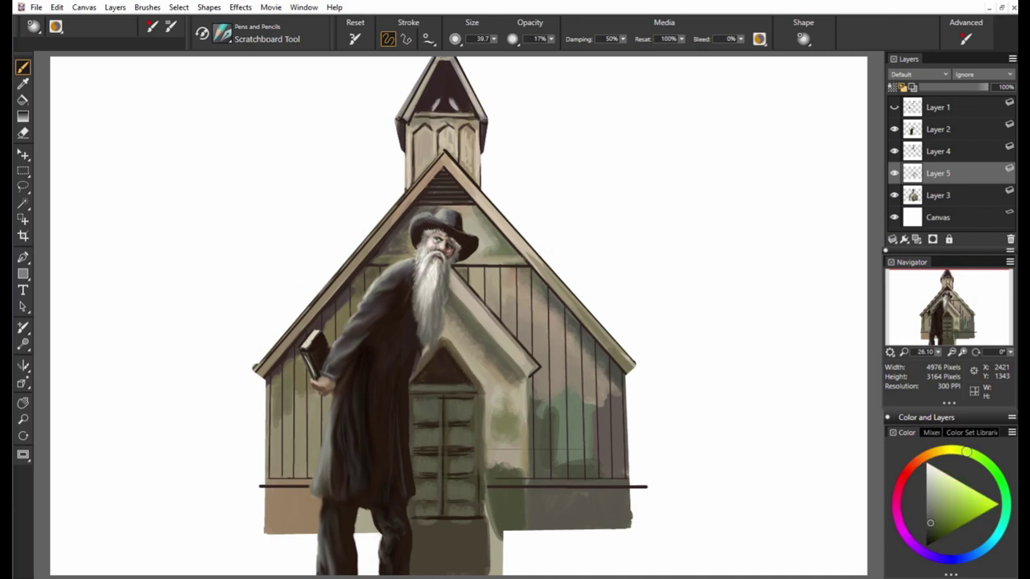
left_click(475, 350, "alt")
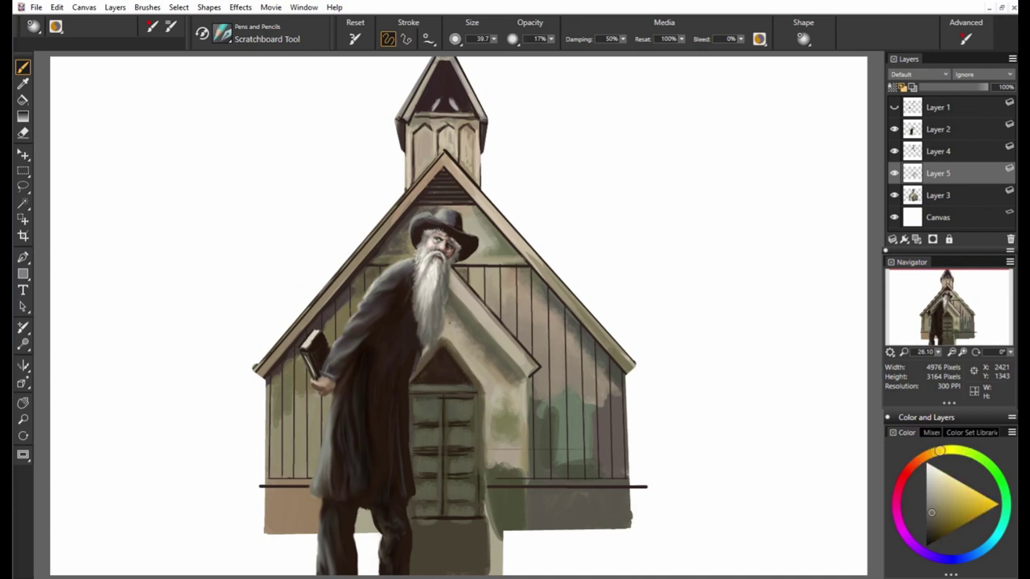
left_click(472, 330, "alt")
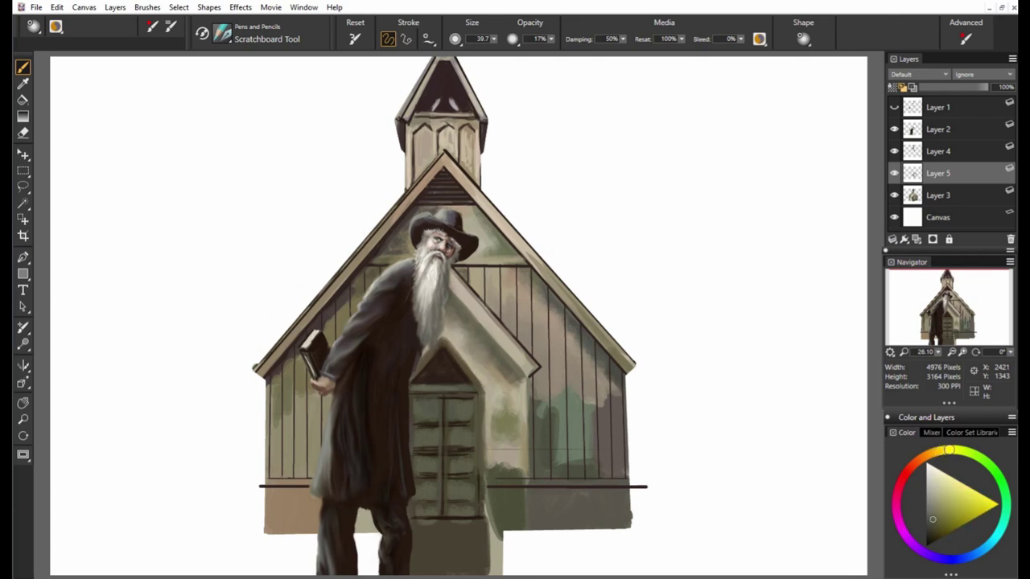
left_click(533, 409, "alt")
Paint grey-green shading along the lower-right wall, then show Layer 1's outline again.
left_click(533, 409, "alt")
left_click_drag(531, 481, 547, 531)
left_click(531, 412, "alt")
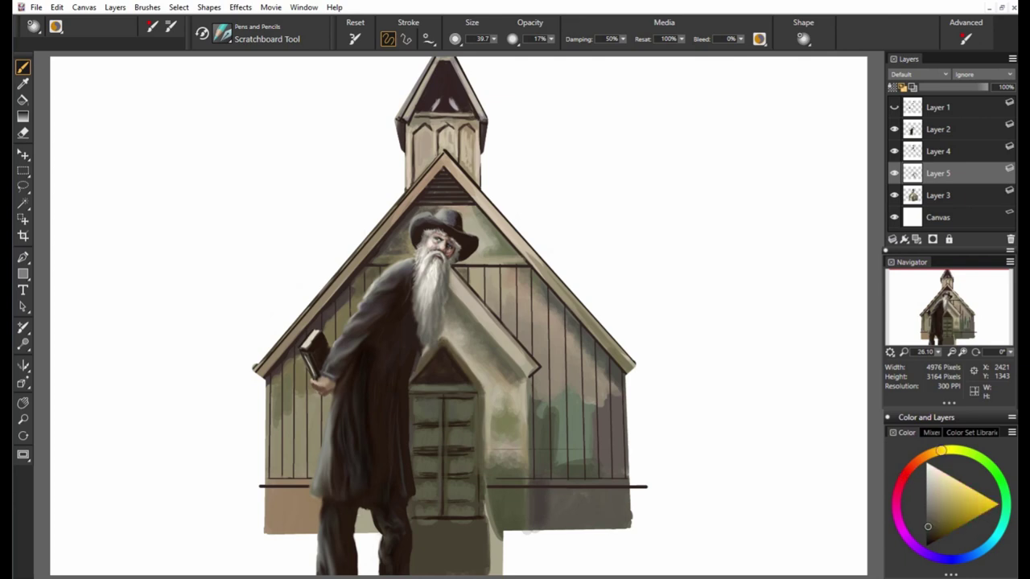
left_click(528, 413, "alt")
mouse_move(551, 481)
left_mouse_down()
mouse_move(573, 527)
mouse_move(602, 524)
left_mouse_up()
left_click(894, 107)
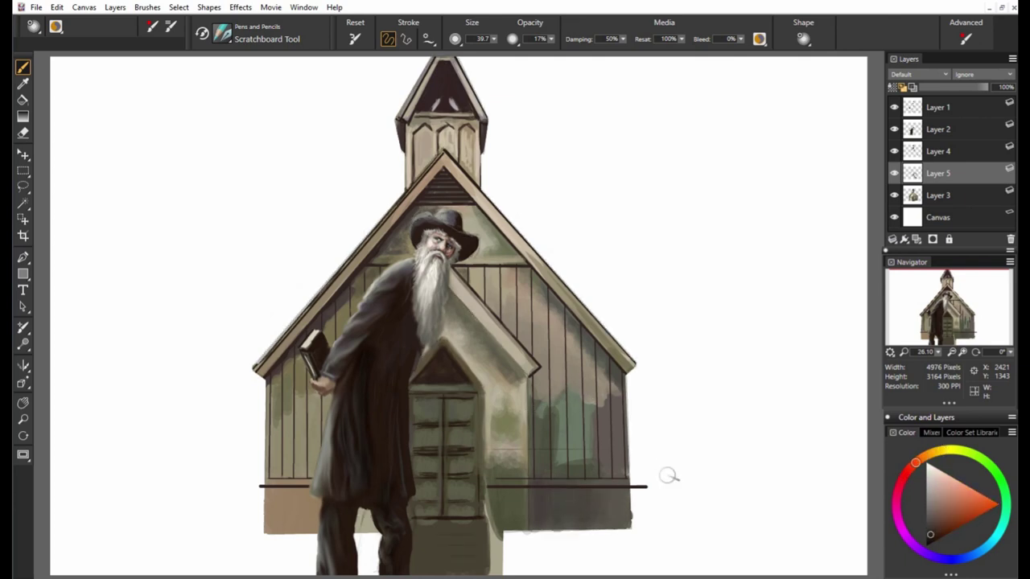
Paint a dark arched window on the right wall and dark strokes beside the man's arm.
mouse_move(573, 403)
left_mouse_down()
mouse_move(587, 437)
mouse_move(559, 459)
mouse_move(587, 420)
mouse_move(568, 400)
left_mouse_up()
mouse_move(558, 451)
left_mouse_down()
mouse_move(572, 390)
mouse_move(577, 455)
left_mouse_up()
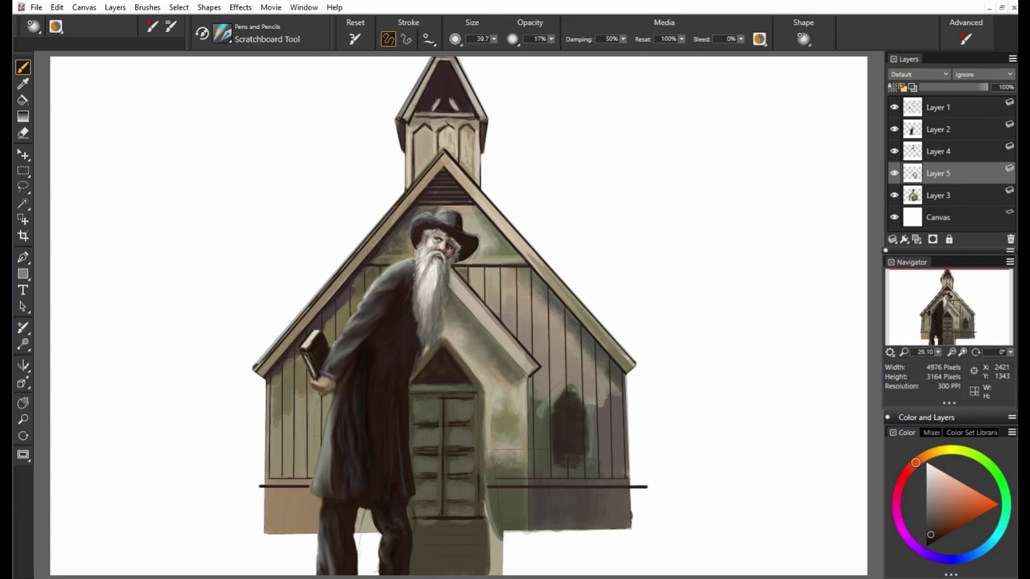
left_click(319, 414, "alt")
mouse_move(318, 403)
left_mouse_down()
mouse_move(320, 428)
mouse_move(330, 426)
mouse_move(321, 459)
left_mouse_up()
left_click_drag(579, 391, 581, 412)
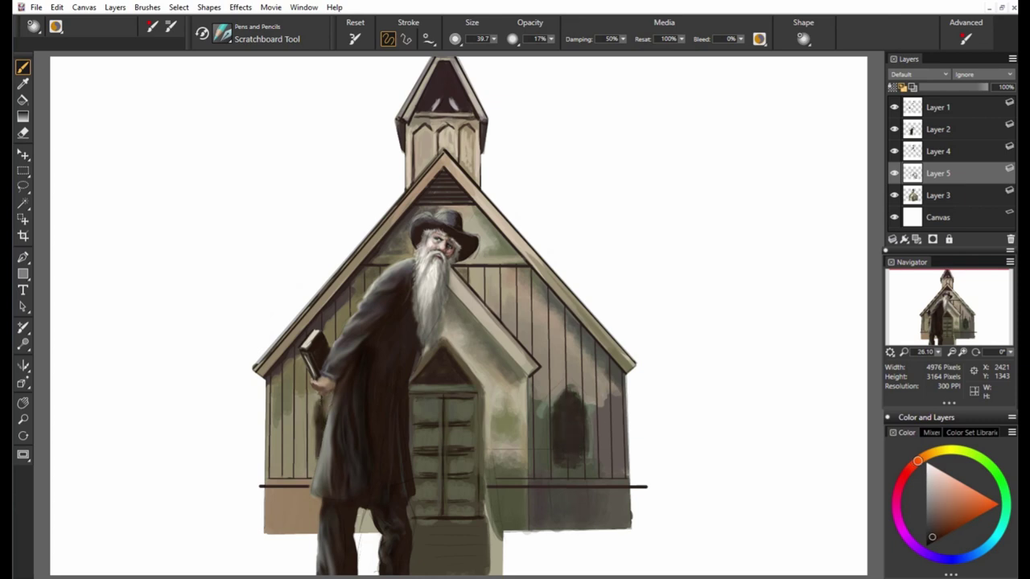
left_click(400, 414, "alt")
left_click_drag(555, 468, 588, 459)
On Layer 2, paint sampled yellow and orange strokes along the man's arm and coat.
key("ctrl+Up")
key("ctrl+Up")
key("e")
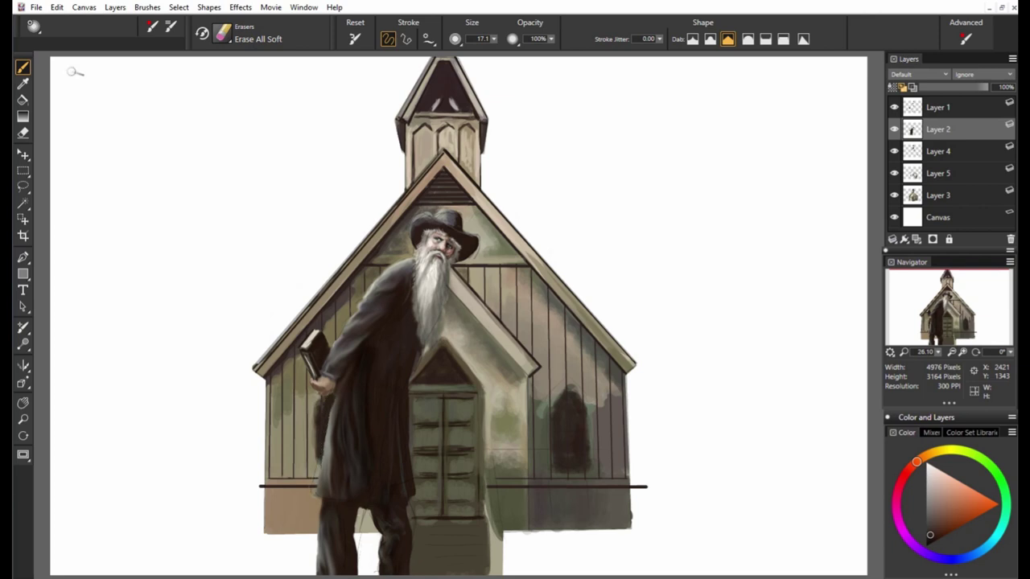
key("b")
left_click(325, 398, "alt")
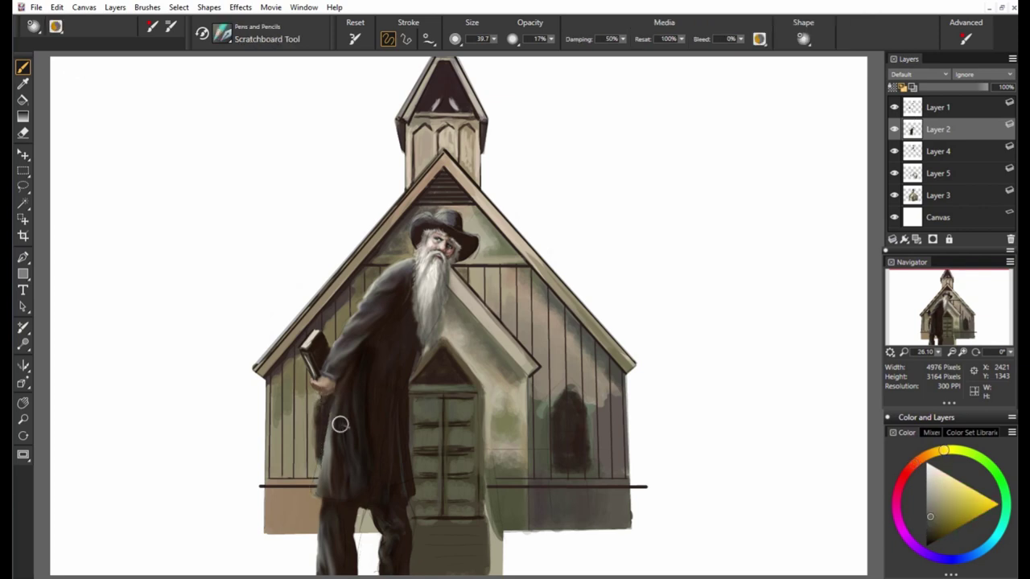
left_click_drag(334, 399, 317, 479)
left_click(338, 395, "alt")
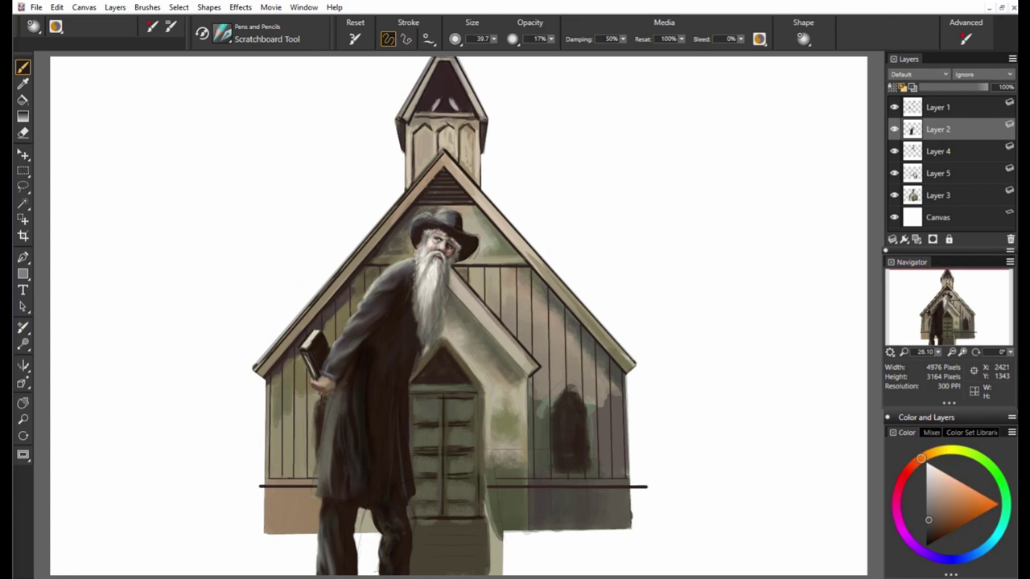
left_click_drag(350, 371, 337, 451)
left_click(364, 373, "alt")
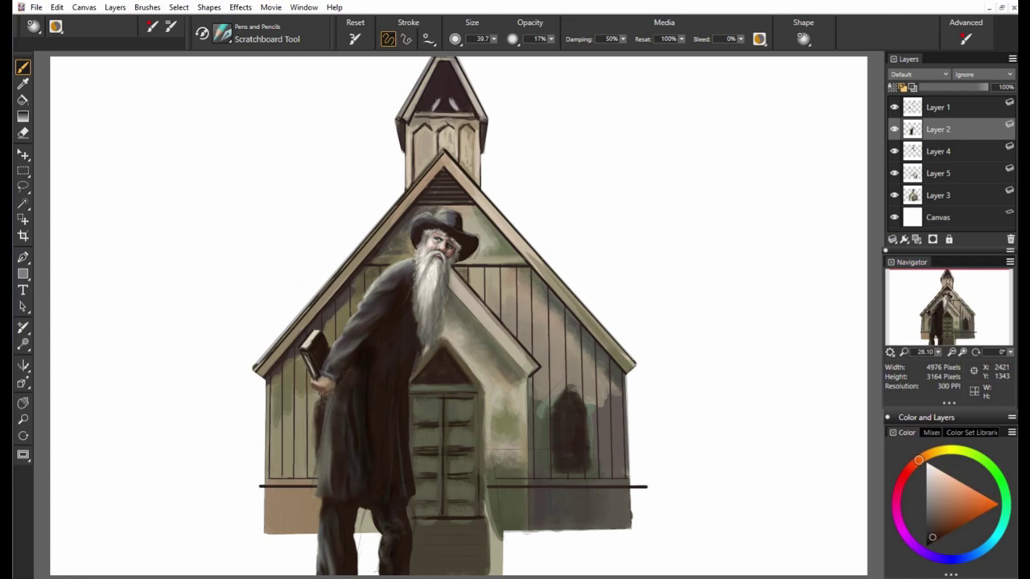
Back on Layer 5, darken the left edge of the man's coat.
left_click(939, 175)
left_click(318, 401, "alt")
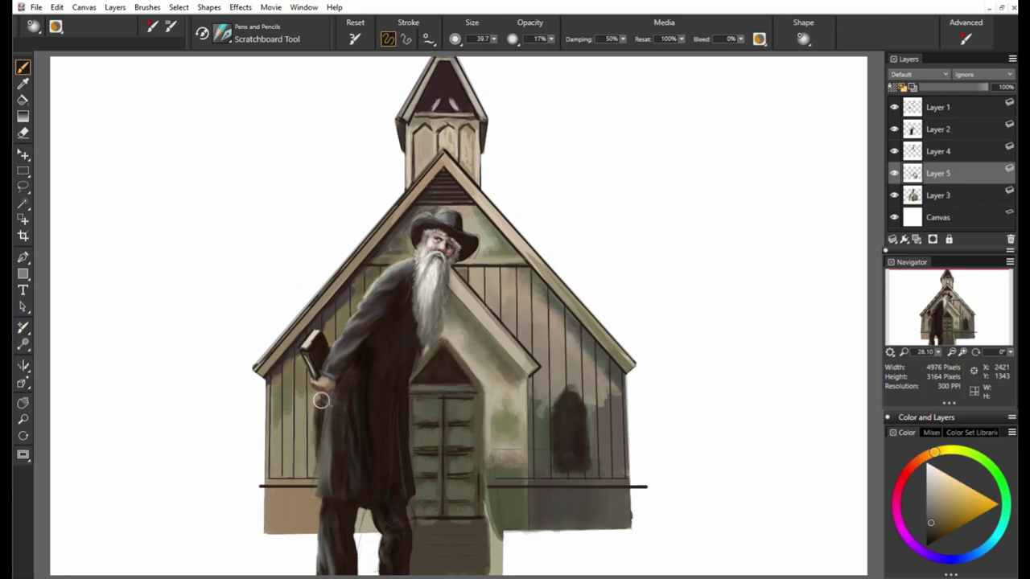
left_click_drag(320, 402, 317, 471)
Sample green, red-orange, dark olive and darker brown shades from the painting.
left_click(562, 388, "alt")
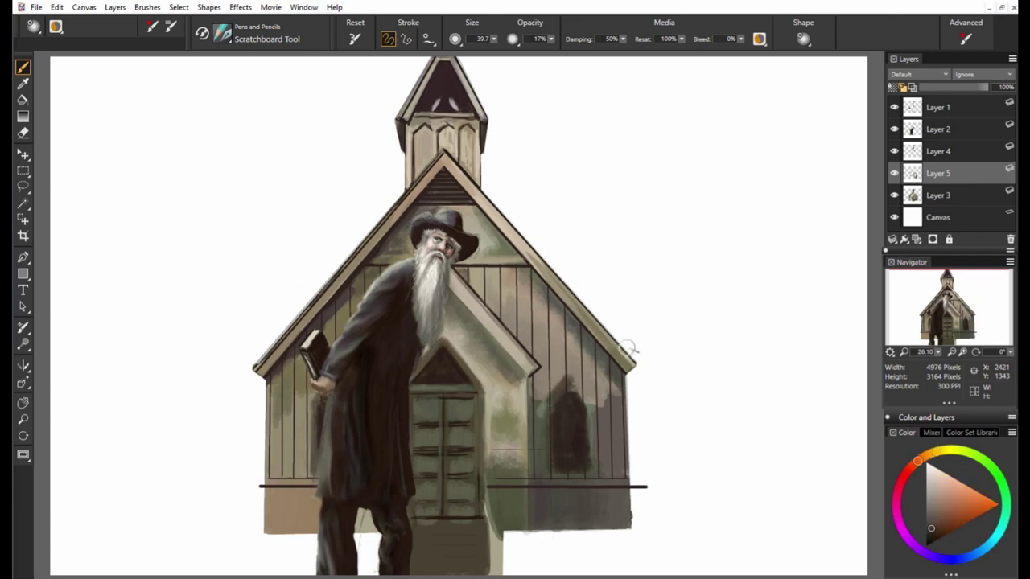
left_click(583, 385, "alt")
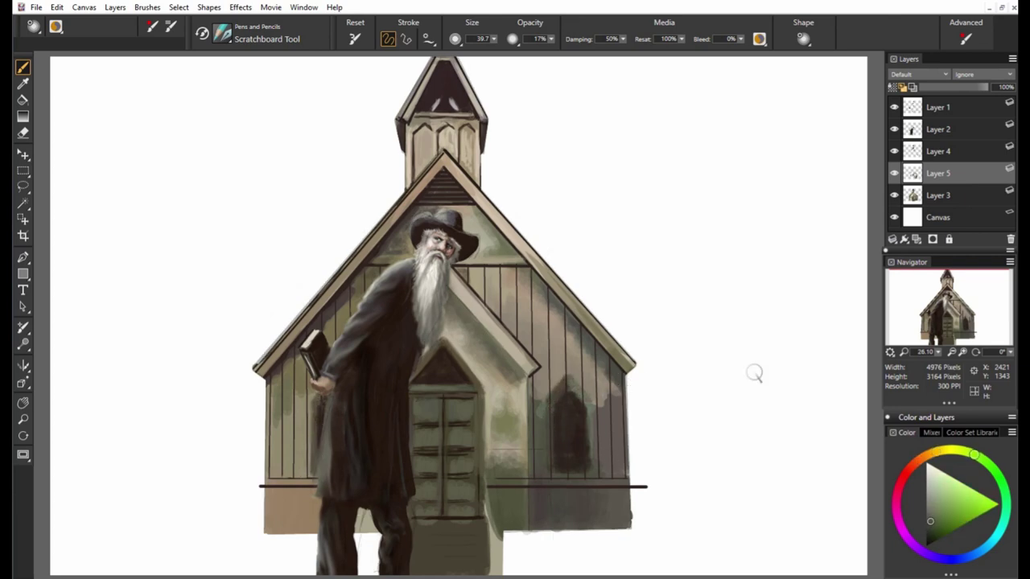
left_click(609, 414, "alt")
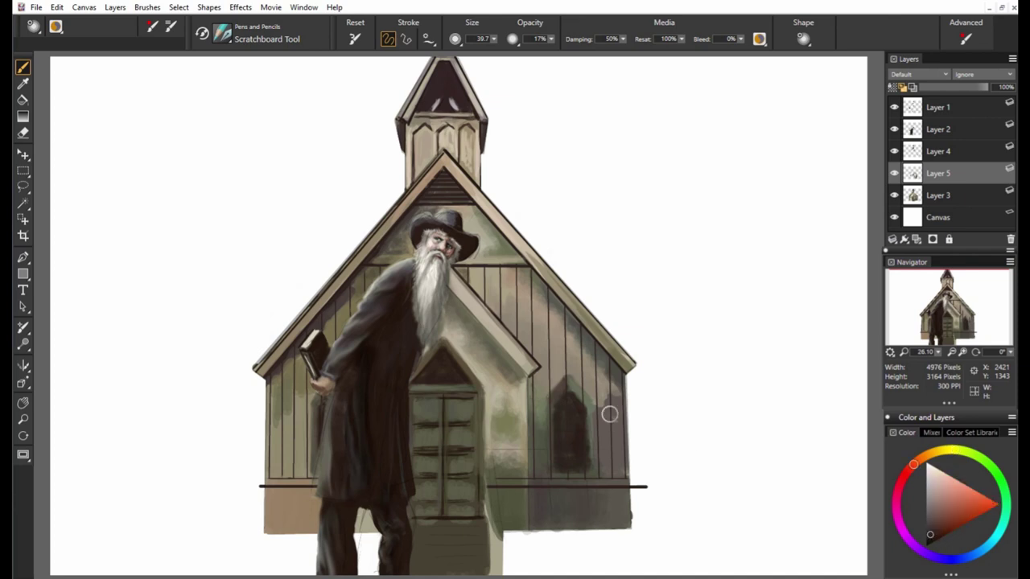
left_click(593, 367, "alt")
left_click(573, 435, "alt")
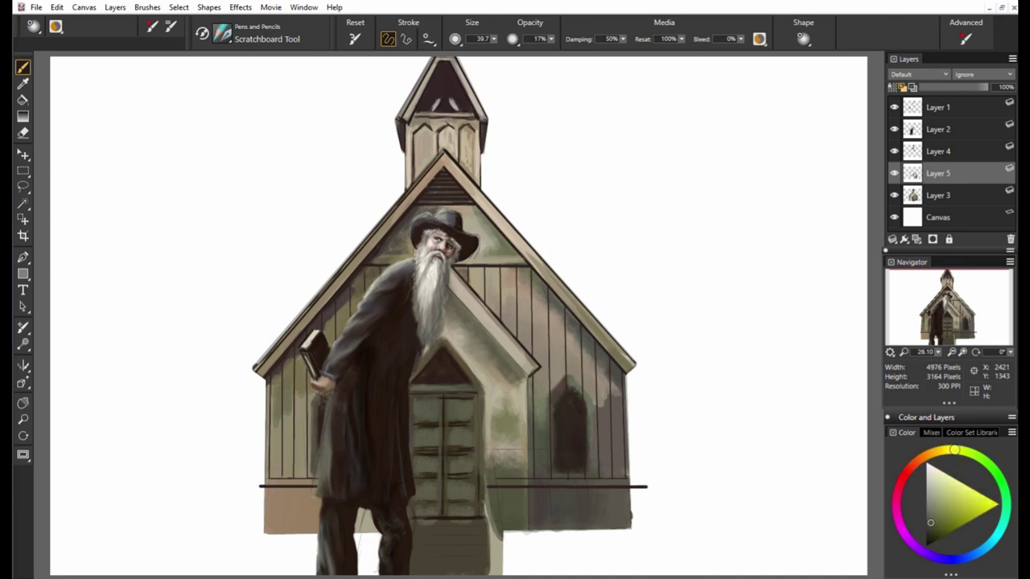
left_click(458, 430, "alt")
left_click(601, 471, "alt")
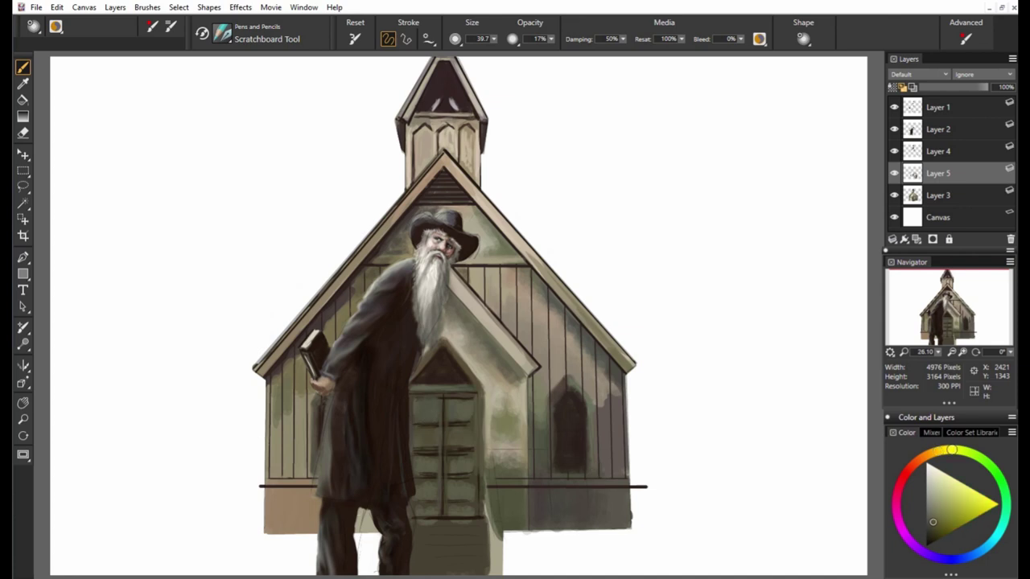
left_click(439, 473, "alt")
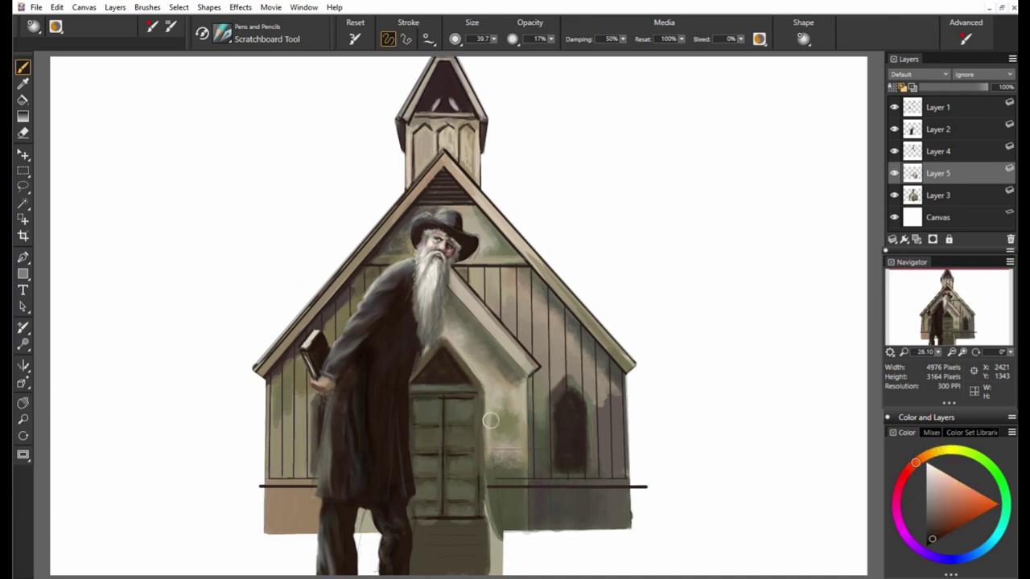
Hide Layer 1's line-art and draw straight dark lines for the door's lintel, sill and edges.
scroll(450, 451, "up", 5)
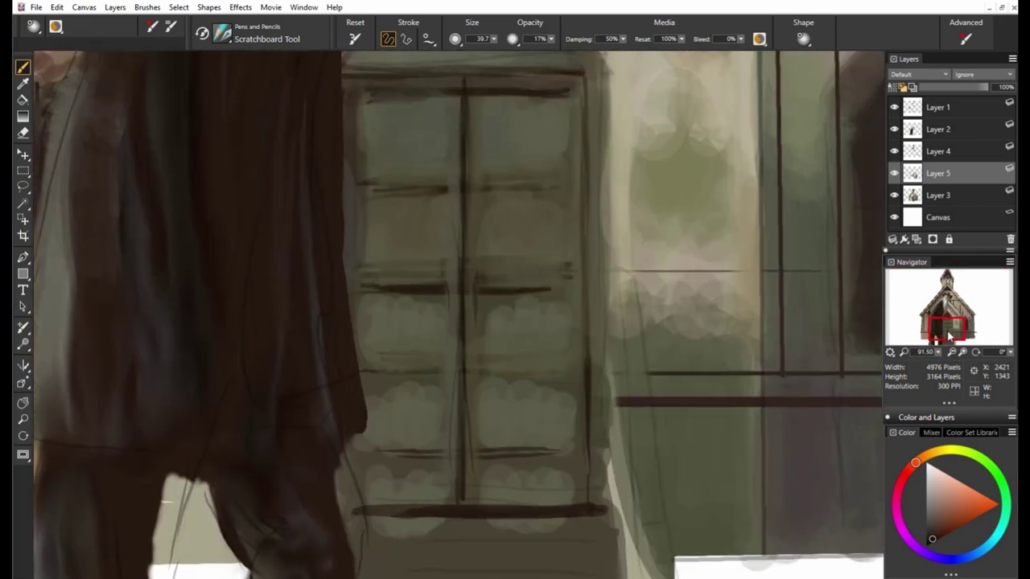
left_click(894, 107)
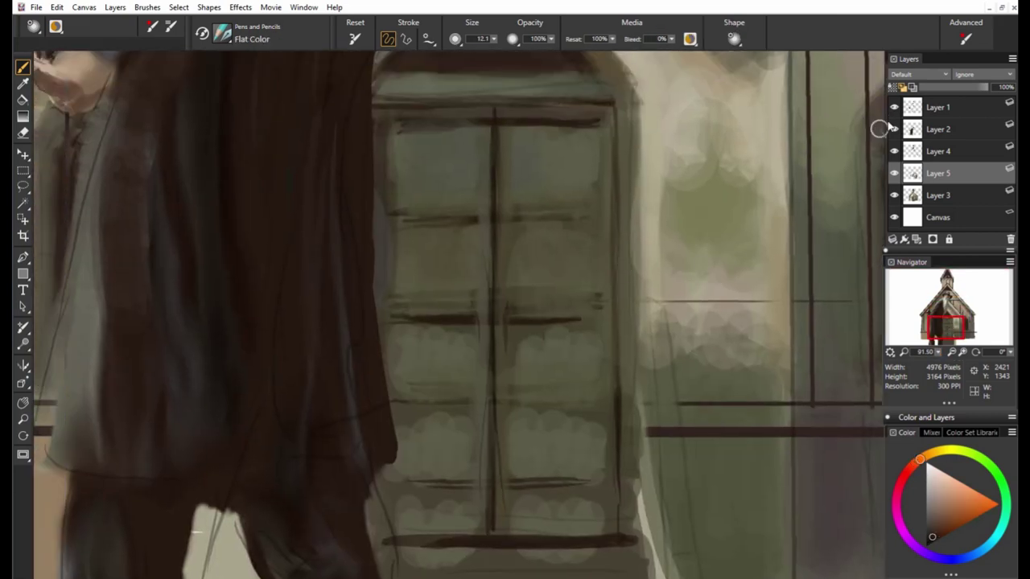
left_click_drag(370, 103, 613, 102)
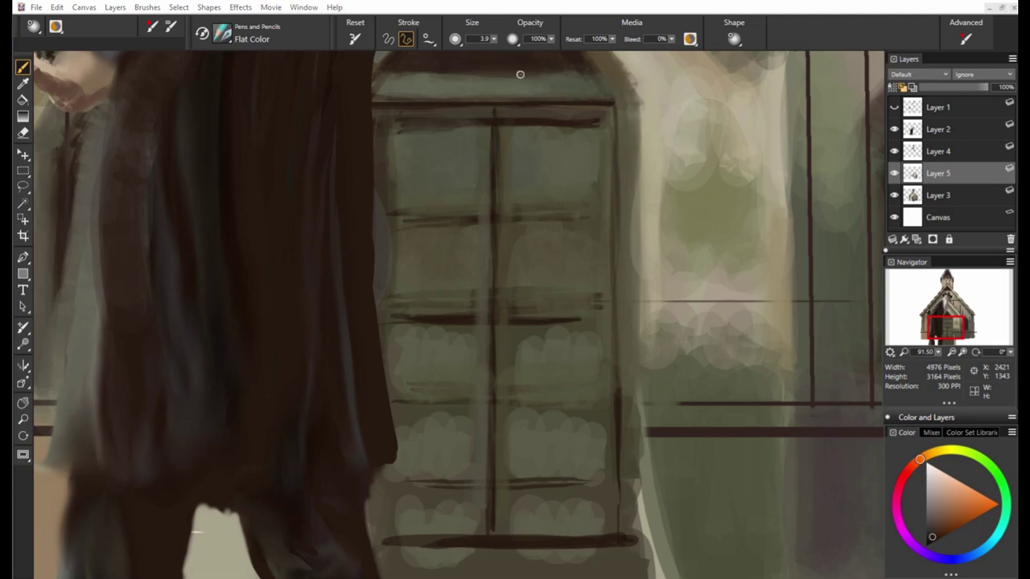
left_click(613, 541, "shift")
left_click_drag(384, 536, 366, 538)
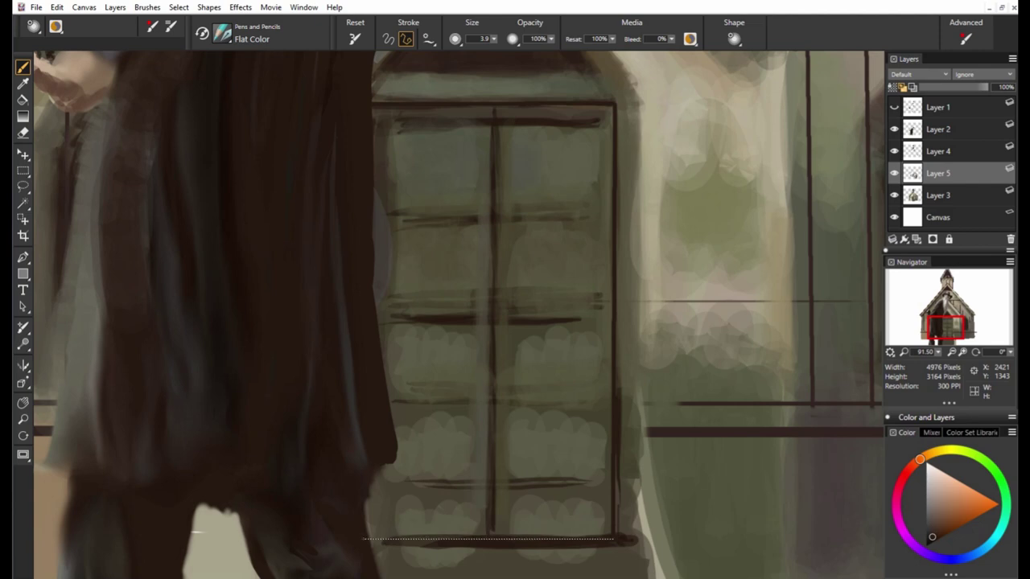
left_click(495, 536, "shift")
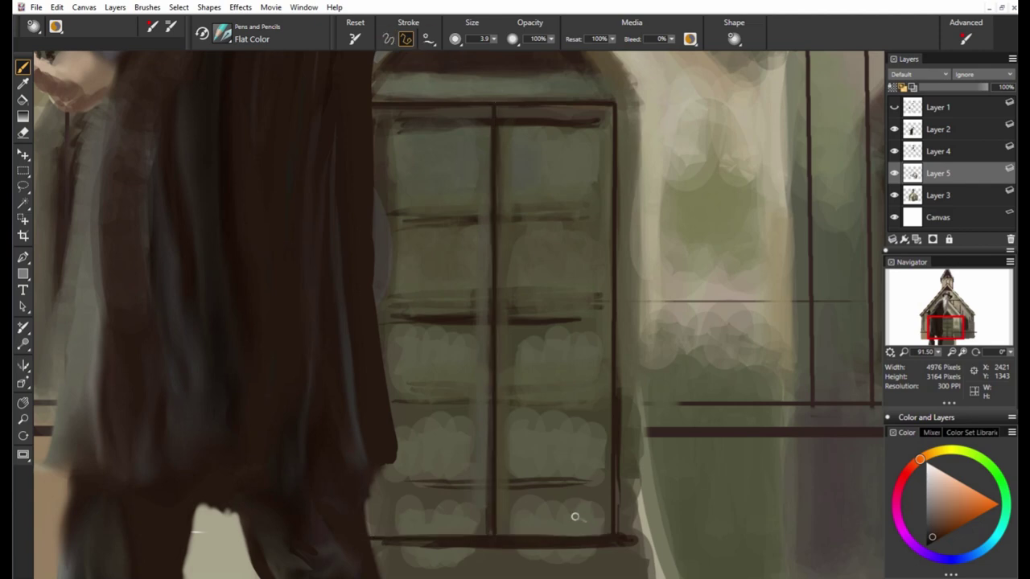
left_click(371, 104)
left_click(370, 537, "shift")
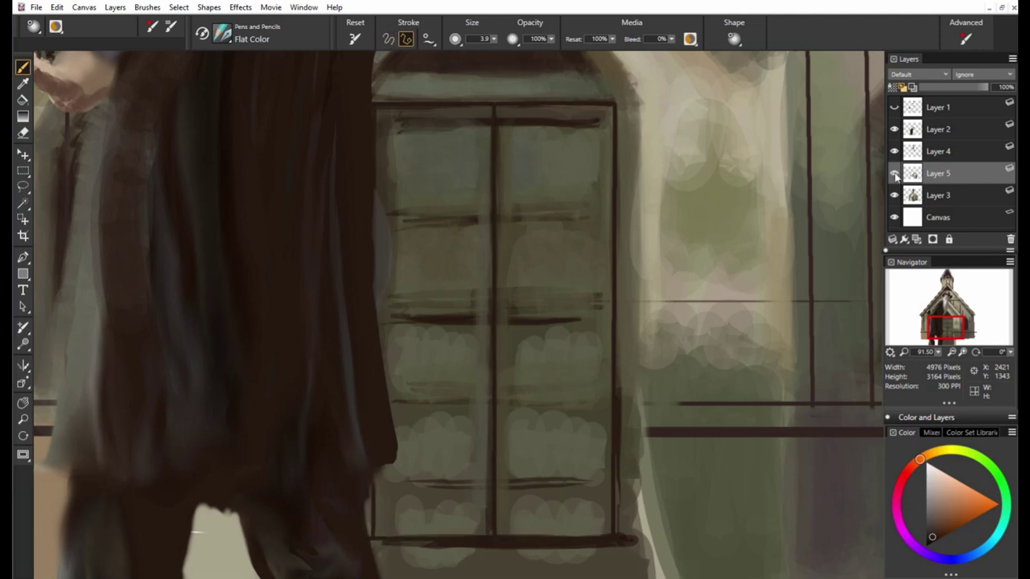
At brush size 2.8, draw the door's top rail, bottom rail and inner edges.
key("bracketleft")
left_click(391, 124)
left_click(601, 138, "shift")
left_click(600, 481, "shift")
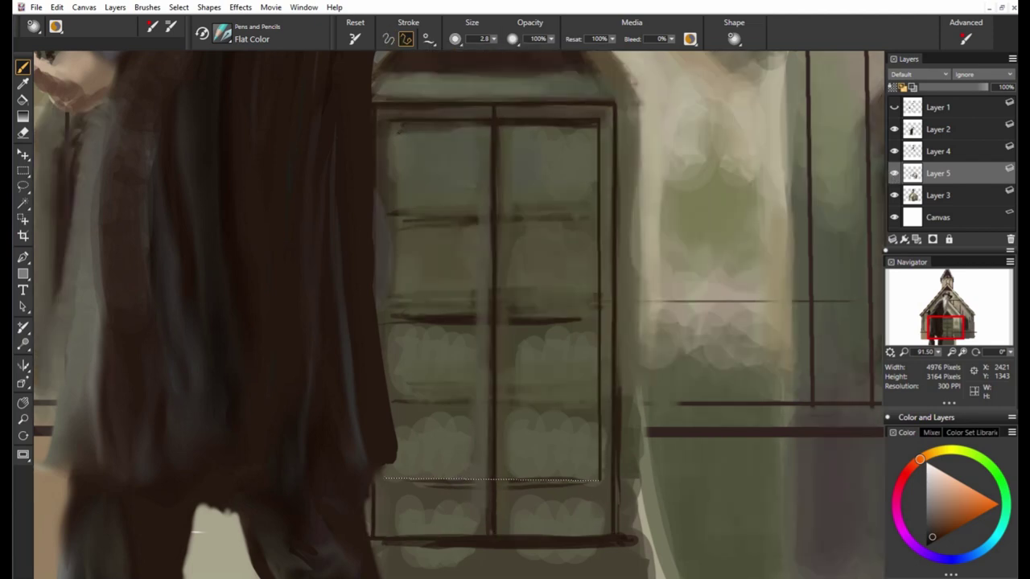
left_click(385, 481, "shift")
left_click(387, 120, "shift")
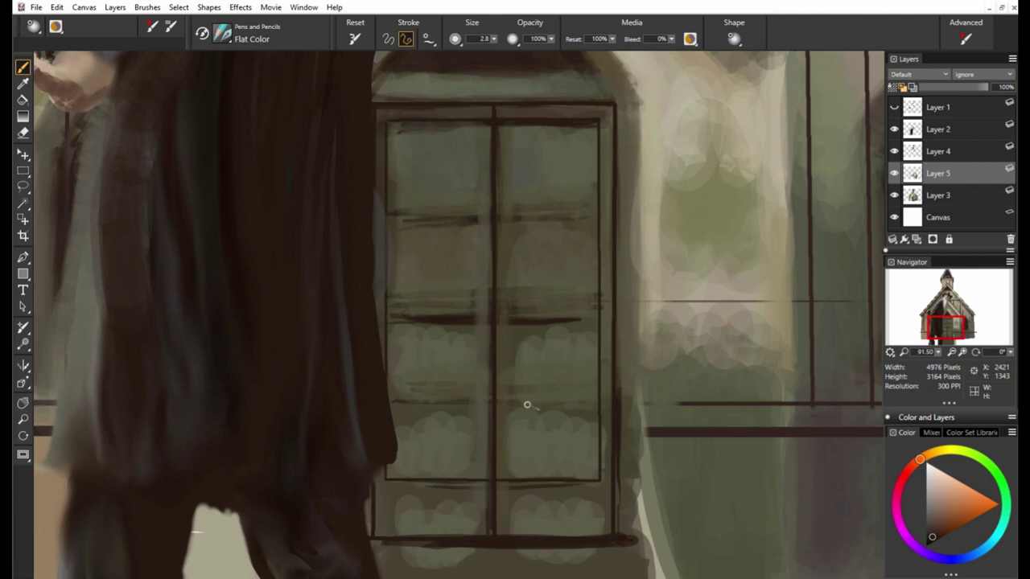
Add the door's middle, upper and lower rails and a vertical mullion.
left_click(600, 319, "shift")
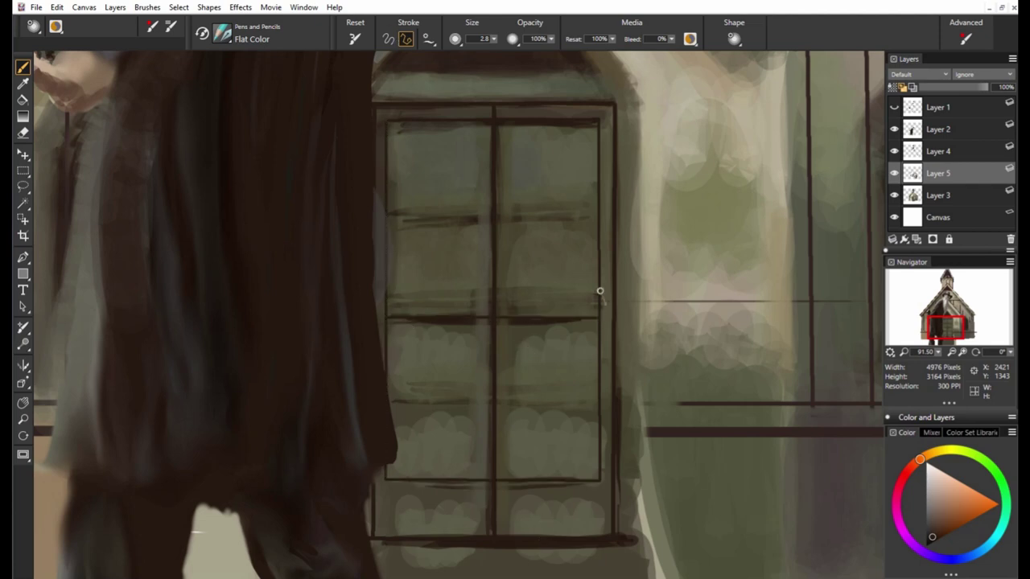
left_click(599, 218, "shift")
left_click(386, 400)
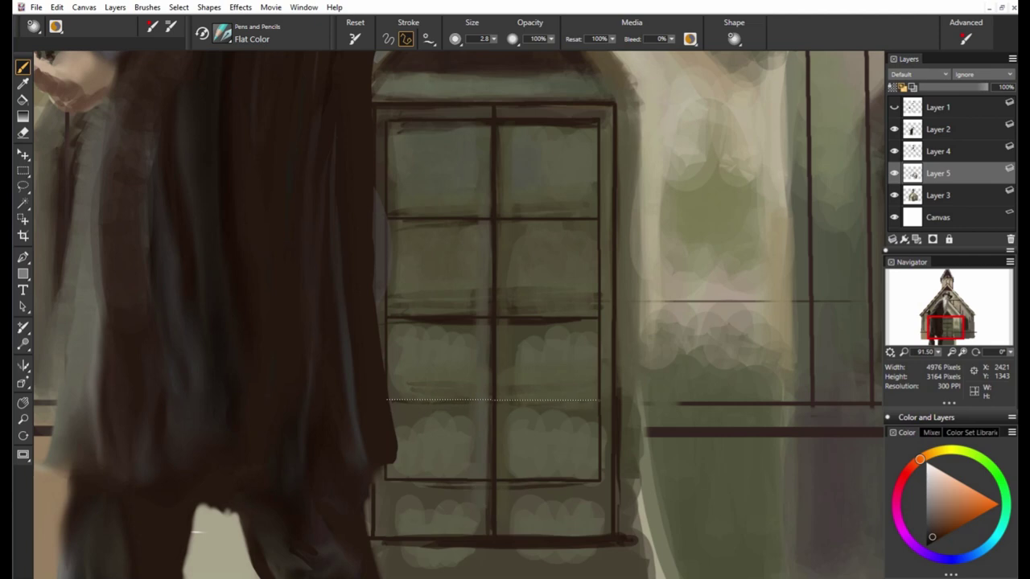
left_click(600, 399, "shift")
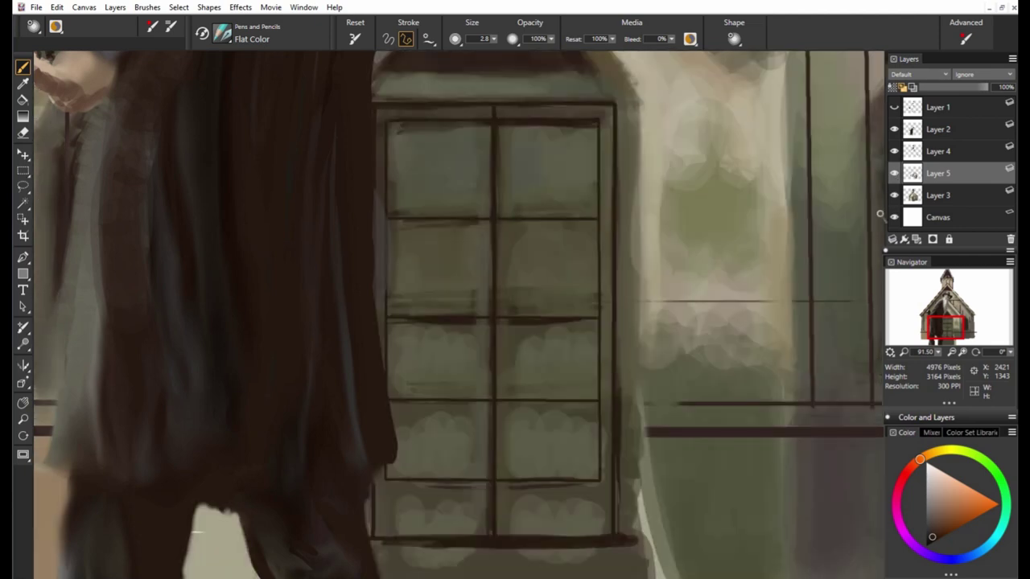
left_click(508, 480, "shift")
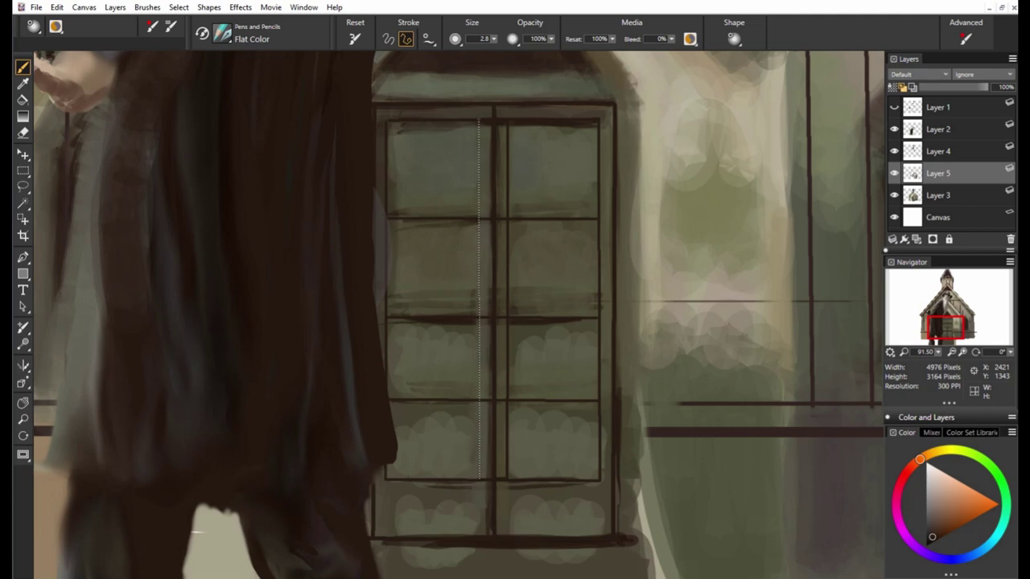
left_click(480, 479, "shift")
left_click(938, 195)
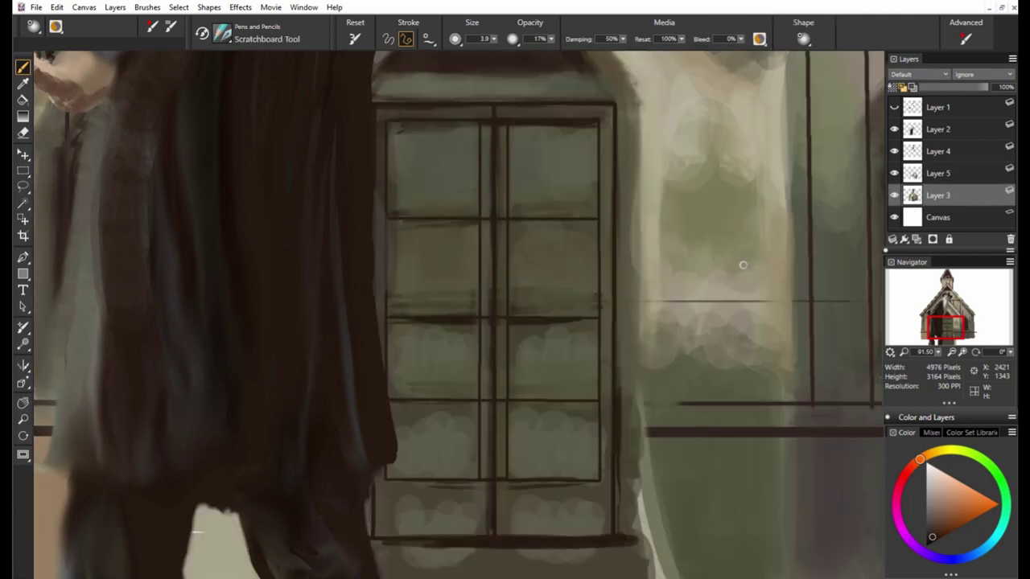
Switch to the low-opacity freehand Scratchboard Tool and sample colours from the door.
left_click(498, 141, "alt")
key("b")
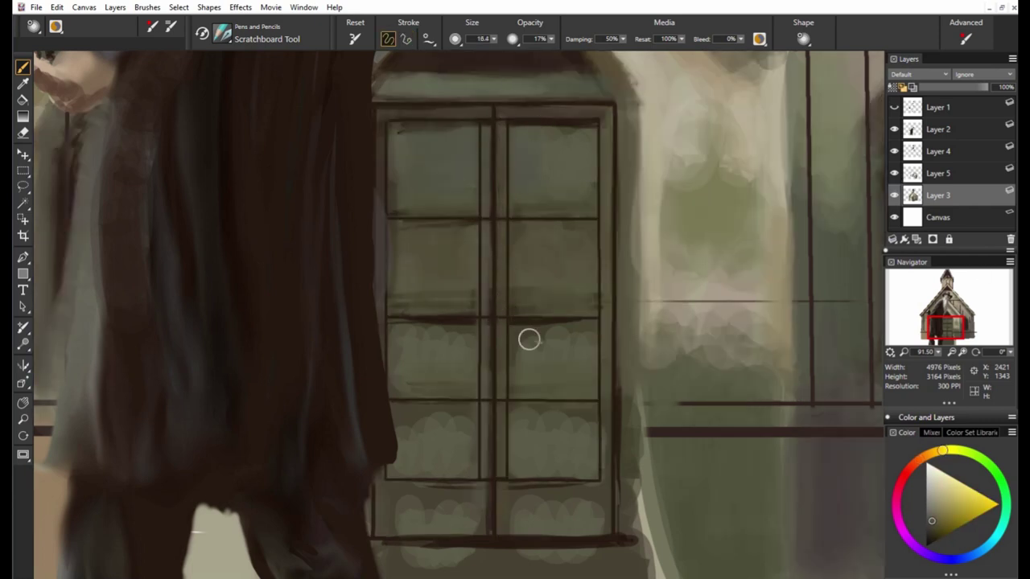
left_click(511, 355, "alt")
left_click(512, 391, "alt")
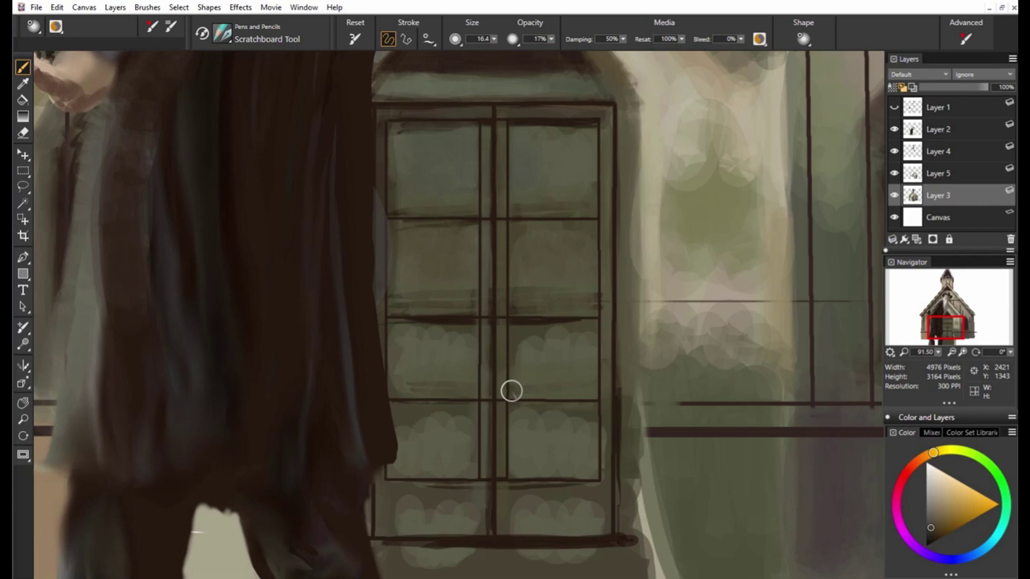
left_click(428, 367, "alt")
left_click(498, 184, "alt")
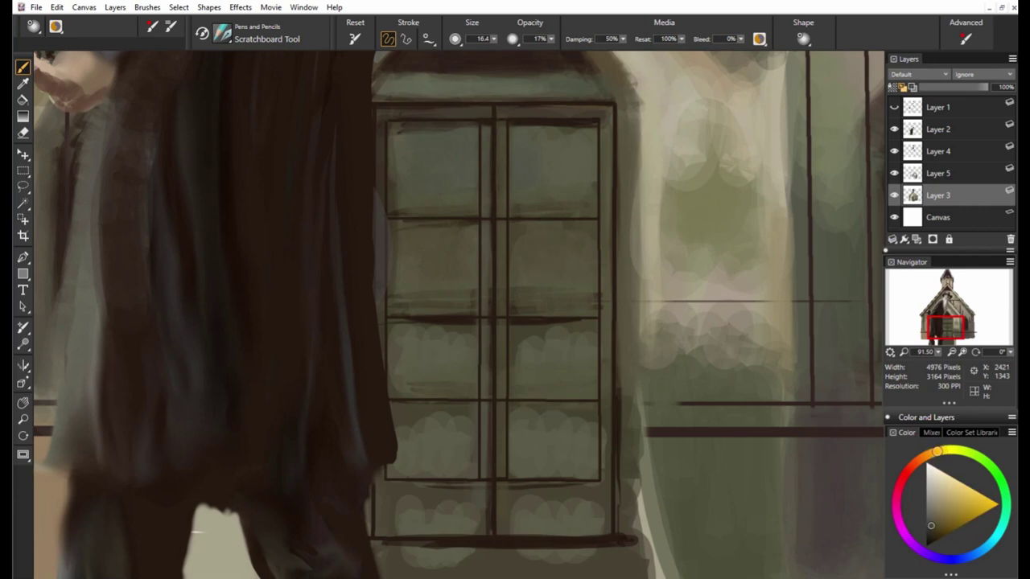
left_click(607, 315, "alt")
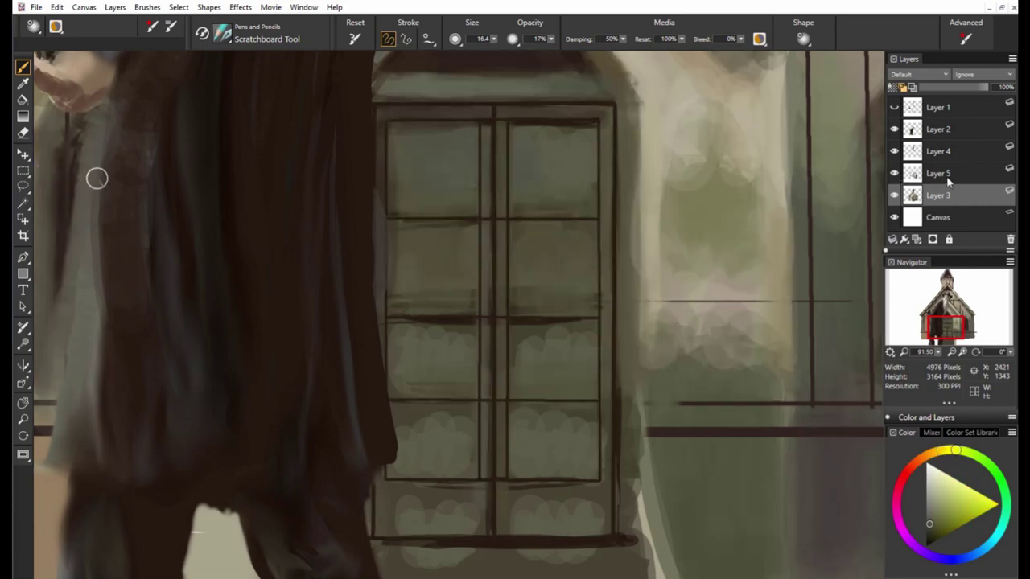
Undo the last change and toggle Layer 5's visibility to compare the door.
key("ctrl+z")
key("n")
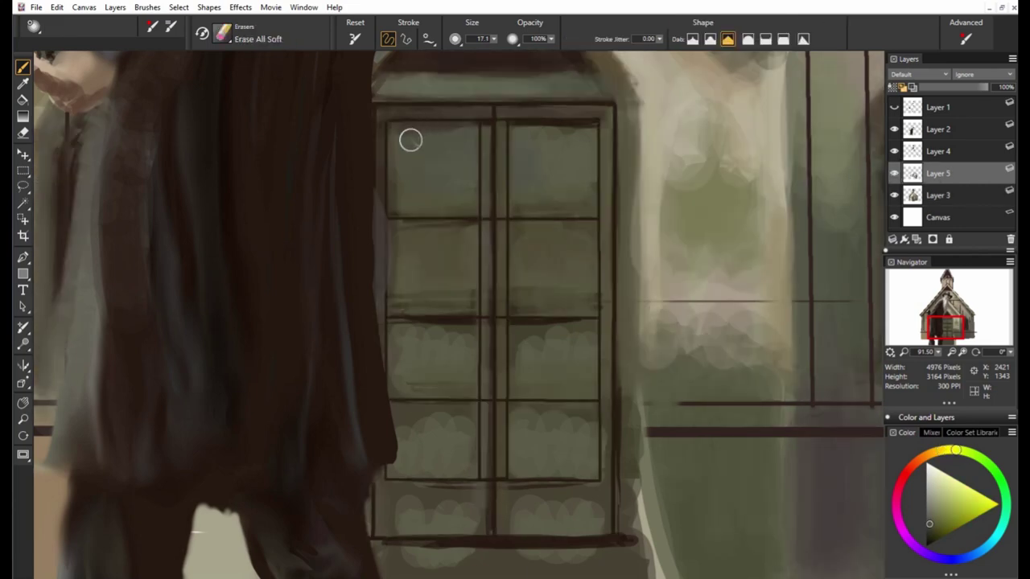
left_click(894, 173)
left_click(894, 173)
left_click(894, 173)
left_click(894, 173)
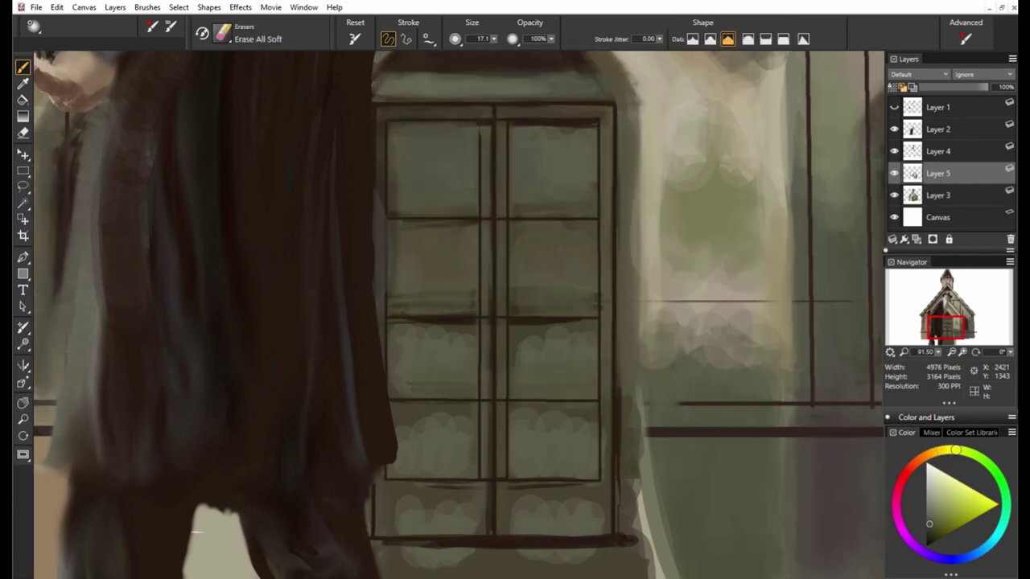
left_click(894, 173)
left_click(894, 173)
Lighten the central window mullion with a slightly larger Scratchboard stroke.
key("bracketleft")
key("n")
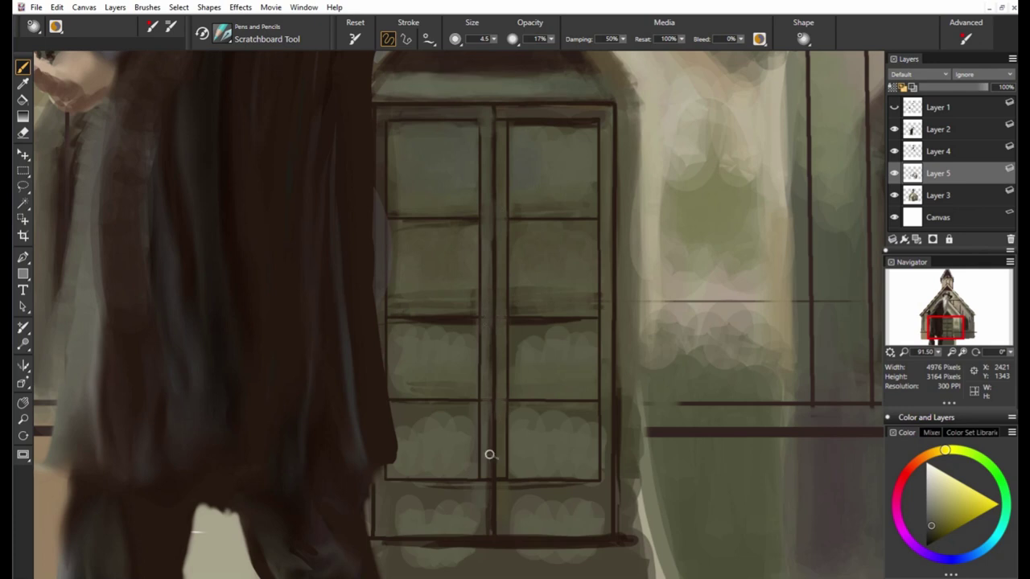
key("bracketright")
left_click_drag(493, 370, 504, 120)
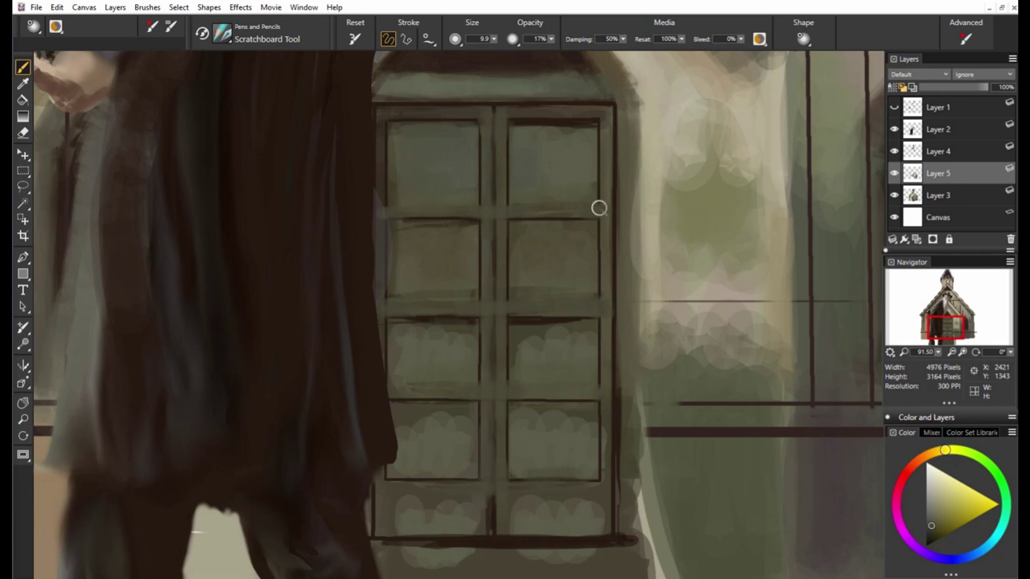
On Layer 2, soft-erase the light strip along the coat edge, then return to Layer 5.
key("Page_Up")
key("Page_Up")
key("n")
left_click_drag(382, 196, 380, 302)
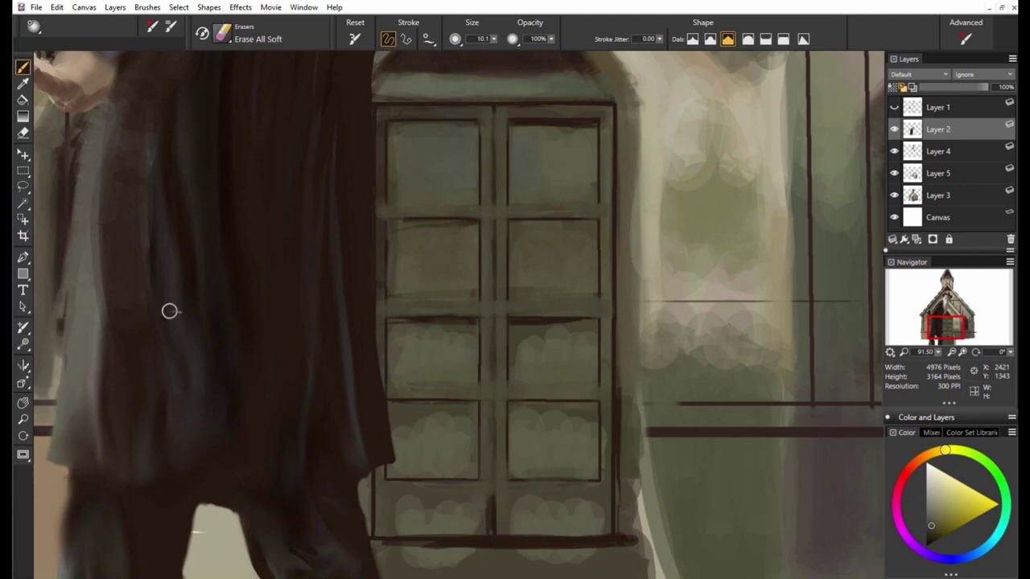
key("n")
key("Page_Down")
key("Page_Down")
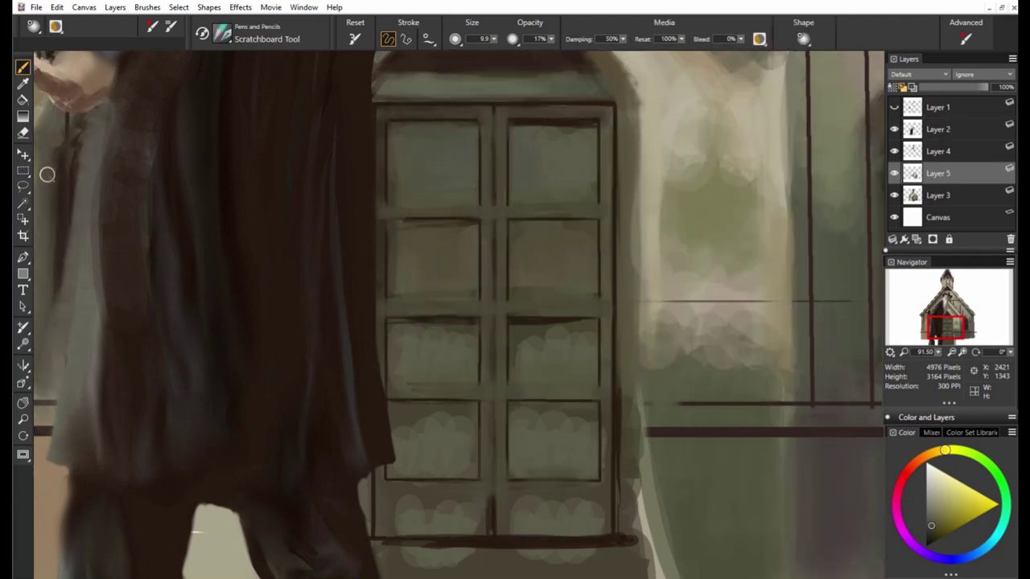
key("ctrl+0")
left_click(451, 509, "alt")
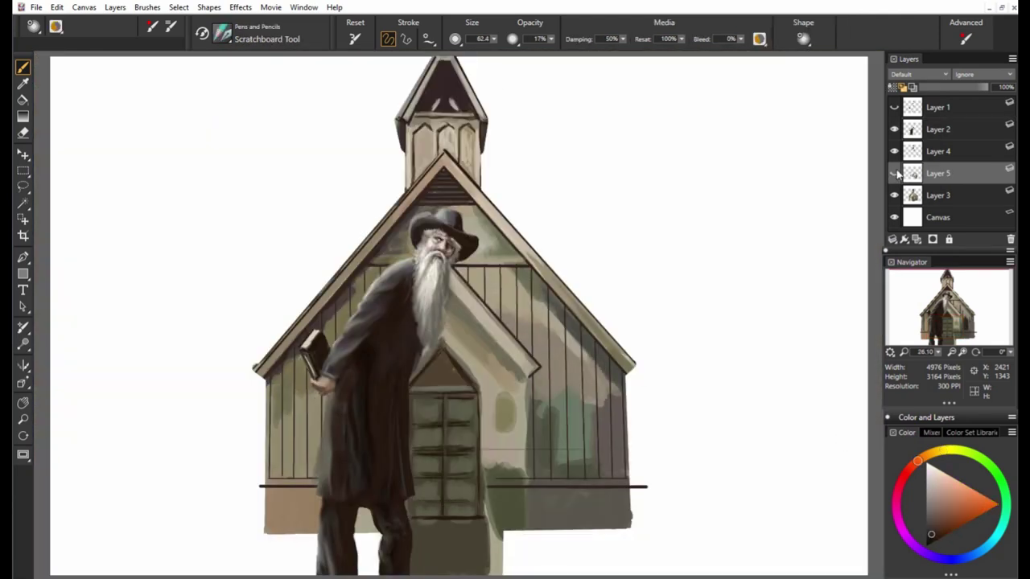
Darken the bottom of the door and paint dark steps below it.
left_click(419, 528, "alt")
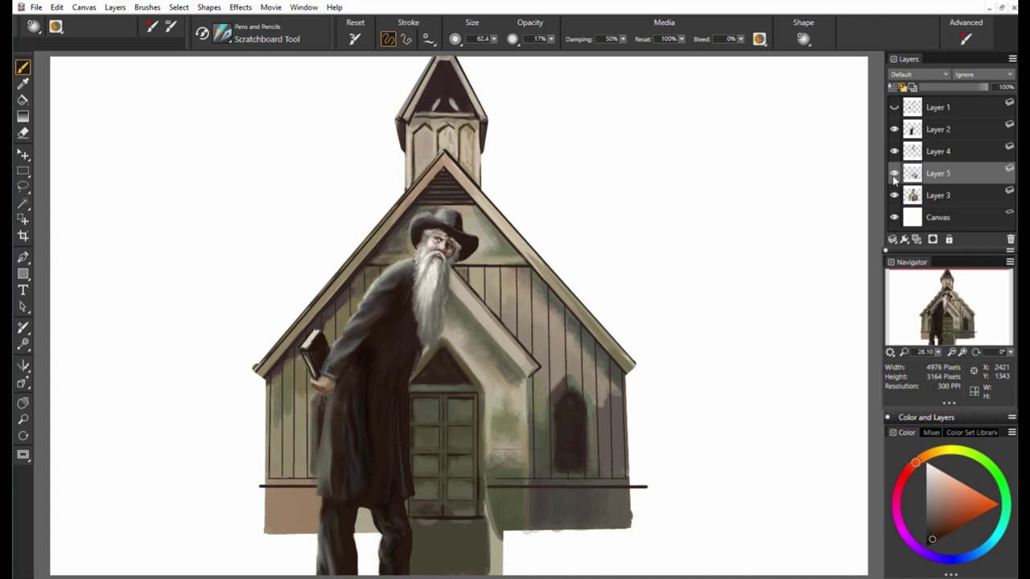
mouse_move(412, 528)
left_mouse_down()
mouse_move(486, 506)
mouse_move(404, 518)
mouse_move(488, 533)
mouse_move(404, 544)
left_mouse_up()
scroll(426, 523, "down", 1)
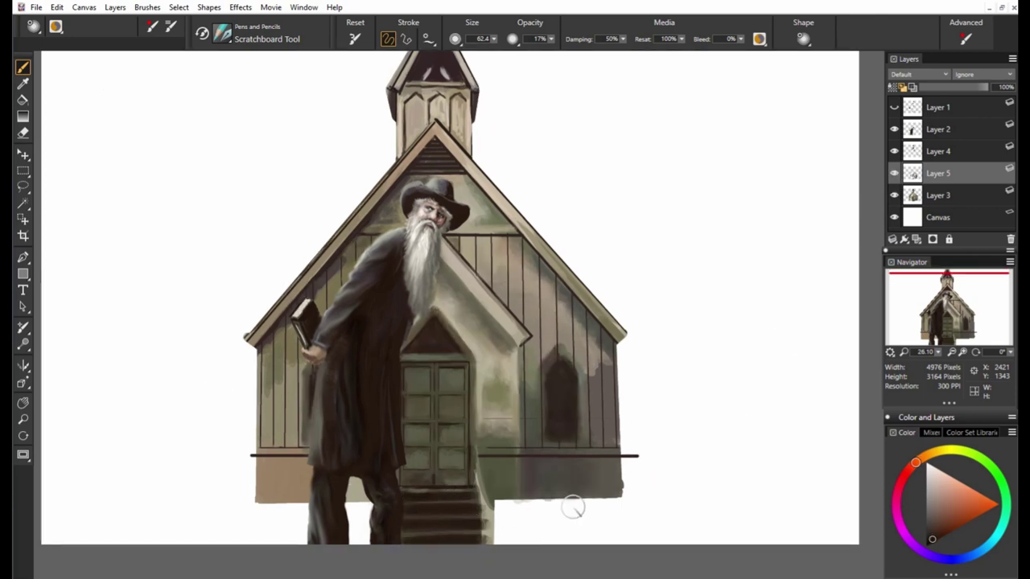
left_click(931, 537)
Sample a door-area colour and paint a dark railing right of the door.
left_click(475, 447, "alt")
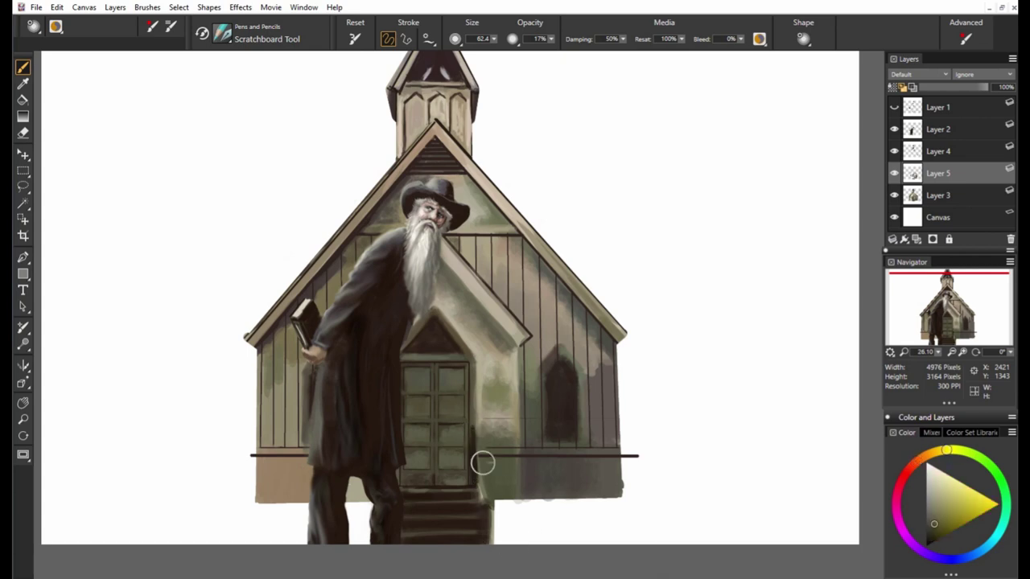
left_click(483, 462, "alt")
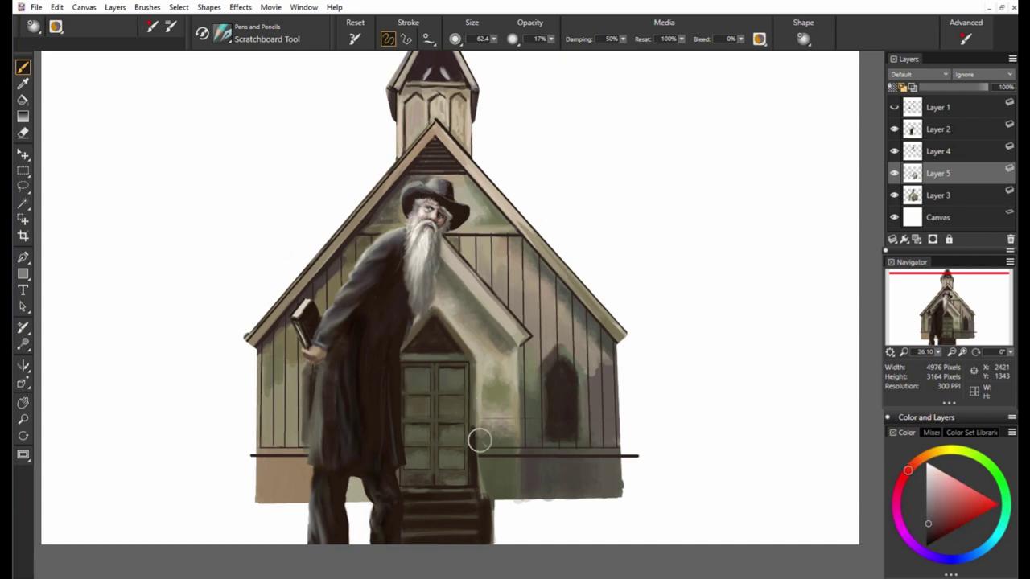
left_click_drag(475, 428, 485, 493)
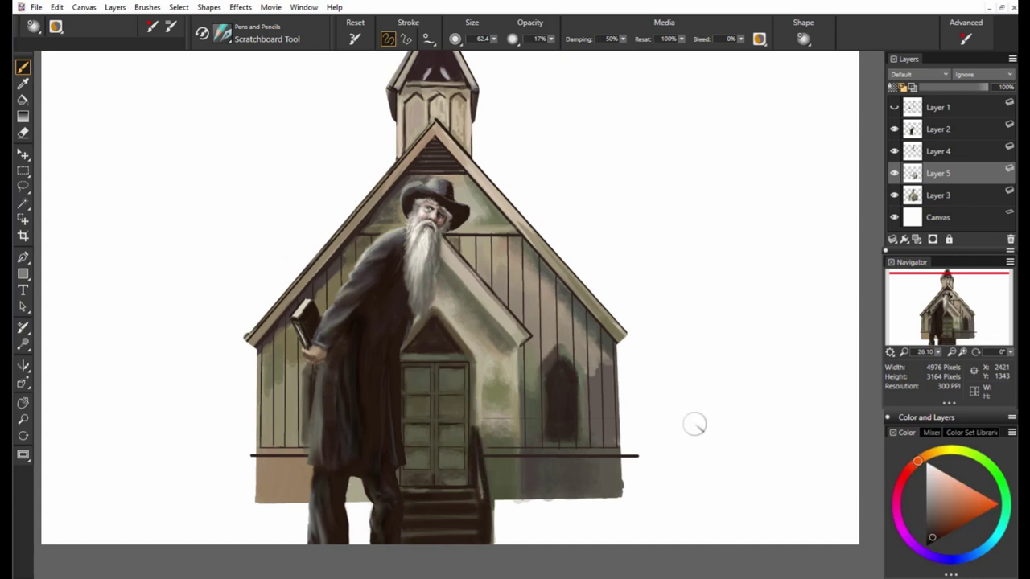
Sample olive, brown and orange tones and highlight the side window's pointed arch.
left_click(940, 451)
left_click(935, 509)
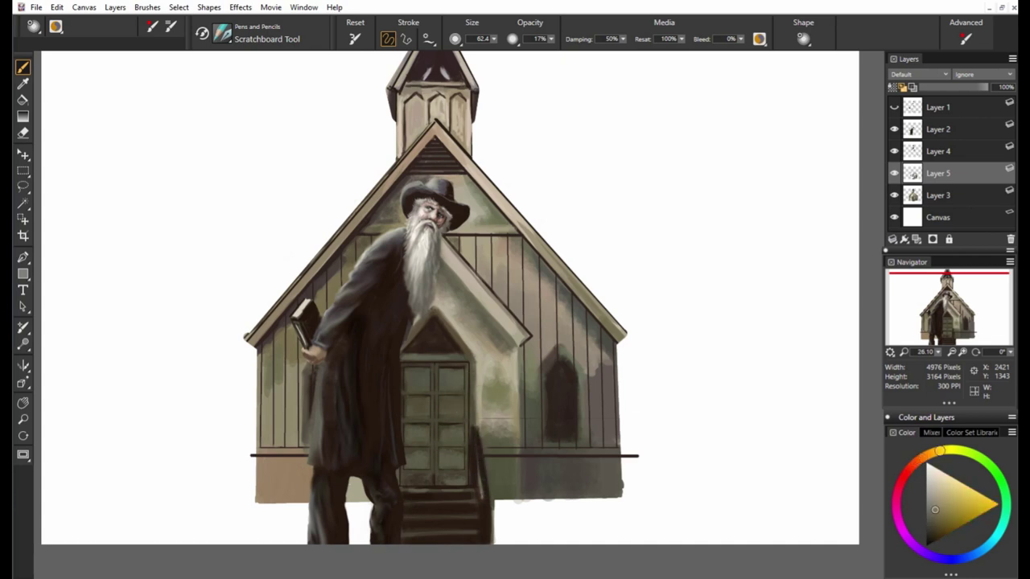
left_click(539, 379, "alt")
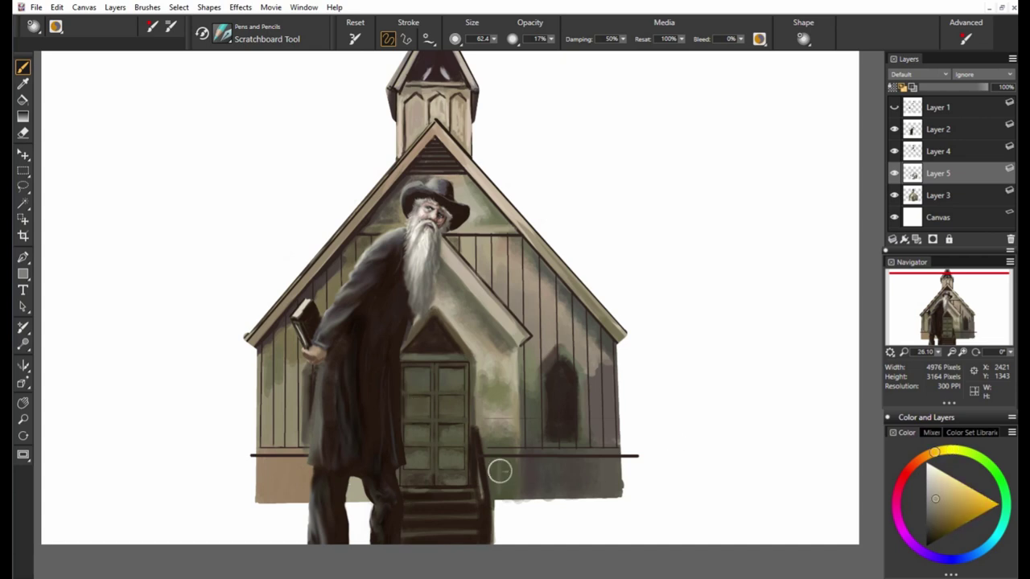
left_click(357, 491, "alt")
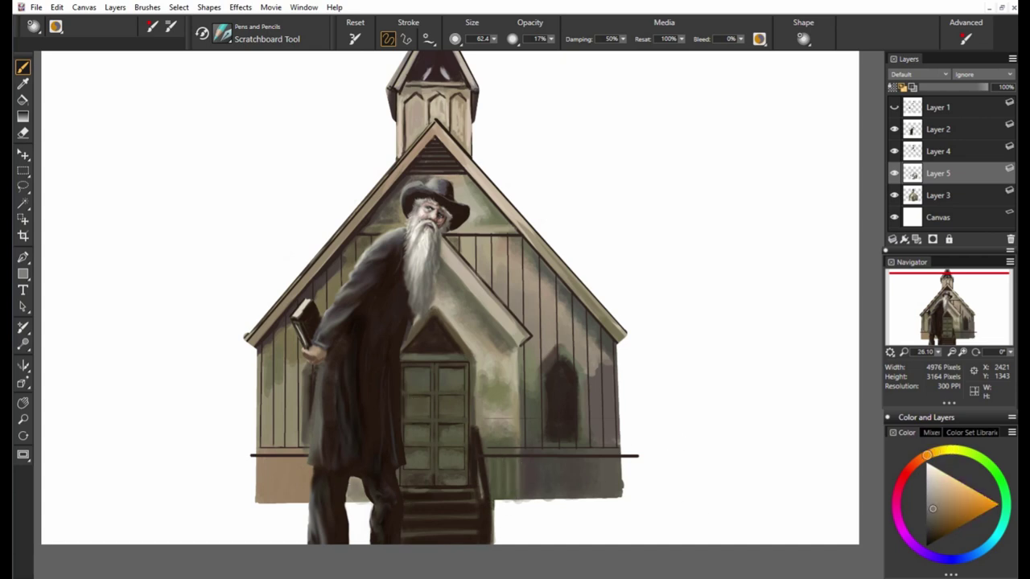
left_click(932, 539)
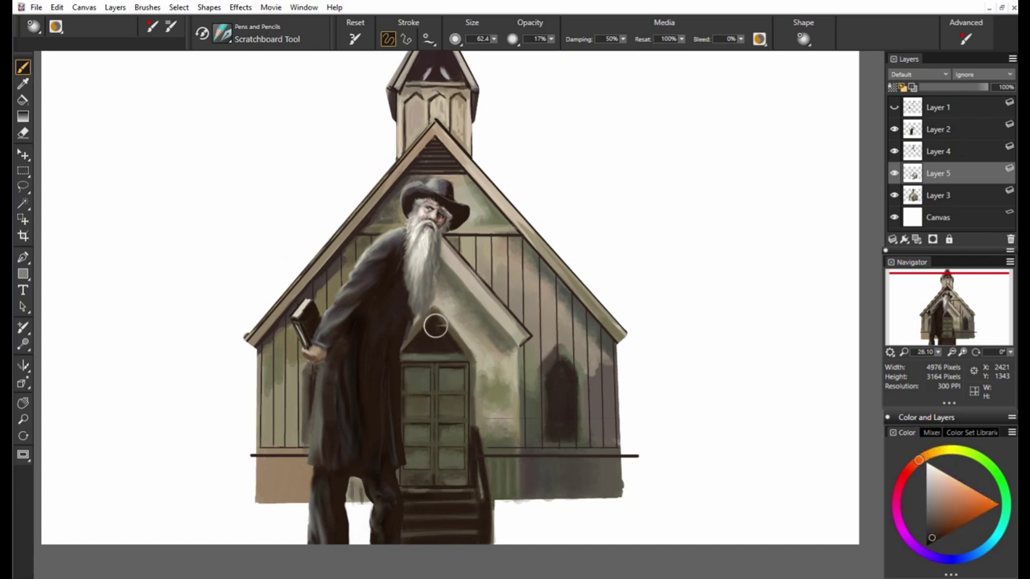
left_click(562, 372, "alt")
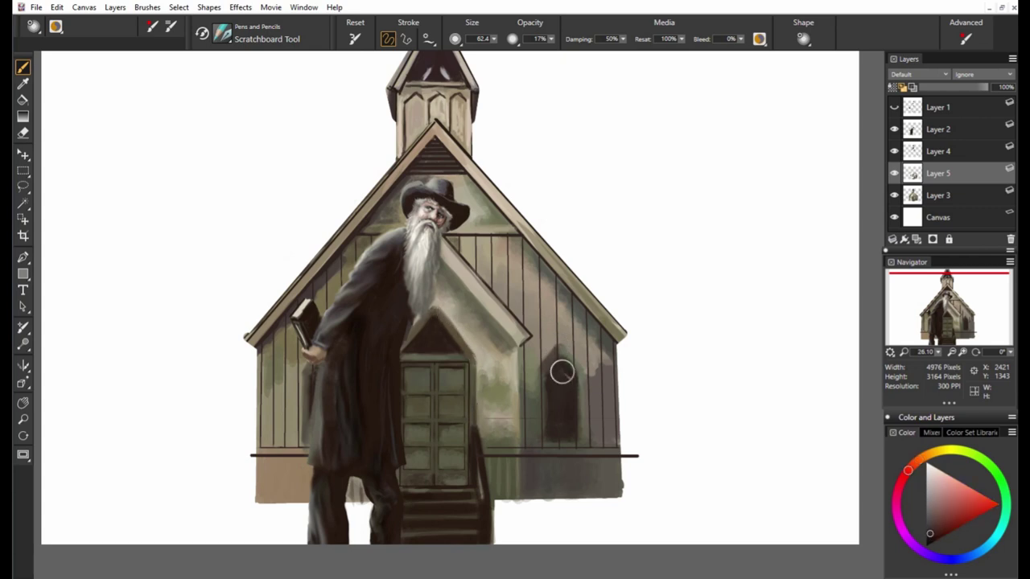
left_click(466, 314, "alt")
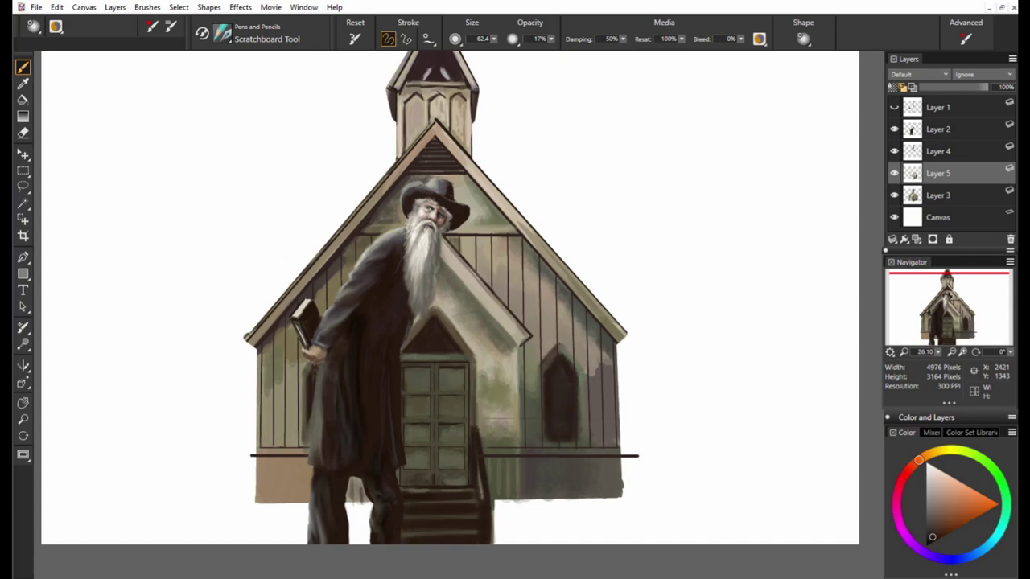
left_click_drag(555, 354, 588, 375)
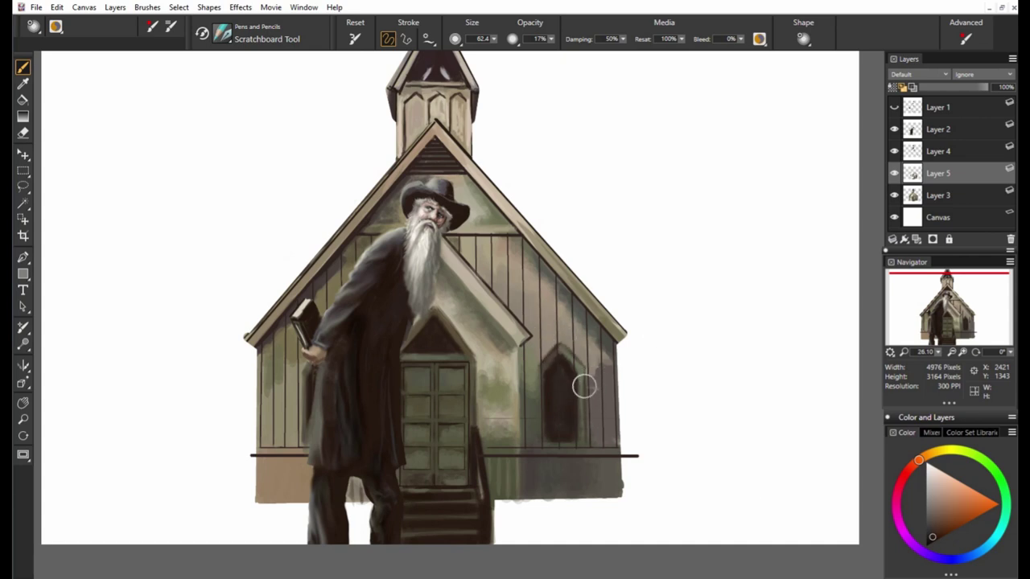
left_click(570, 434, "alt")
left_click(552, 442, "alt")
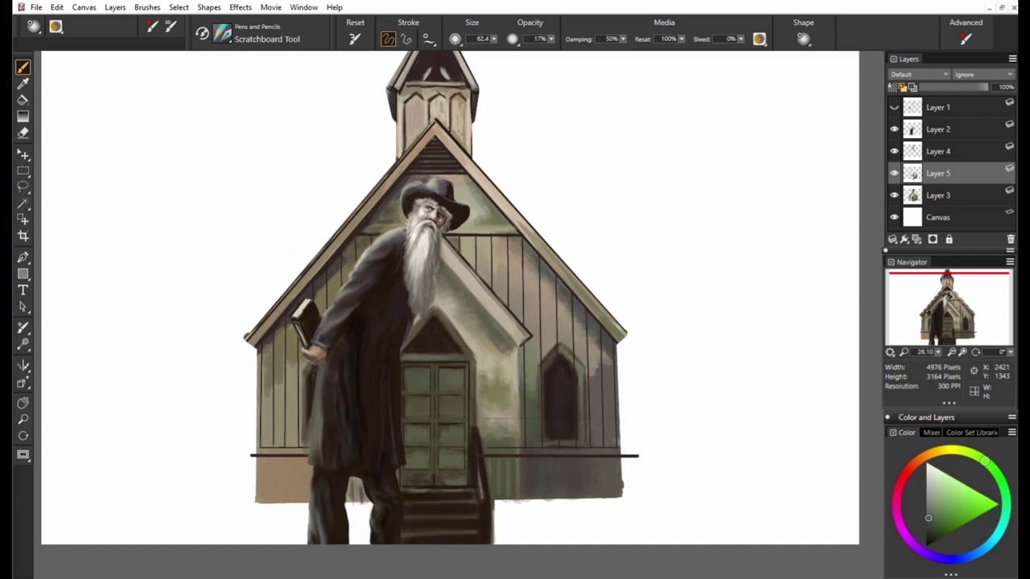
Sample a muted wall green, add a new layer, and set Flat Color to straight-line strokes.
left_click(486, 332, "alt")
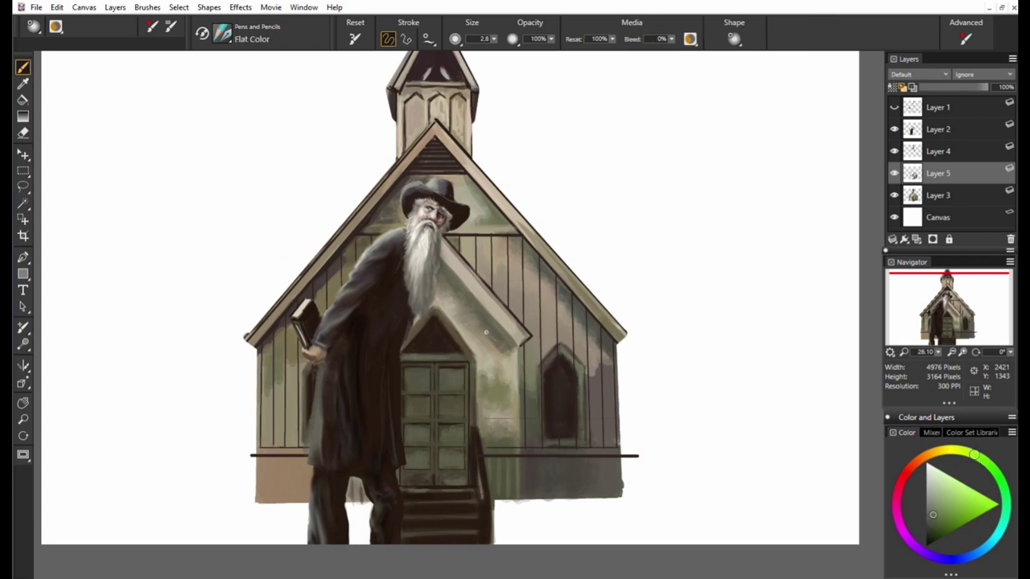
left_click(895, 154)
key("n")
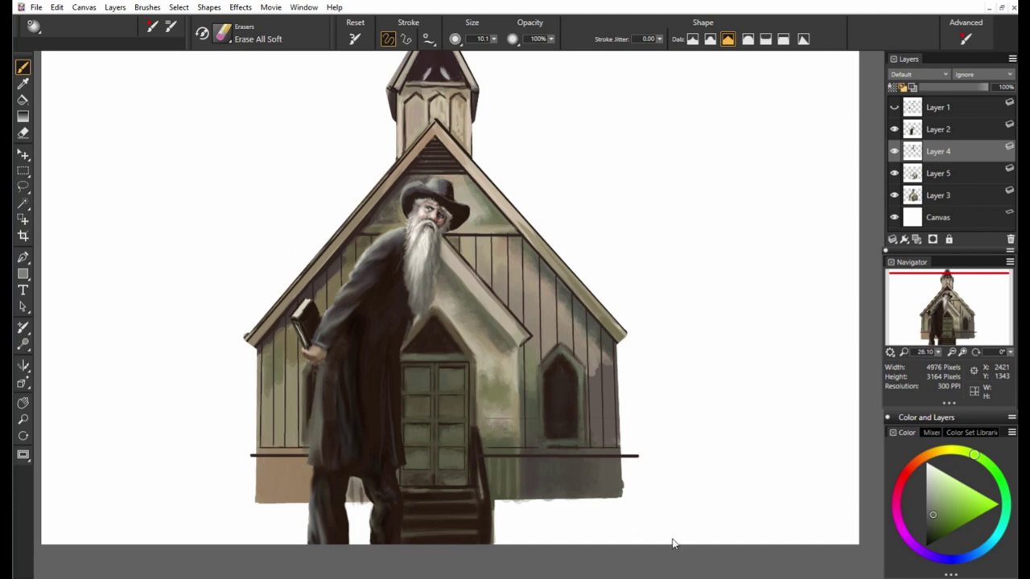
left_click(563, 346, "alt")
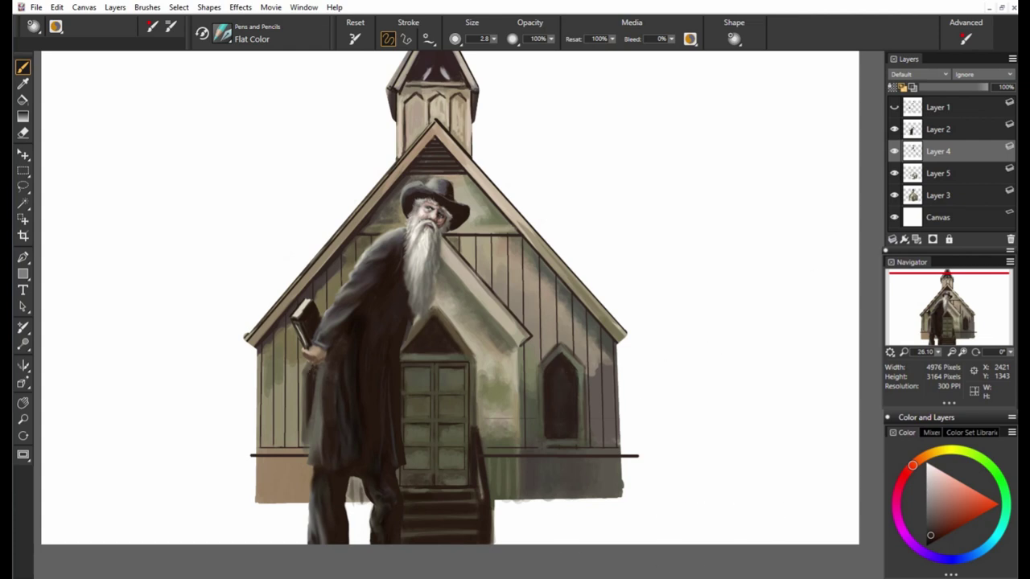
left_click(573, 385, "alt")
key("ctrl+shift+n")
key("v")
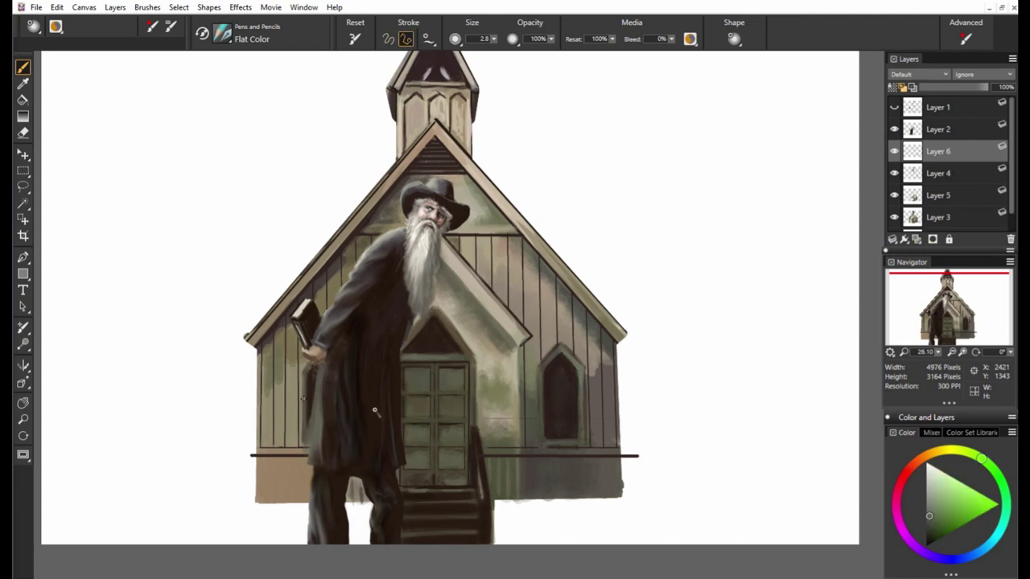
Draw a straight line across the church front and a mullion down the right arched window.
left_click(583, 407)
key("]")
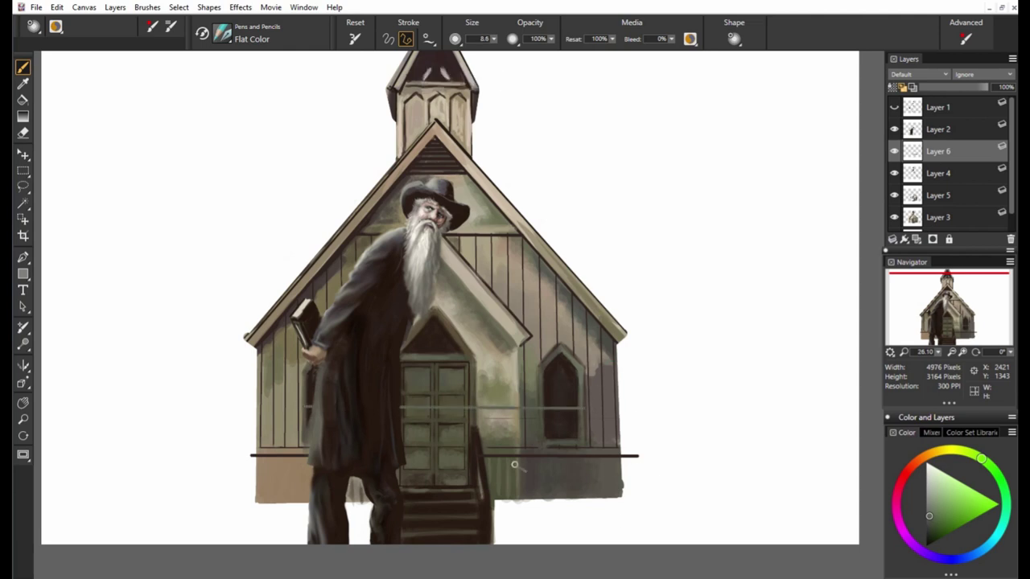
key("[")
left_click(562, 445, "shift")
In light beige, draw plank lines on the right wall and front wall.
left_click(368, 251, "alt")
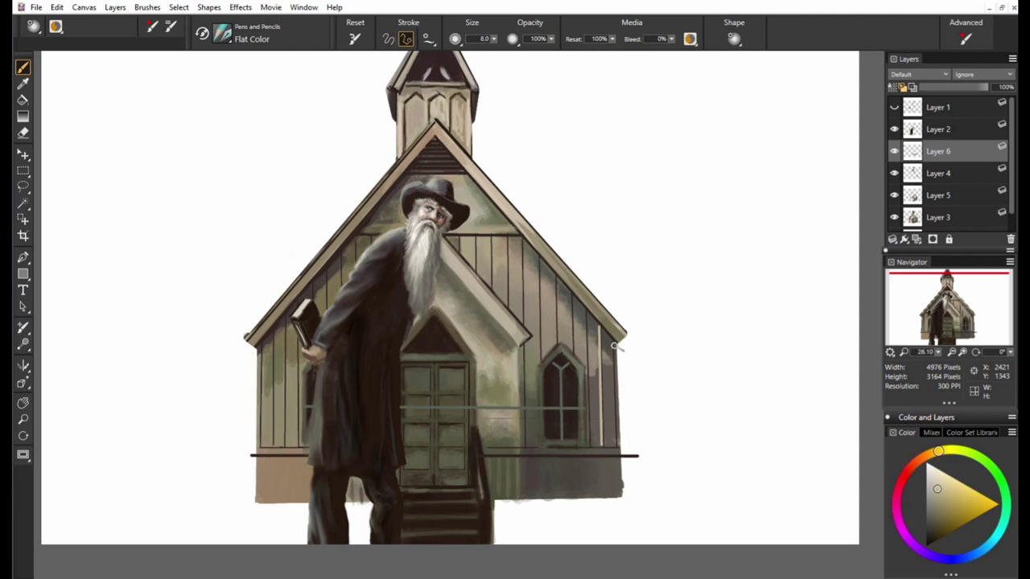
left_click(616, 438, "shift")
left_click(585, 308, "shift")
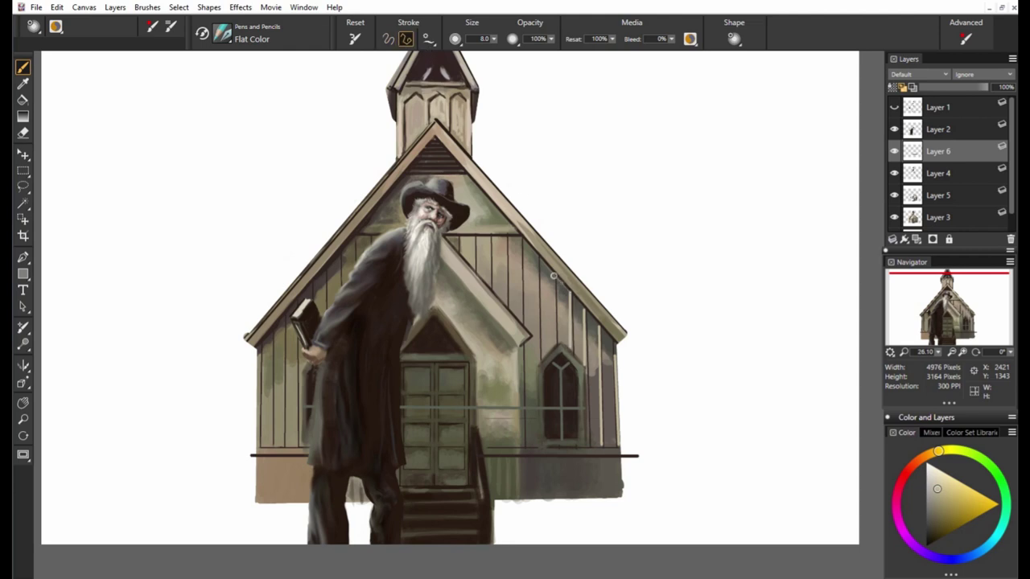
left_click(536, 257, "shift")
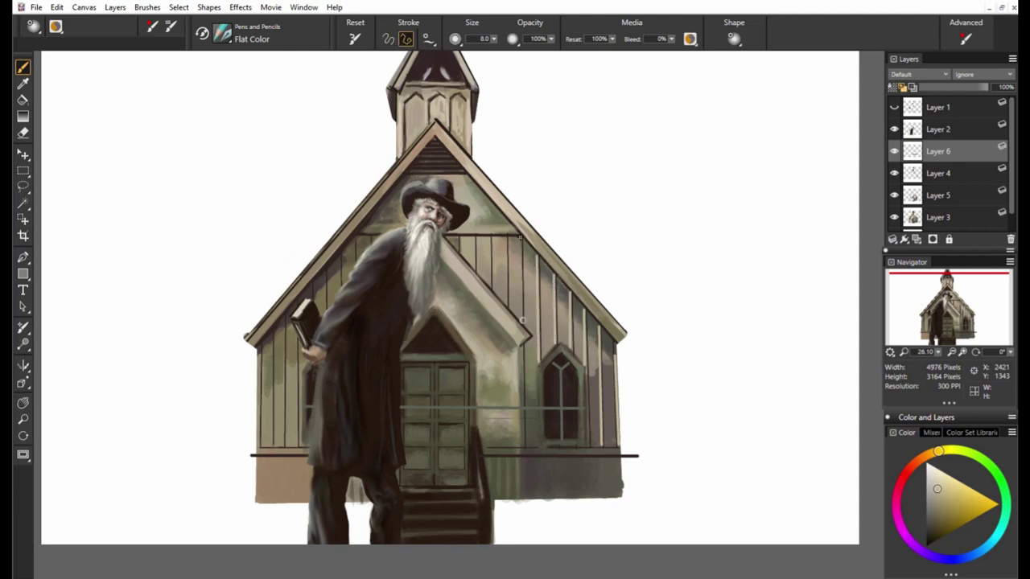
left_click(525, 441, "shift")
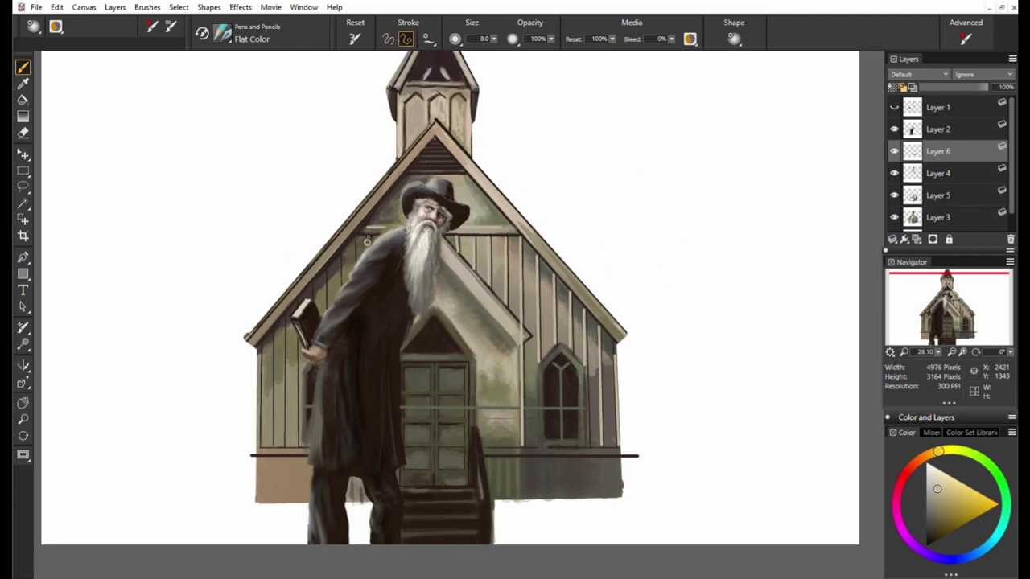
Draw plank lines down the left wall, then sample church colours for the airbrush.
left_click(340, 290)
left_click(283, 318)
left_click_drag(271, 333, 272, 449)
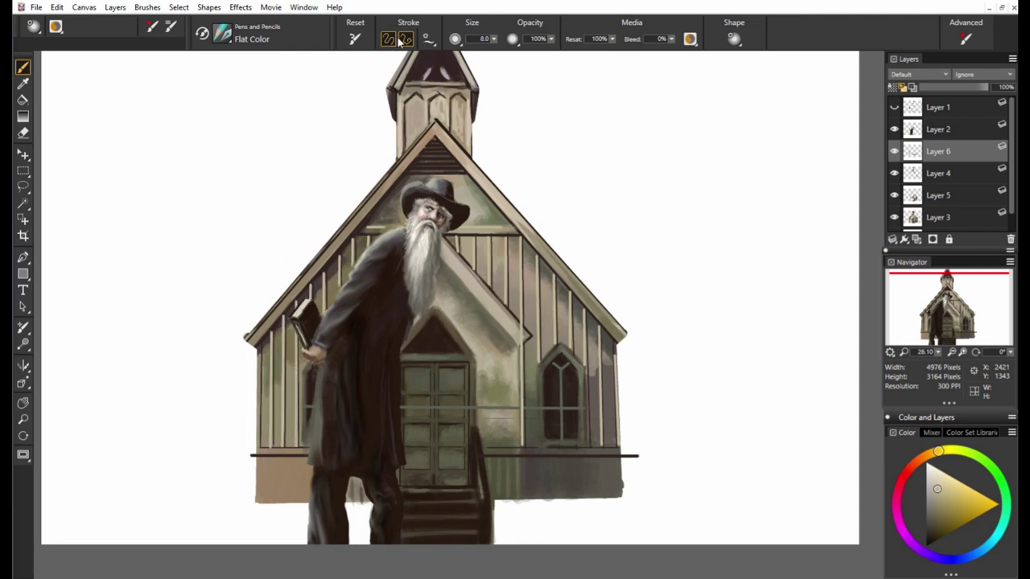
left_click_drag(258, 347, 258, 450)
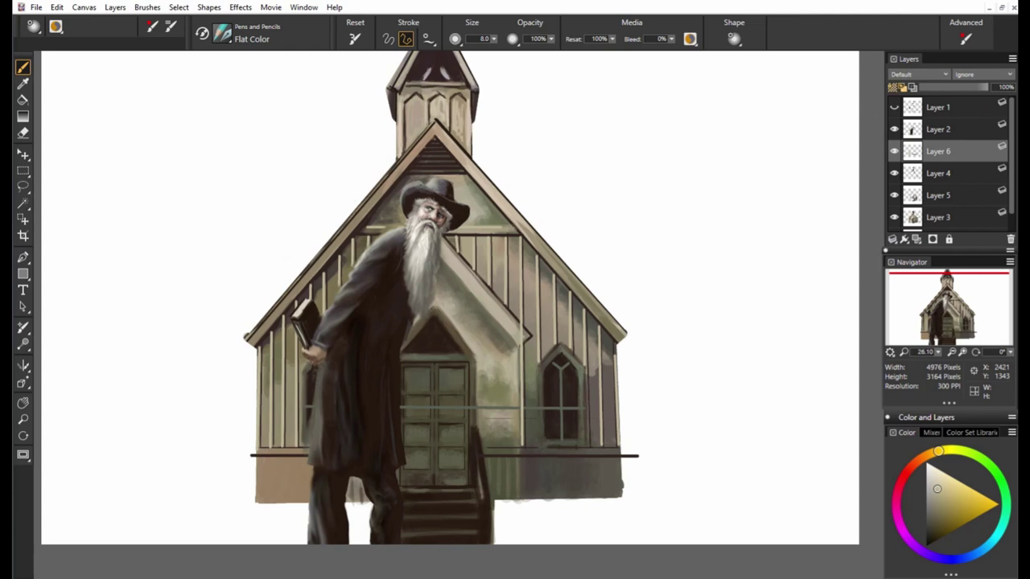
key("/")
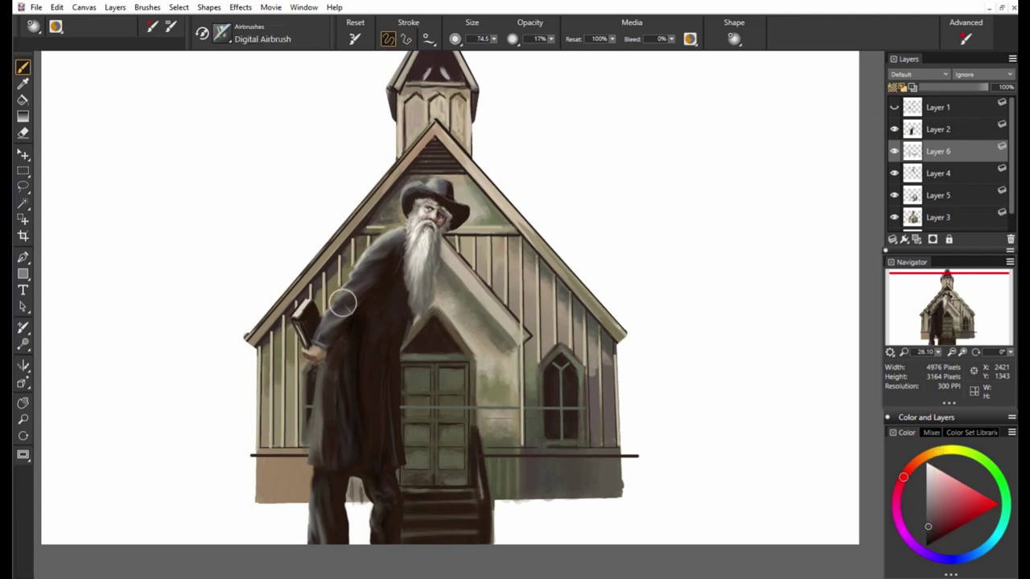
left_click(342, 302, "alt")
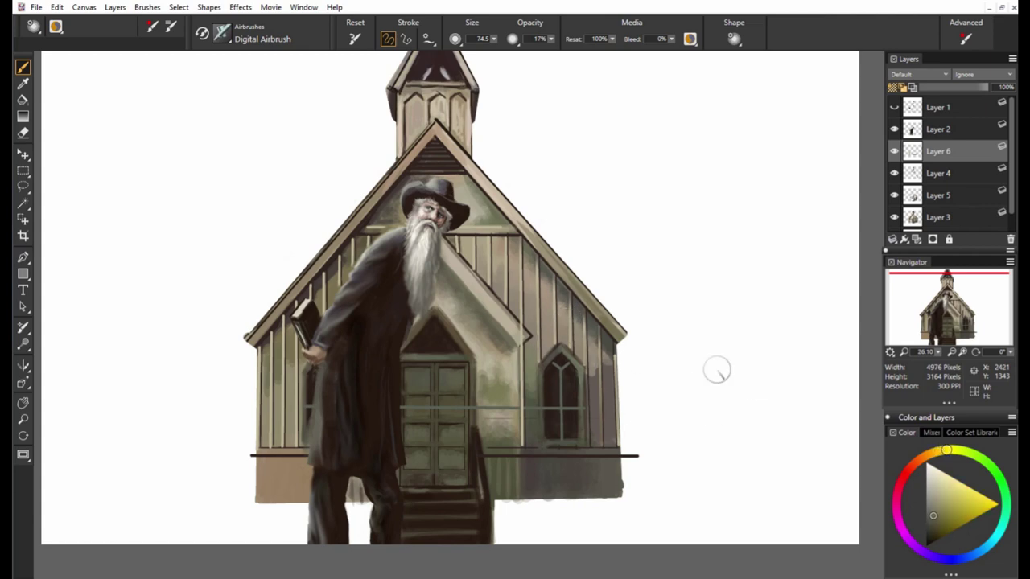
left_click(523, 279, "alt")
left_click(525, 368, "alt")
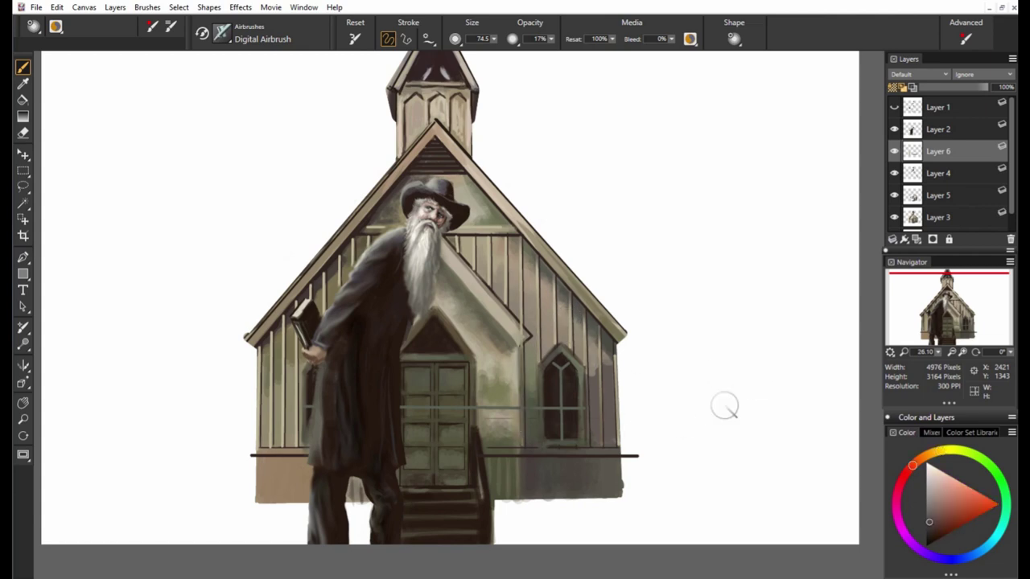
Sample wall colours and set up a larger soft eraser at 30% opacity.
left_click(523, 276, "alt")
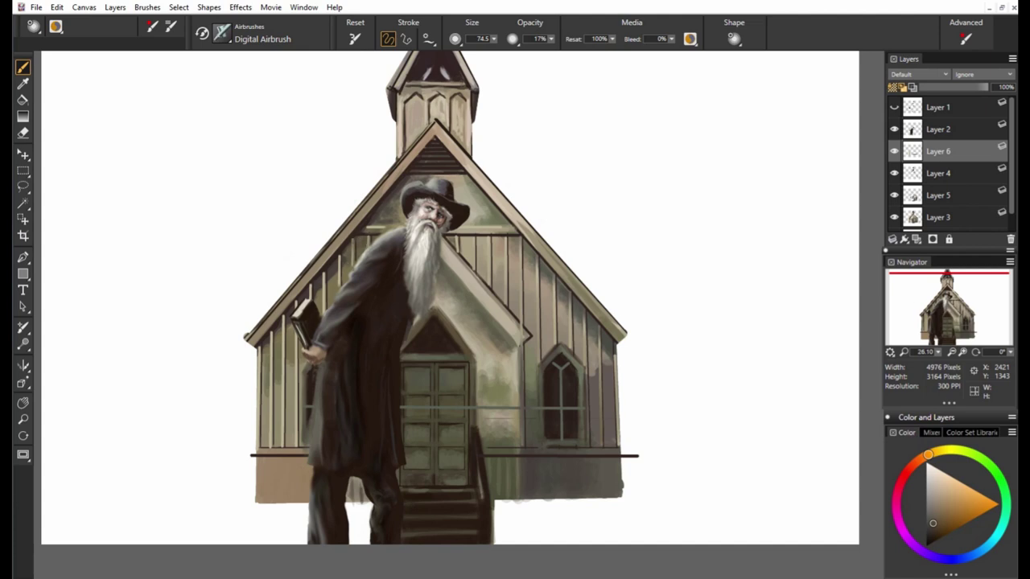
left_click(287, 345, "alt")
left_click(283, 370, "alt")
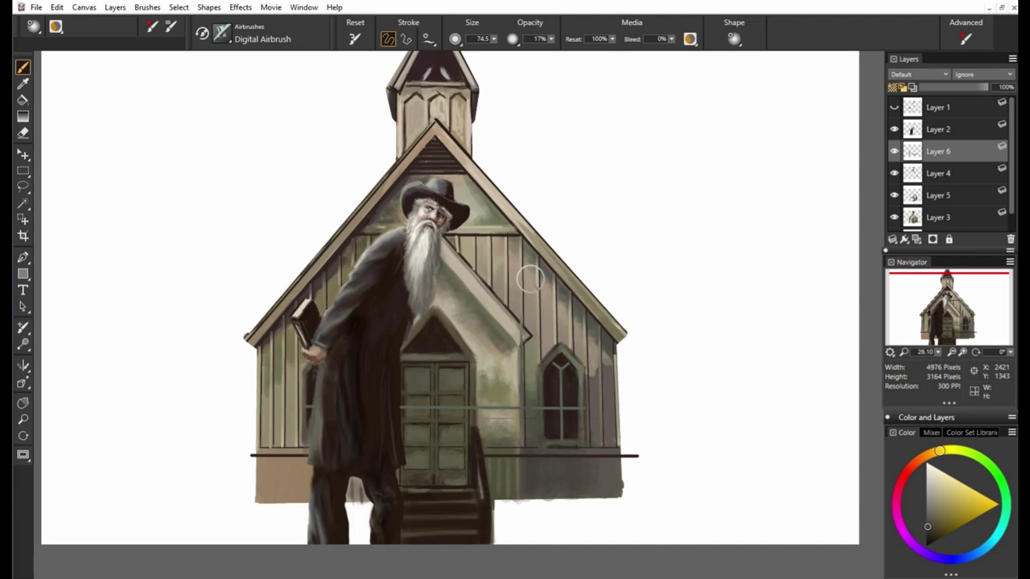
left_click(530, 279, "alt")
key("e")
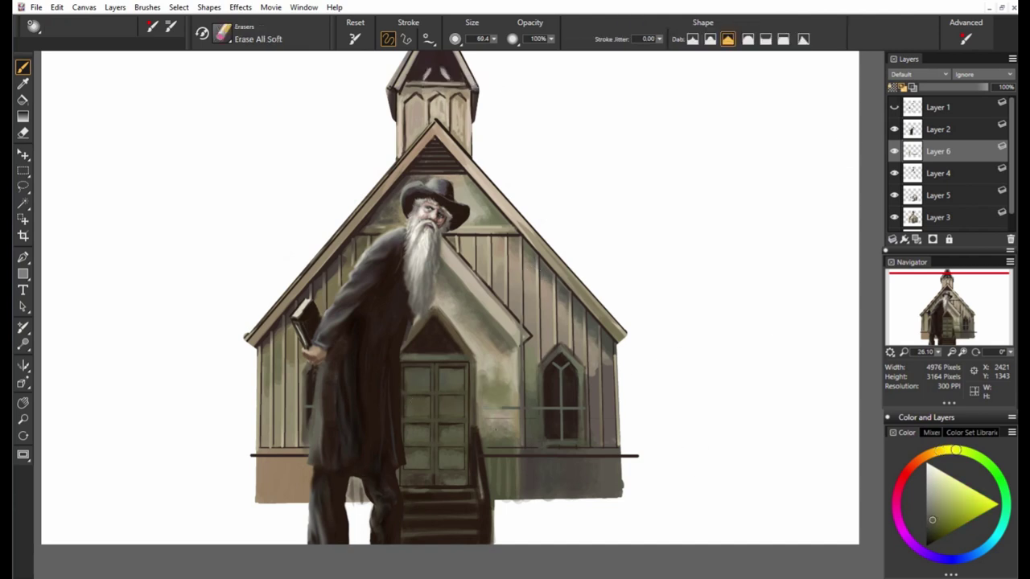
key("bracketright")
left_click_drag(446, 80, 483, 80)
key("3")
Switch between the man's layer, Layer 6 and Layer 4, toggling Layer 6 to compare walls.
left_click(389, 221)
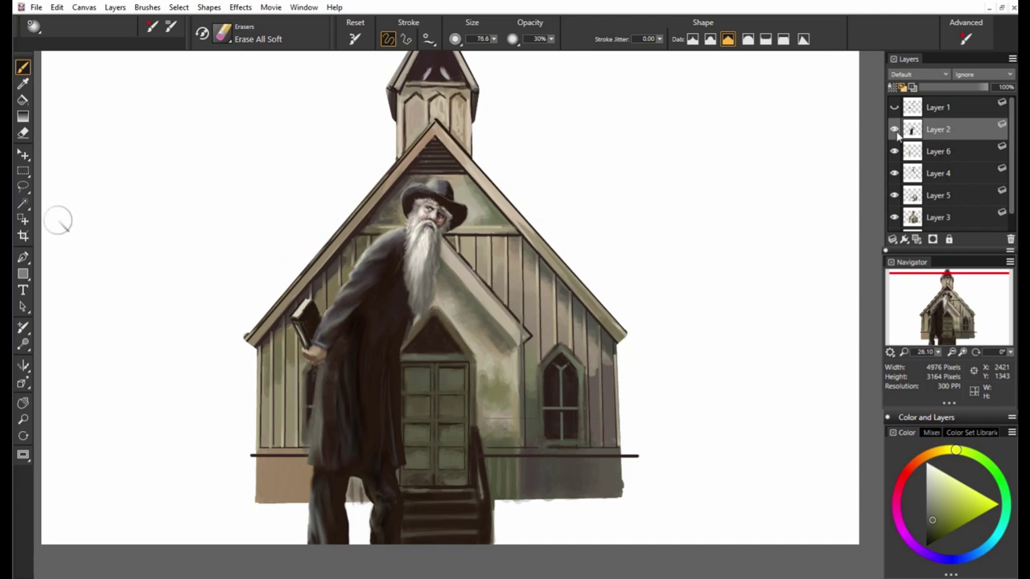
left_click(899, 153)
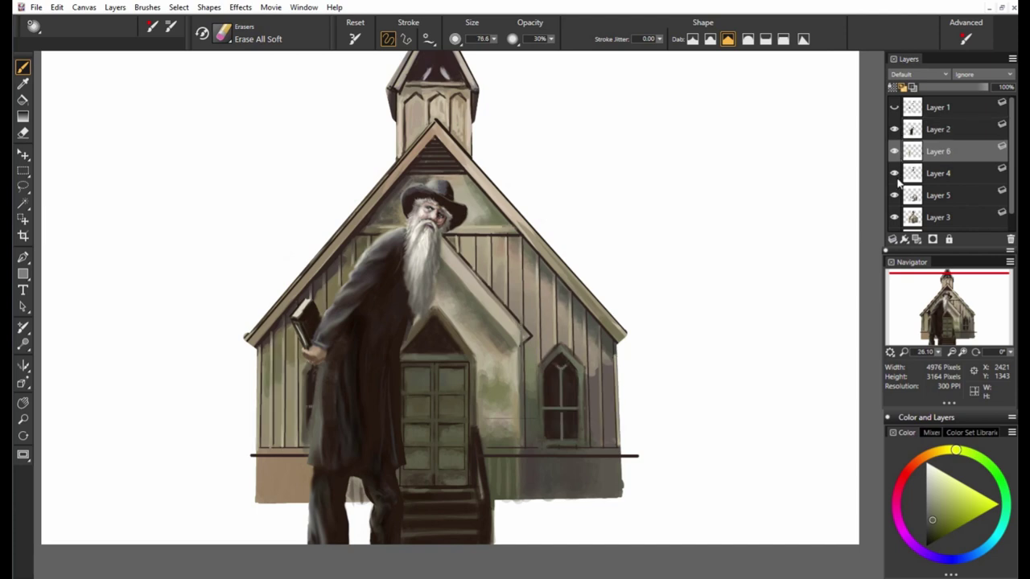
left_click(939, 197)
left_click(958, 173)
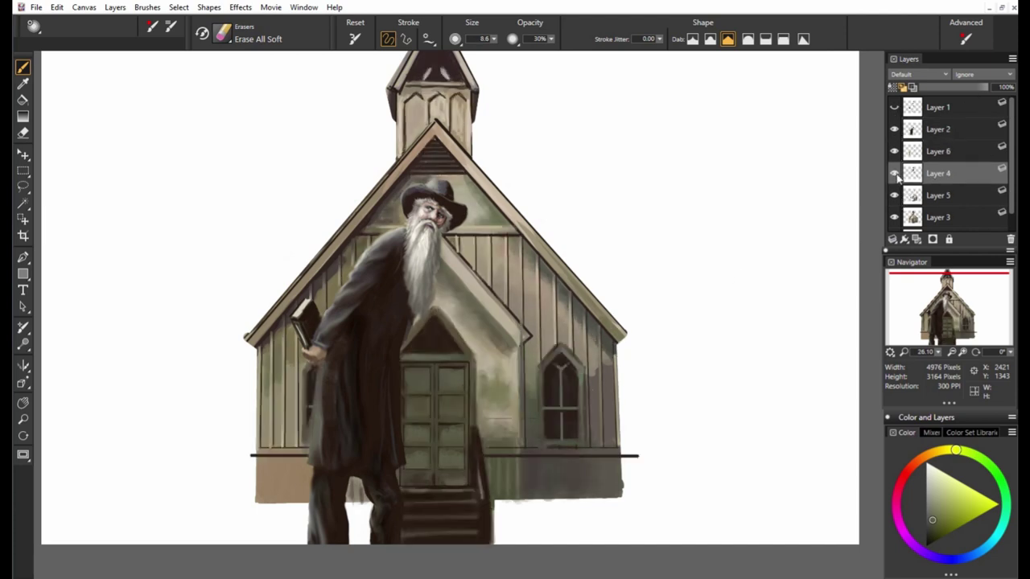
key("bracketright")
key("bracketright")
key("bracketright")
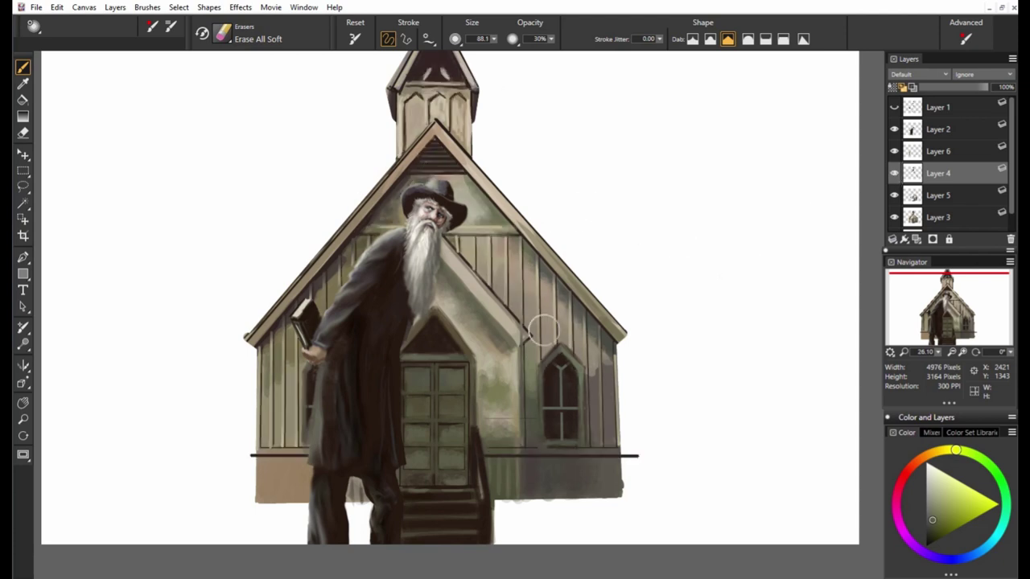
left_click(894, 151)
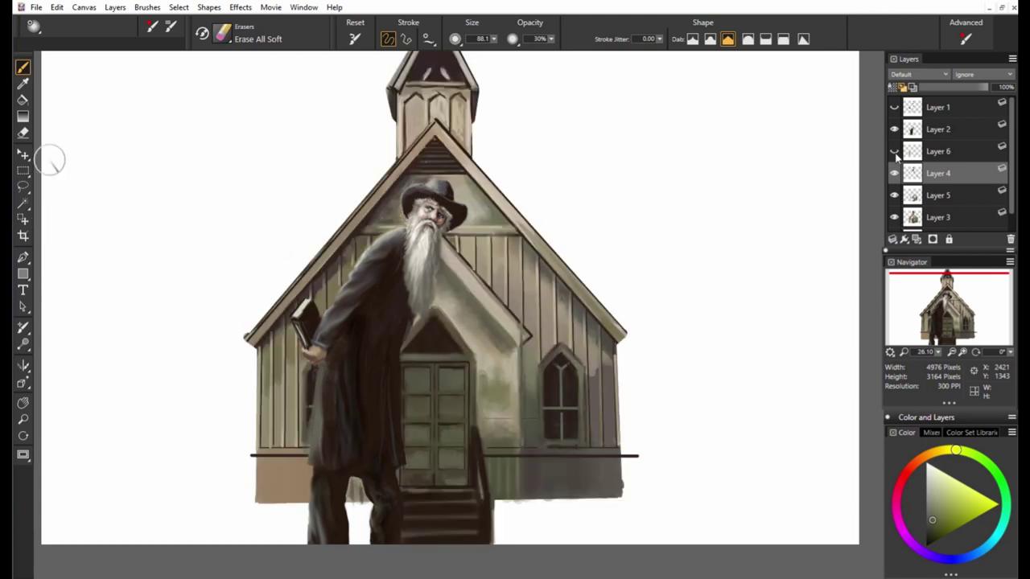
left_click(894, 151)
left_click(938, 151)
key("bracketleft")
key("bracketleft")
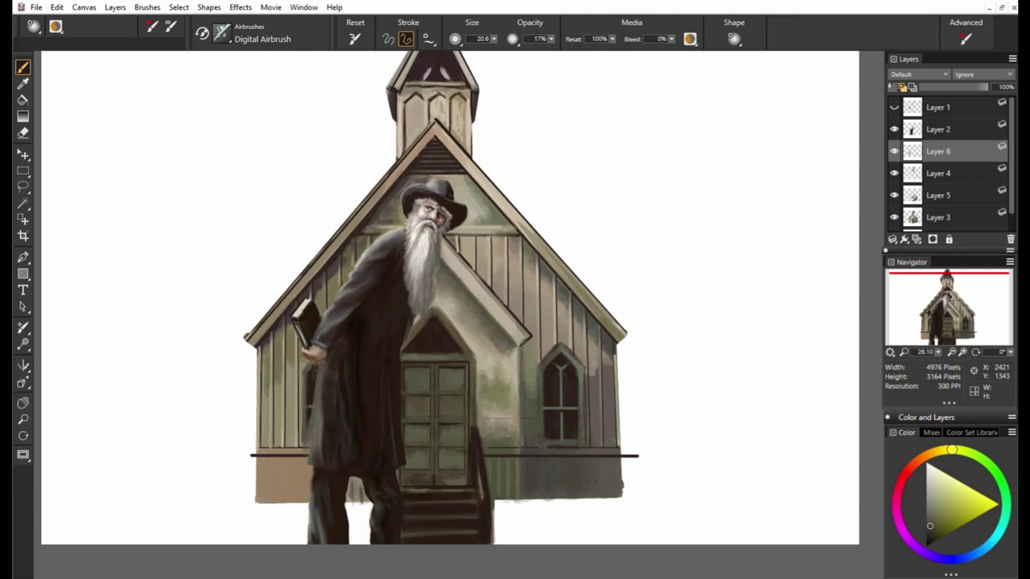
Airbrush a sampled light tan at full opacity over the beard tip and coat.
left_click(495, 246, "alt")
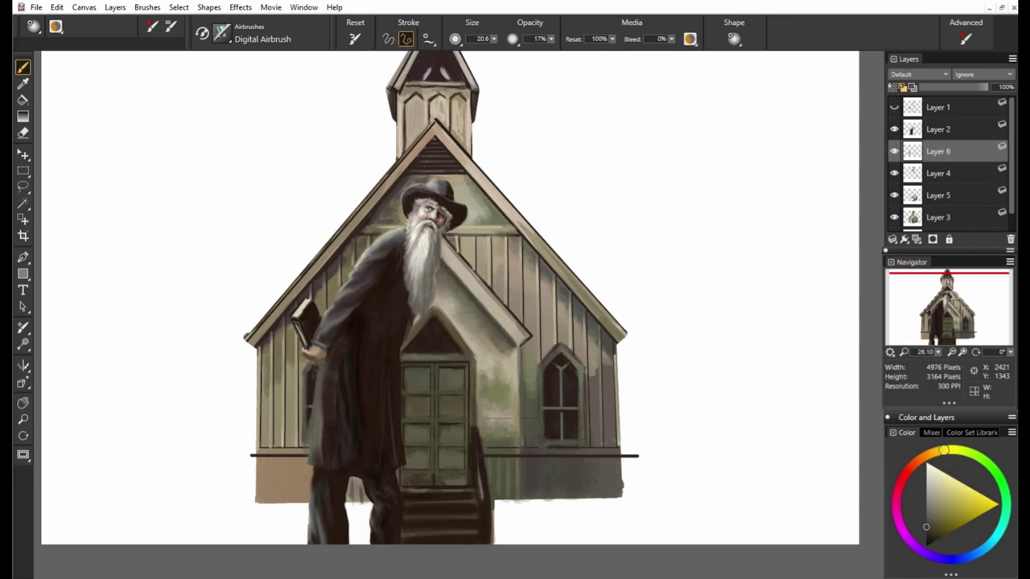
left_click(441, 295, "alt")
key("0")
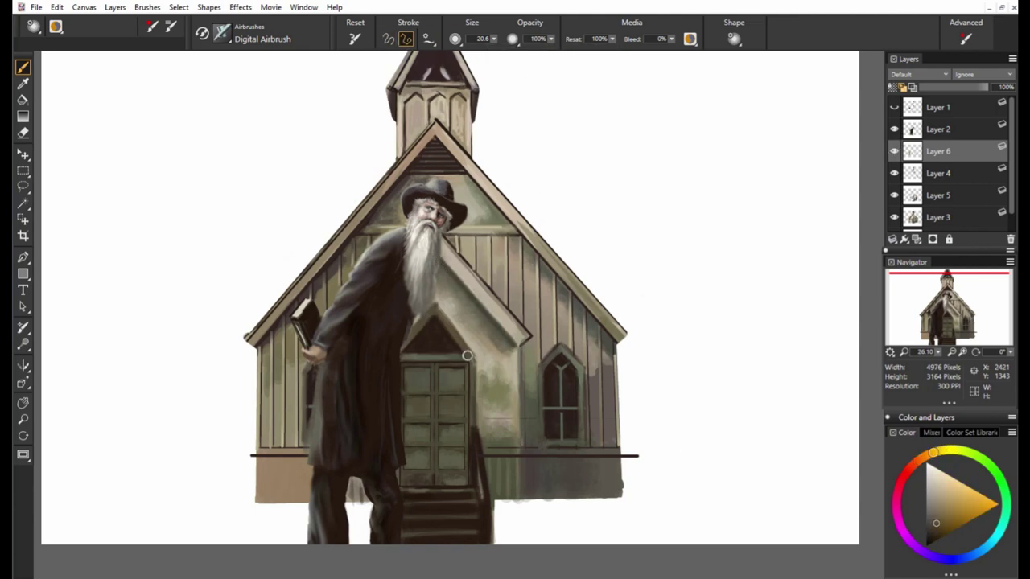
left_click(436, 294, "alt")
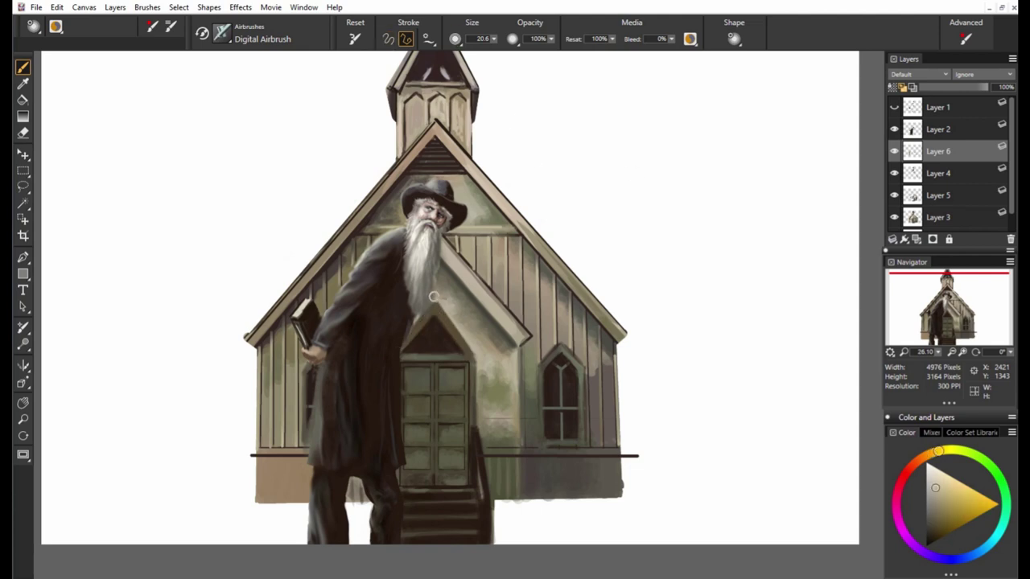
left_click_drag(422, 304, 402, 356)
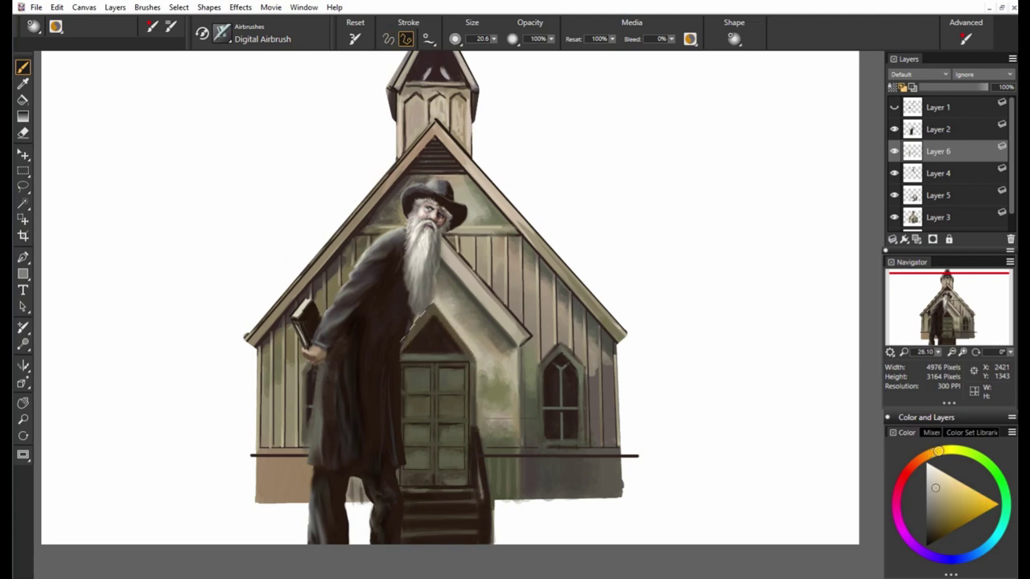
key("b")
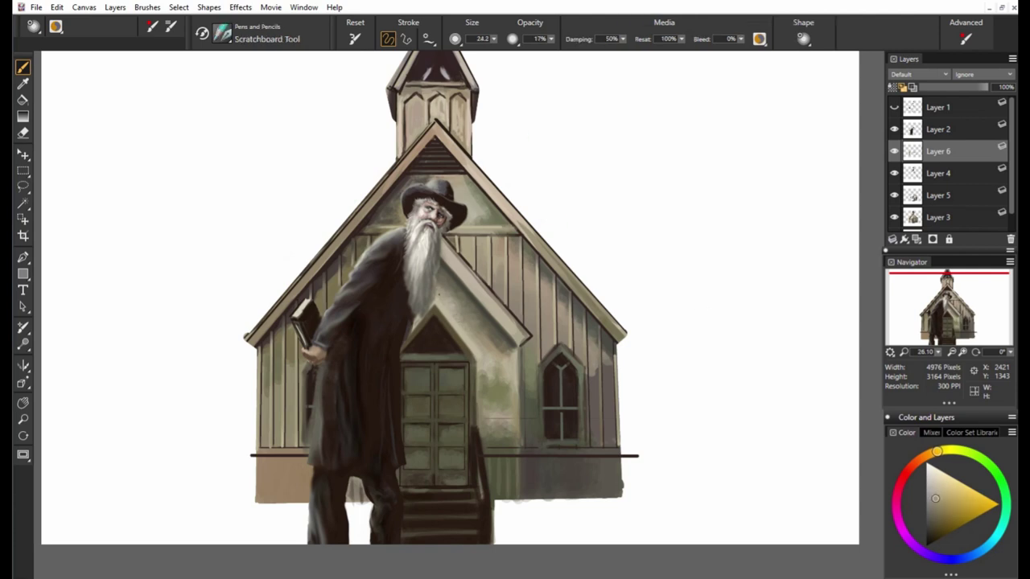
Switch to straight-line strokes with the flat colour pen and sample a dark orange-brown.
key("v")
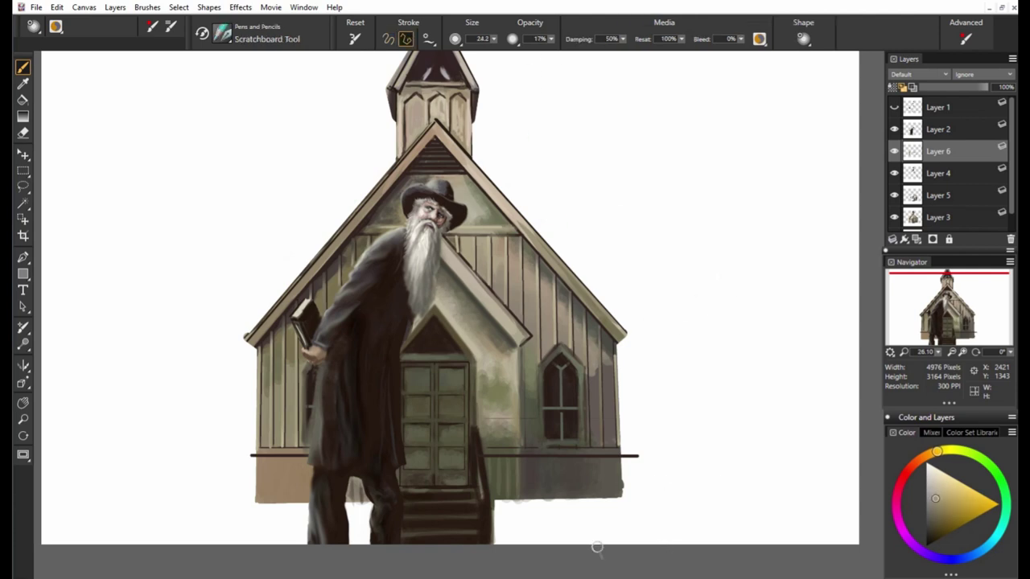
key("f")
left_click(418, 354, "alt")
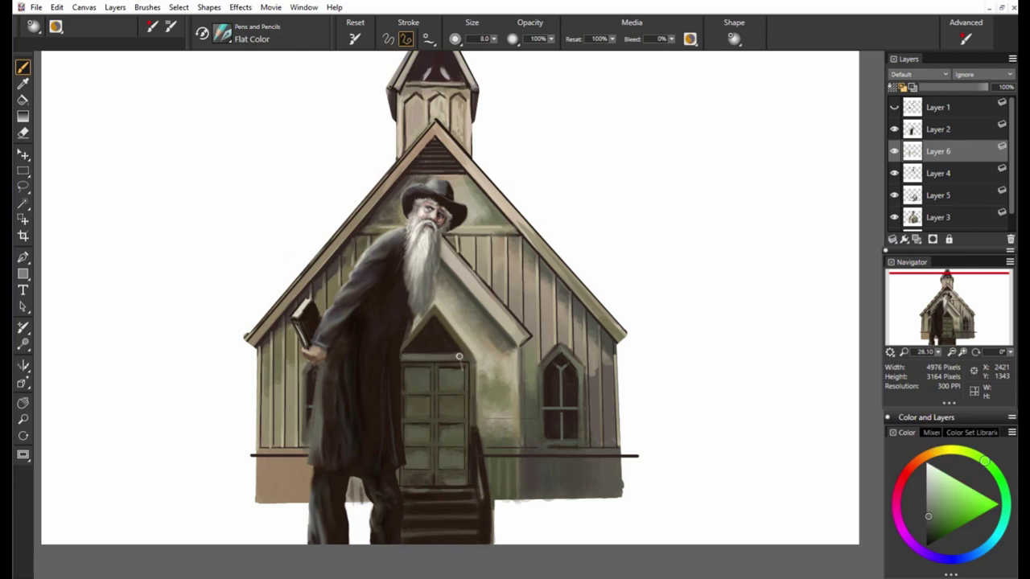
left_click(453, 72, "alt")
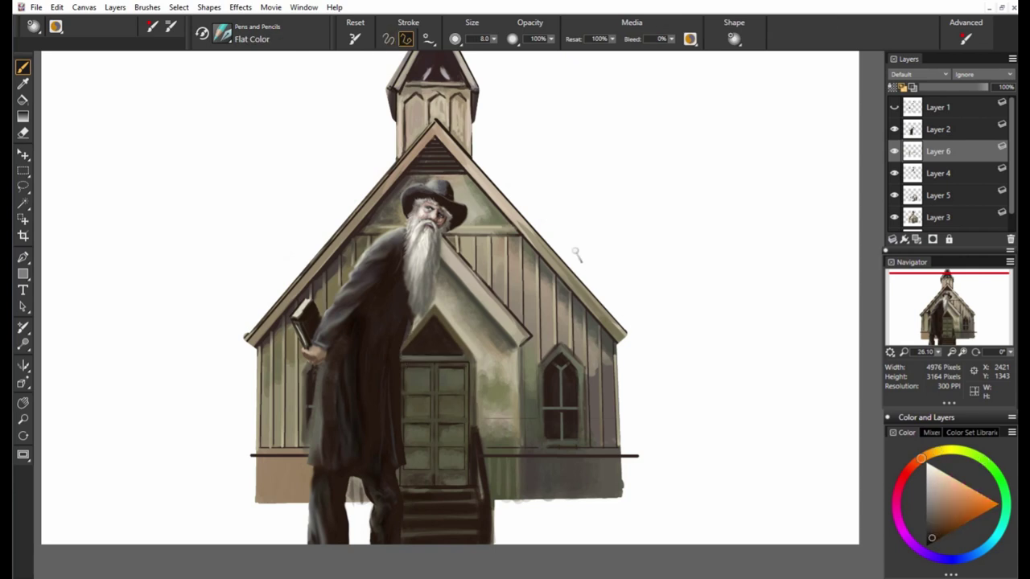
Add a new layer above Layer 6, sample a green, and load the soft eraser.
key("ctrl+shift+n")
left_click(507, 386, "alt")
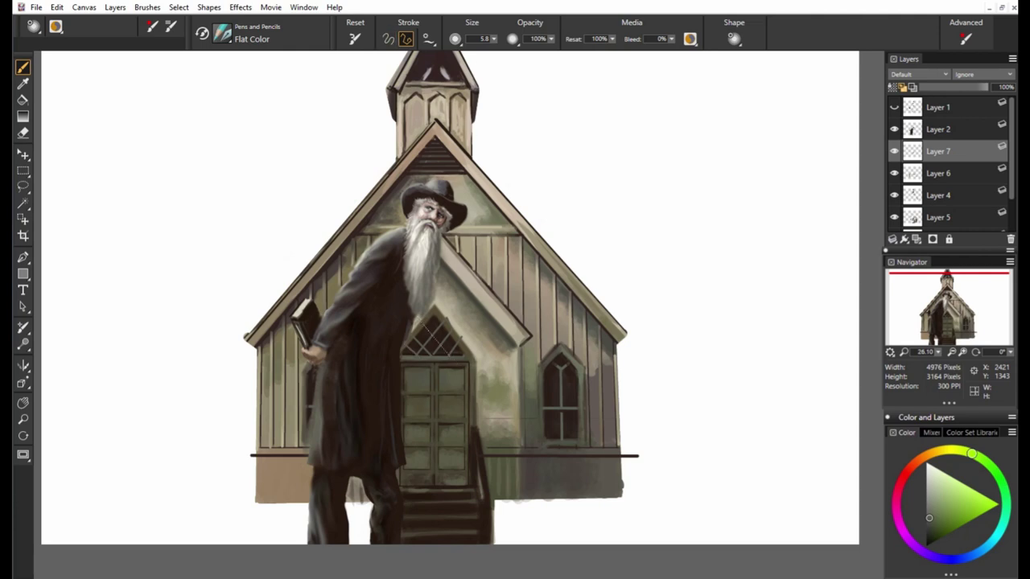
key("e")
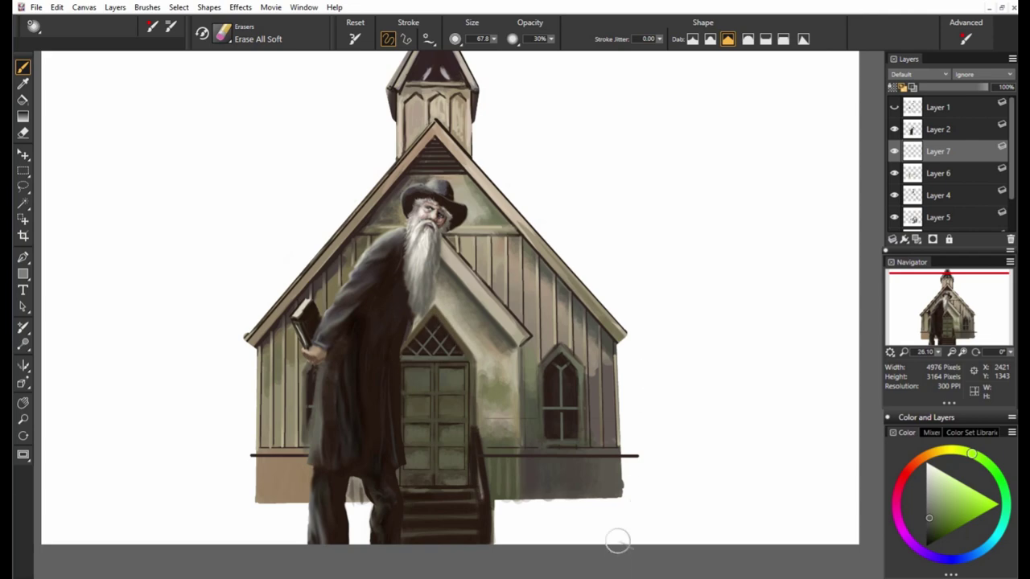
Save the painting as 'Doubt or Faith' using Save As.
scroll(616, 542, "up", 1)
left_click(36, 8)
left_click(92, 154)
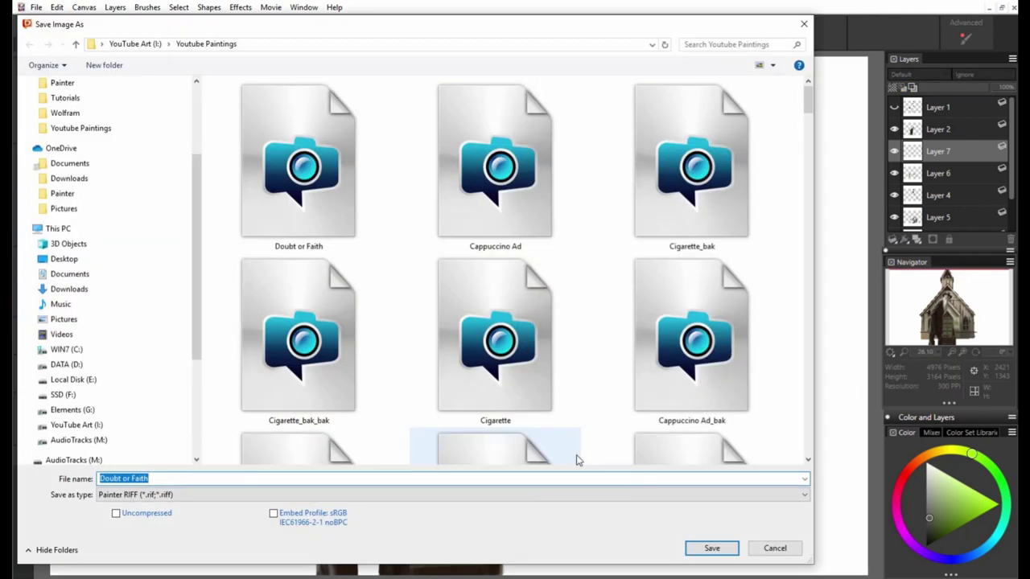
left_click(712, 547)
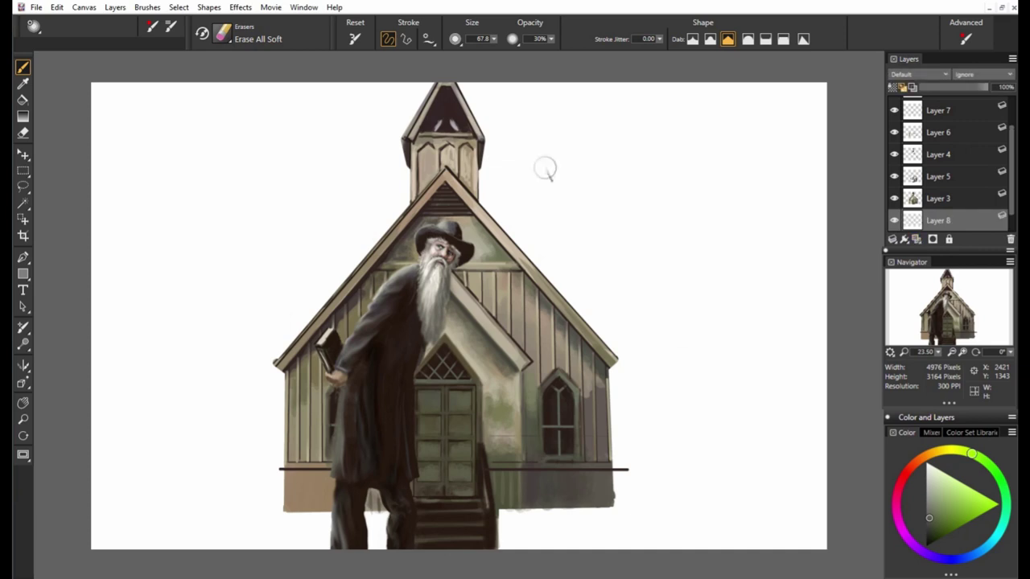
With the Scratchboard Tool, paint a dark brown ground strip right of the church base.
left_click(606, 471, "alt")
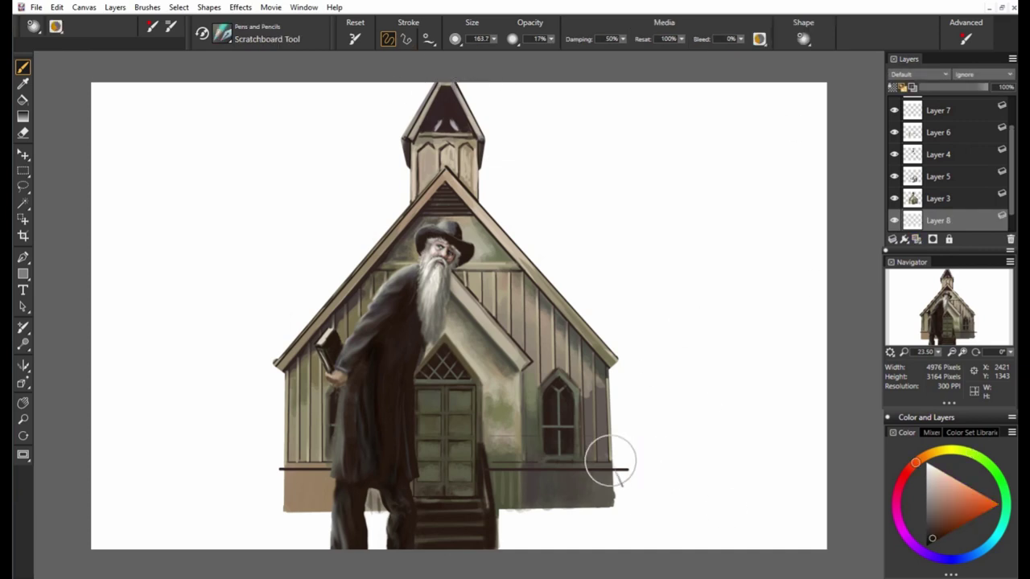
left_click_drag(620, 483, 720, 491)
key("ctrl+z")
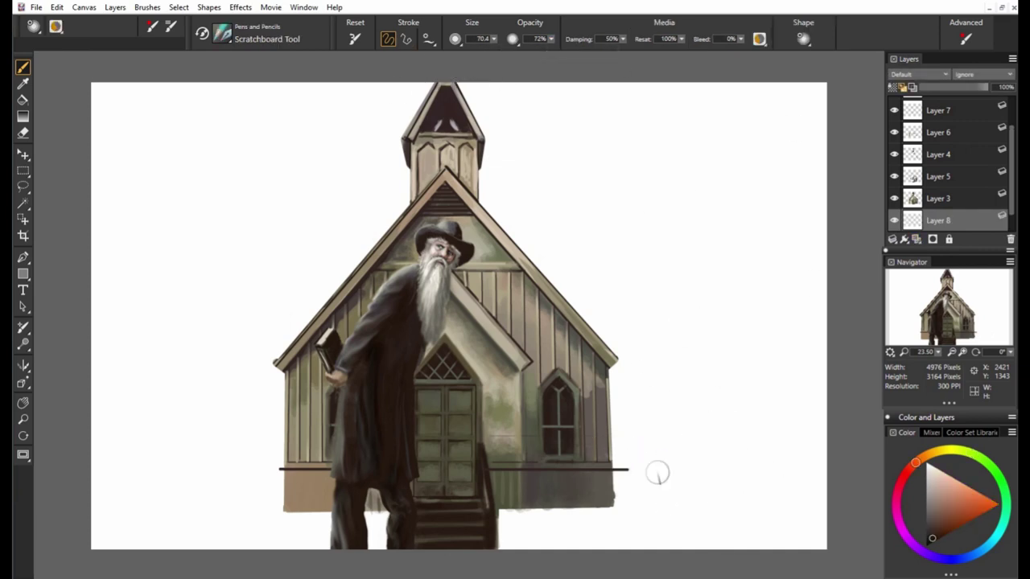
mouse_move(615, 481)
left_mouse_down()
mouse_move(829, 490)
mouse_move(663, 486)
left_mouse_up()
mouse_move(596, 507)
left_mouse_down()
mouse_move(778, 517)
mouse_move(563, 539)
left_mouse_up()
left_click(784, 522, "alt")
left_click_drag(771, 531, 501, 533)
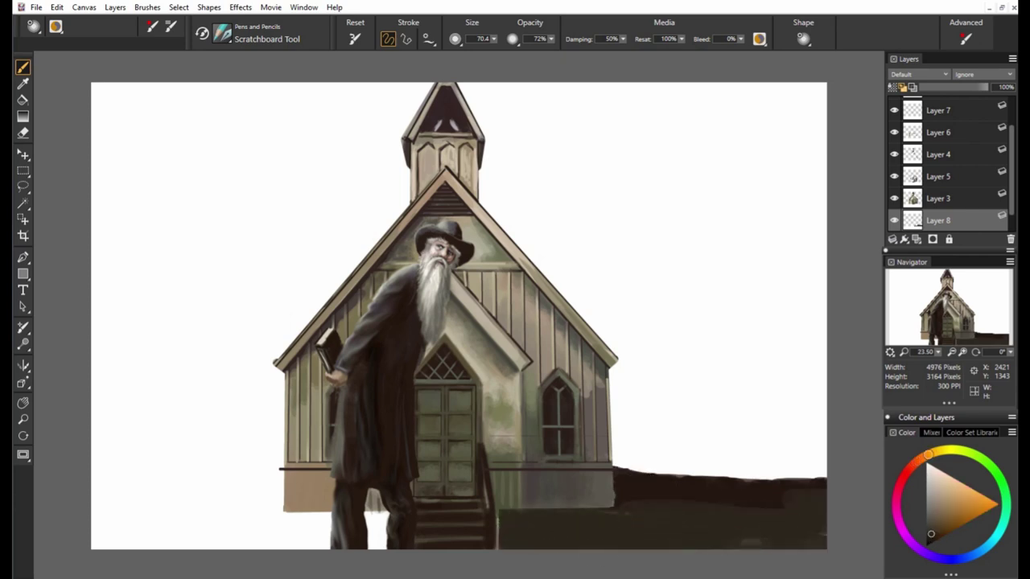
Extend the dark brown ground across the lower left, adding a lighter yellow-brown streak.
left_click_drag(322, 539, 213, 482)
left_click_drag(278, 531, 386, 527)
left_click_drag(286, 456, 96, 515)
left_click_drag(290, 535, 96, 531)
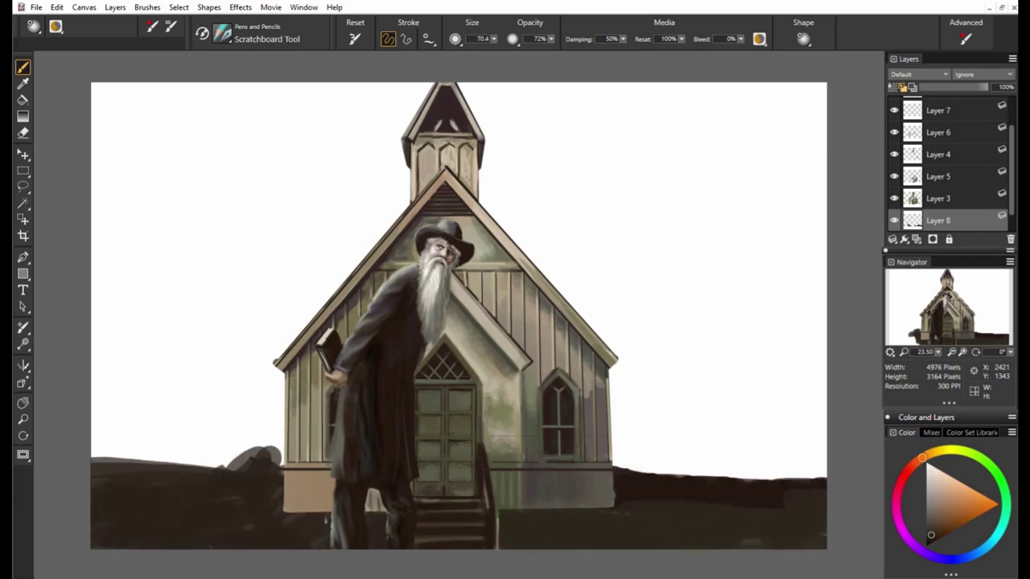
left_click(147, 453, "alt")
left_click_drag(152, 507, 274, 535)
left_click(266, 511, "alt")
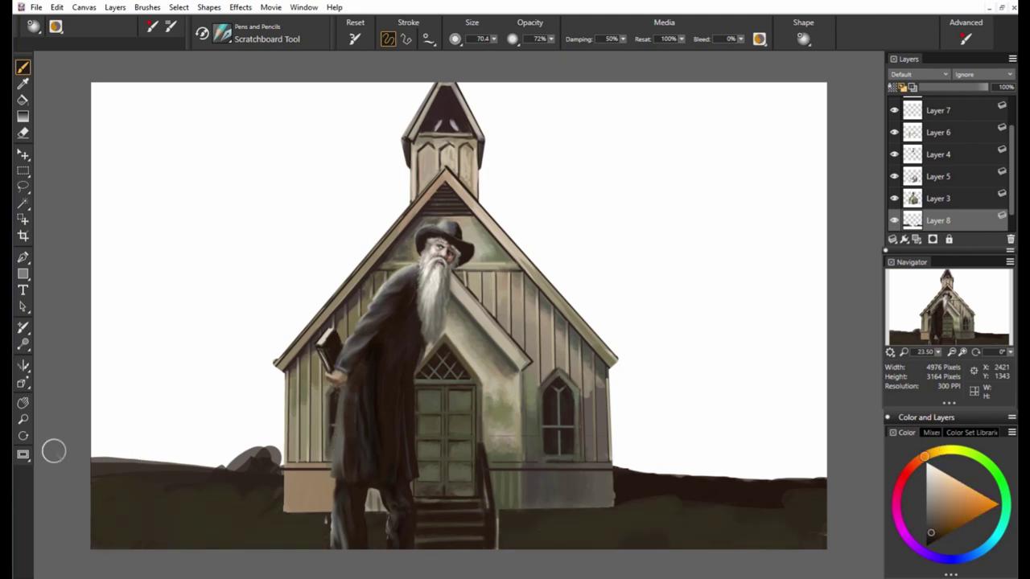
Paint dark tree shapes at the lower left and pale yellow haze along both horizons.
mouse_move(96, 414)
left_mouse_down()
mouse_move(101, 458)
mouse_move(117, 466)
left_mouse_up()
left_click_drag(143, 402, 145, 463)
mouse_move(181, 419)
left_mouse_down()
mouse_move(185, 471)
mouse_move(246, 460)
mouse_move(282, 473)
left_mouse_up()
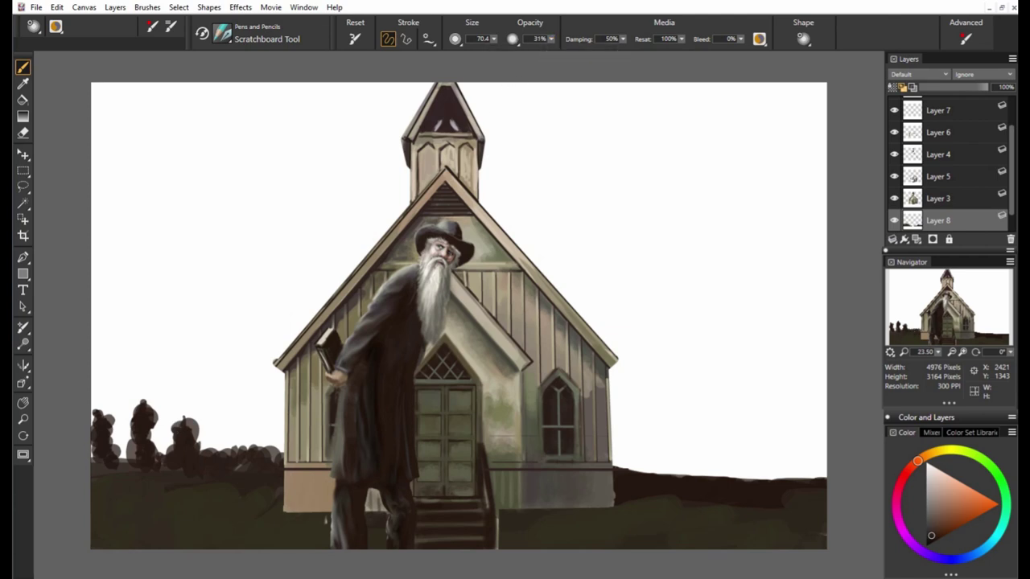
left_click_drag(181, 407, 193, 454)
left_click(542, 416, "alt")
left_click_drag(112, 378, 265, 378)
left_click(647, 334, "alt")
left_click_drag(628, 371, 804, 361)
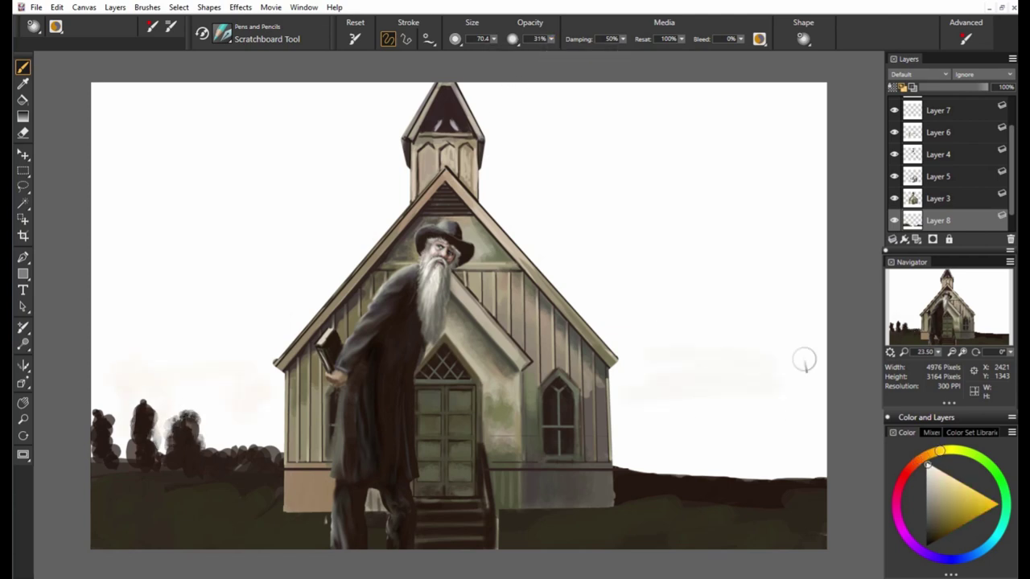
Brush pale grey haze across the sky, a dark grey mid band, and pink haze above.
left_click_drag(97, 358, 306, 318)
left_click_drag(548, 274, 821, 338)
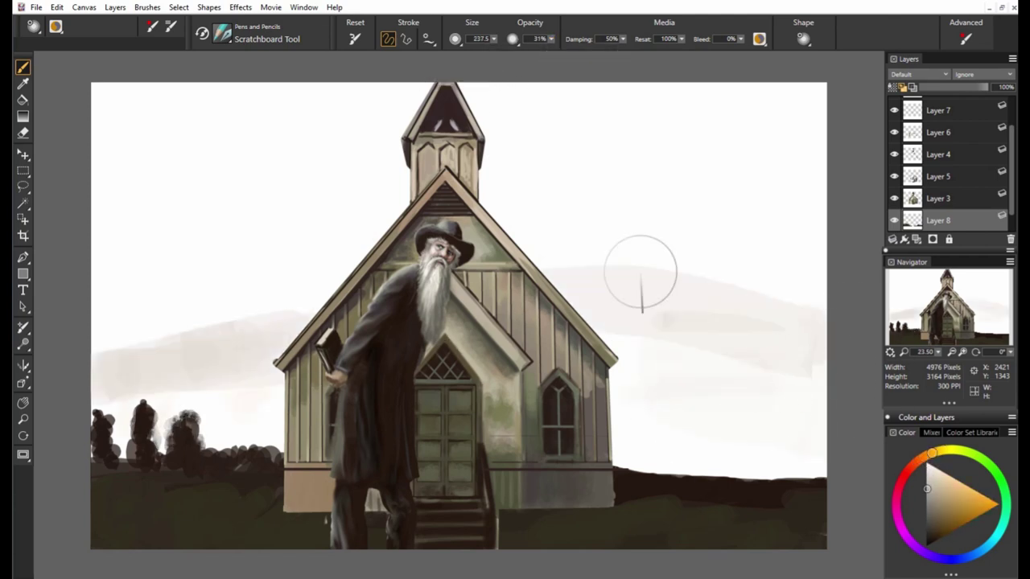
mouse_move(821, 289)
left_mouse_down()
mouse_move(105, 314)
mouse_move(805, 265)
mouse_move(97, 241)
mouse_move(804, 202)
left_mouse_up()
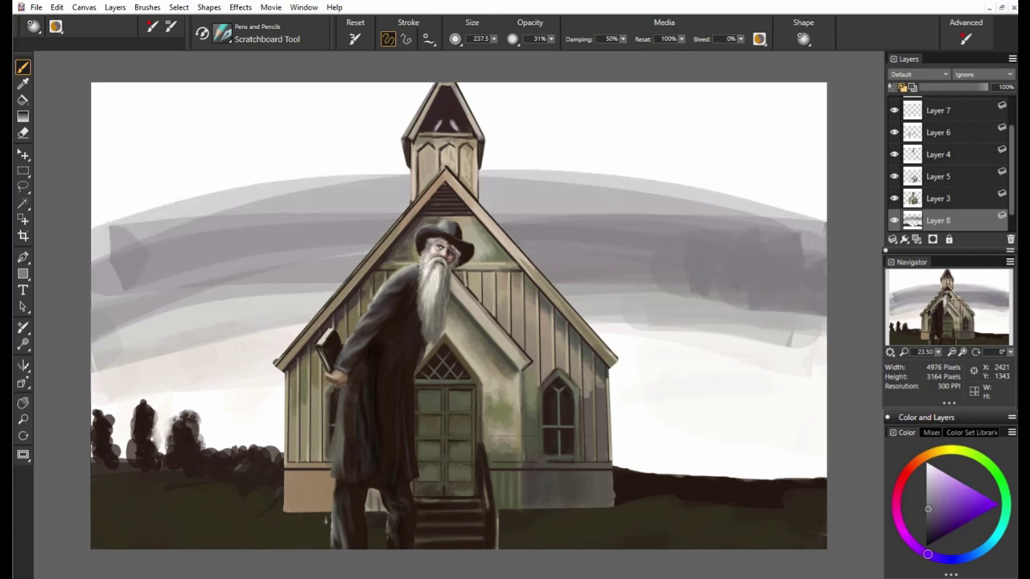
mouse_move(821, 242)
left_mouse_down()
mouse_move(257, 209)
mouse_move(97, 241)
left_mouse_up()
left_click(906, 473)
mouse_move(483, 177)
left_mouse_down()
mouse_move(821, 161)
mouse_move(346, 137)
mouse_move(112, 161)
mouse_move(821, 105)
mouse_move(499, 113)
mouse_move(797, 132)
left_mouse_up()
Paint light purplish and blue-grey cloud puffs across the mid sky.
left_click(994, 541)
left_click(930, 507)
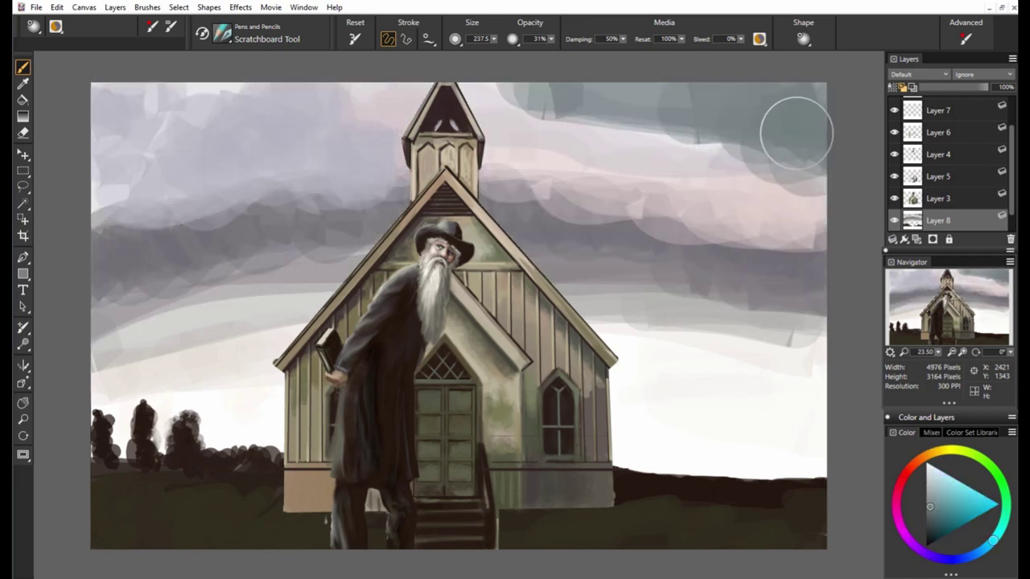
left_click_drag(805, 273, 612, 354)
left_click_drag(812, 402, 676, 321)
left_click_drag(314, 273, 105, 338)
Paint dark orange-brown tree silhouettes along the left horizon.
left_click(594, 391, "alt")
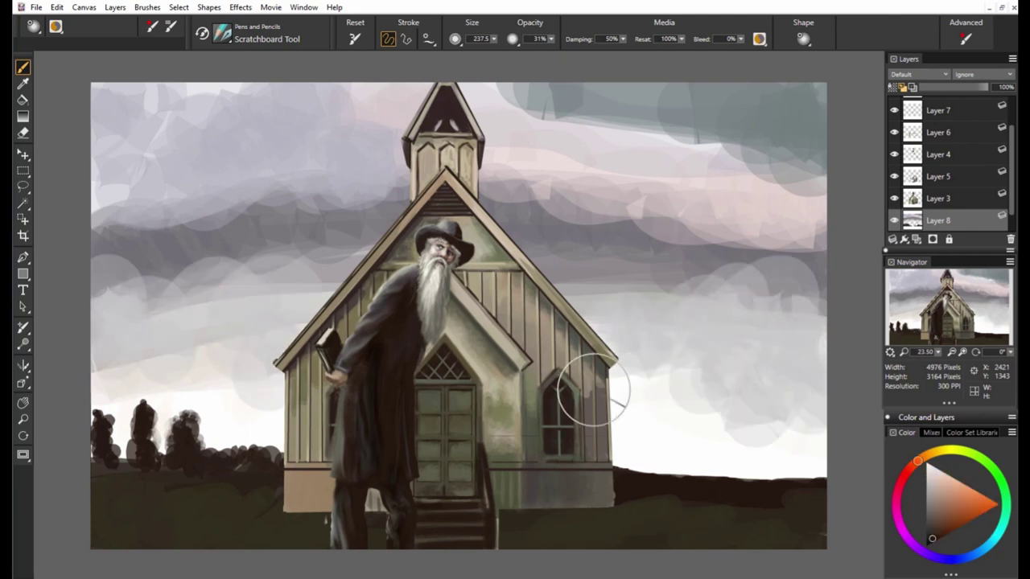
mouse_move(141, 384)
left_mouse_down()
mouse_move(149, 406)
mouse_move(121, 459)
left_mouse_up()
left_click_drag(101, 387, 104, 458)
left_click_drag(157, 426, 197, 439)
mouse_move(181, 390)
left_mouse_down()
mouse_move(205, 402)
mouse_move(237, 458)
left_mouse_up()
left_click_drag(636, 431, 664, 475)
Paint dark purple clouds across the upper left sky.
left_click(138, 155, "alt")
mouse_move(233, 149)
left_mouse_down()
mouse_move(139, 155)
mouse_move(241, 173)
mouse_move(338, 209)
left_mouse_up()
left_click_drag(322, 105, 354, 177)
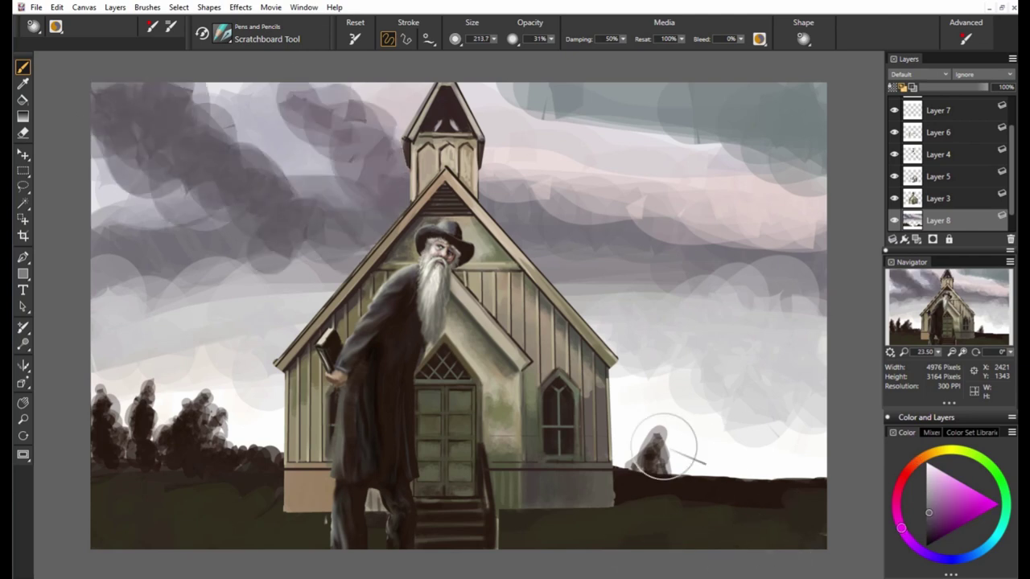
Paint dark trees along the right horizon and darken the bushes and ground by the church.
left_click_drag(635, 431, 676, 474)
mouse_move(667, 411)
left_mouse_down()
mouse_move(708, 475)
mouse_move(817, 479)
left_mouse_up()
left_click(721, 516, "alt")
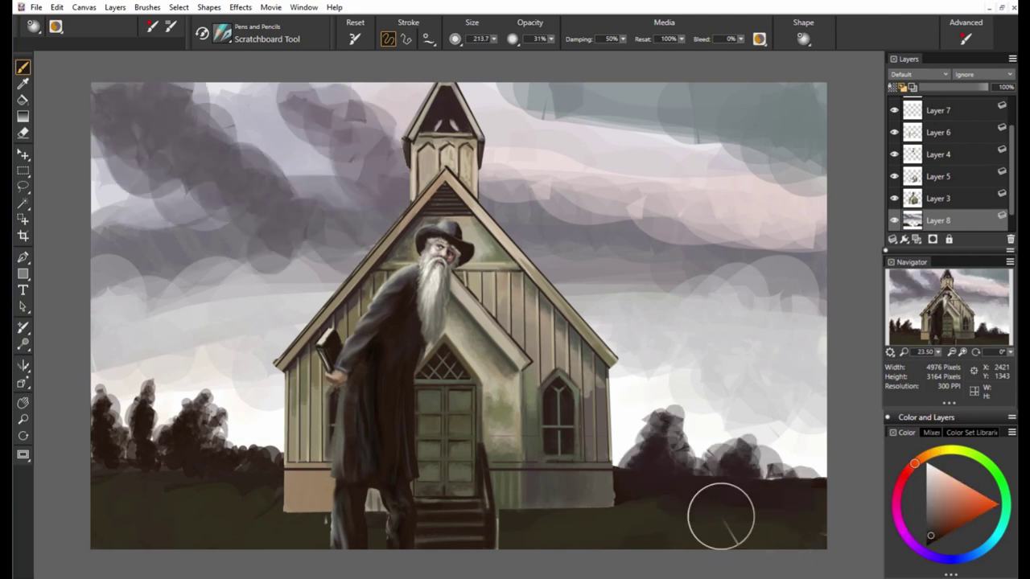
left_click_drag(595, 523, 535, 527)
left_click_drag(266, 502, 282, 450)
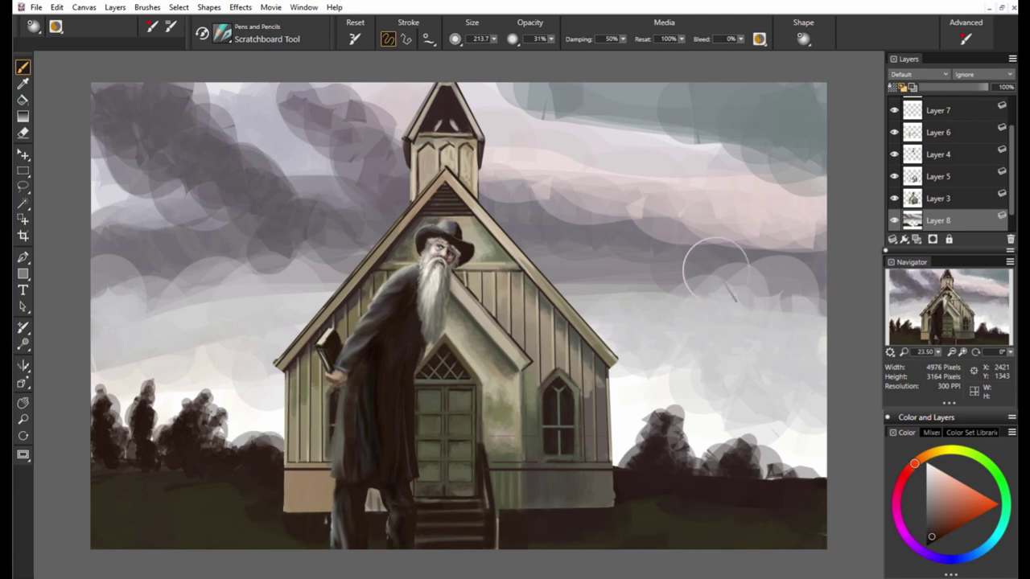
Paint pinkish grey strokes and purple-magenta clouds across the left sky.
left_click(715, 268, "alt")
left_click_drag(258, 249, 346, 282)
left_click(676, 349, "alt")
left_click_drag(112, 145, 201, 210)
mouse_move(121, 201)
left_mouse_down()
mouse_move(239, 238)
mouse_move(121, 306)
left_mouse_up()
left_click_drag(226, 282, 337, 330)
left_click_drag(305, 266, 202, 340)
left_click_drag(121, 306, 273, 354)
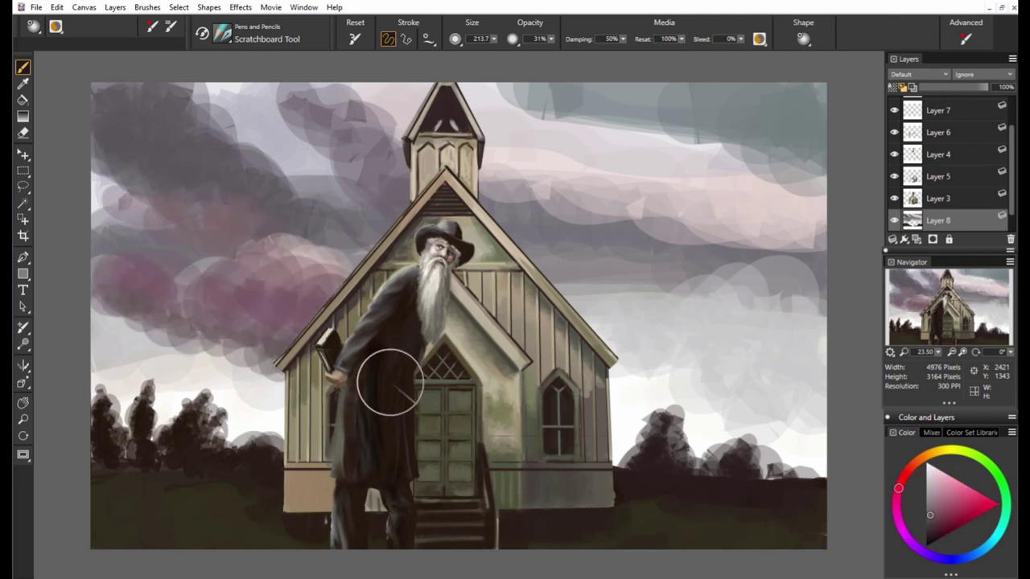
Add grey clouds above the left trees and darker grey clouds in the right sky.
left_click(752, 378, "alt")
left_click_drag(108, 330, 233, 370)
left_click_drag(128, 378, 230, 398)
left_click(609, 310, "alt")
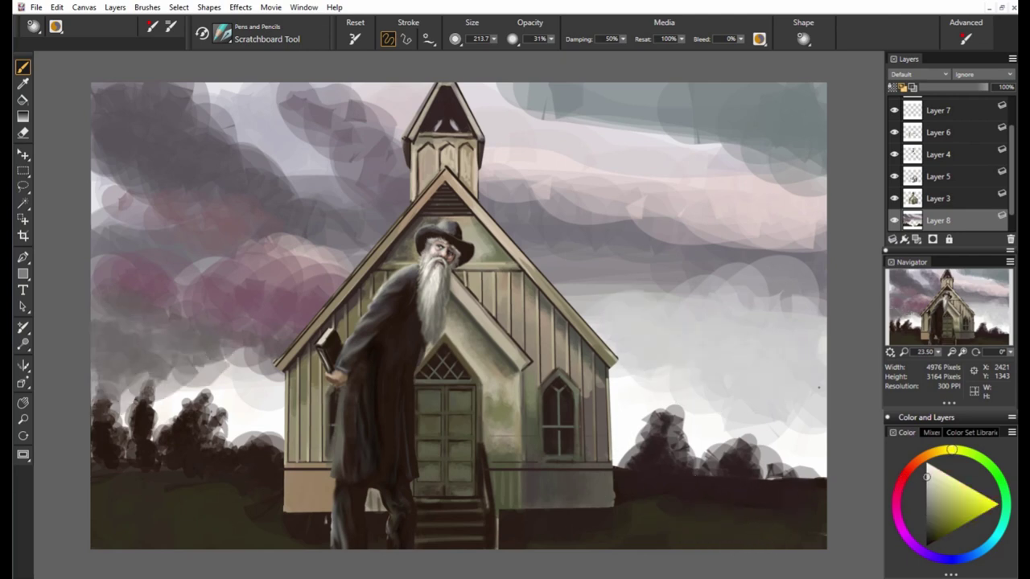
left_click(819, 387, "alt")
left_click_drag(620, 282, 821, 379)
left_click_drag(708, 273, 821, 411)
Add pink strokes across the middle and left sky, plus bluish and blue-grey strokes upper left.
left_click(758, 341, "alt")
left_click_drag(555, 265, 676, 338)
left_click_drag(241, 241, 346, 273)
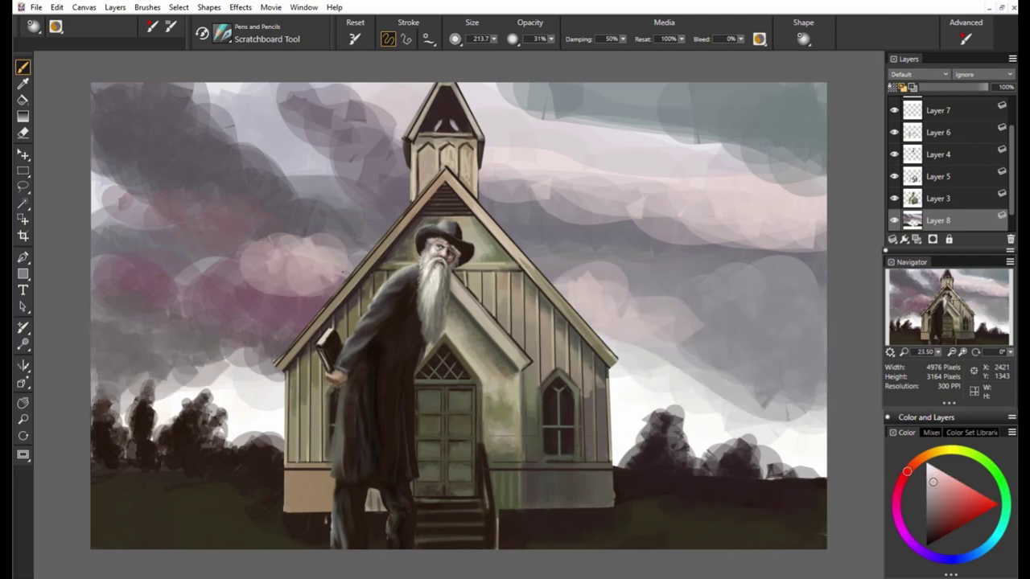
mouse_move(386, 314)
left_mouse_down()
mouse_move(169, 242)
mouse_move(96, 257)
left_mouse_up()
left_click(636, 378, "alt")
left_click_drag(225, 193, 386, 202)
left_click(266, 153, "alt")
left_click_drag(257, 161, 137, 88)
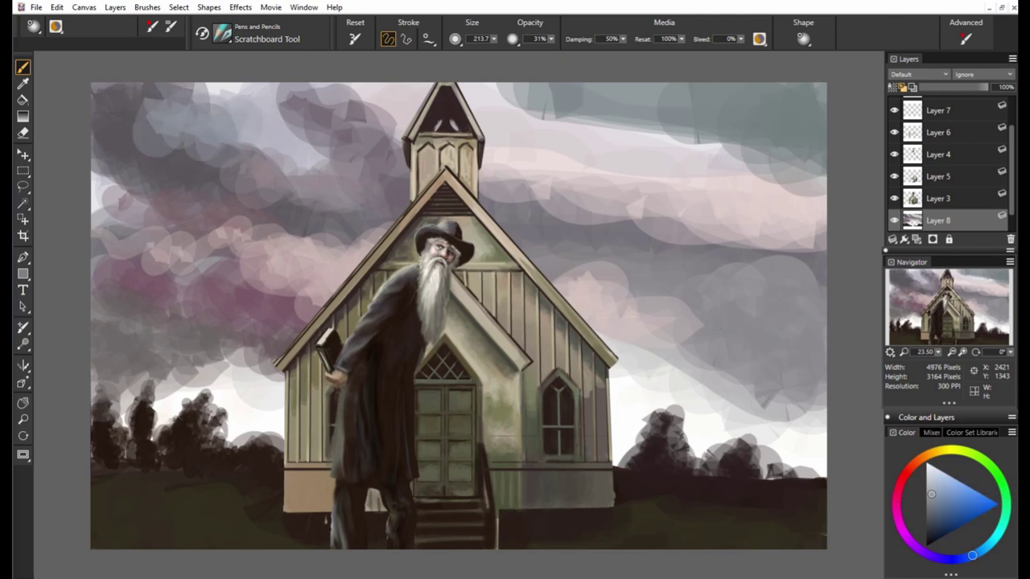
left_click_drag(96, 120, 322, 96)
Paint pinkish white strokes across the upper and right sky, then dark grey in the right middle sky.
left_click(628, 161, "alt")
left_click_drag(499, 105, 612, 112)
left_click_drag(290, 105, 708, 241)
left_click_drag(821, 177, 579, 226)
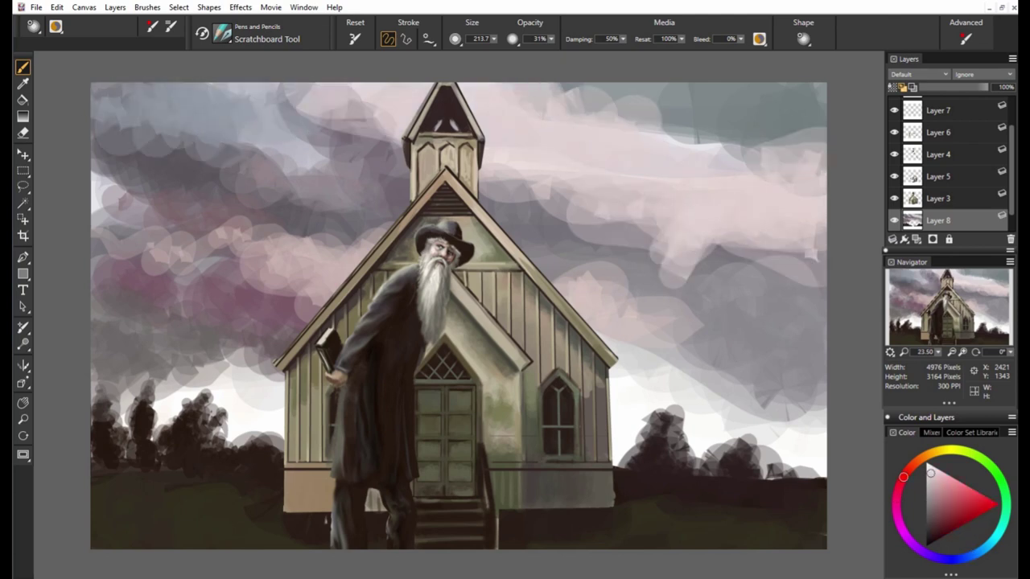
left_click(689, 267, "alt")
left_click_drag(515, 177, 644, 241)
left_click_drag(611, 209, 820, 322)
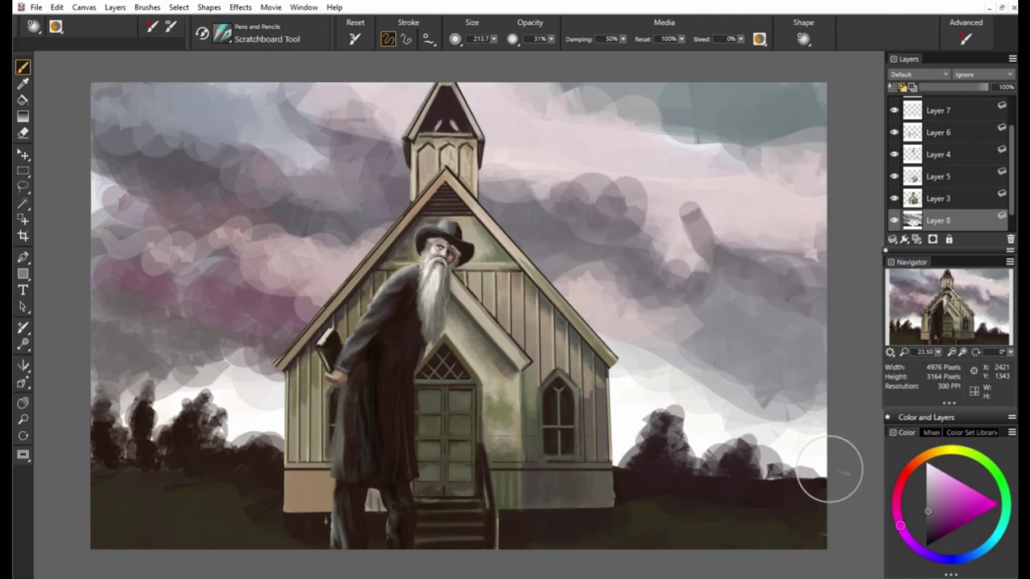
Undo the last dark grey stroke and smear the central, upper-left and right clouds and left trees.
key("ctrl+z")
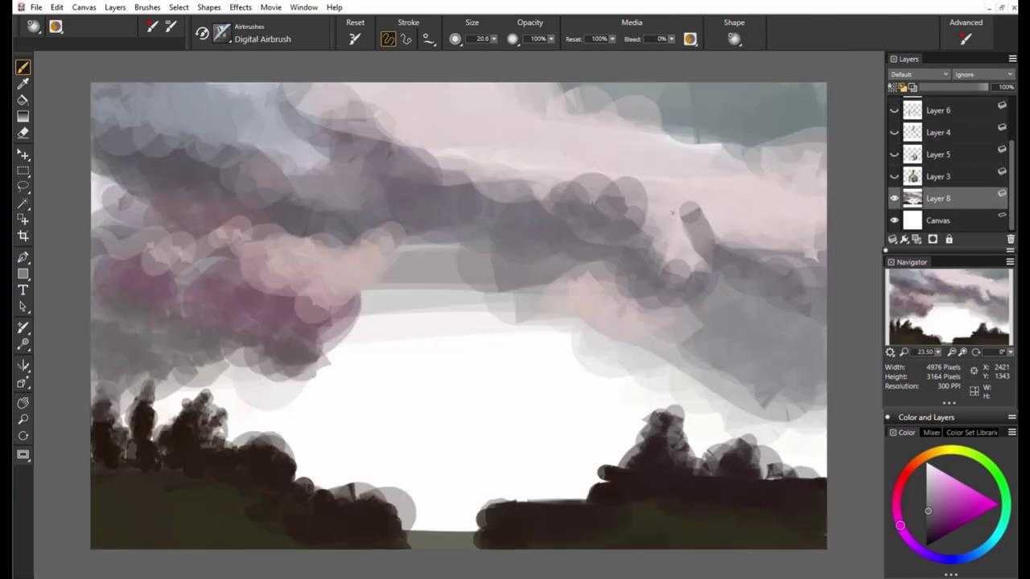
left_click_drag(472, 298, 523, 299)
left_click_drag(378, 241, 434, 245)
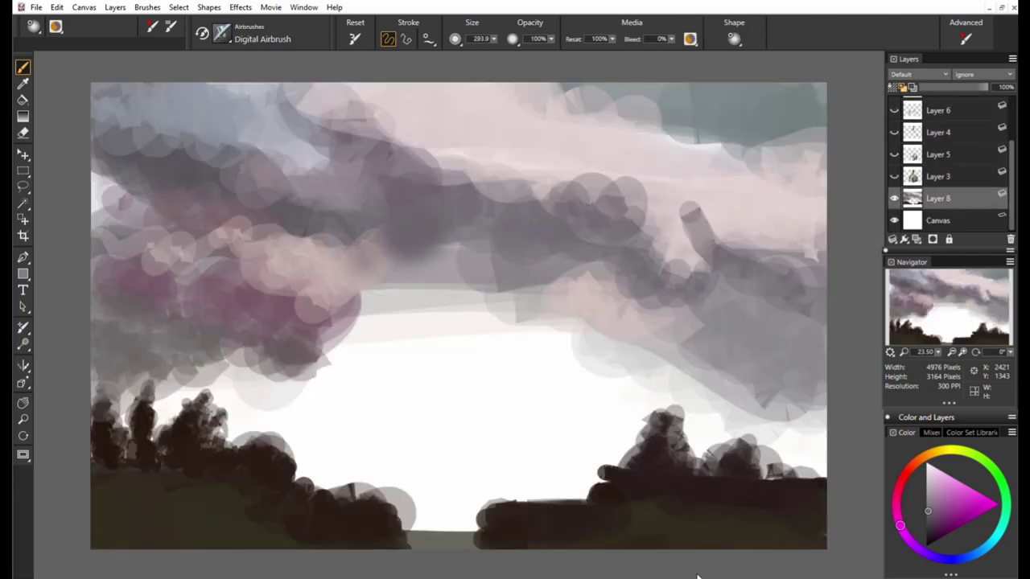
mouse_move(364, 242)
left_mouse_down()
mouse_move(258, 172)
mouse_move(197, 240)
mouse_move(112, 234)
mouse_move(241, 266)
mouse_move(225, 354)
mouse_move(159, 409)
mouse_move(338, 338)
left_mouse_up()
left_click_drag(265, 443, 483, 297)
left_click_drag(370, 145, 692, 242)
mouse_move(768, 291)
left_mouse_down()
mouse_move(708, 410)
mouse_move(483, 507)
left_mouse_up()
Blend both tree lines, the top-right cloud band, centre clouds and top-left sky into soft shapes.
mouse_move(379, 482)
left_mouse_down()
mouse_move(145, 386)
mouse_move(96, 402)
left_mouse_up()
mouse_move(563, 257)
left_mouse_down()
mouse_move(616, 113)
mouse_move(805, 145)
left_mouse_up()
left_click_drag(611, 201, 306, 246)
left_click_drag(137, 262, 474, 290)
left_click_drag(636, 298, 684, 378)
left_click_drag(298, 129, 113, 104)
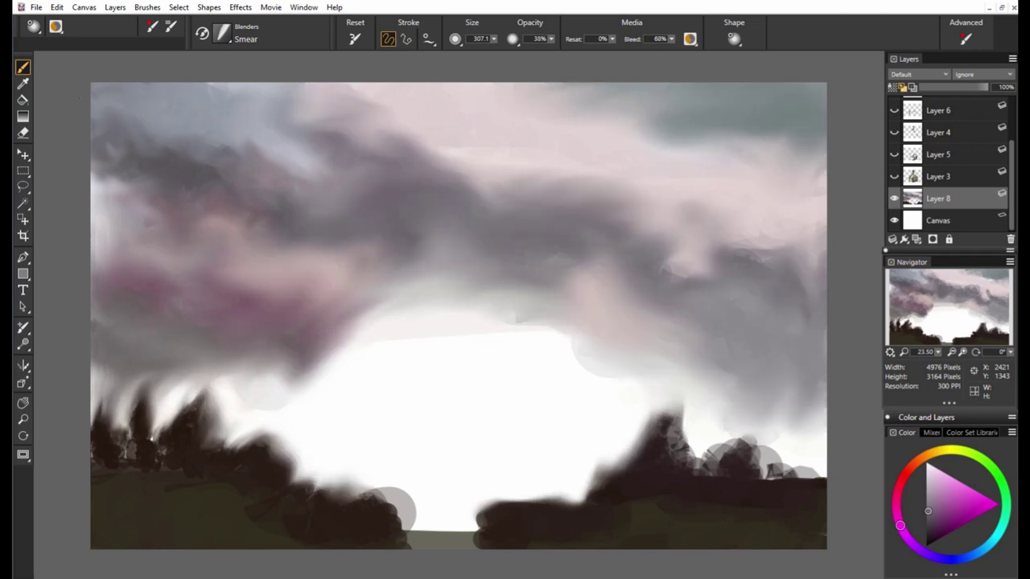
left_click_drag(612, 418, 644, 451)
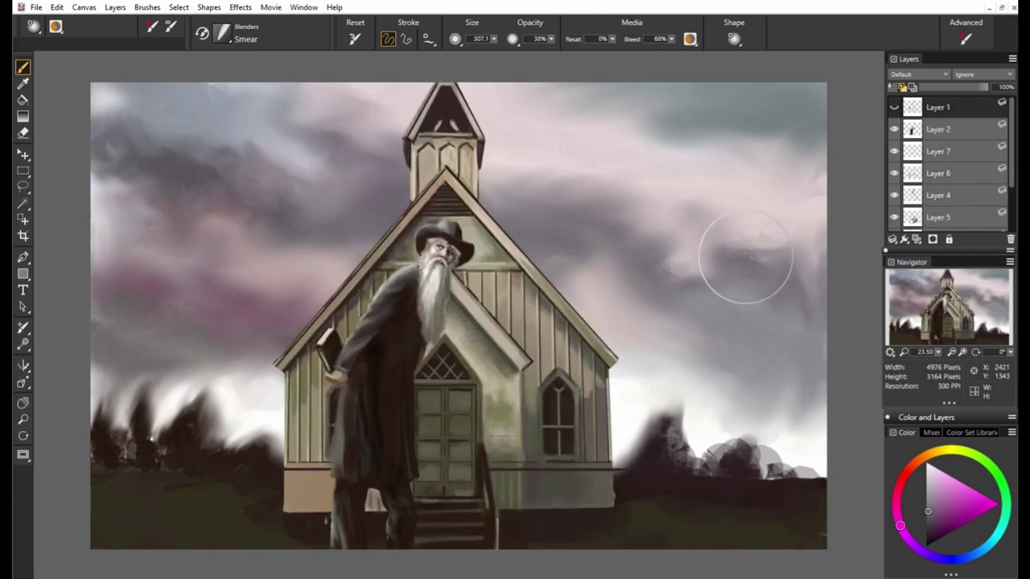
On a new layer, darken the steeple's left roof edge up to its apex.
key("ctrl+shift+n")
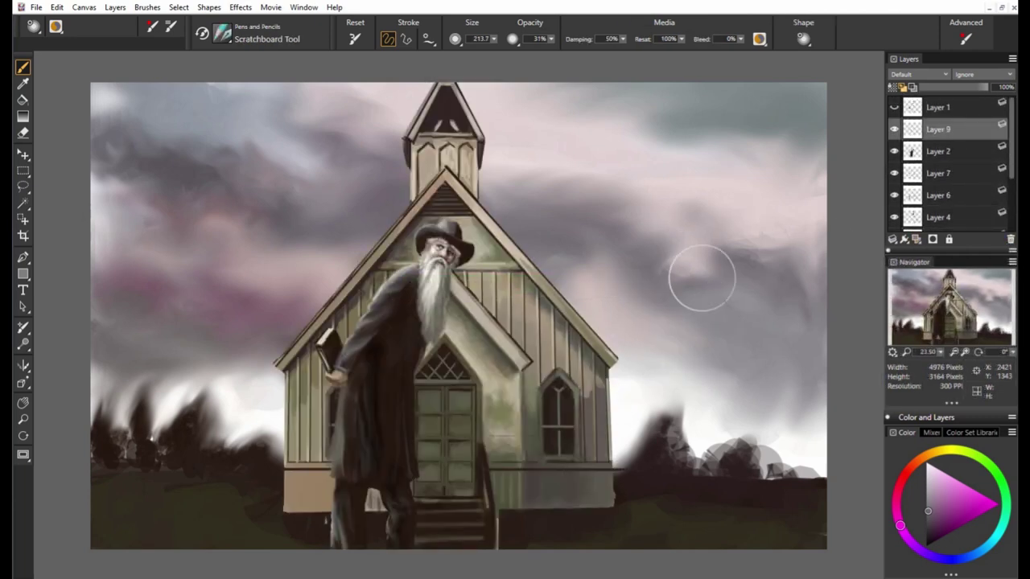
scroll(468, 330, "up", 3)
scroll(507, 278, "up", 5)
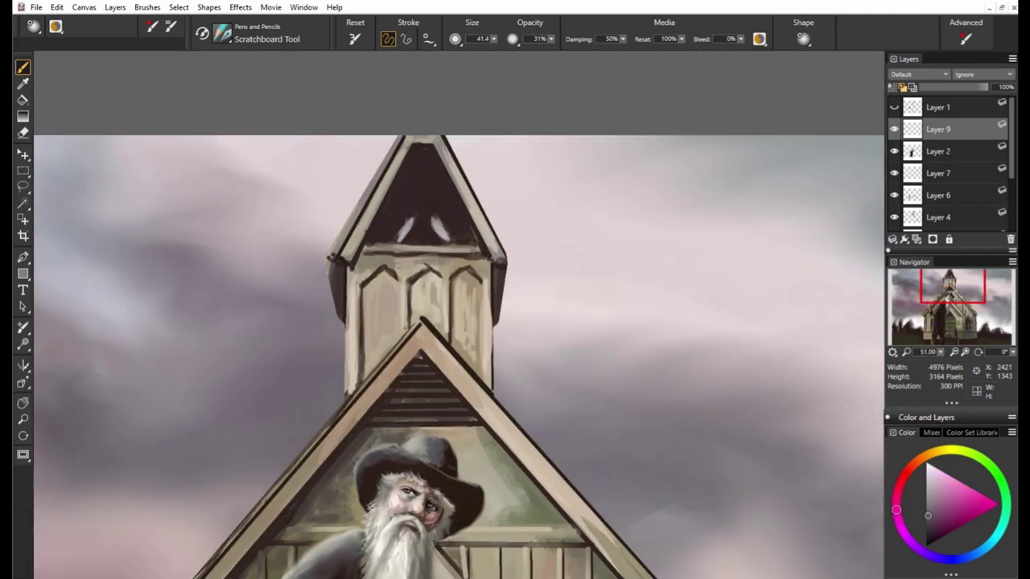
left_click(964, 557)
left_click(357, 209, "alt")
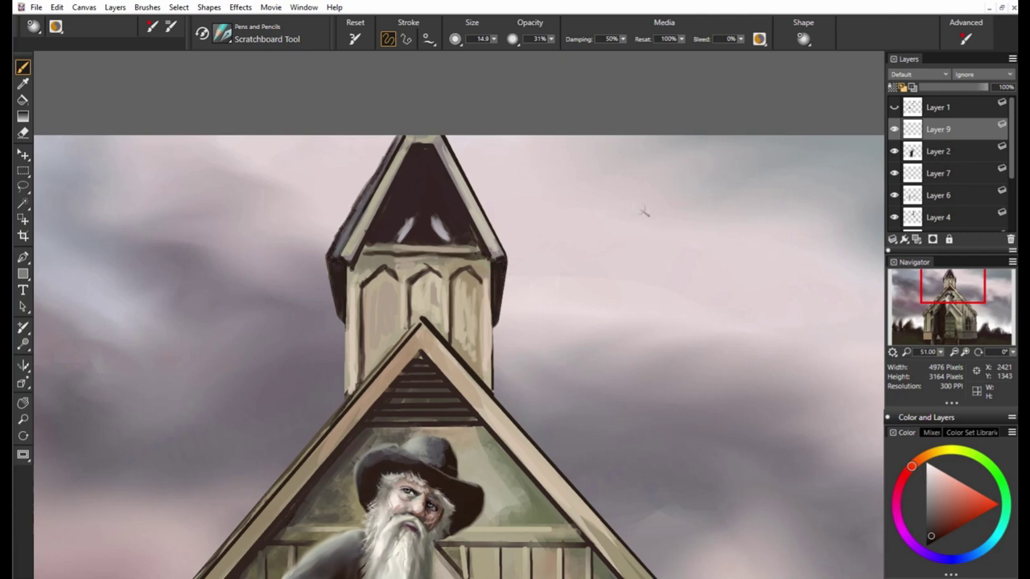
left_click(938, 452)
left_click_drag(344, 253, 417, 143)
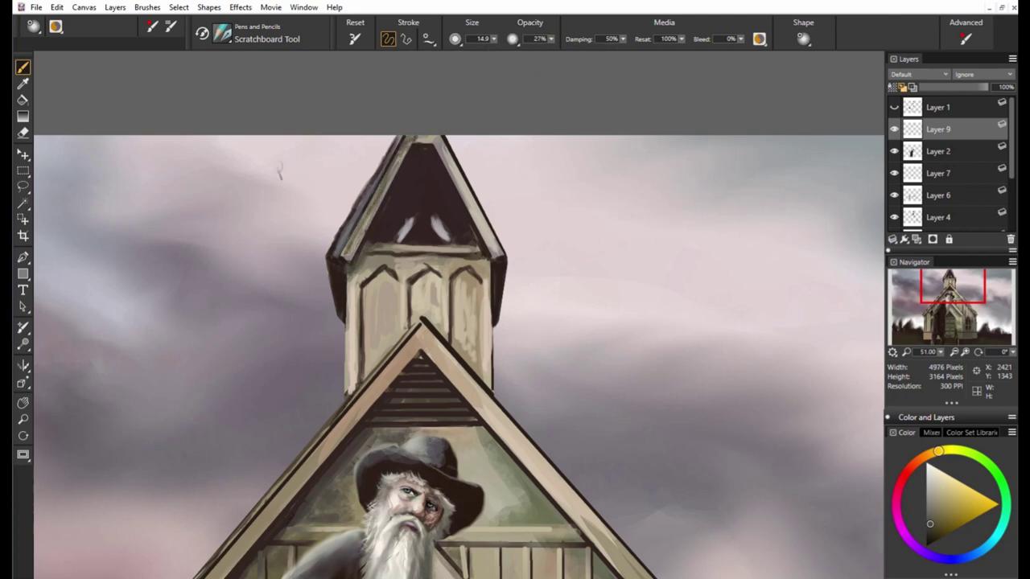
Sample a range of spire, tower wood and light sky tones from the canvas.
left_click(447, 161, "alt")
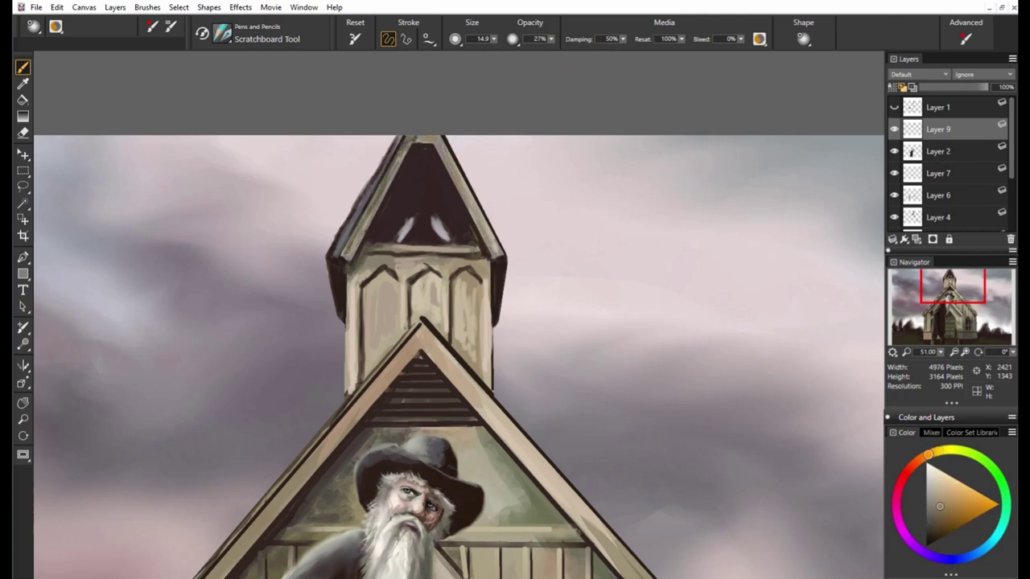
left_click(508, 206, "alt")
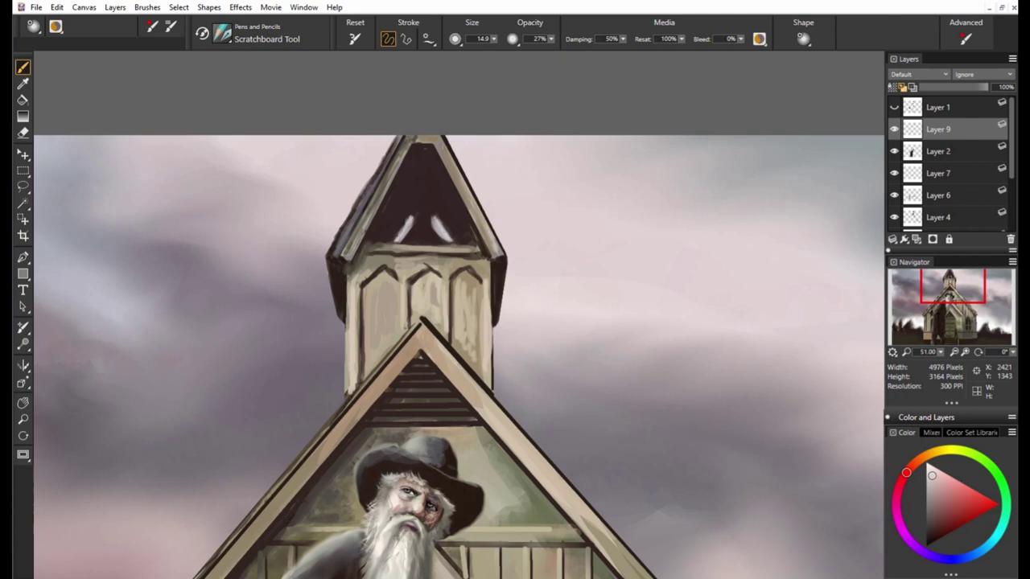
left_click(422, 144, "alt")
left_click(384, 233, "alt")
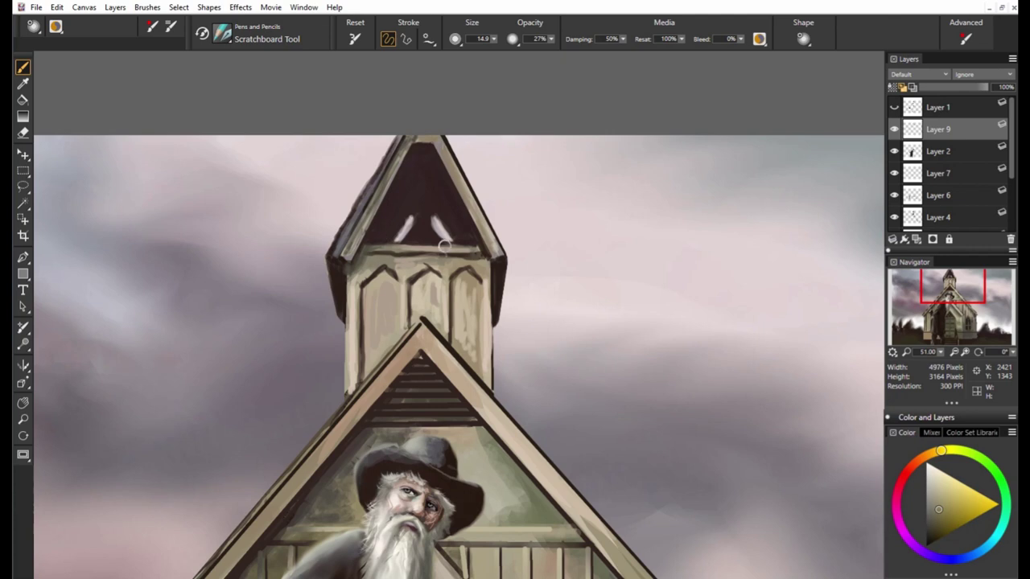
left_click(472, 253, "alt")
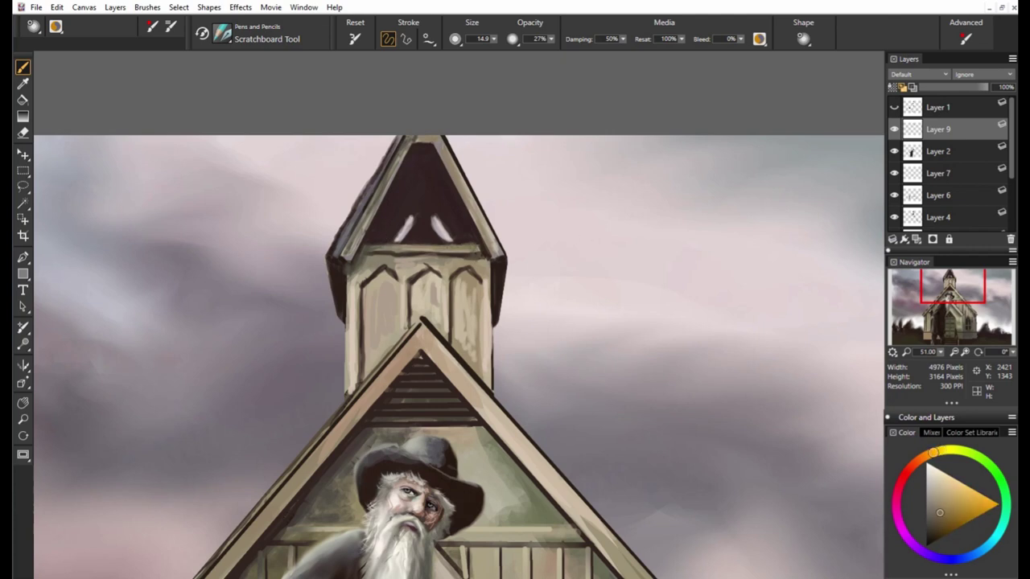
left_click(348, 243, "alt")
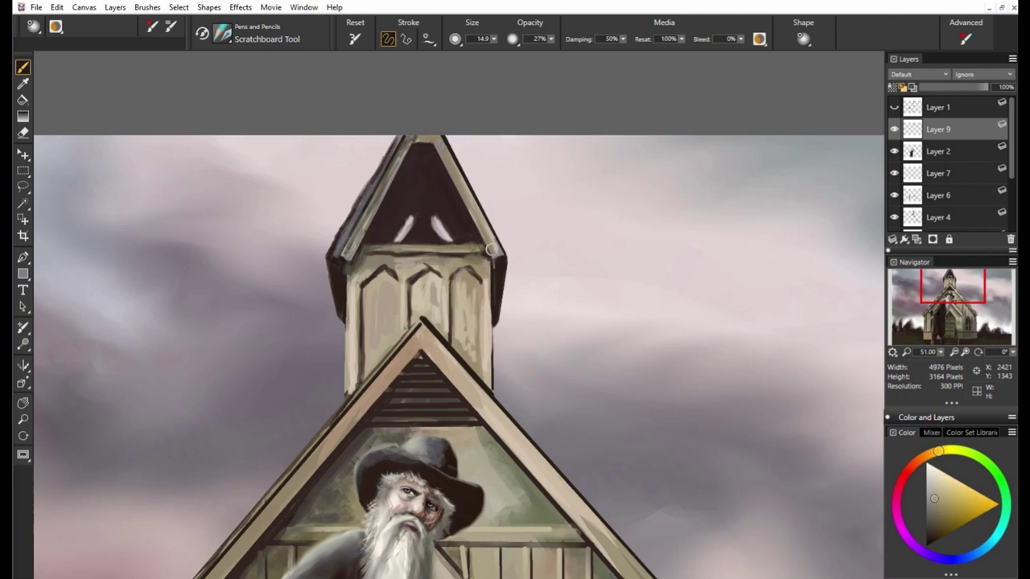
left_click(379, 246, "alt")
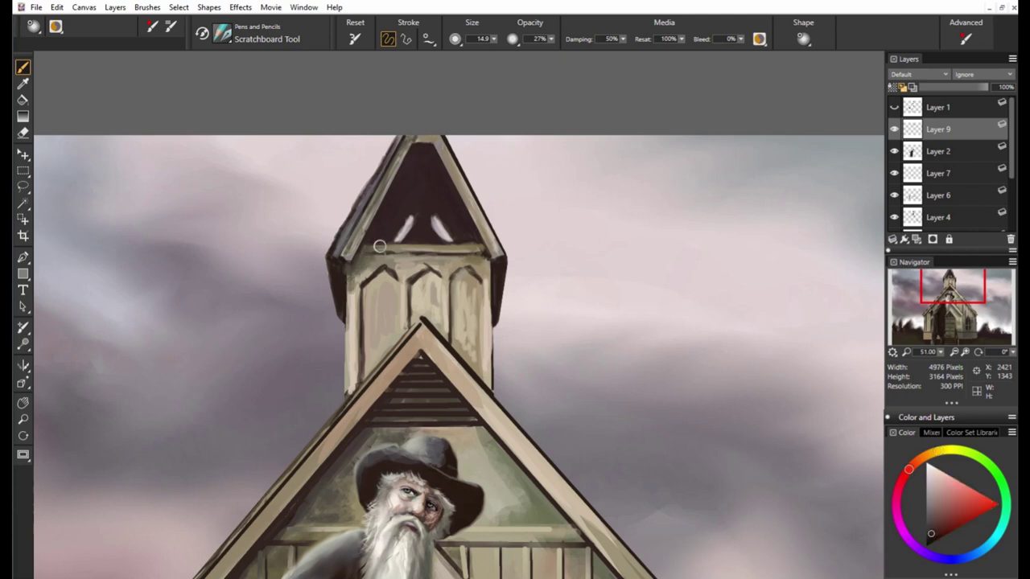
left_click(371, 268, "alt")
left_click(373, 271, "alt")
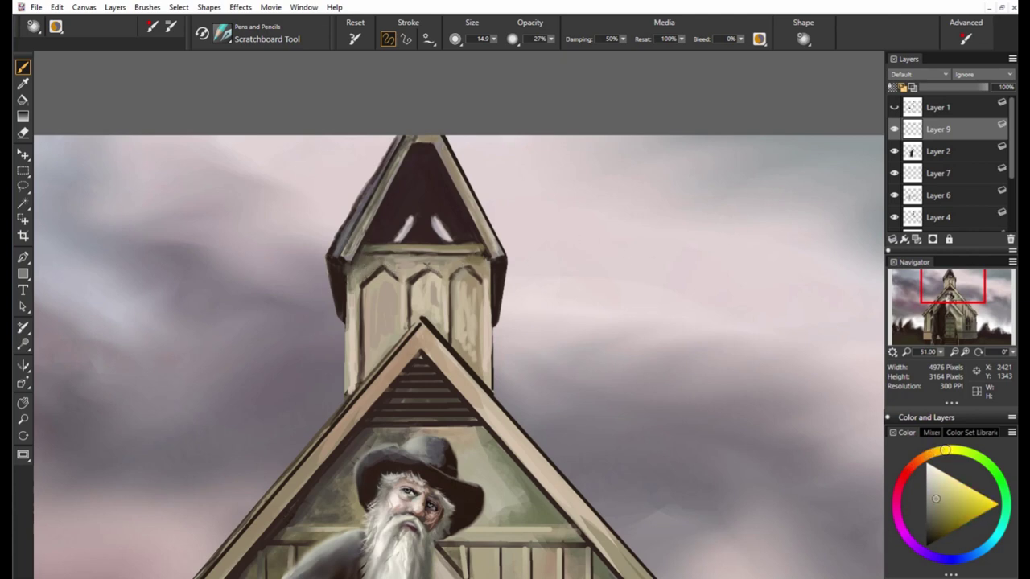
left_click(498, 257, "alt")
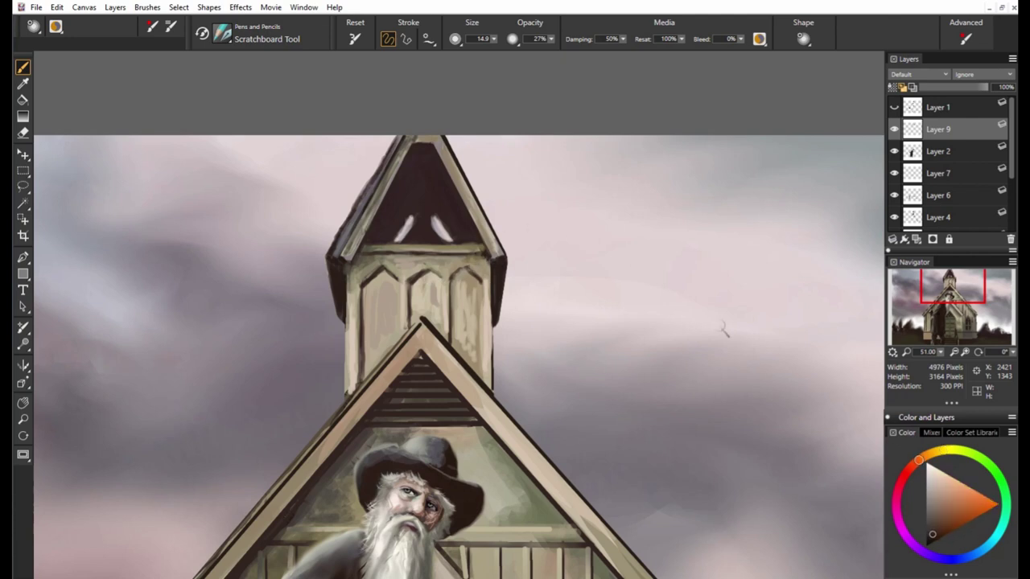
left_click(724, 330, "alt")
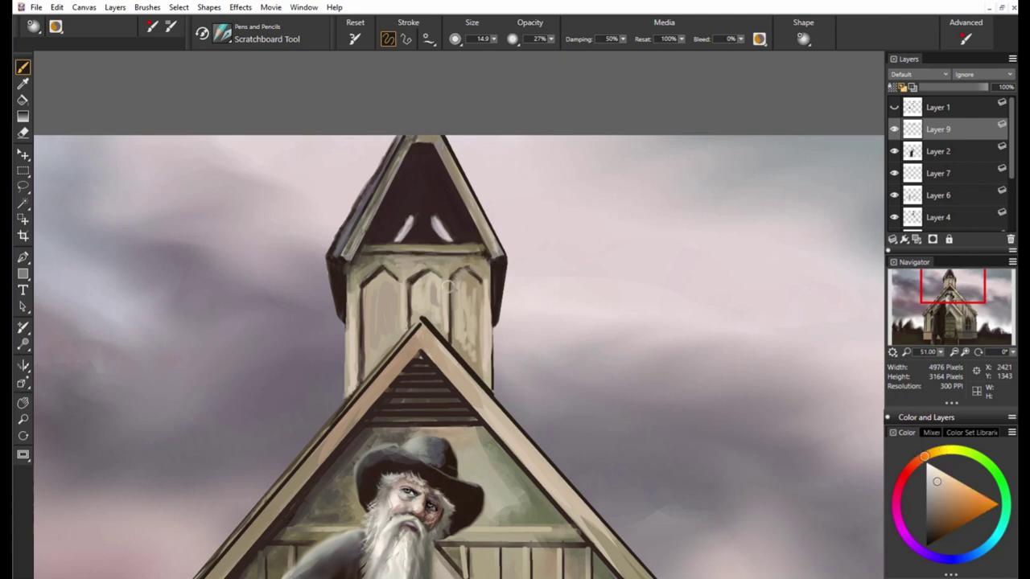
Add a light edge to the tower's middle panel and shade its right panel darker.
left_click_drag(449, 280, 448, 341)
mouse_move(482, 305)
left_mouse_down()
mouse_move(483, 373)
mouse_move(457, 349)
left_mouse_up()
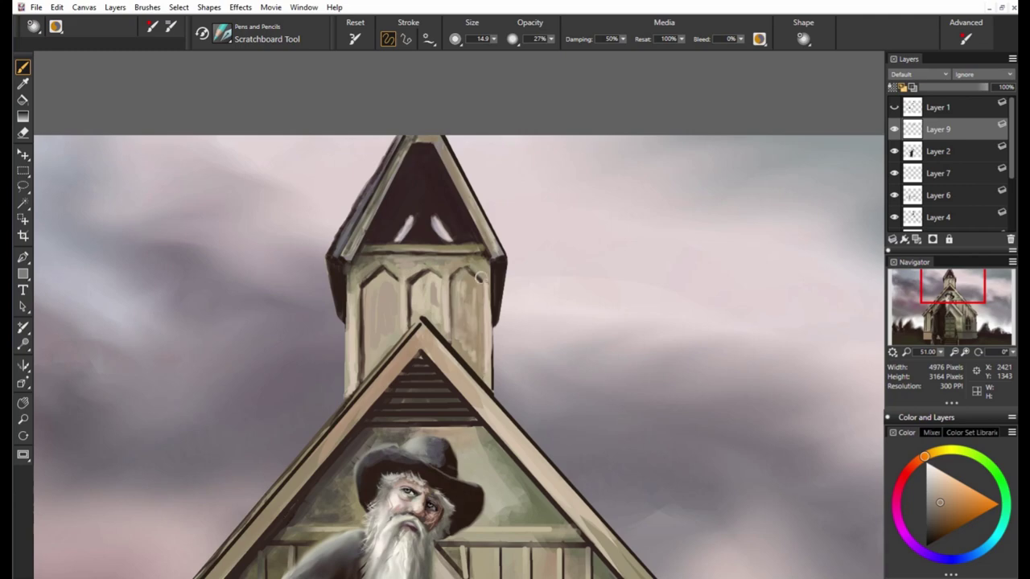
left_click(441, 247, "alt")
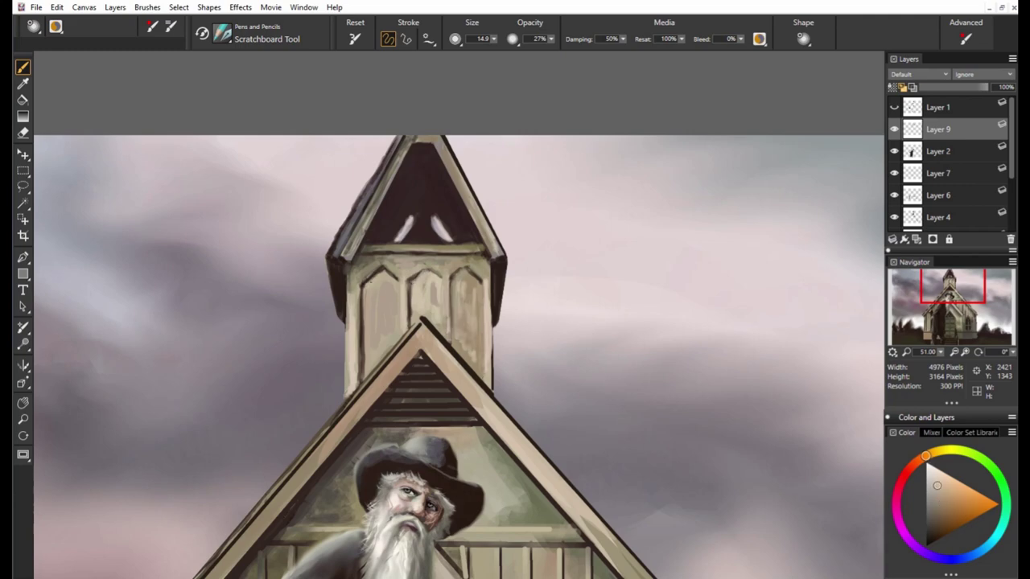
left_click_drag(607, 437, 641, 330)
left_click(455, 235, "alt")
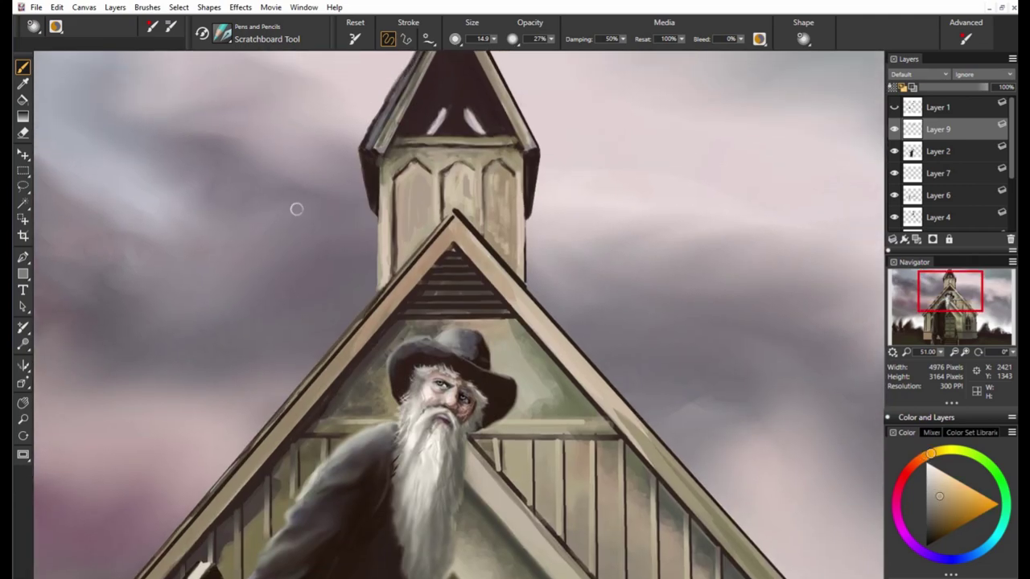
Sample roof and wood tones and lighten the right side of the steeple tower.
left_click(466, 233, "alt")
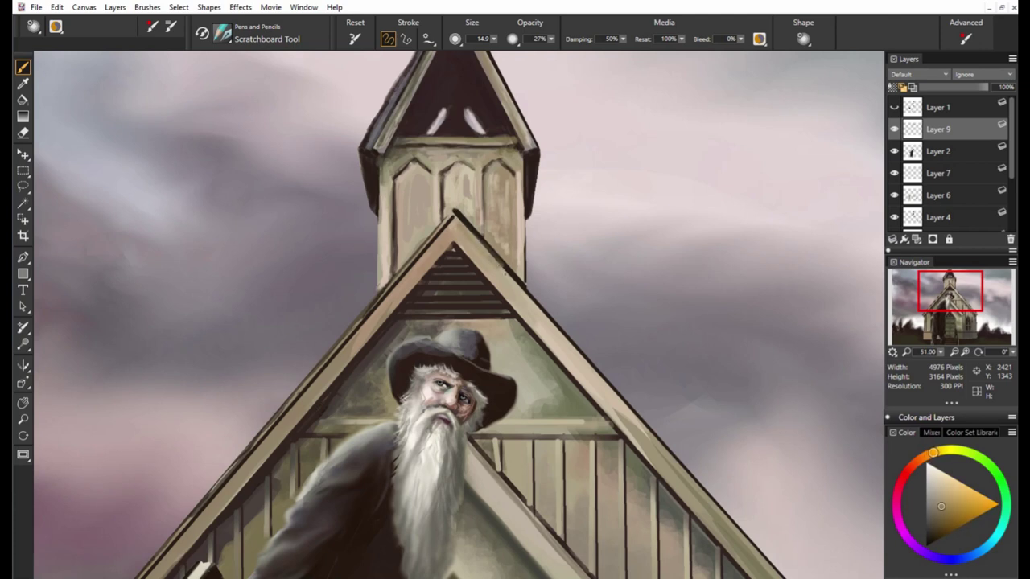
left_click(461, 261, "alt")
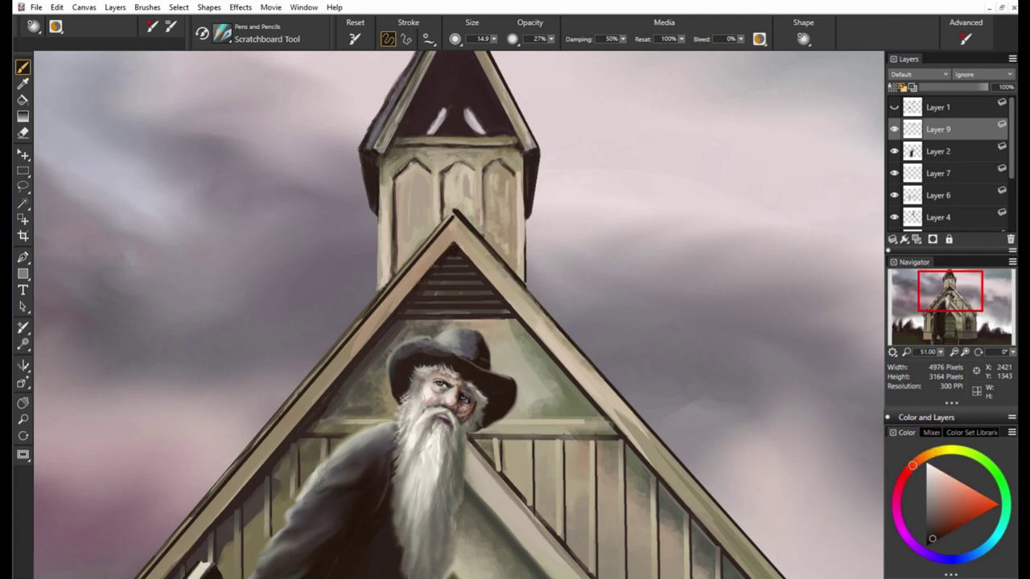
left_click(447, 217, "alt")
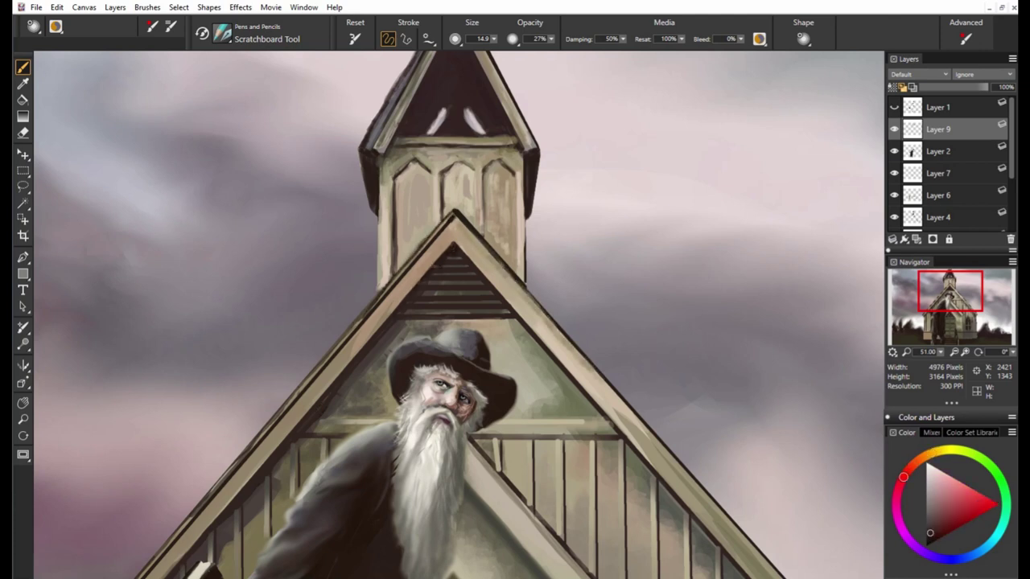
left_click(455, 221, "alt")
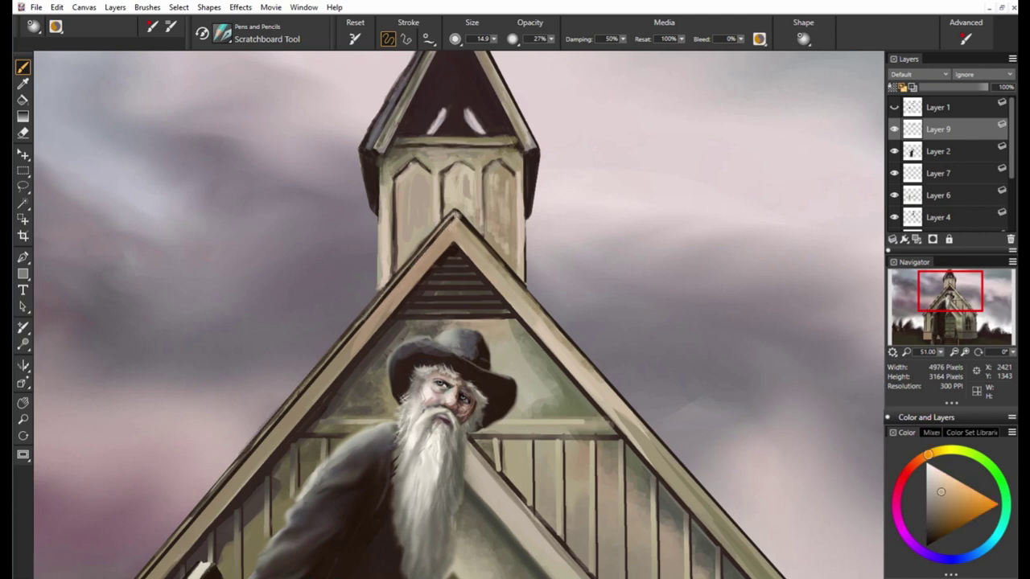
left_click_drag(469, 224, 506, 270)
Lighten the green gable wall beside the hat with a sampled lighter brown.
left_click(654, 325, "alt")
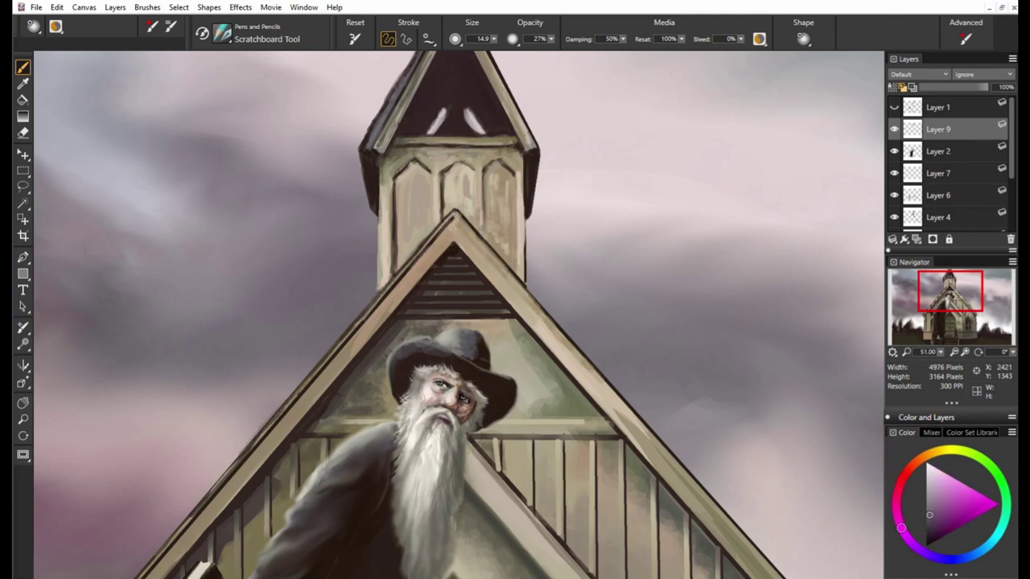
left_click_drag(698, 374, 739, 205)
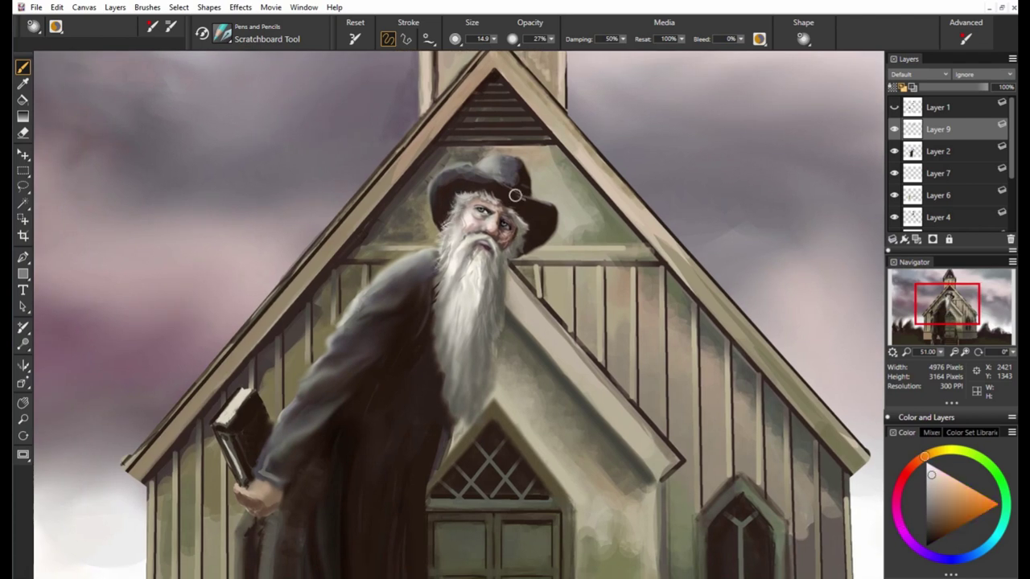
left_click(416, 206, "alt")
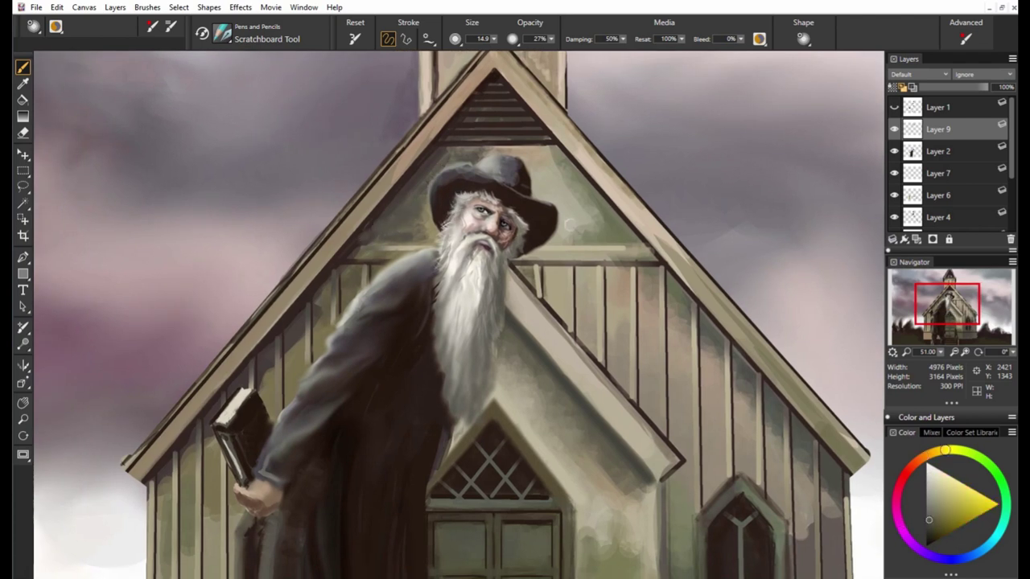
left_click(420, 215, "alt")
left_click(403, 228, "alt")
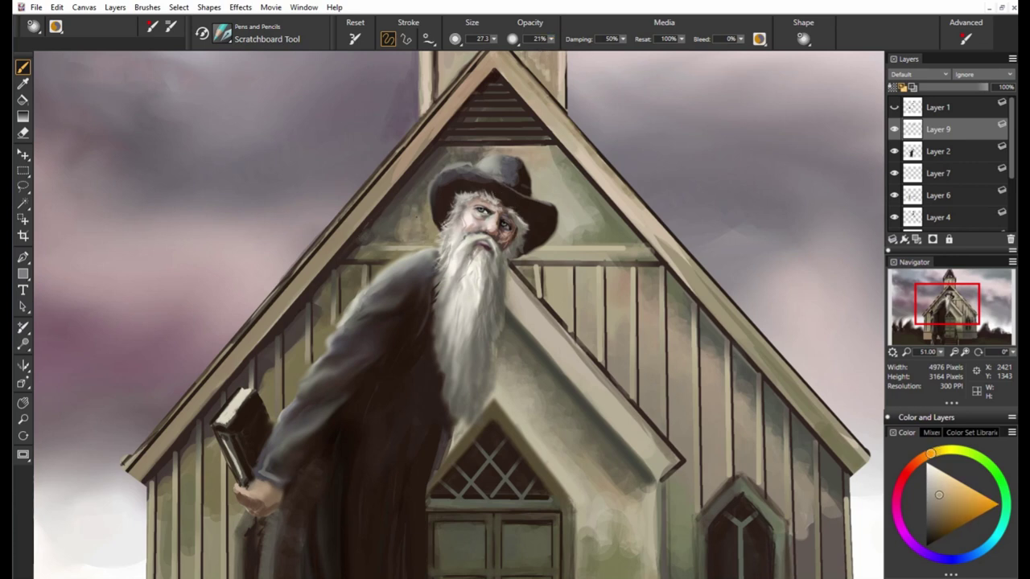
left_click_drag(418, 193, 393, 240)
Darken the right horizontal trim beam and right wall boards with sampled olive and orange tones.
left_click(466, 156, "alt")
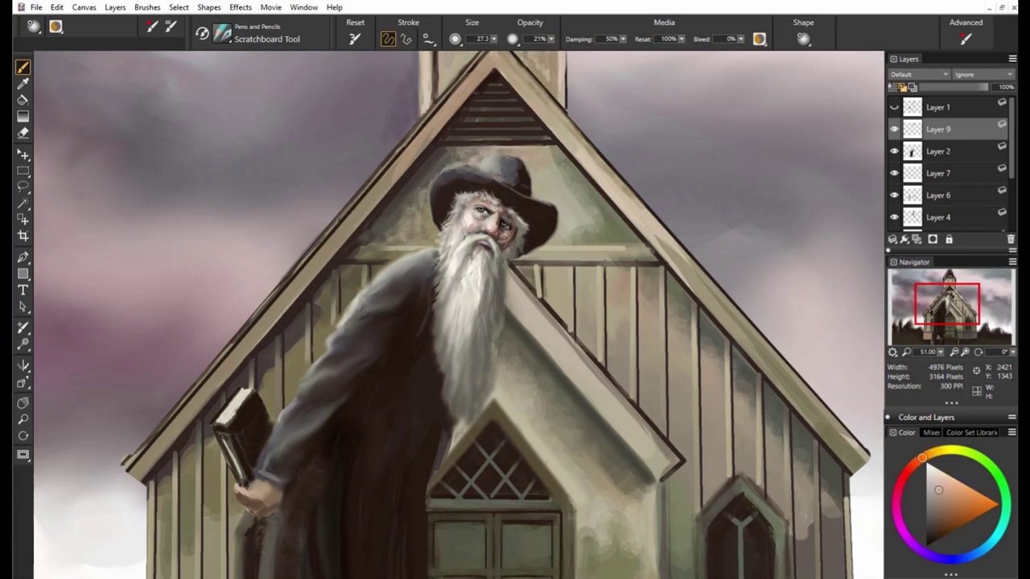
left_click(473, 162, "alt")
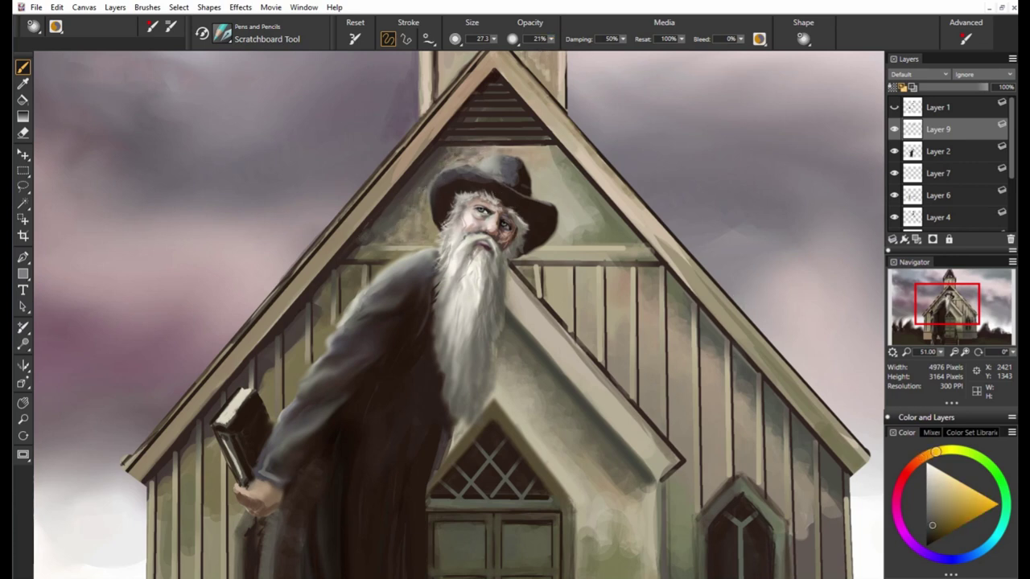
left_click(567, 178, "alt")
left_click(586, 235, "alt")
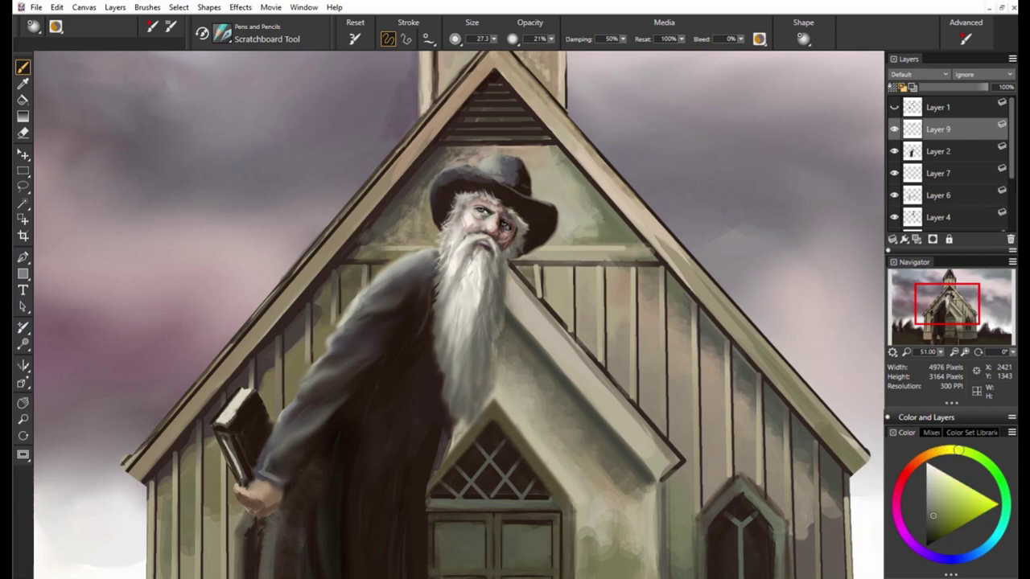
left_click(648, 257, "alt")
left_click(582, 252, "alt")
left_click_drag(558, 251, 616, 254)
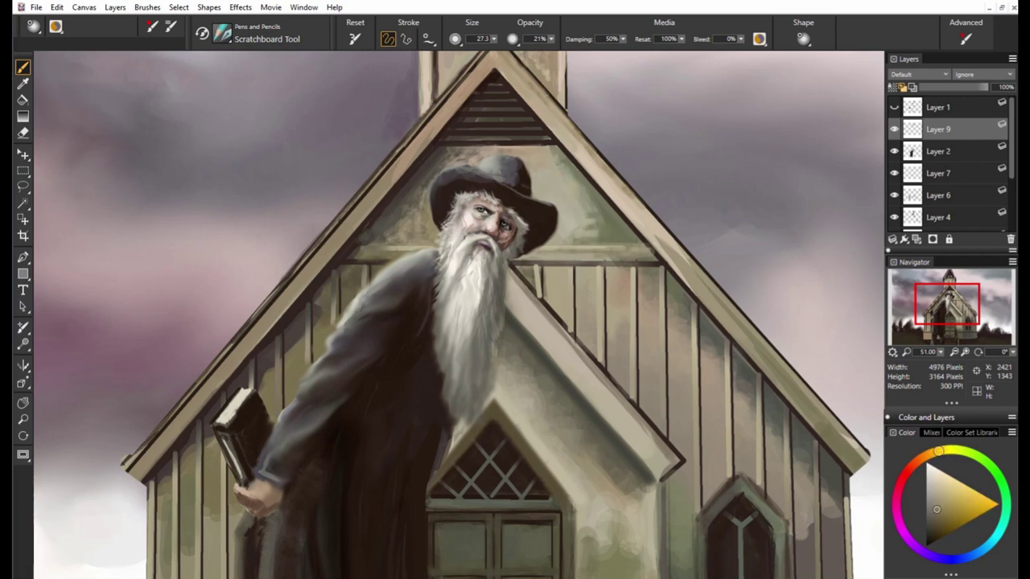
left_click(666, 275, "alt")
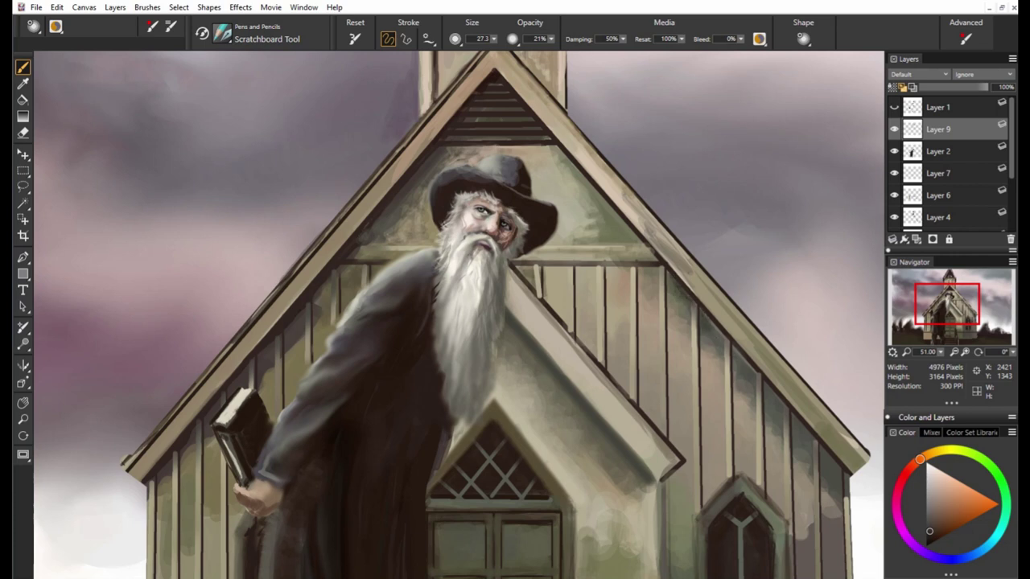
left_click_drag(717, 323, 743, 368)
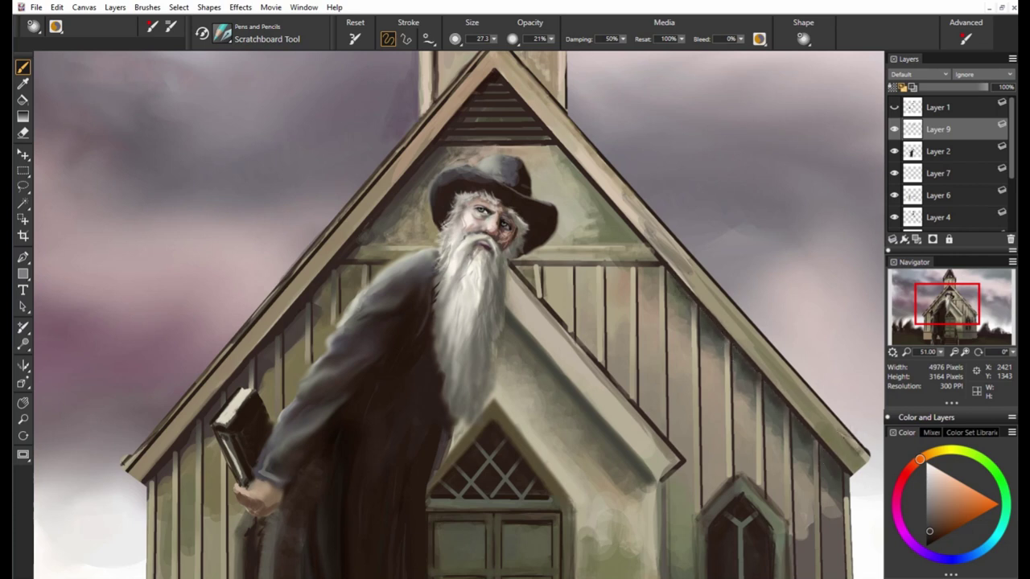
Darken the book's spine and left edge with a sampled dark colour.
left_click(827, 422, "alt")
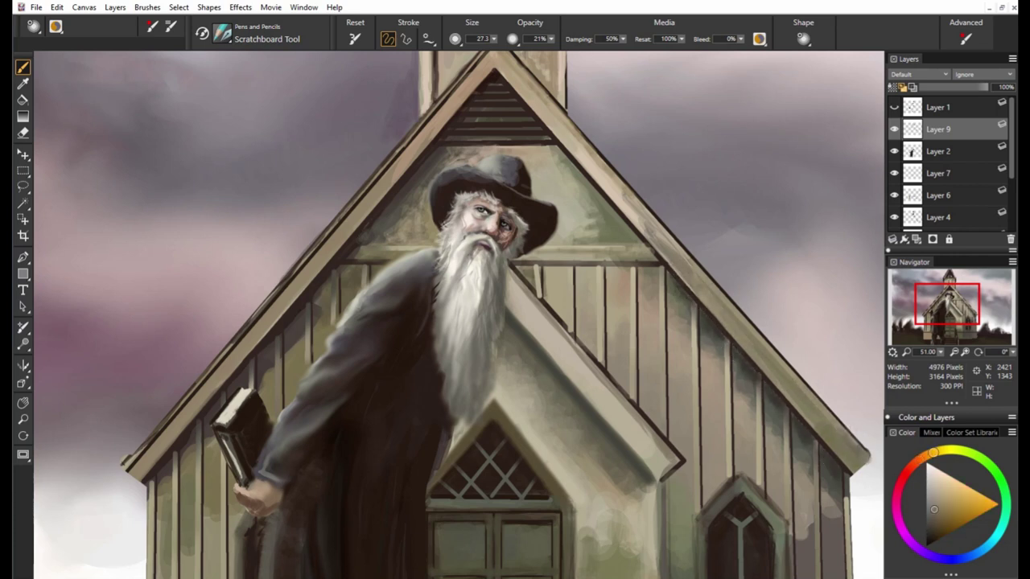
left_click(589, 316, "alt")
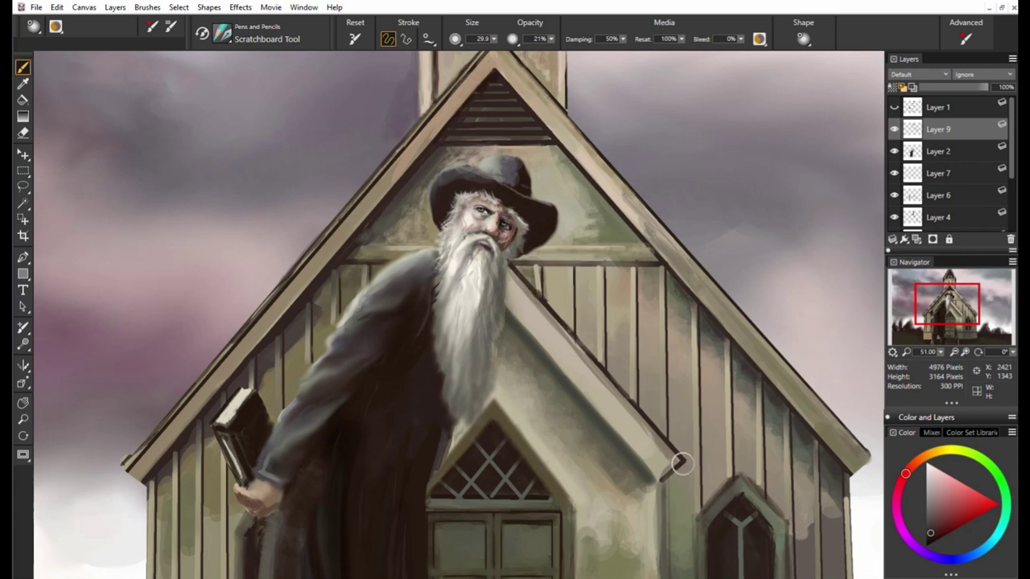
left_click(691, 421, "alt")
left_click_drag(250, 442, 235, 476)
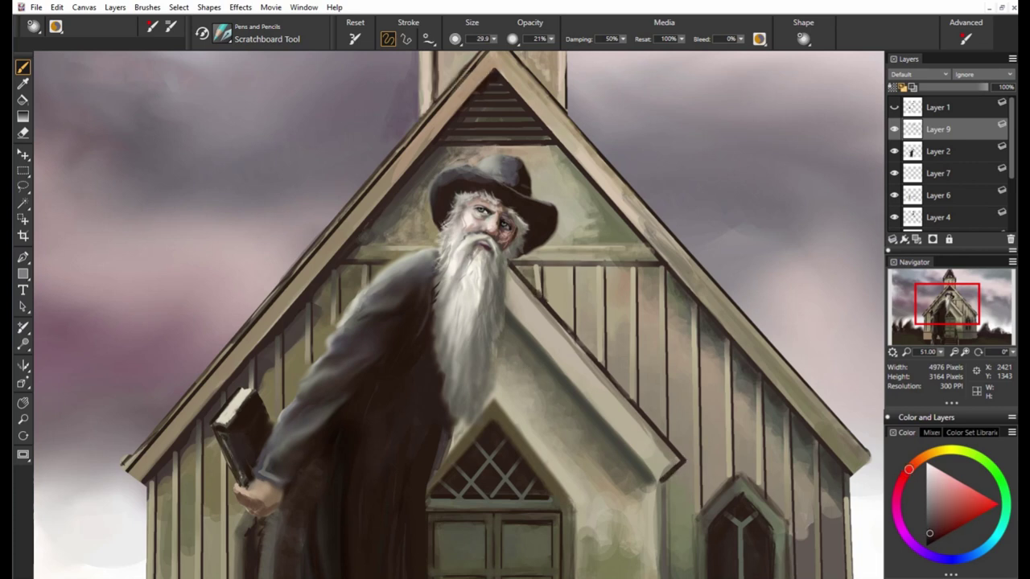
Darken the church's left roof edge and the lower-left roof and wall edge.
left_click(135, 457, "alt")
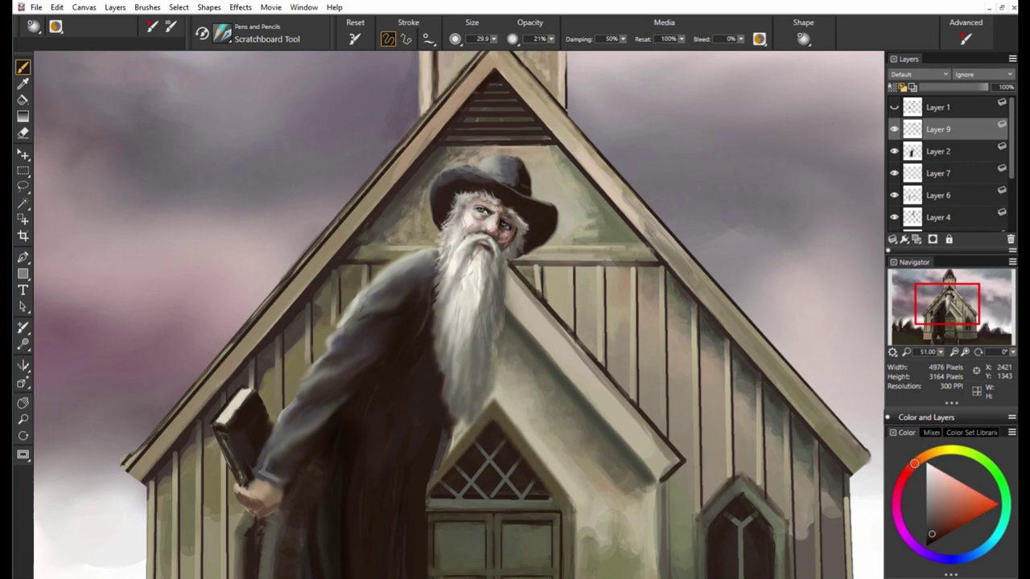
left_click_drag(134, 455, 278, 282)
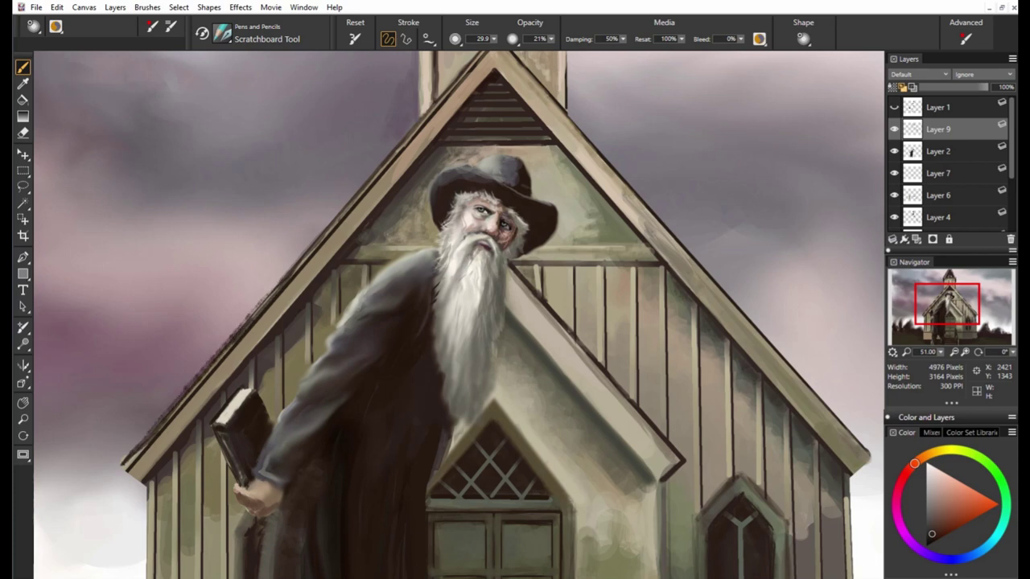
left_click(238, 339, "alt")
left_click_drag(183, 401, 330, 232)
left_click(361, 365, "alt")
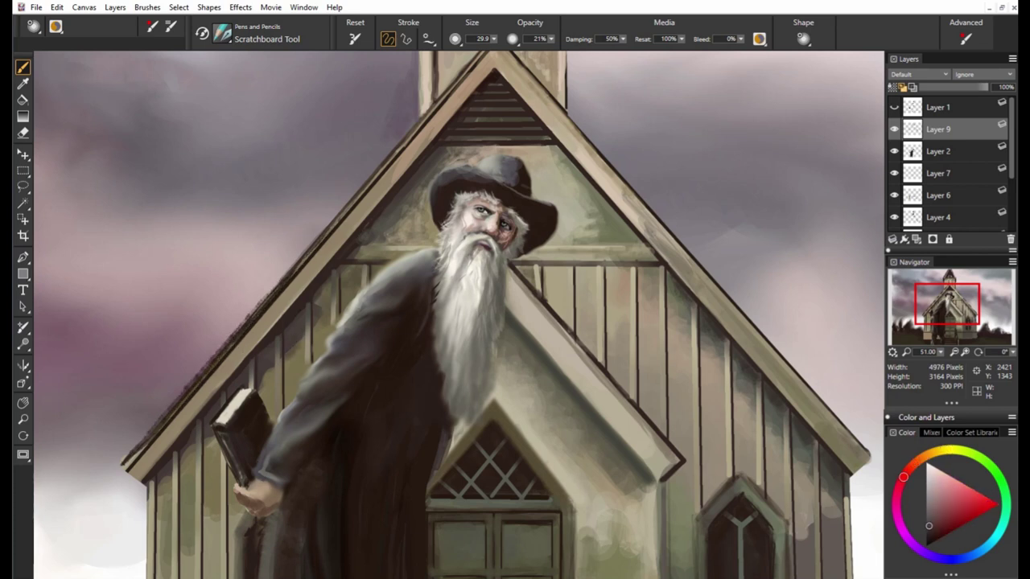
mouse_move(293, 348)
left_mouse_down()
mouse_move(187, 463)
mouse_move(129, 459)
mouse_move(280, 389)
left_mouse_up()
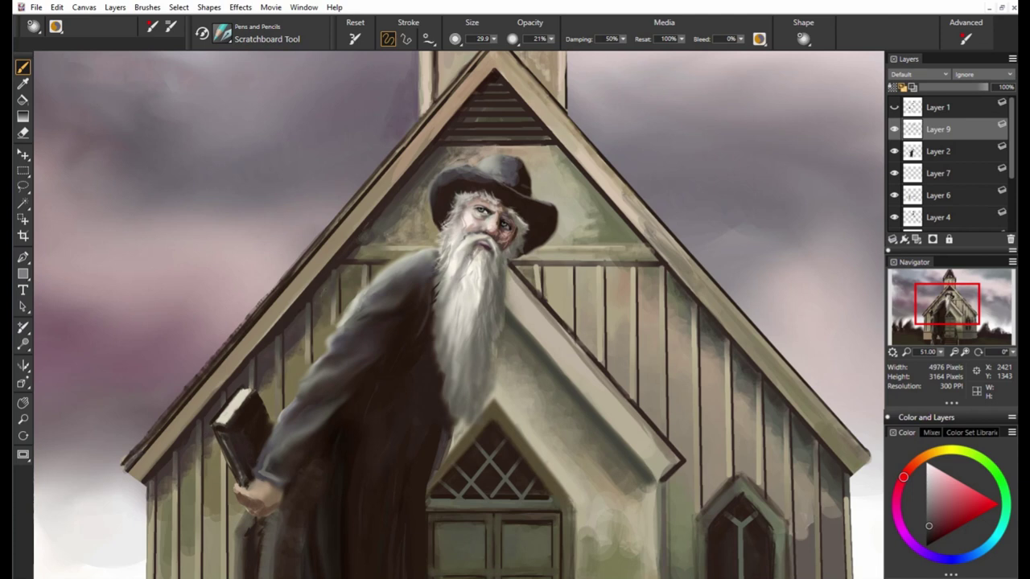
left_click(473, 257, "alt")
left_click_drag(430, 187, 399, 232)
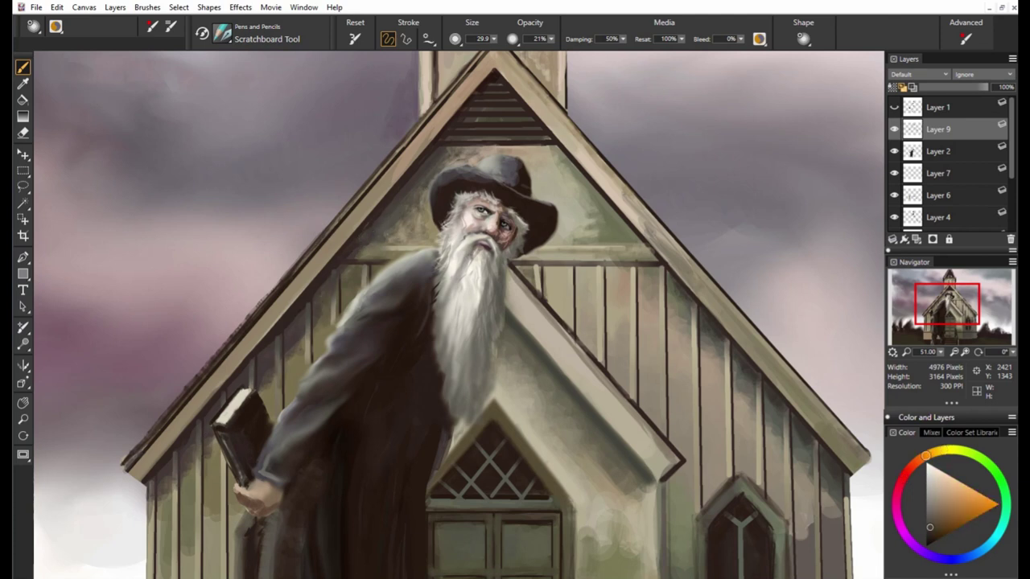
left_click_drag(412, 134, 361, 202)
Erase the overshoot marks along the lower-left roof with the soft eraser.
key("n")
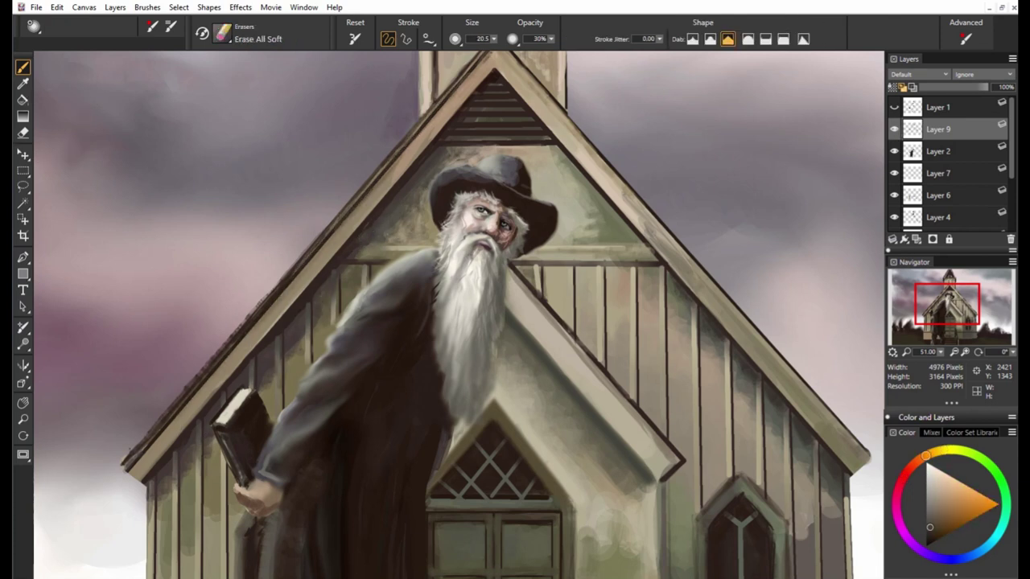
mouse_move(114, 458)
left_mouse_down()
mouse_move(257, 301)
mouse_move(233, 326)
left_mouse_up()
left_click_drag(723, 451, 746, 392)
Darken the robe's right edge and the sleeve edge near the book with sampled dark robe tones.
key("n")
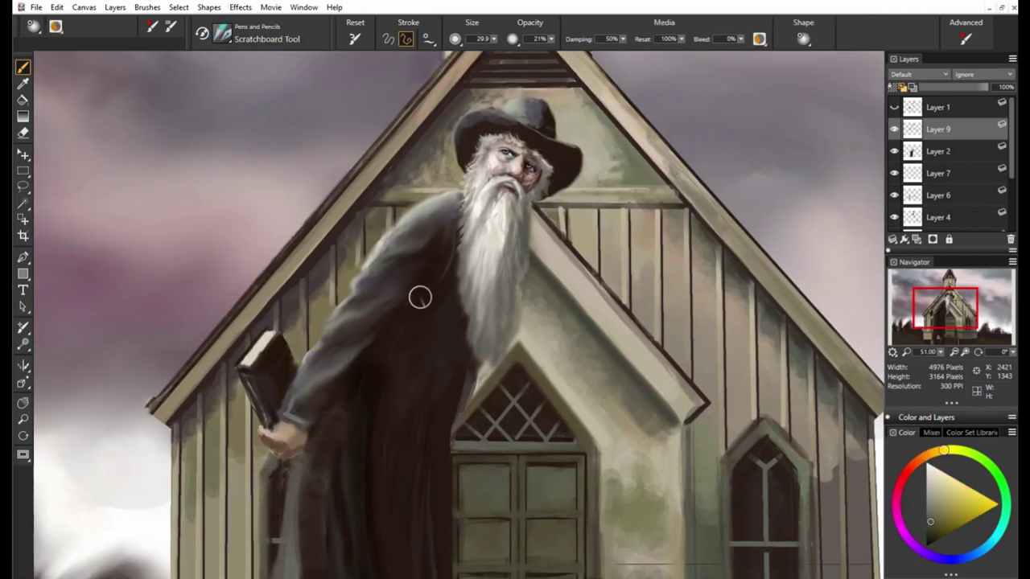
key("b")
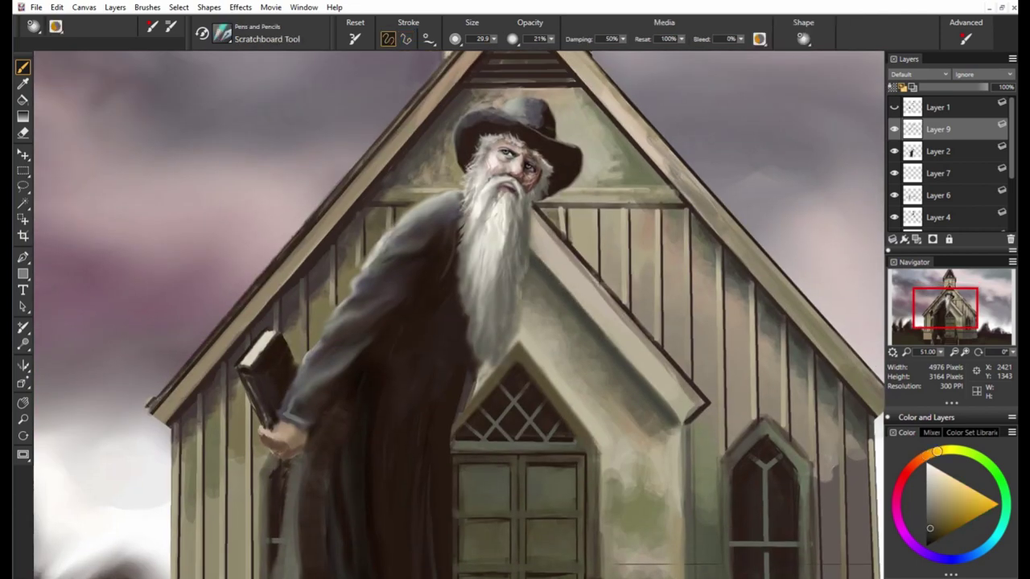
left_click(656, 428, "alt")
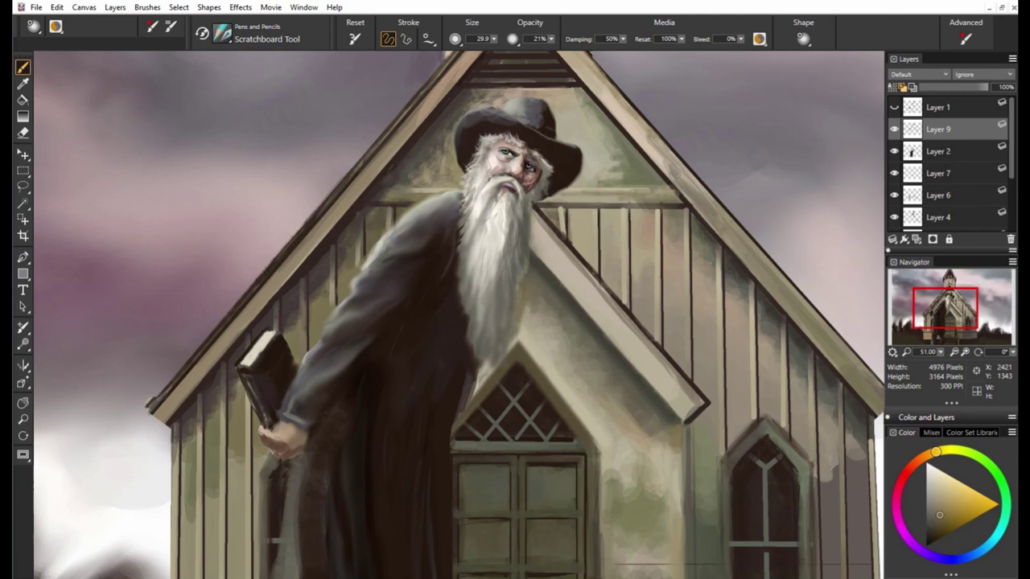
left_click(460, 287, "alt")
left_click(459, 269, "alt")
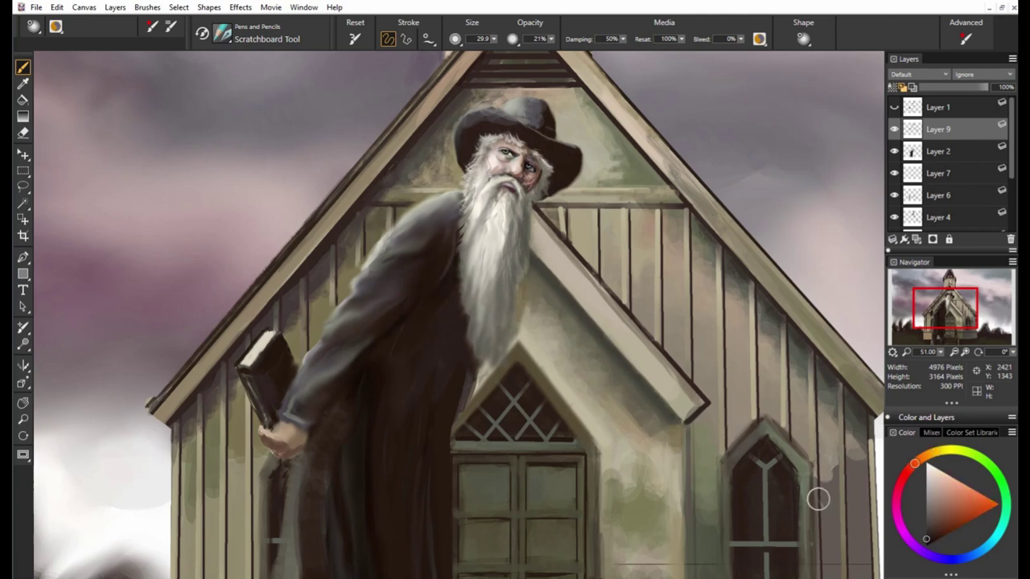
left_click(894, 129)
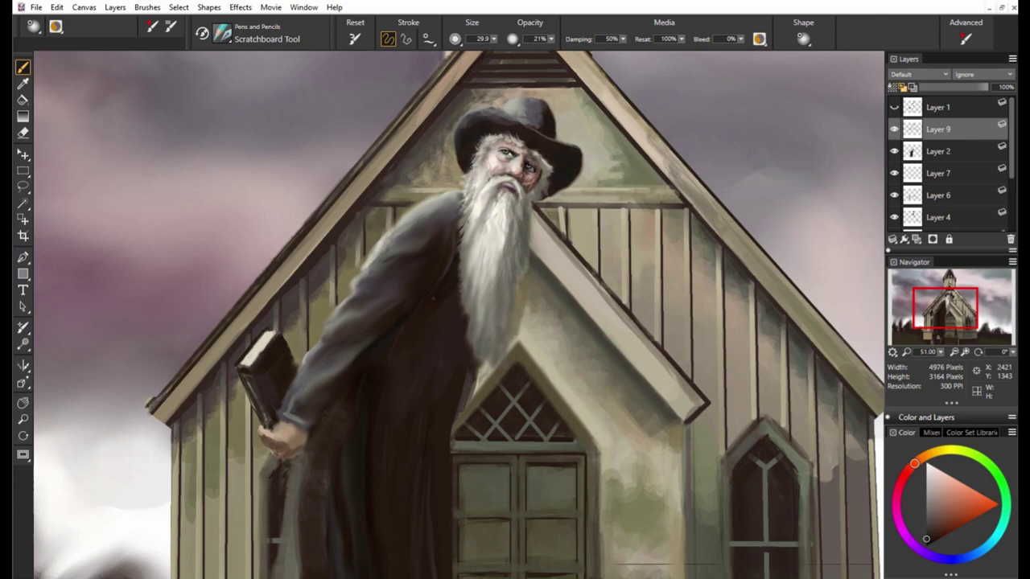
left_click(931, 536)
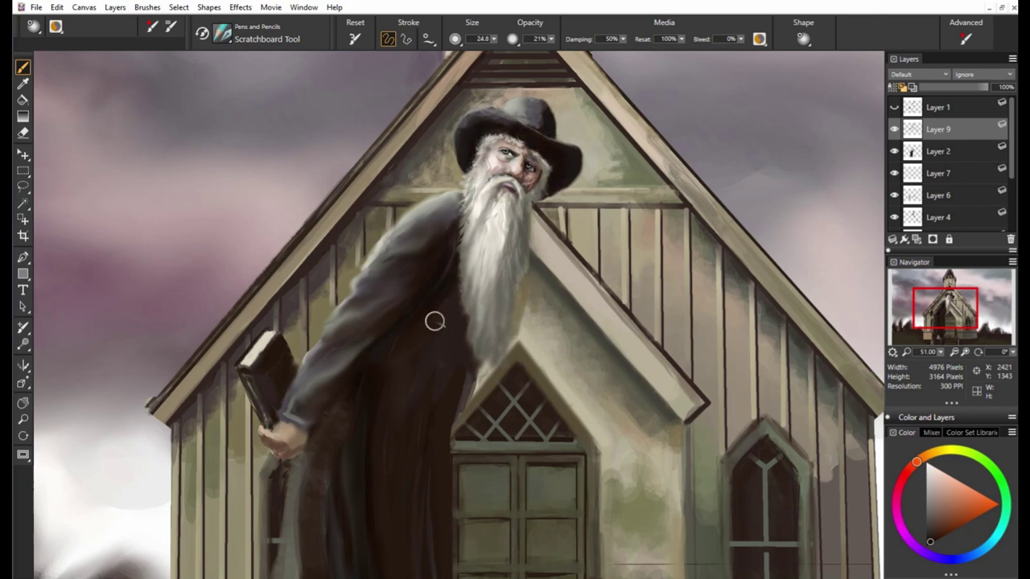
left_click_drag(455, 342, 475, 418)
left_click_drag(475, 378, 460, 393)
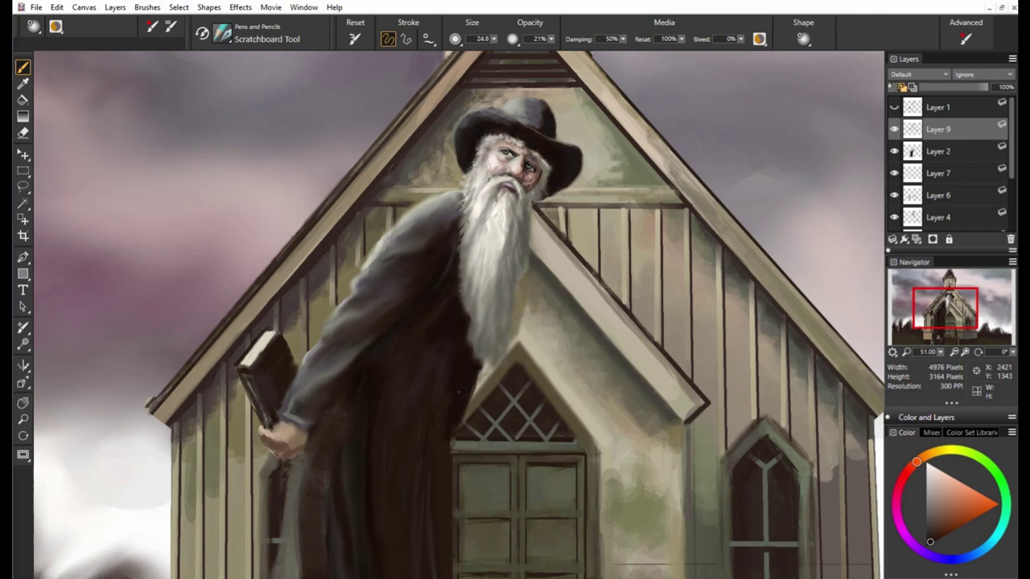
left_click_drag(299, 426, 275, 385)
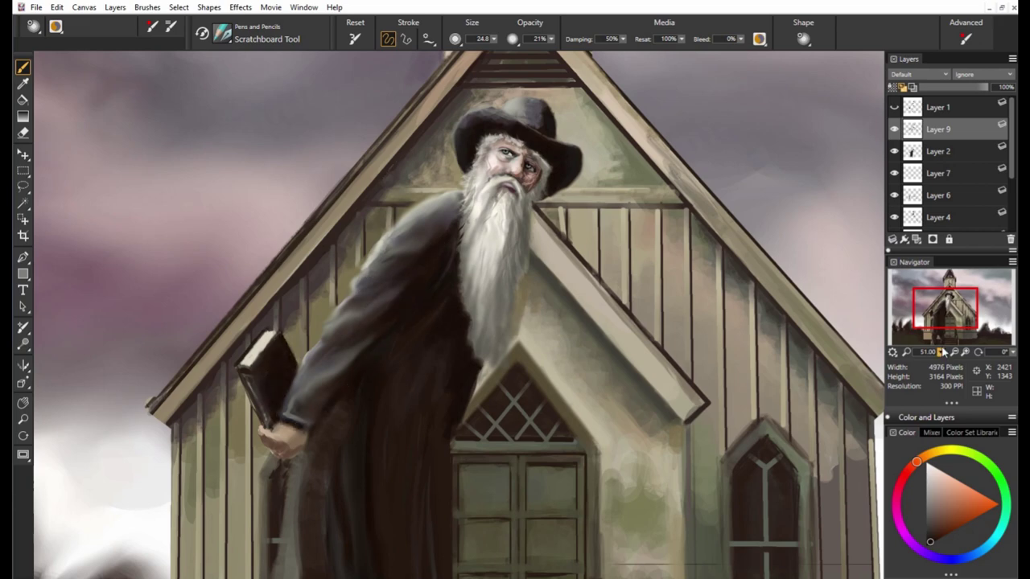
scroll(406, 338, "down", 2)
Enlarge the brush and add dark vertical shading to the coat below the book hand.
key("bracketright")
key("bracketright")
key("bracketright")
left_click_drag(430, 491, 433, 430)
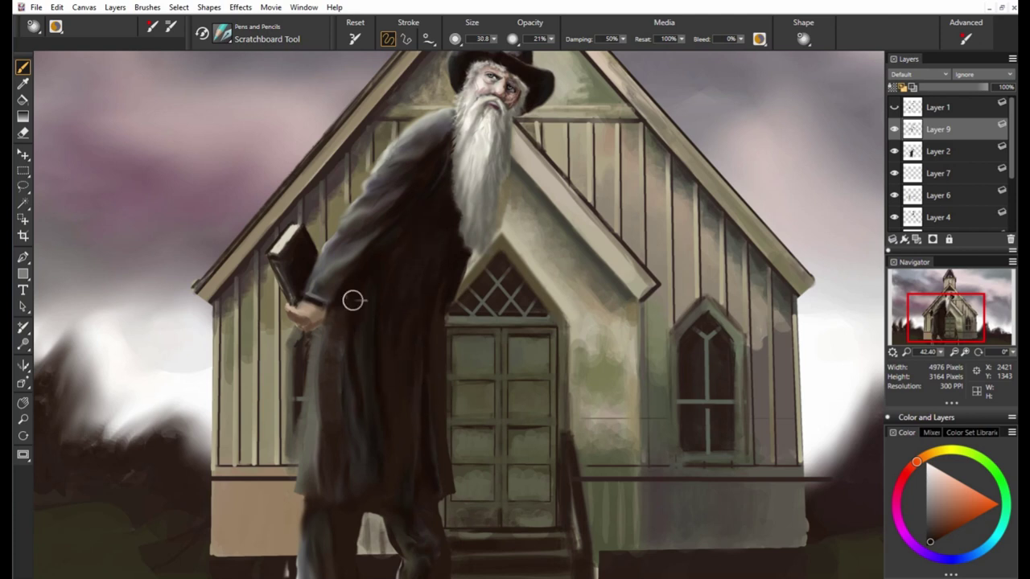
left_click_drag(351, 299, 318, 326)
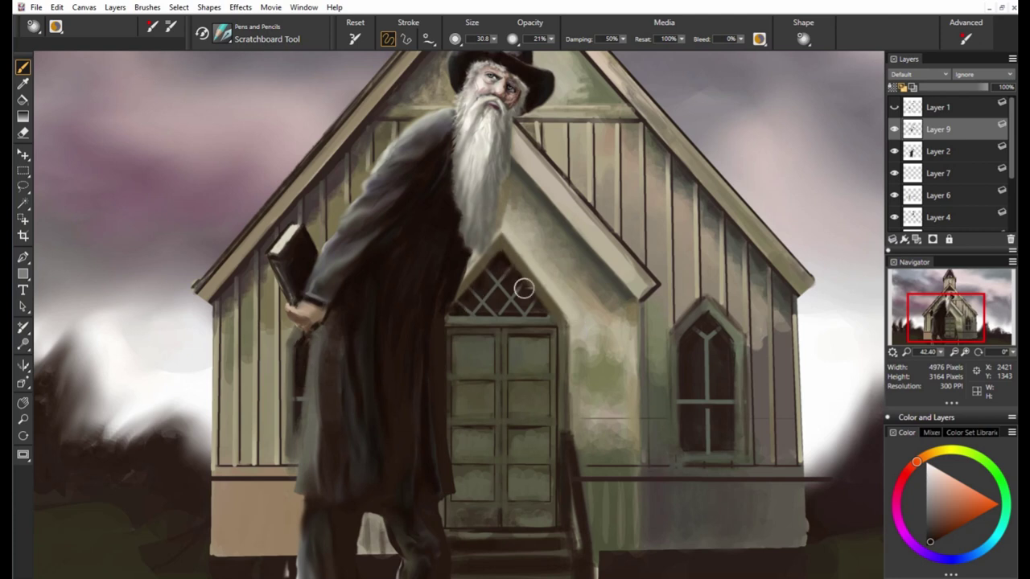
Paint small dark door handles, darken the legs, and fit the painting to the window.
key("bracketleft")
key("bracketleft")
key("bracketleft")
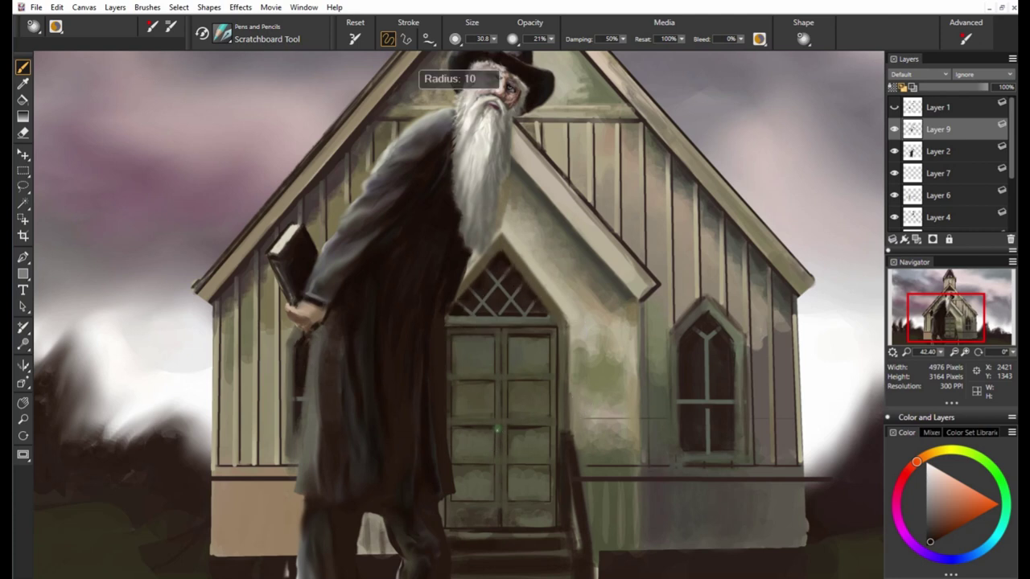
left_click_drag(495, 431, 495, 449)
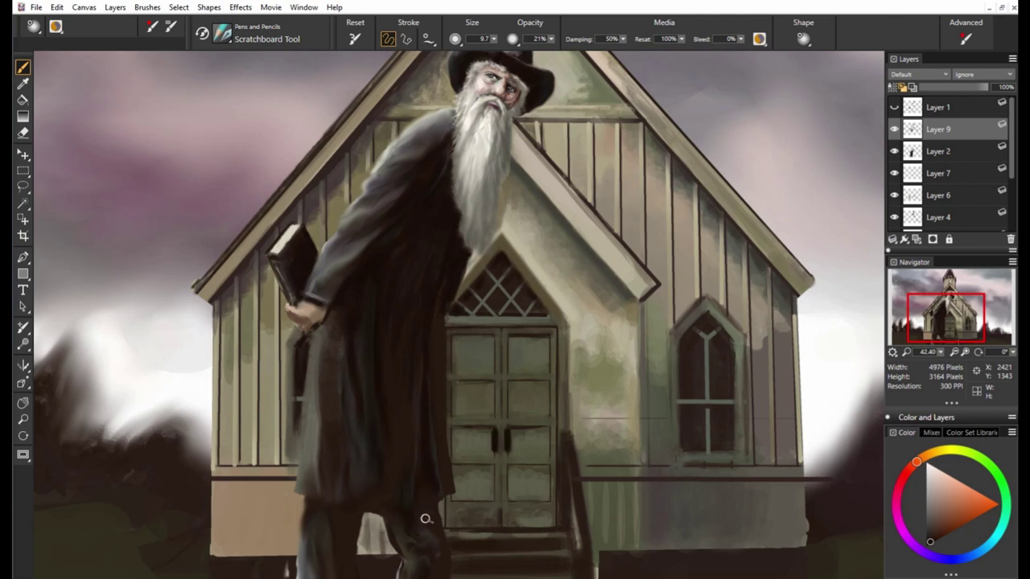
left_click_drag(352, 519, 337, 429)
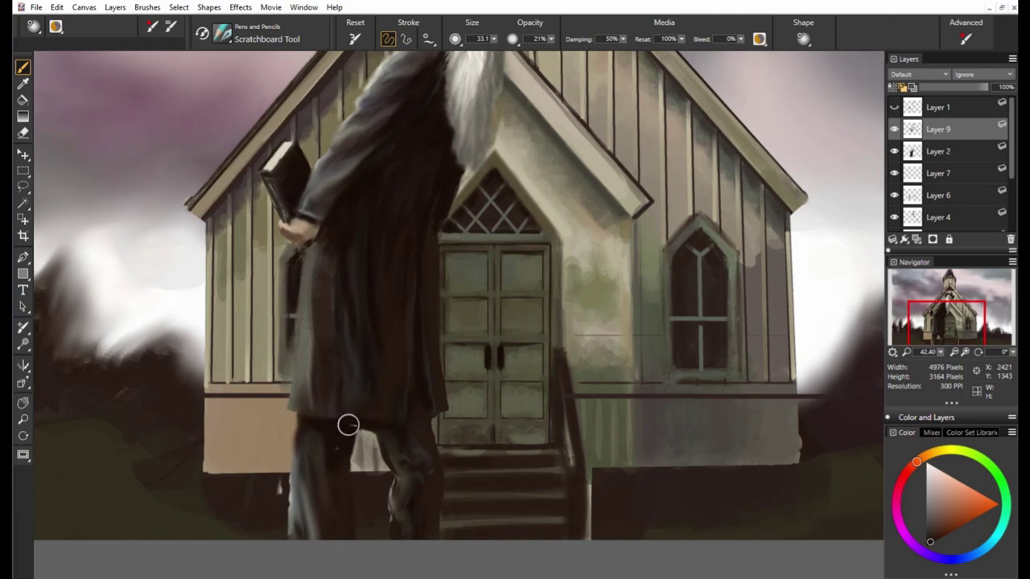
left_click_drag(389, 485, 384, 445)
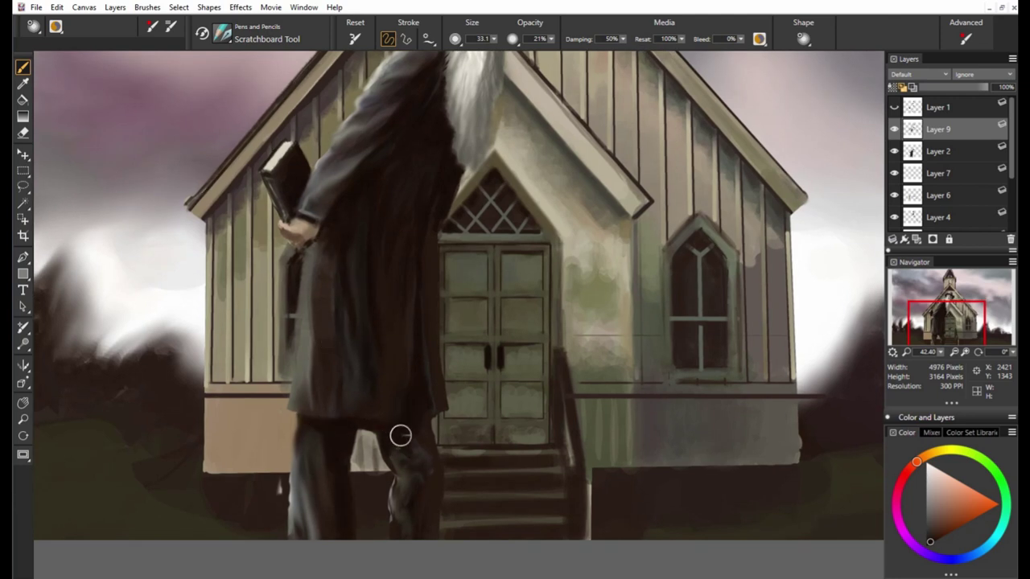
key("ctrl+0")
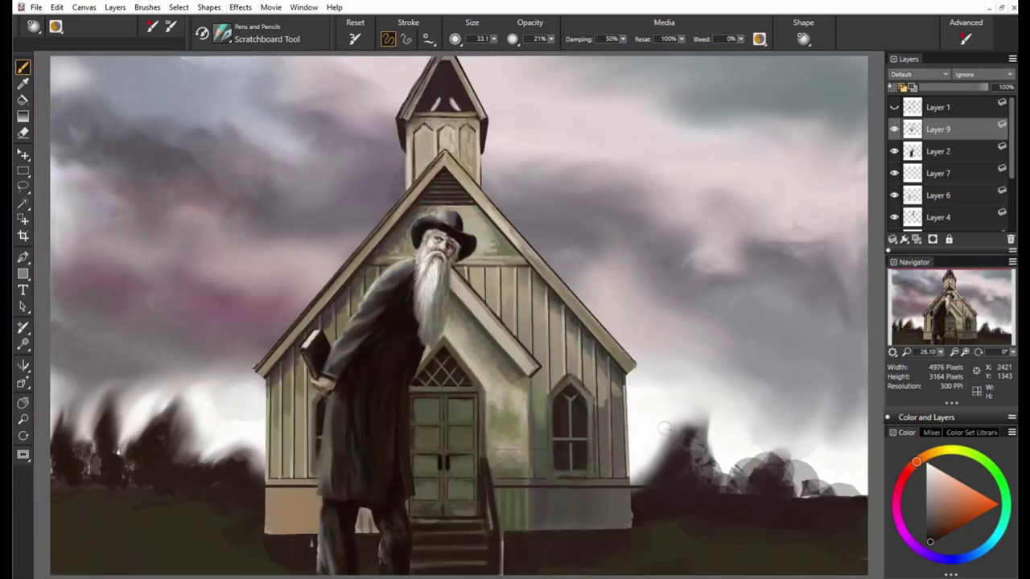
Enlarge the brush and sample tan, grey, yellow and orange-brown tones from the church walls.
left_click(511, 241, "alt")
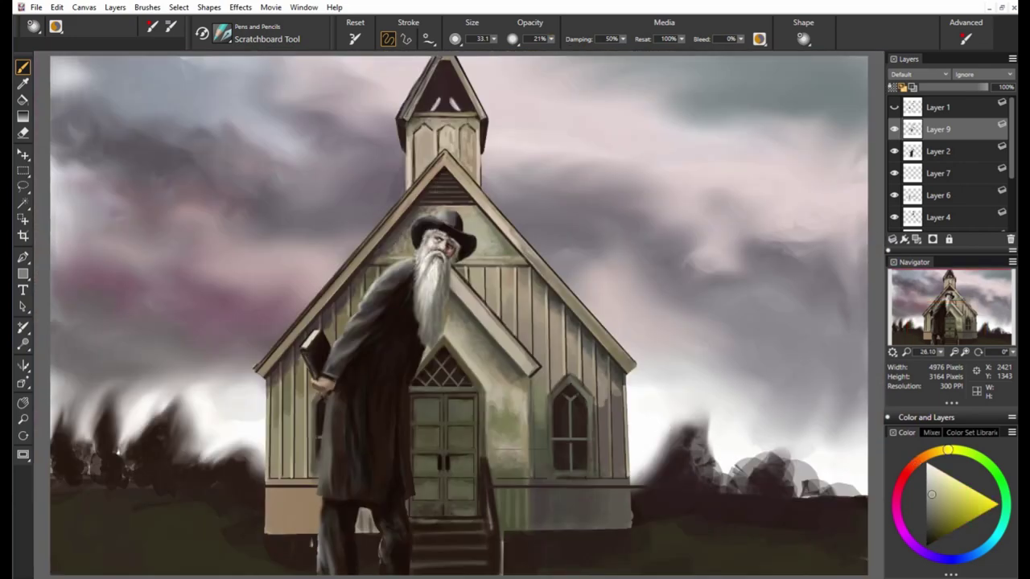
left_click(589, 506, "alt")
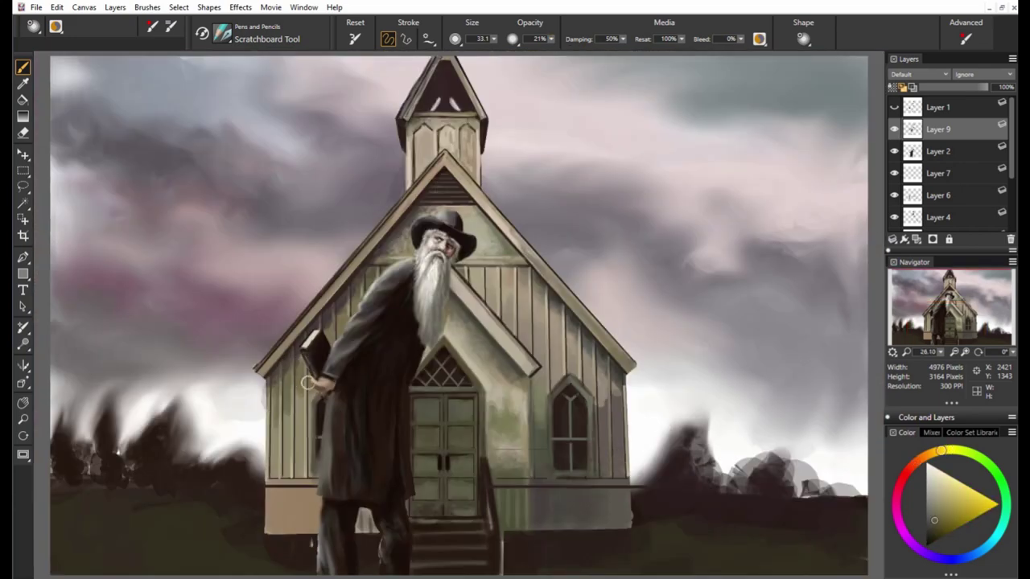
left_click(353, 294, "alt")
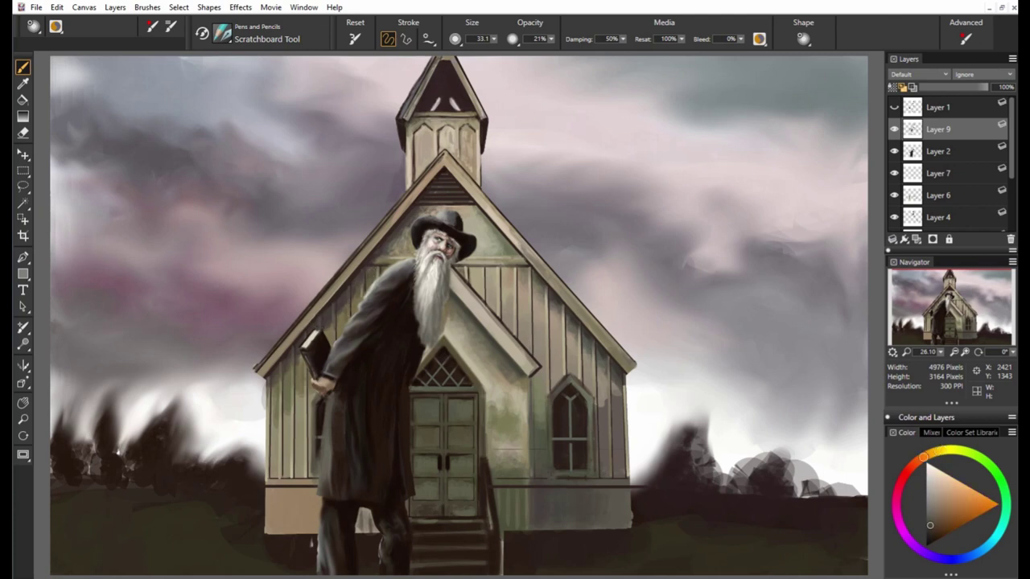
left_click_drag(515, 274, 525, 313)
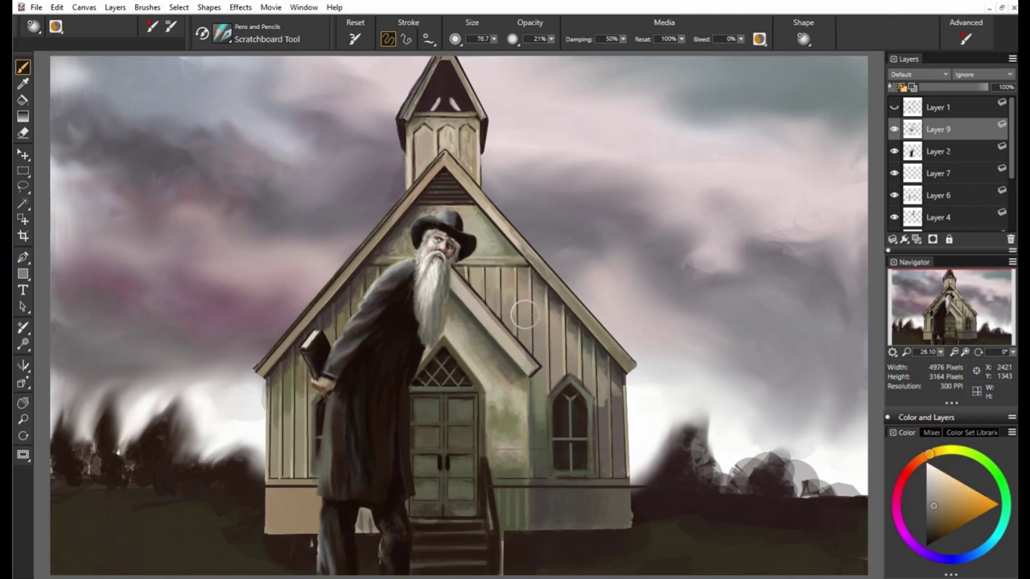
left_click(682, 321, "alt")
left_click(460, 224, "alt")
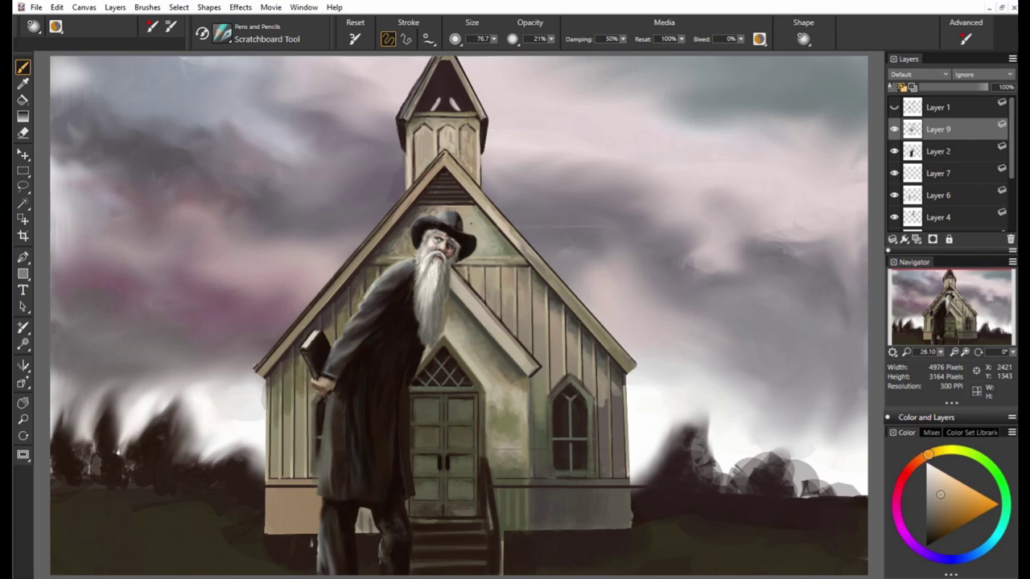
left_click(589, 352, "alt")
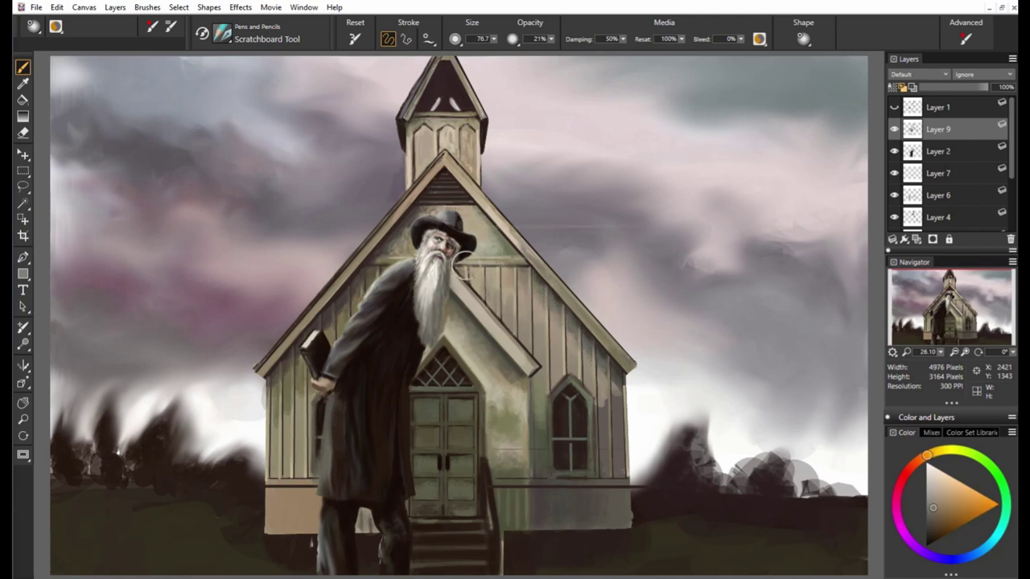
left_click(463, 259, "alt")
left_click(610, 382, "alt")
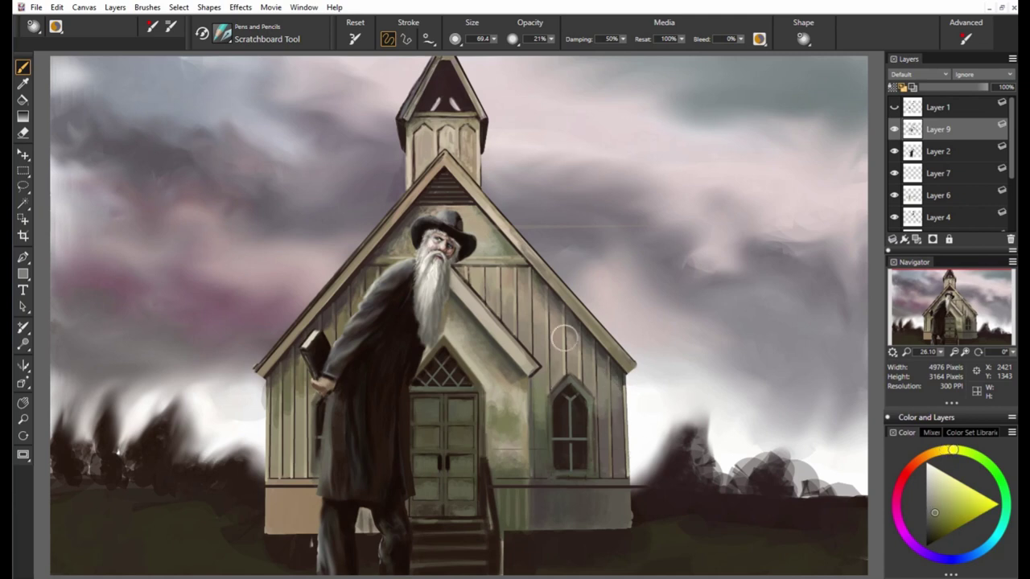
left_click(567, 302, "alt")
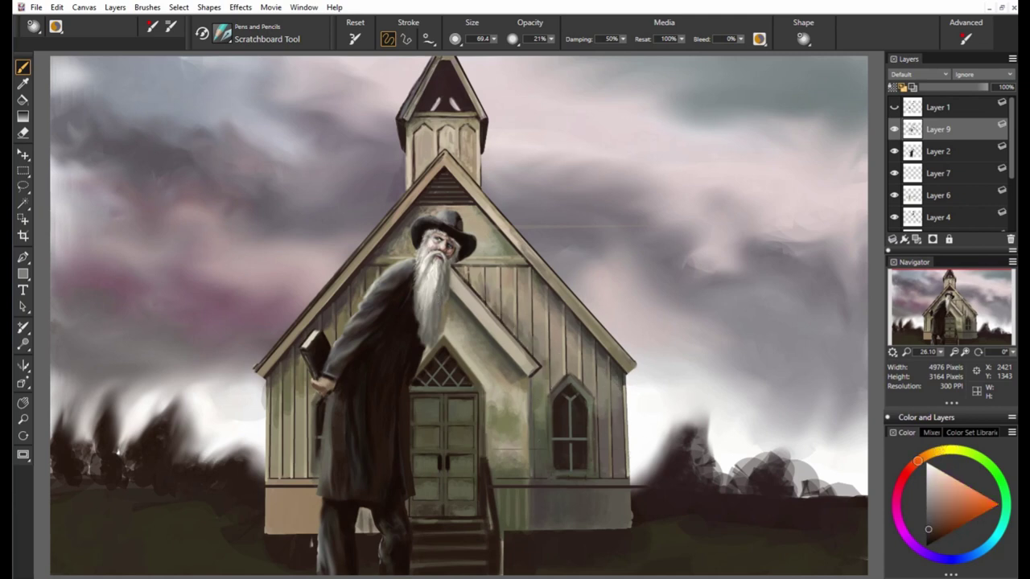
left_click(538, 402, "alt")
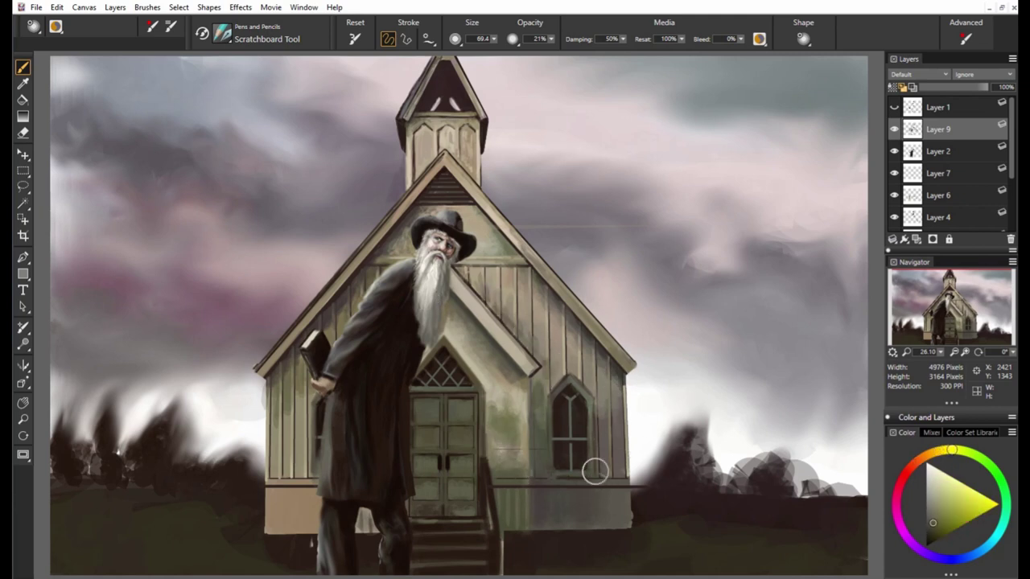
left_click(608, 504, "alt")
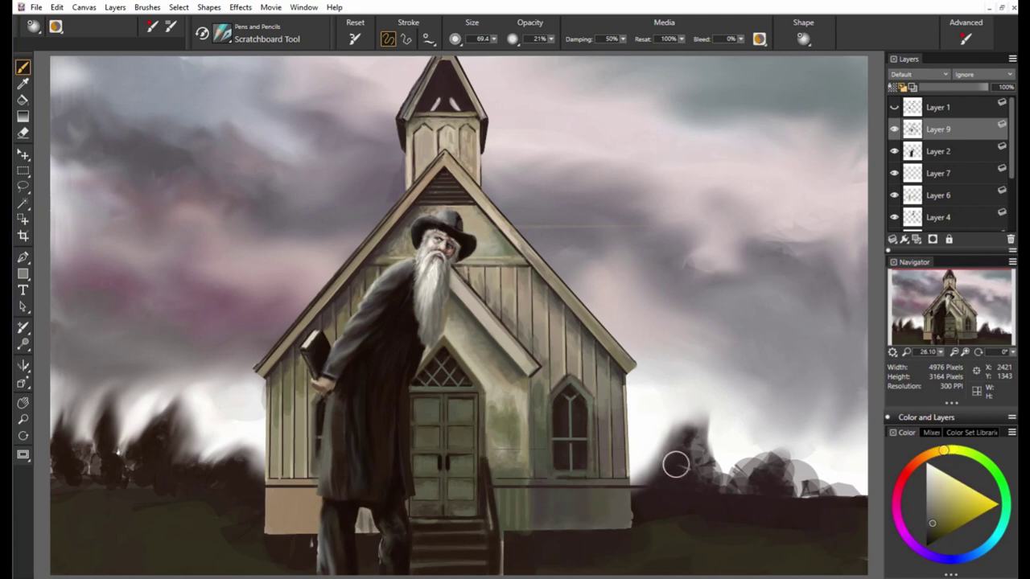
Dab dark browns, olives and tans as grime and mossy stains on the lower walls and foundation.
left_click(527, 487, "alt")
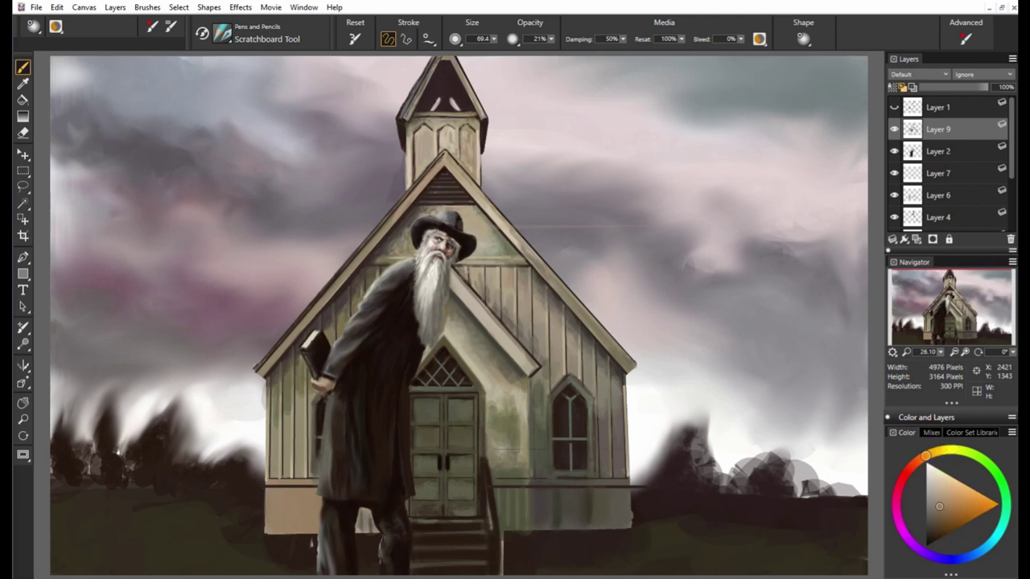
left_click(318, 485, "alt")
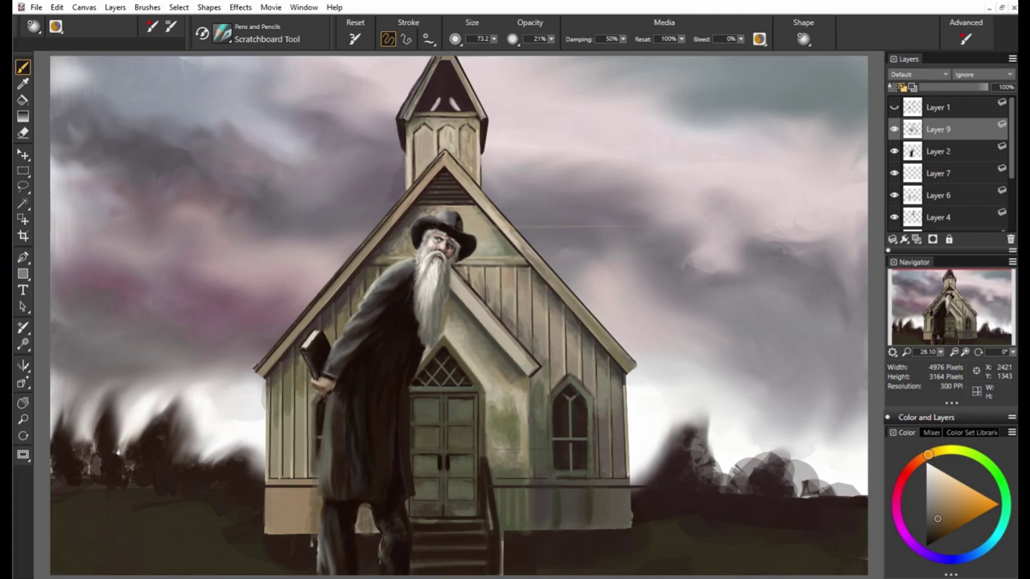
left_click(482, 414, "alt")
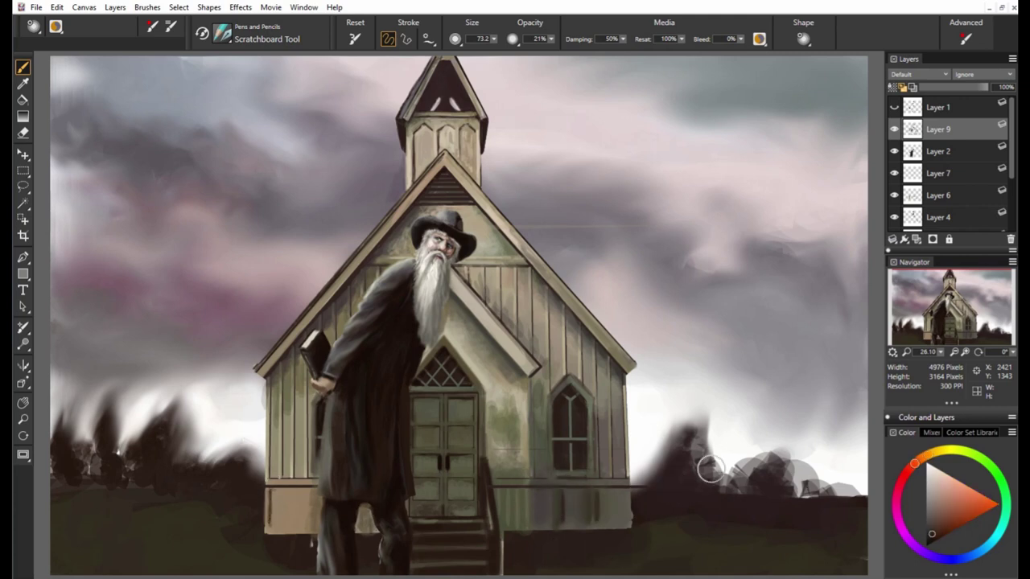
left_click(498, 418, "alt")
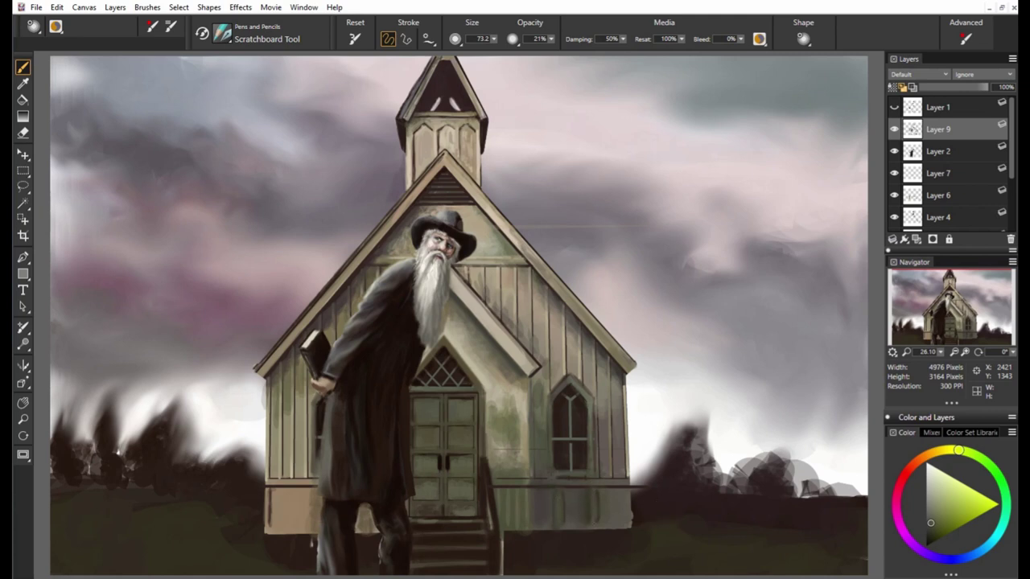
left_click(288, 511, "alt")
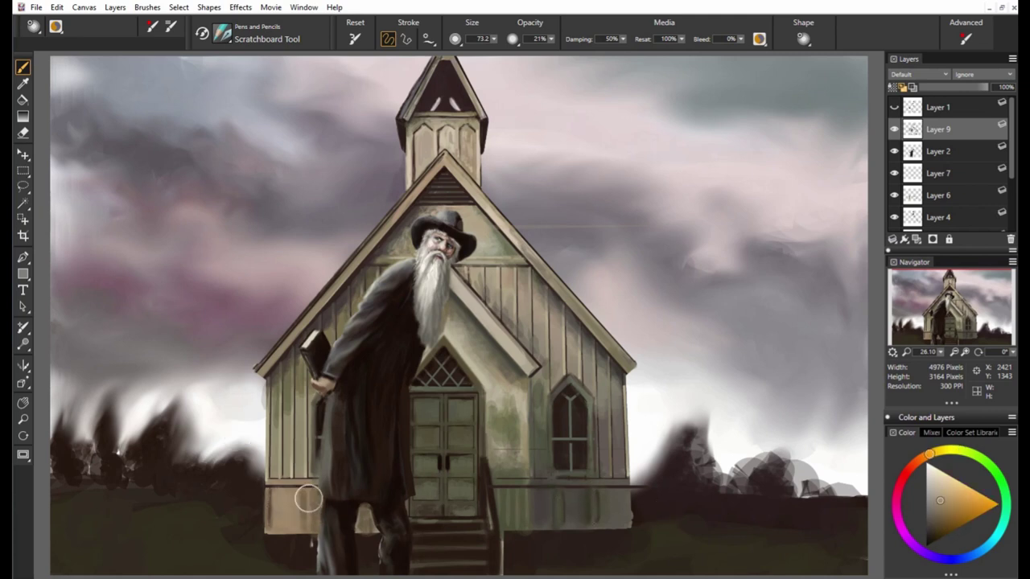
left_click(339, 409, "alt")
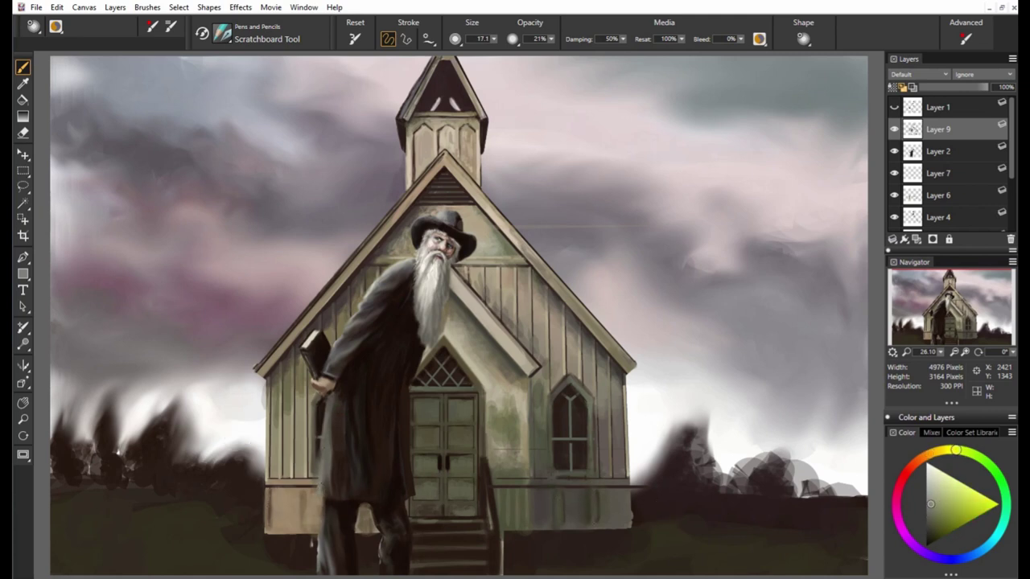
left_click(380, 458, "alt")
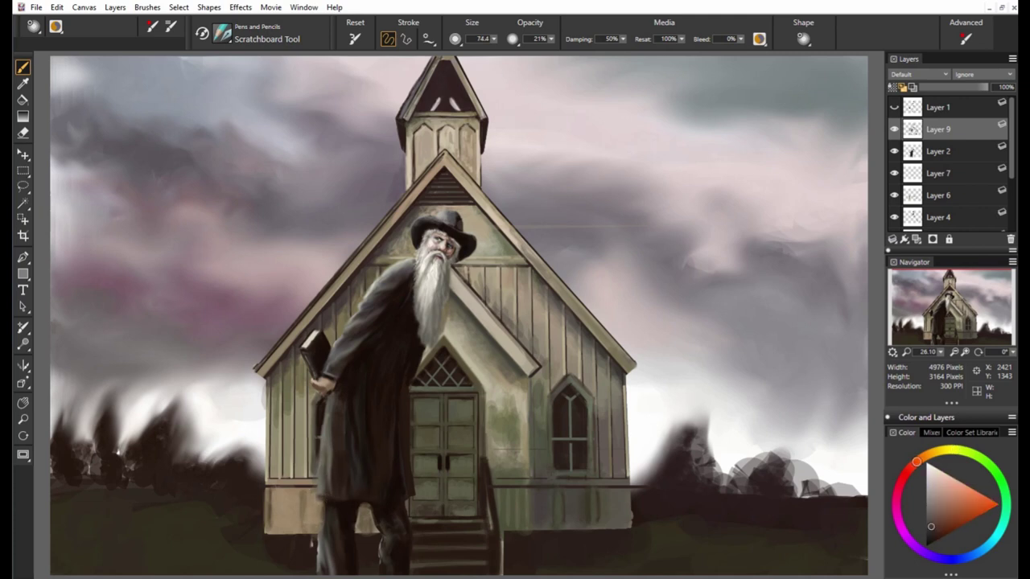
left_click(617, 457, "alt")
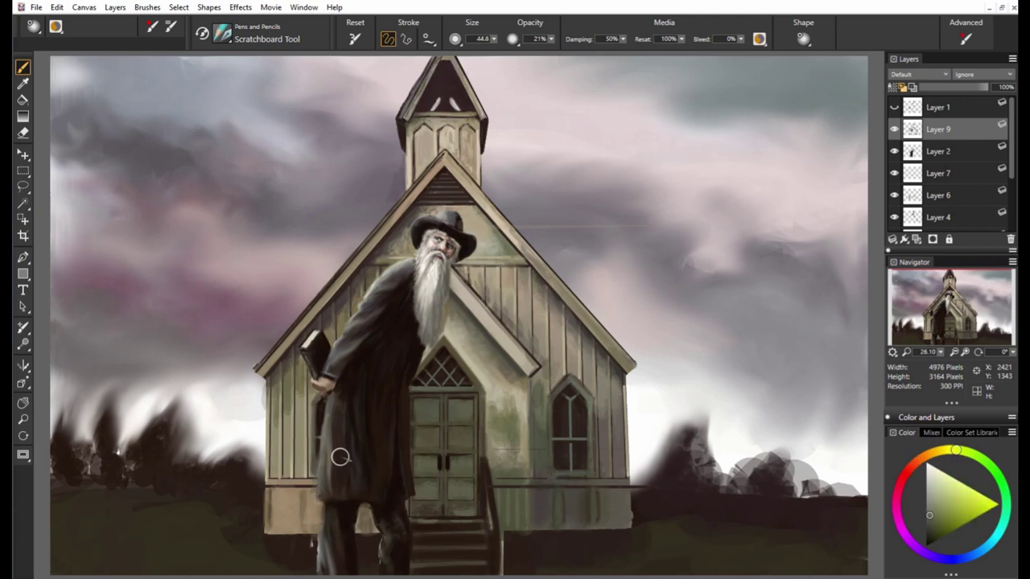
left_click(364, 535, "alt")
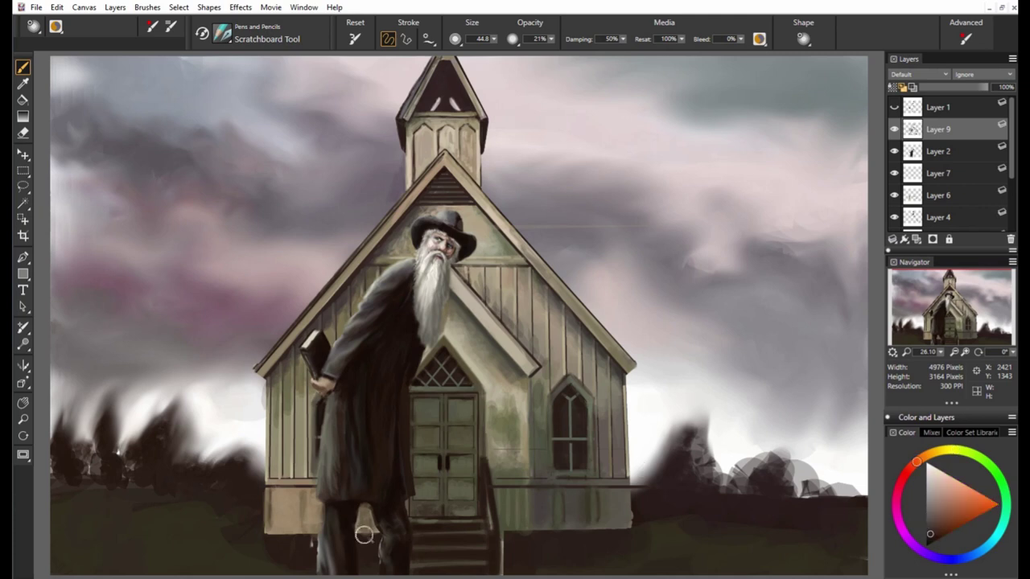
left_click(268, 486, "alt")
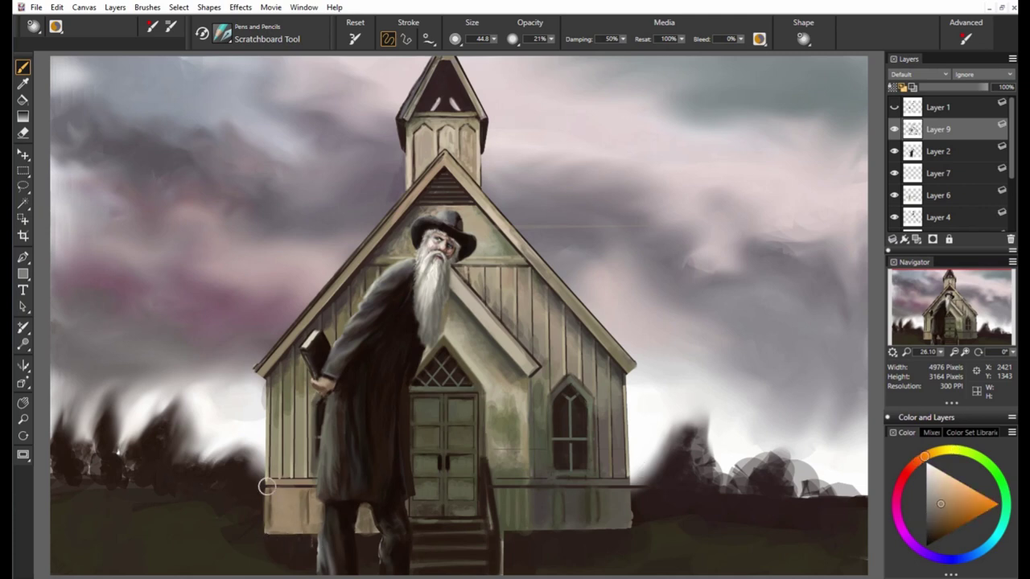
left_click(634, 490, "alt")
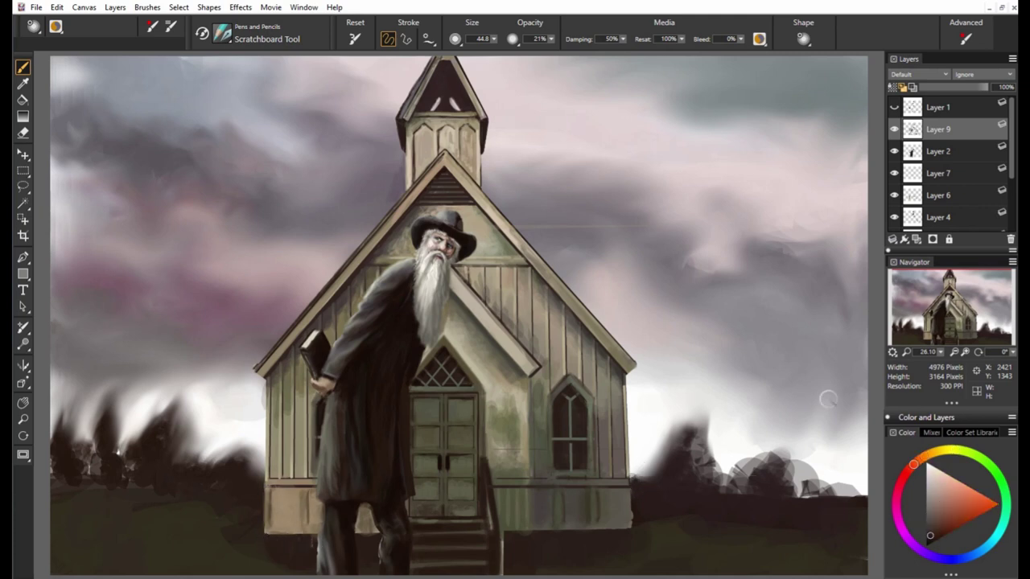
left_click(725, 466, "alt")
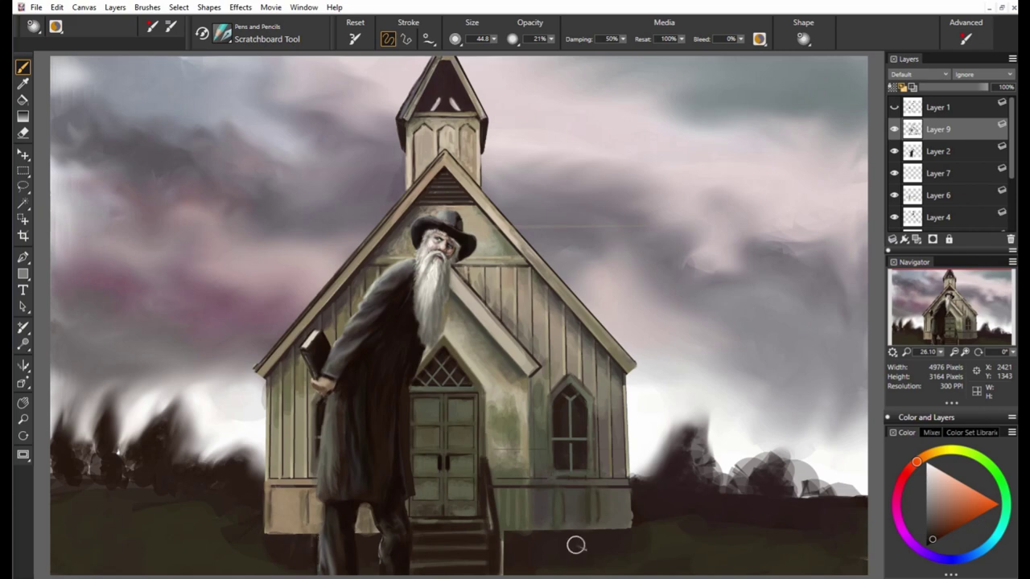
On Layer 9, add lighter grey highlights to the hat crown and left brim.
key("ctrl+equal")
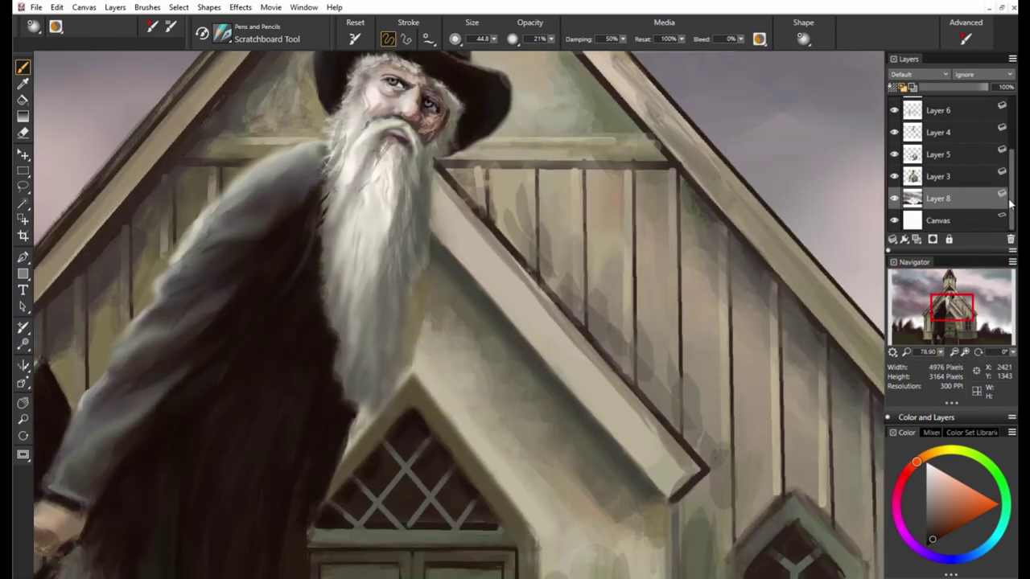
scroll(949, 161, "up", 3)
left_click(937, 129)
left_click_drag(612, 88, 627, 290)
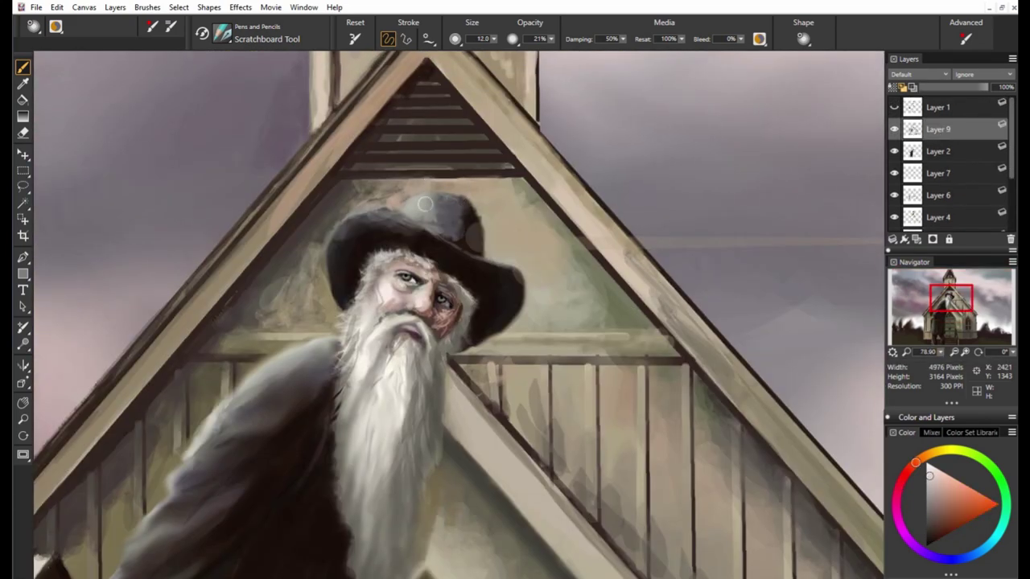
left_click_drag(425, 204, 435, 193)
mouse_move(374, 208)
left_mouse_down()
mouse_move(338, 257)
mouse_move(438, 229)
left_mouse_up()
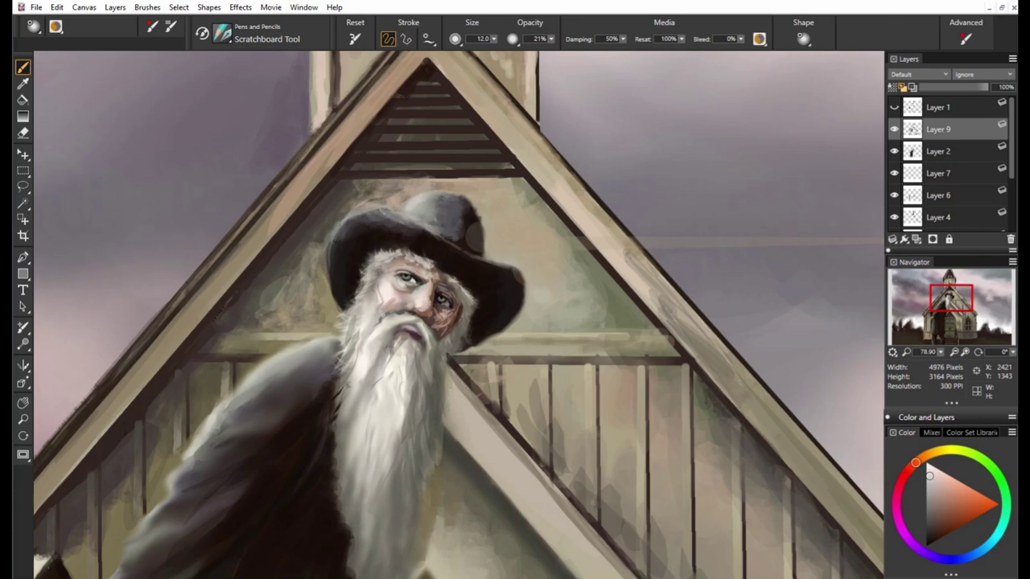
Sample beige tones from the gable and a dark red from the face.
left_click(246, 377, "alt")
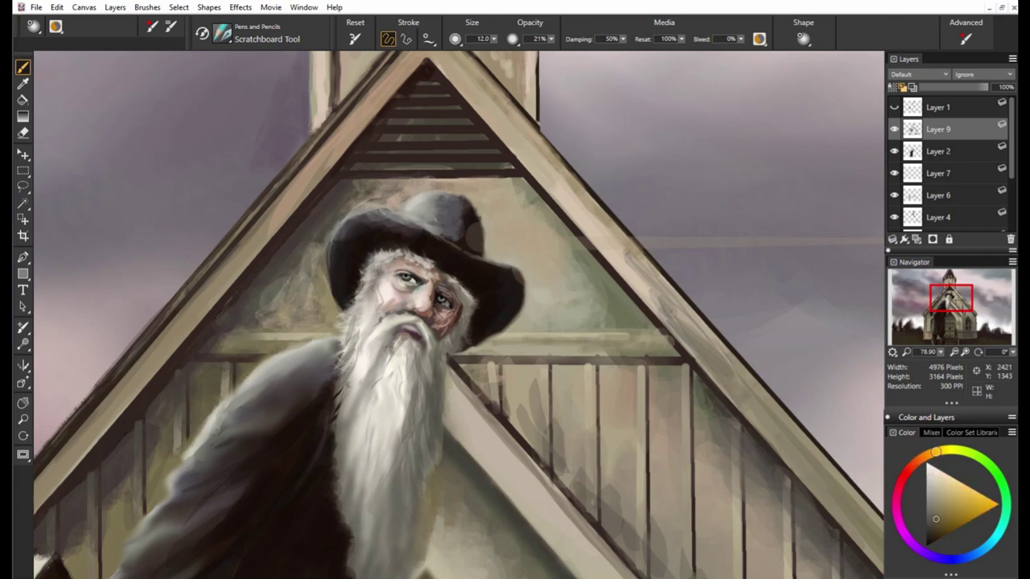
left_click(179, 441, "alt")
left_click(160, 478, "alt")
left_click(186, 444, "alt")
left_click(193, 441, "alt")
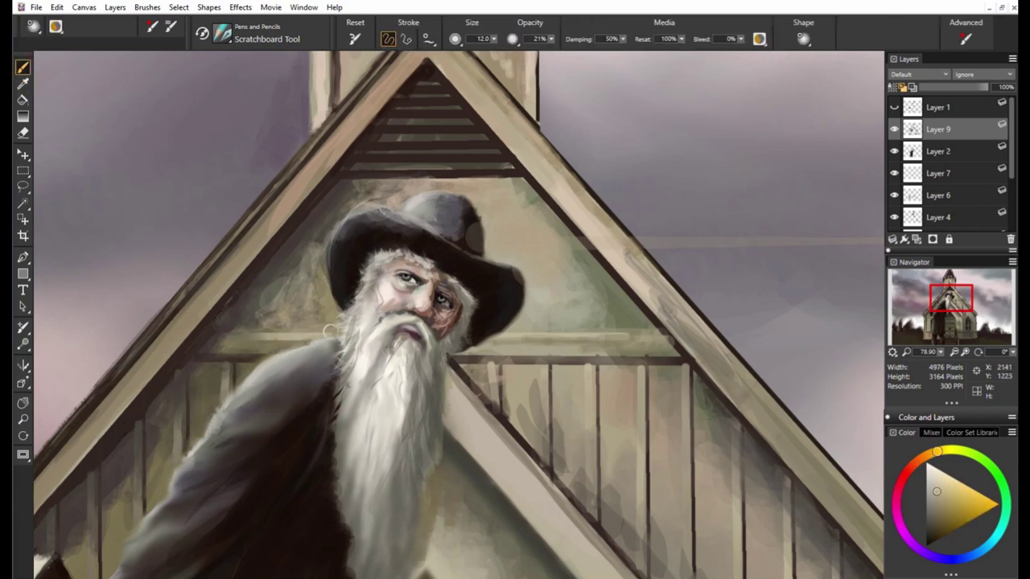
left_click(344, 244, "alt")
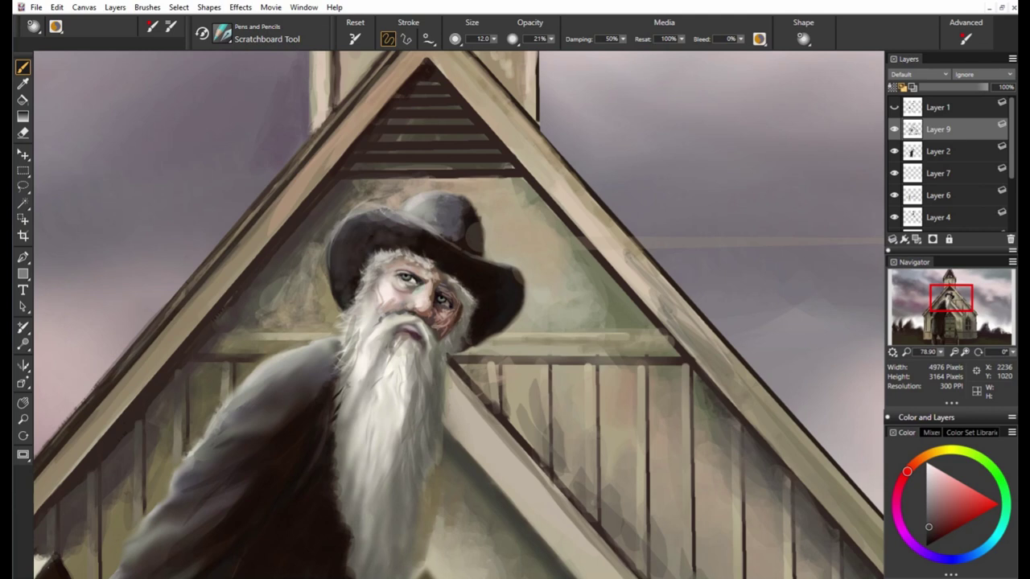
Shade the hat brim in grey-violet, zoom on the face, and load the Smear blender.
key("alt")
left_click(434, 208, "alt")
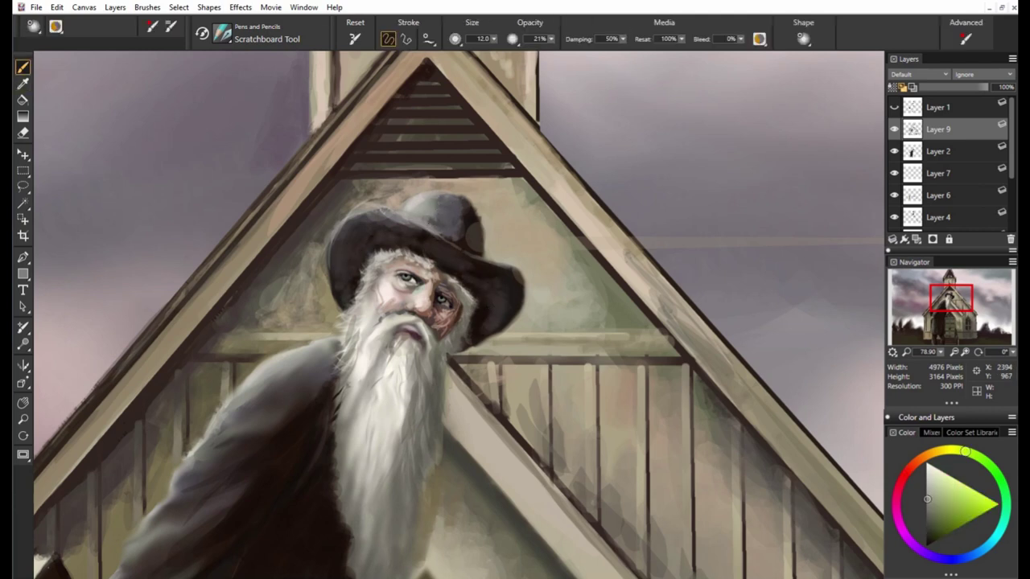
left_click_drag(418, 233, 342, 238)
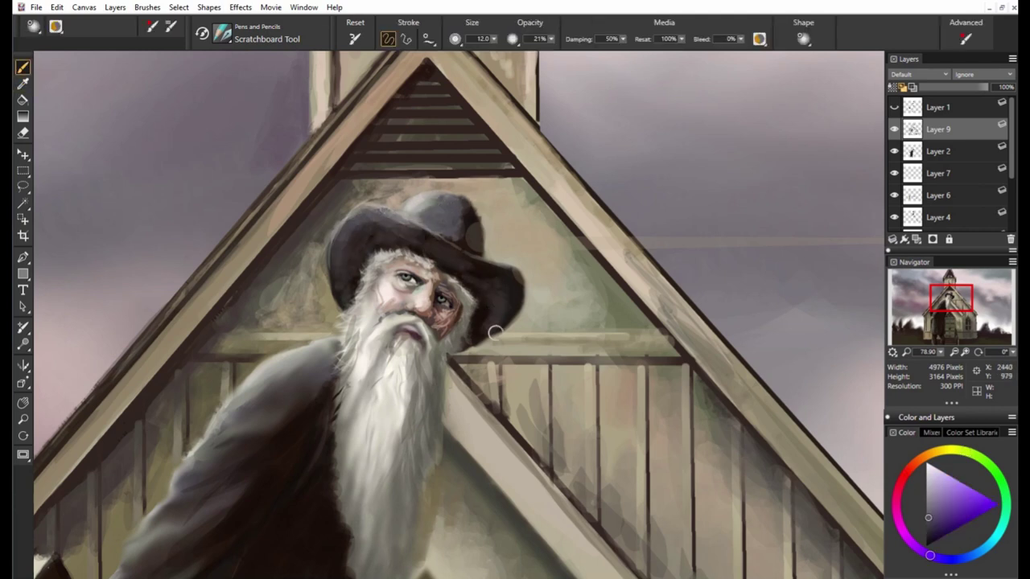
left_click(401, 283, "alt")
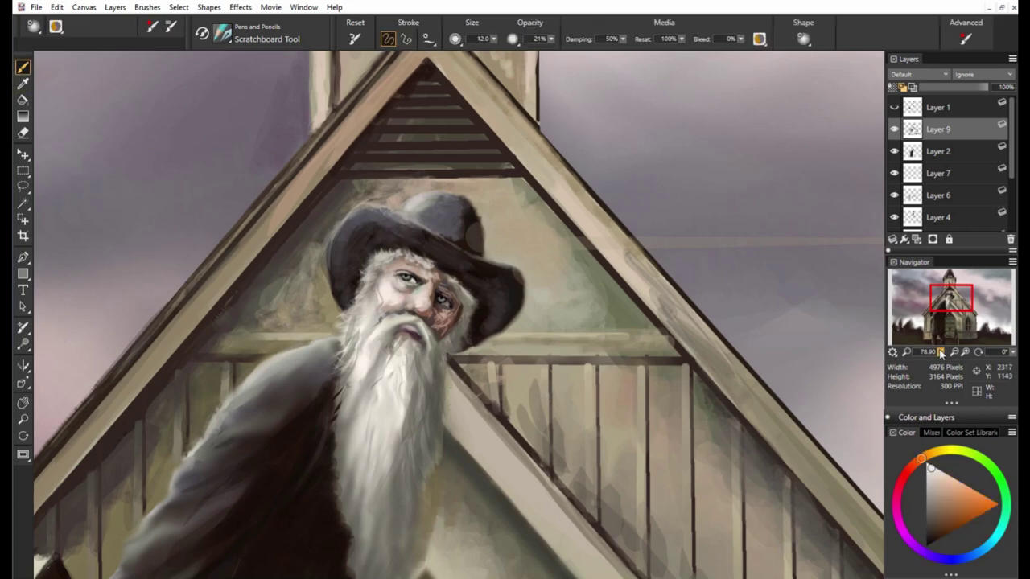
left_click_drag(940, 354, 957, 354)
key("ctrl+/")
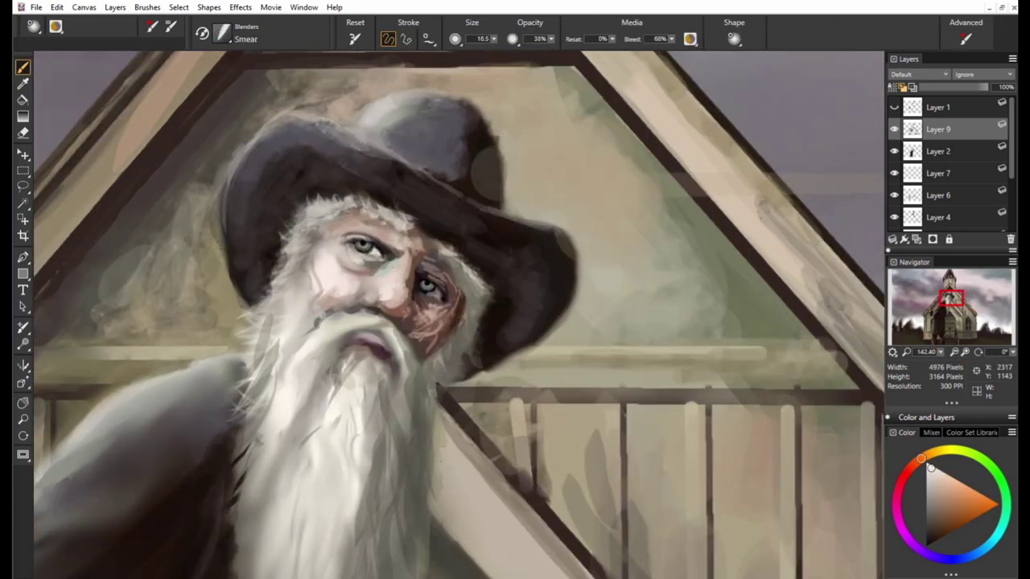
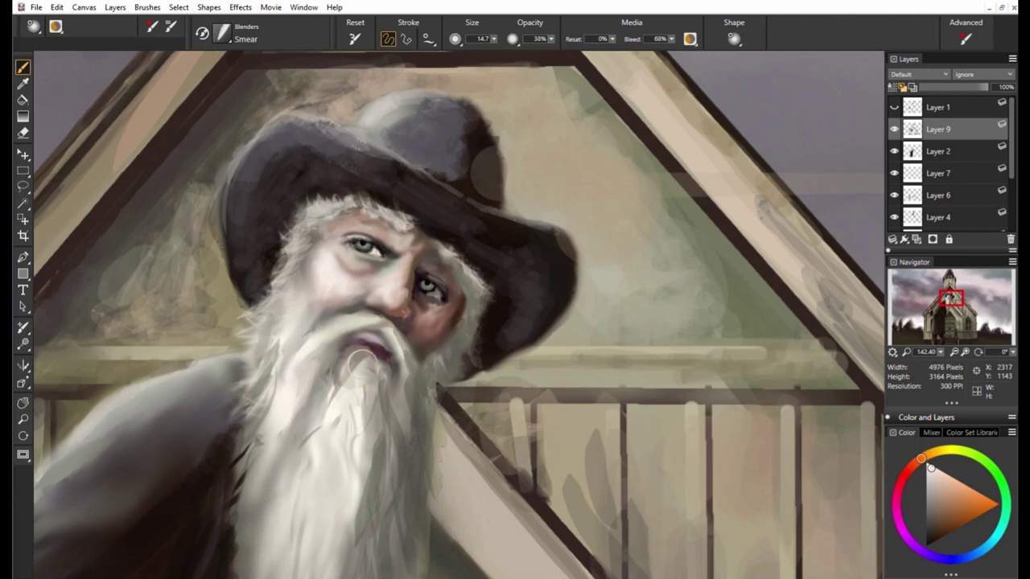
Pan to the lower beard, fit the whole painting to the window, and resize the brush.
left_click_drag(230, 451, 277, 286)
key("bracketright")
key("bracketright")
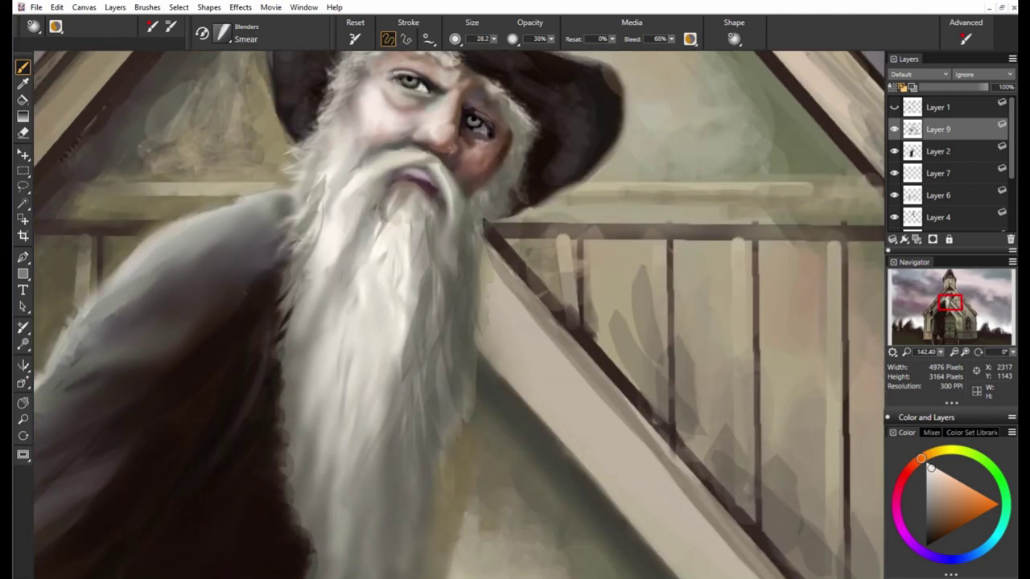
scroll(399, 404, "down", 5)
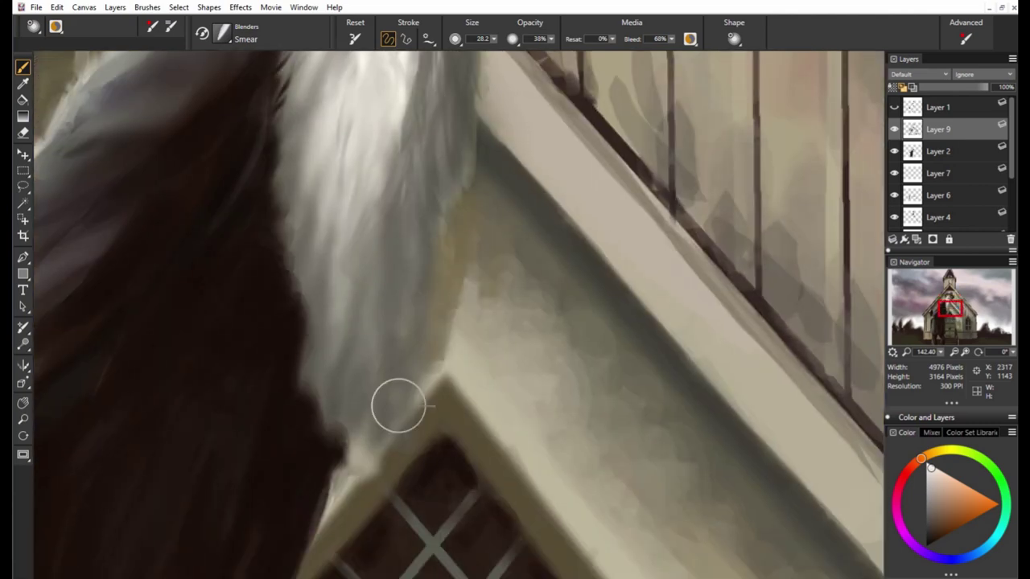
key("ctrl+0")
key("bracketright")
key("bracketright")
key("bracketright")
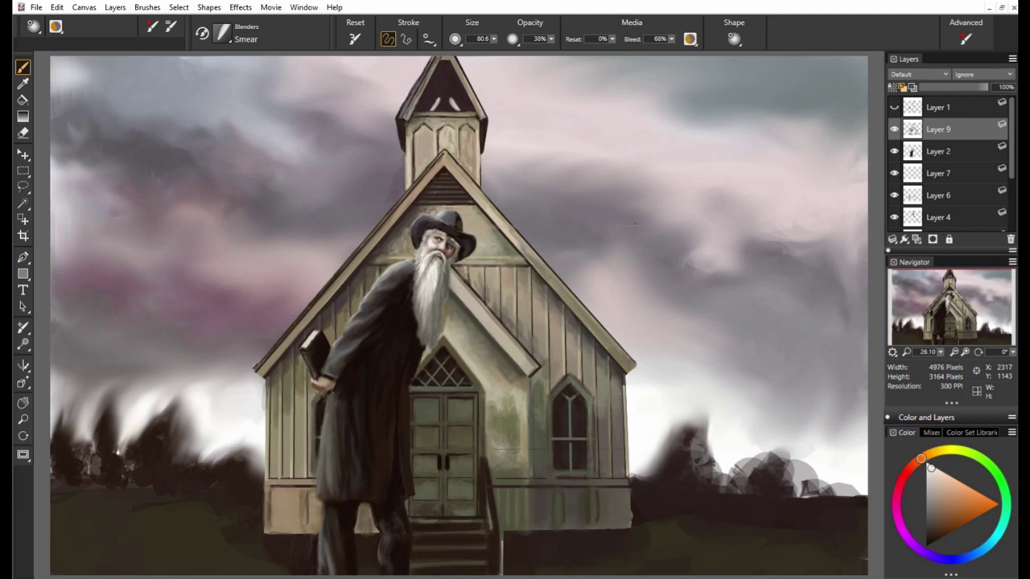
key("bracketright")
key("bracketright")
key("bracketright")
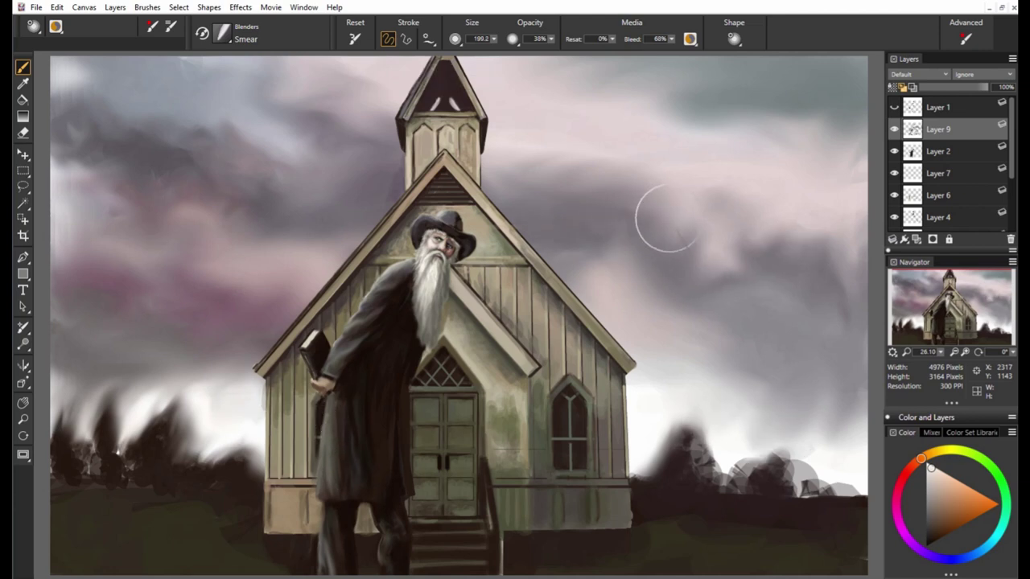
key("bracketleft")
key("bracketleft")
key("bracketleft")
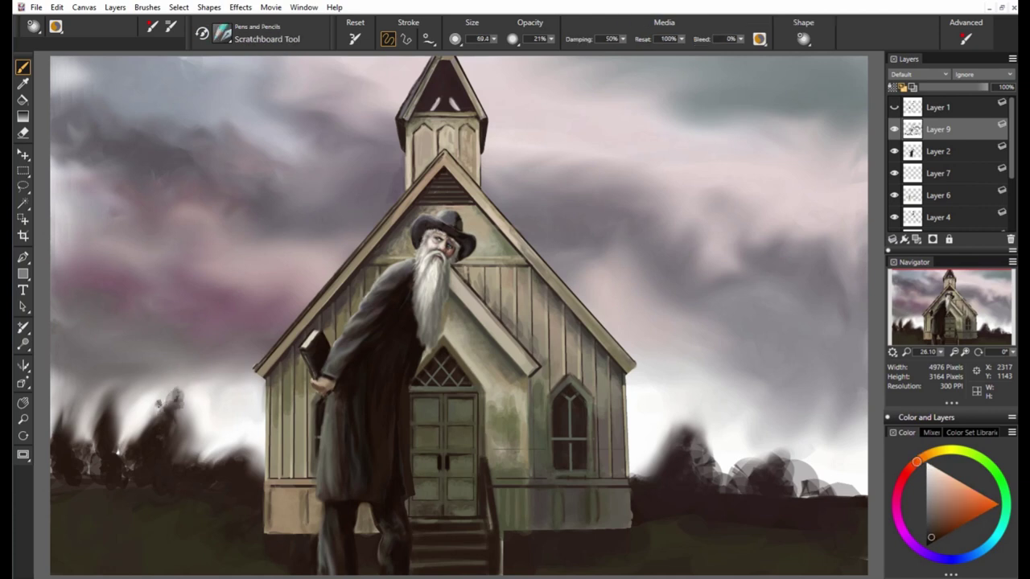
At 16% opacity, darken the left tree line and extend the right tree line to the edge.
left_click_drag(57, 396, 82, 443)
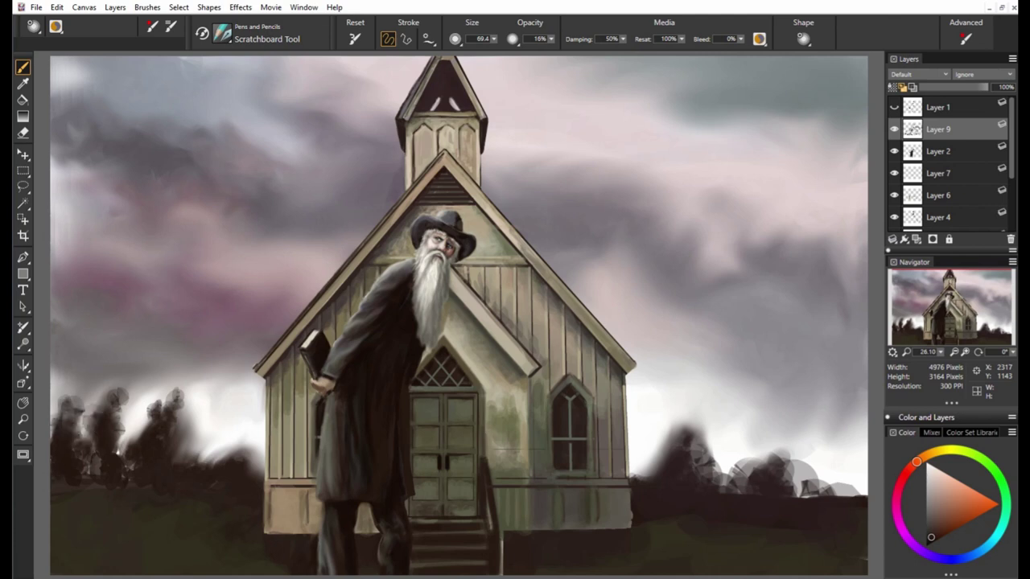
left_click_drag(78, 405, 101, 471)
mouse_move(116, 376)
left_mouse_down()
mouse_move(82, 439)
mouse_move(138, 423)
mouse_move(169, 384)
mouse_move(185, 462)
mouse_move(233, 443)
mouse_move(259, 472)
left_mouse_up()
mouse_move(635, 479)
left_mouse_down()
mouse_move(678, 412)
mouse_move(712, 463)
mouse_move(764, 488)
left_mouse_up()
mouse_move(756, 450)
left_mouse_down()
mouse_move(816, 483)
mouse_move(864, 486)
left_mouse_up()
left_click_drag(796, 495, 861, 493)
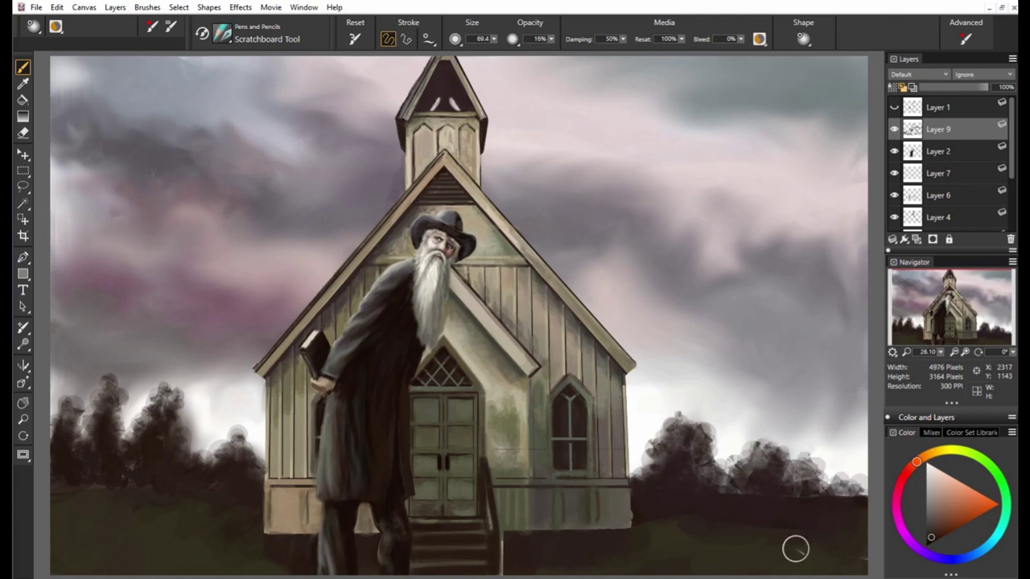
Paint lighter grass across the lower-left, bottom and lower-right foreground.
left_click(695, 427, "alt")
left_click(562, 519, "alt")
mouse_move(153, 492)
left_mouse_down()
mouse_move(240, 510)
mouse_move(303, 550)
left_mouse_up()
mouse_move(519, 547)
left_mouse_down()
mouse_move(744, 514)
mouse_move(869, 538)
left_mouse_up()
left_click(922, 457)
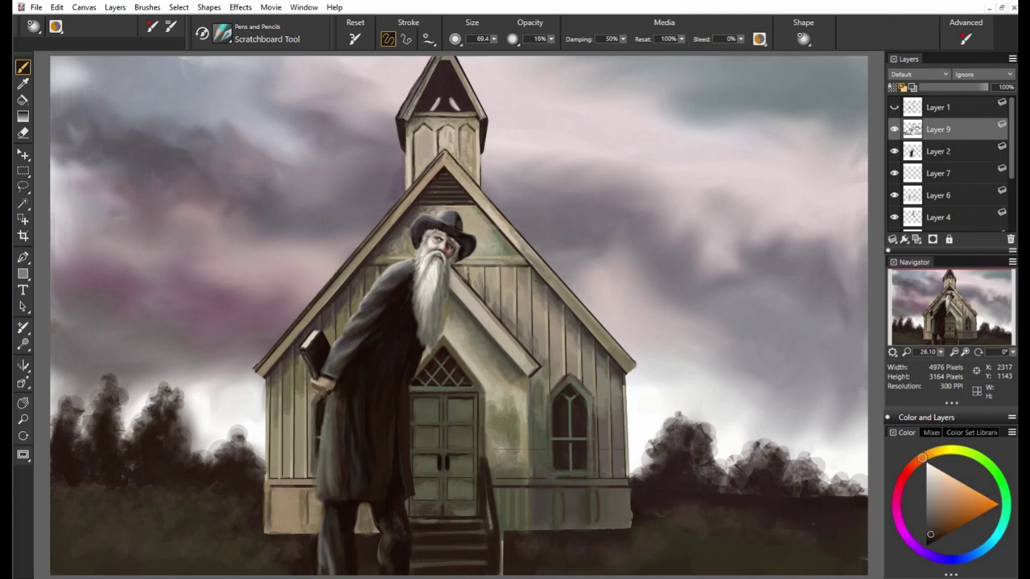
left_click(932, 520)
left_click_drag(791, 522, 866, 516)
Add dark dabs to the right-hand trees in a darker colour.
left_click(919, 460)
left_click(932, 539)
left_click_drag(708, 483, 771, 491)
left_click_drag(757, 450, 829, 474)
Paint lighter olive-green grass strokes across the foreground.
left_click(535, 548, "alt")
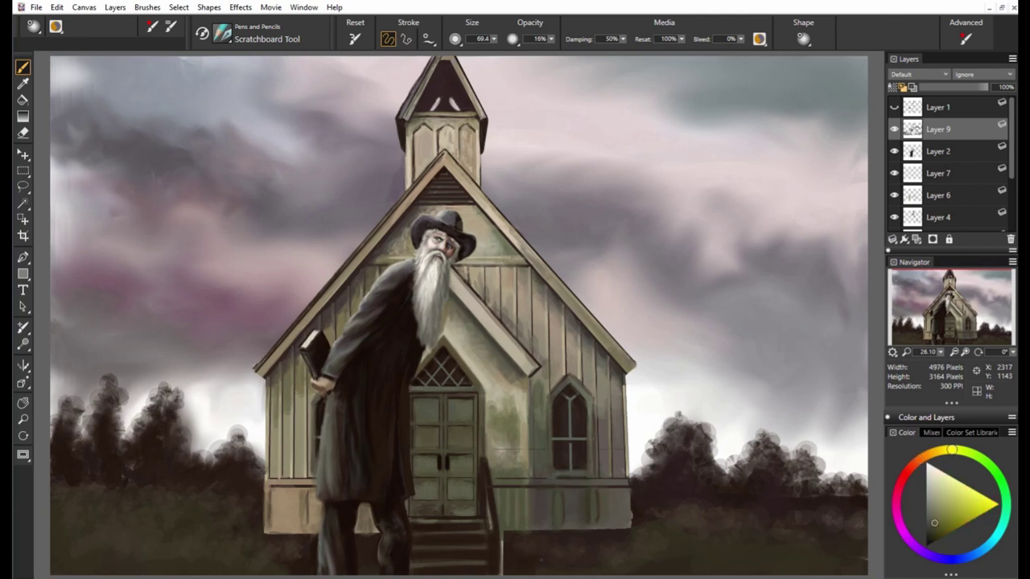
mouse_move(657, 563)
left_mouse_down()
mouse_move(724, 567)
mouse_move(845, 539)
left_mouse_up()
left_click_drag(173, 525, 266, 563)
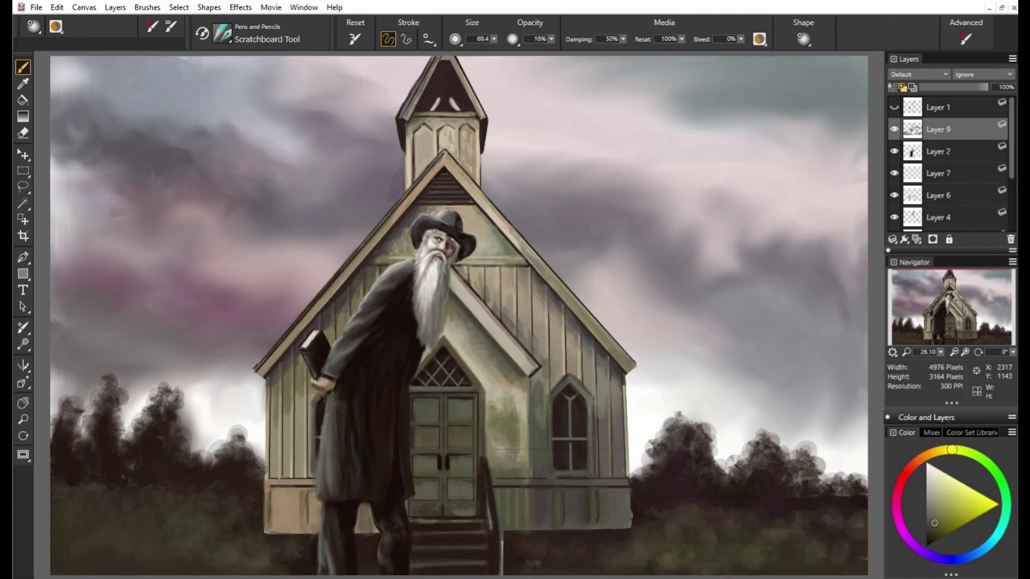
left_click_drag(77, 524, 145, 551)
Pick an orange-brown at full opacity and scratch a light stroke along the church base.
left_click(422, 555, "alt")
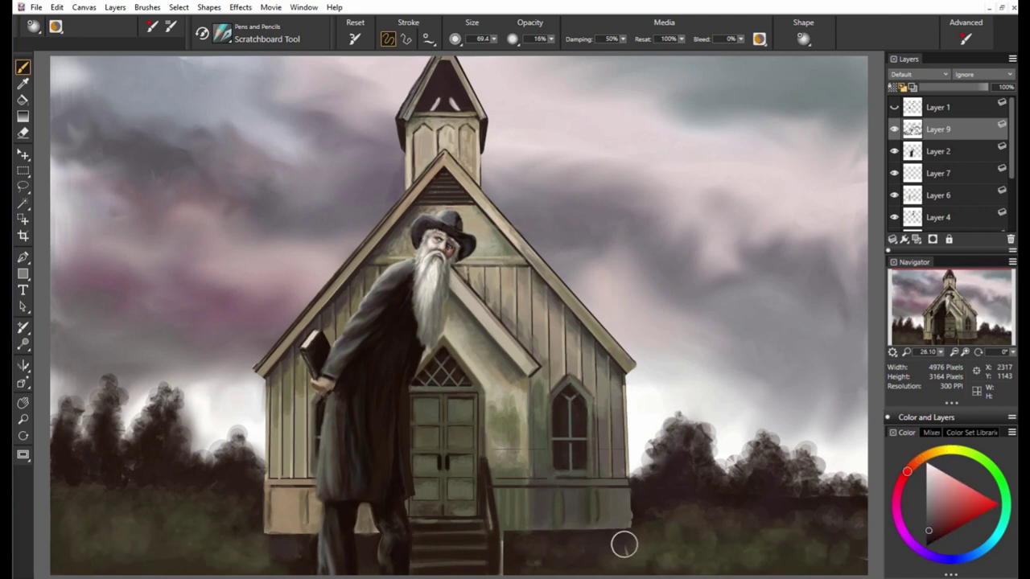
left_click(428, 449, "alt")
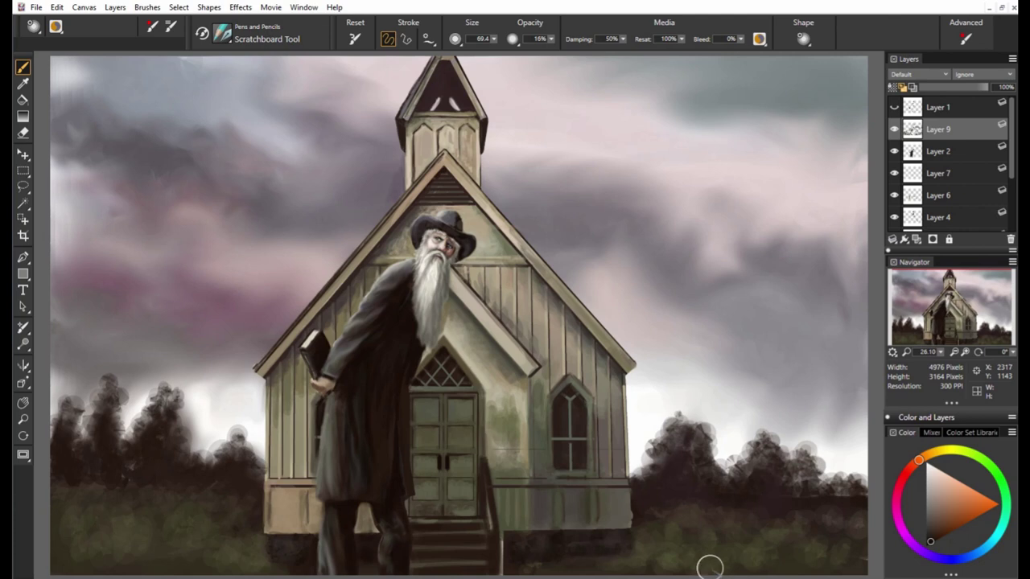
left_click(413, 215, "alt")
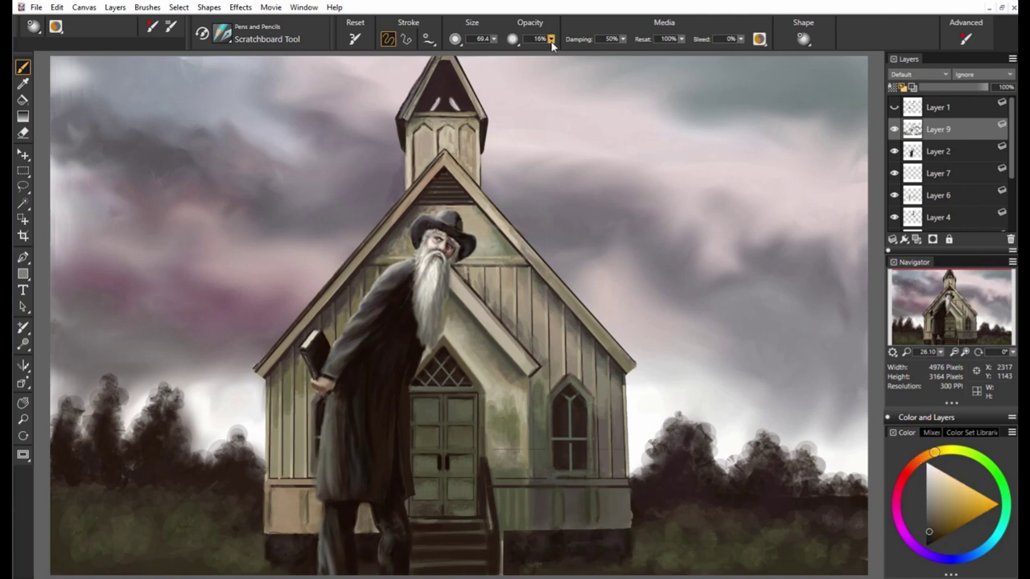
left_click_drag(288, 550, 313, 555)
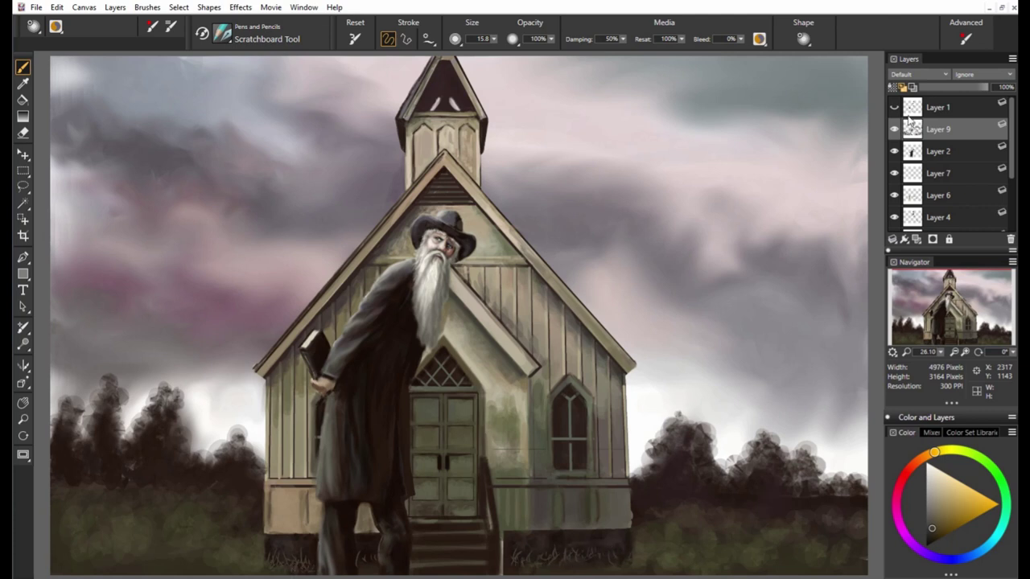
Add Layer 10 above Layer 9 with Darken blending and shrink the brush.
left_click(916, 239)
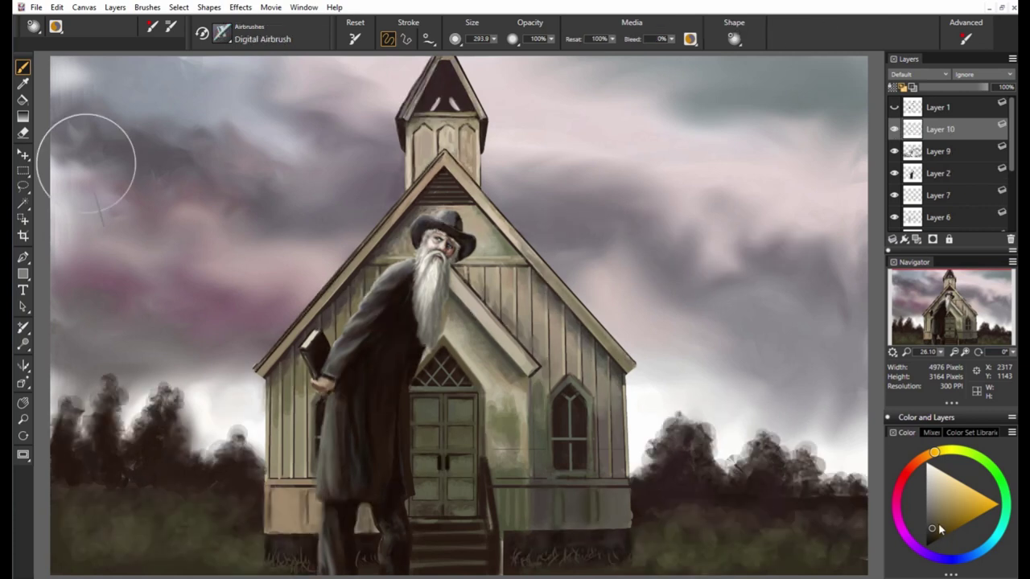
left_click(917, 74)
left_click(917, 242)
left_click_drag(290, 553, 311, 552)
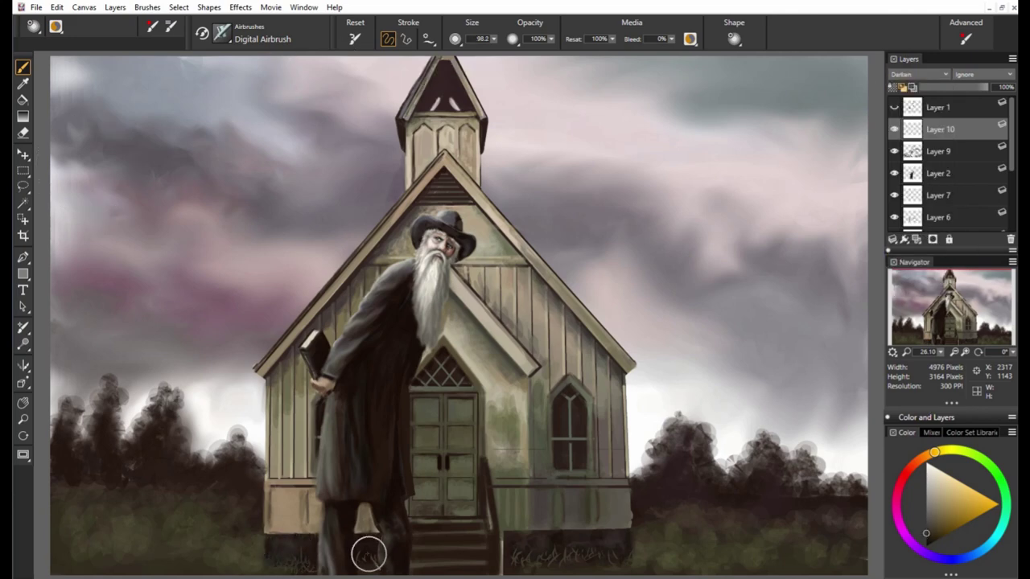
Select Layer 9, zoom in on the face, add Layer 11, and switch to the Scratchboard pen.
left_click(937, 152)
left_click_drag(941, 354, 965, 354)
left_click(620, 150, "alt")
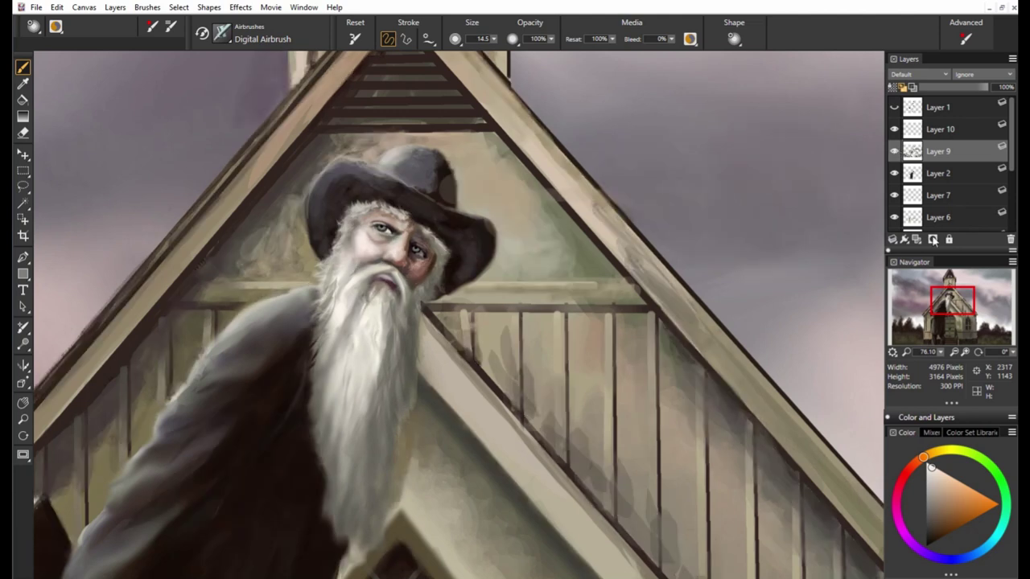
key("ctrl+shift+n")
key("ctrl+/")
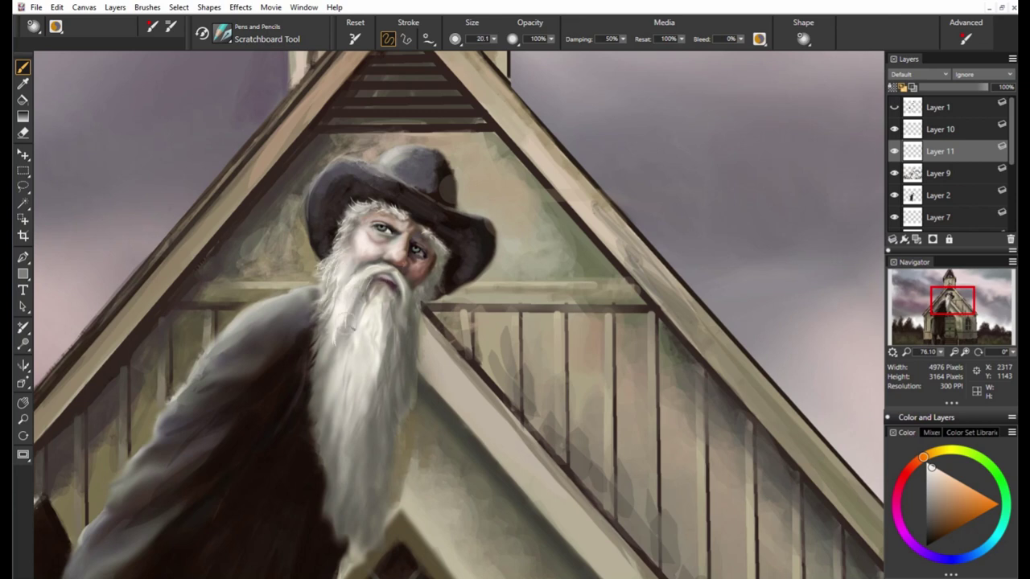
Paint light hair strands down the beard and beside the face and hat brim.
left_click_drag(330, 364, 320, 393)
left_click_drag(333, 330, 338, 406)
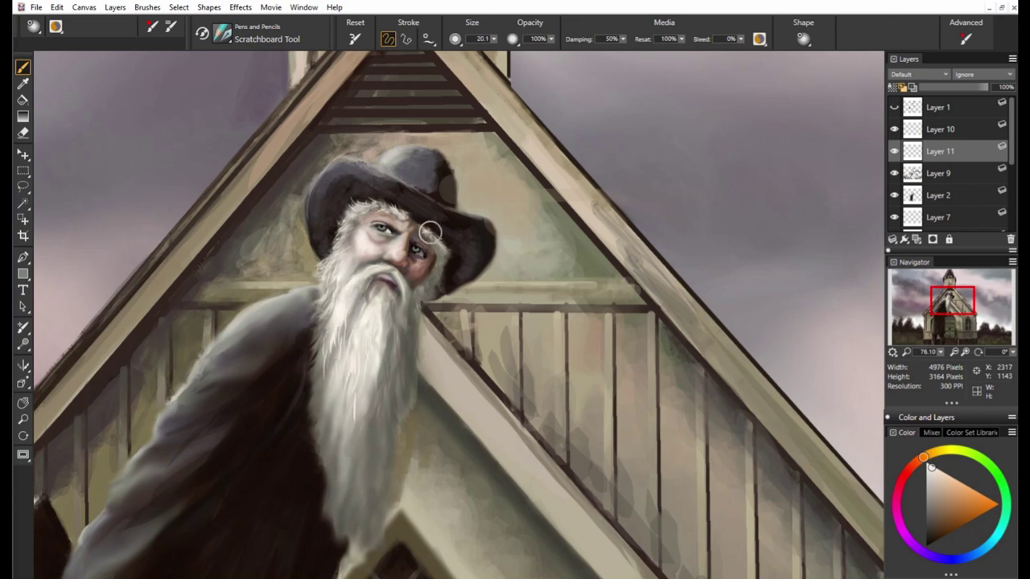
left_click_drag(372, 211, 340, 242)
mouse_move(375, 388)
left_mouse_down()
mouse_move(362, 448)
mouse_move(367, 505)
mouse_move(347, 535)
left_mouse_up()
left_click_drag(314, 384, 333, 510)
left_click_drag(341, 474, 357, 563)
mouse_move(396, 376)
left_mouse_down()
mouse_move(383, 470)
mouse_move(402, 401)
left_mouse_up()
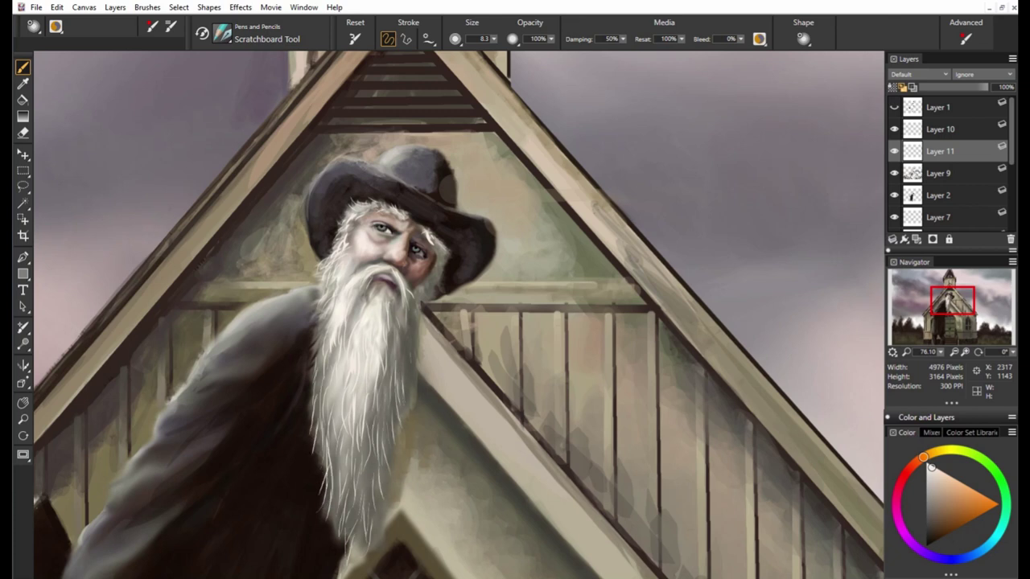
Erase part of the lettering on the book spine with a soft eraser.
left_click_drag(923, 457, 952, 450)
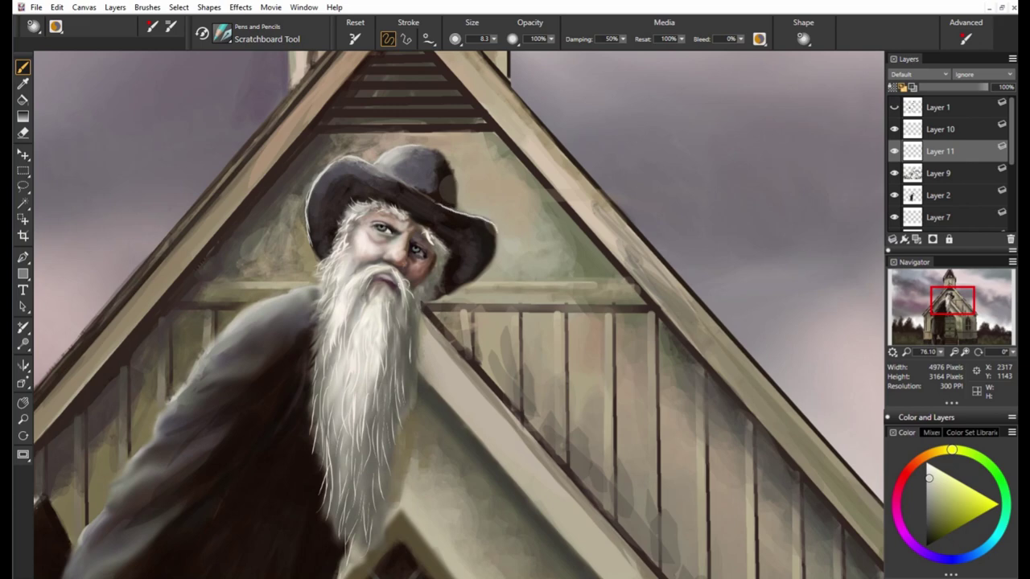
scroll(446, 274, "down", 2)
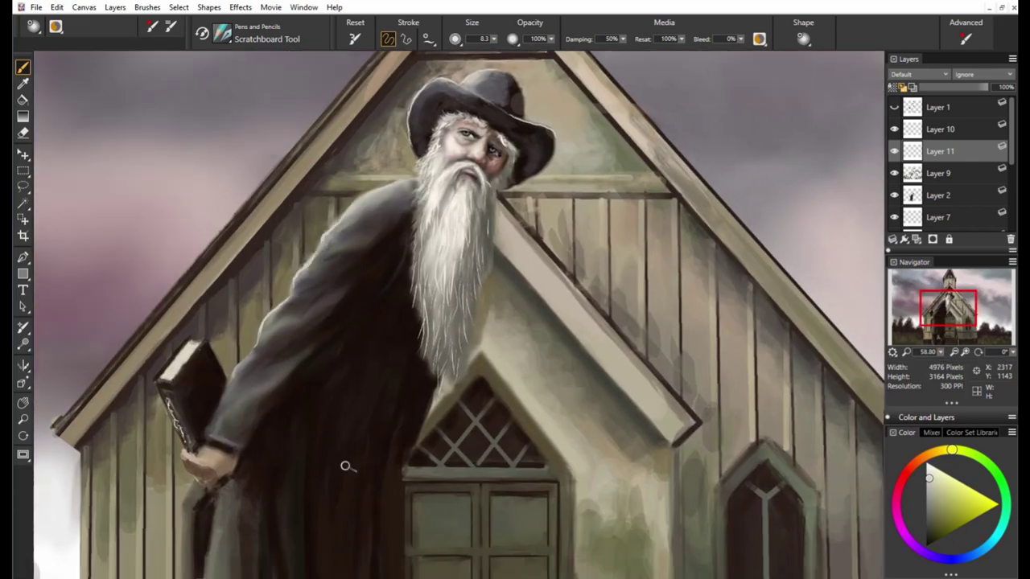
key("n")
left_click_drag(166, 401, 186, 435)
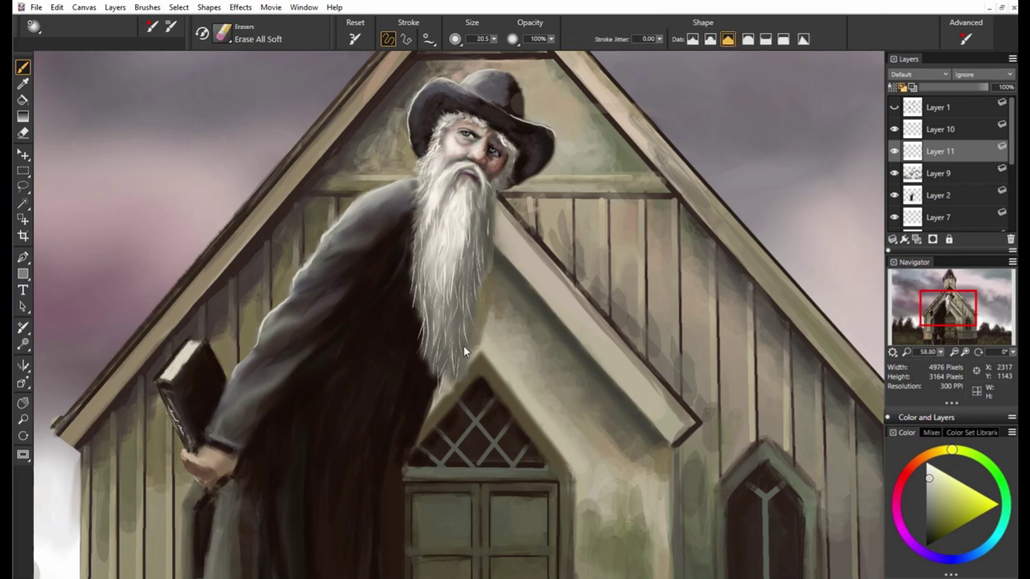
key("n")
Sample a dark brown from the painting and set the brush opacity to 15%.
left_click(233, 461, "alt")
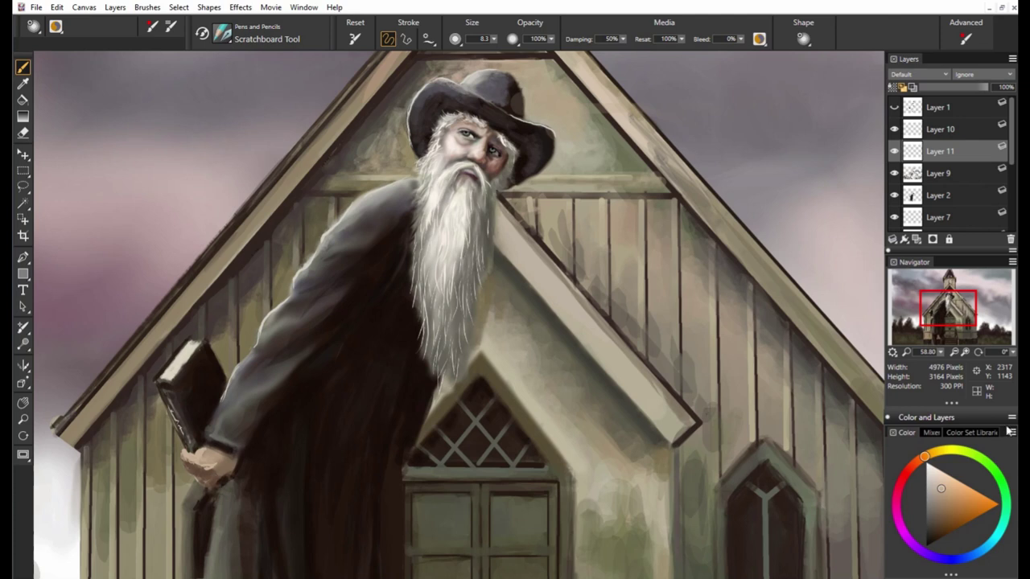
left_click(243, 477, "alt")
left_click(222, 439, "alt")
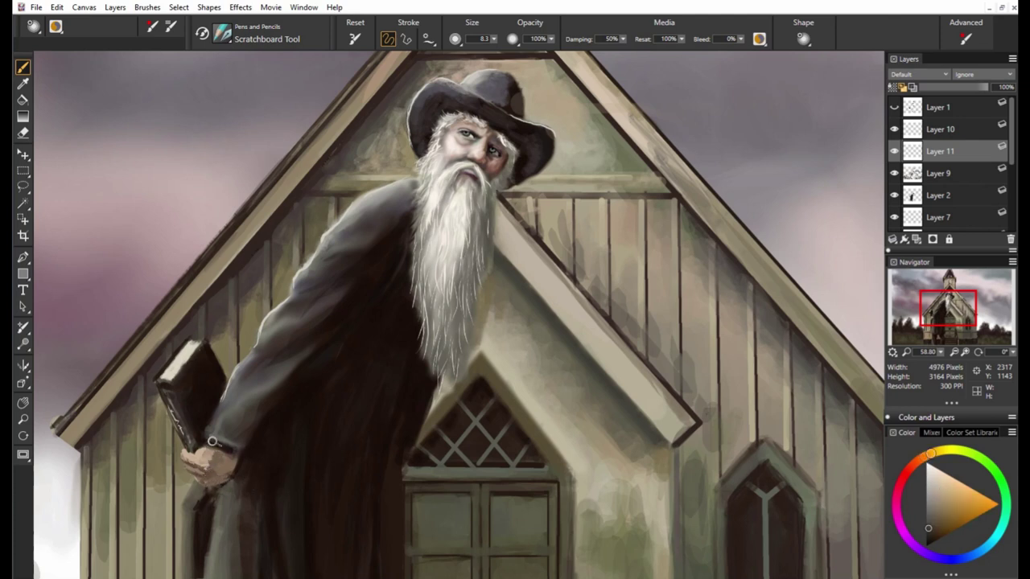
left_click(371, 438, "alt")
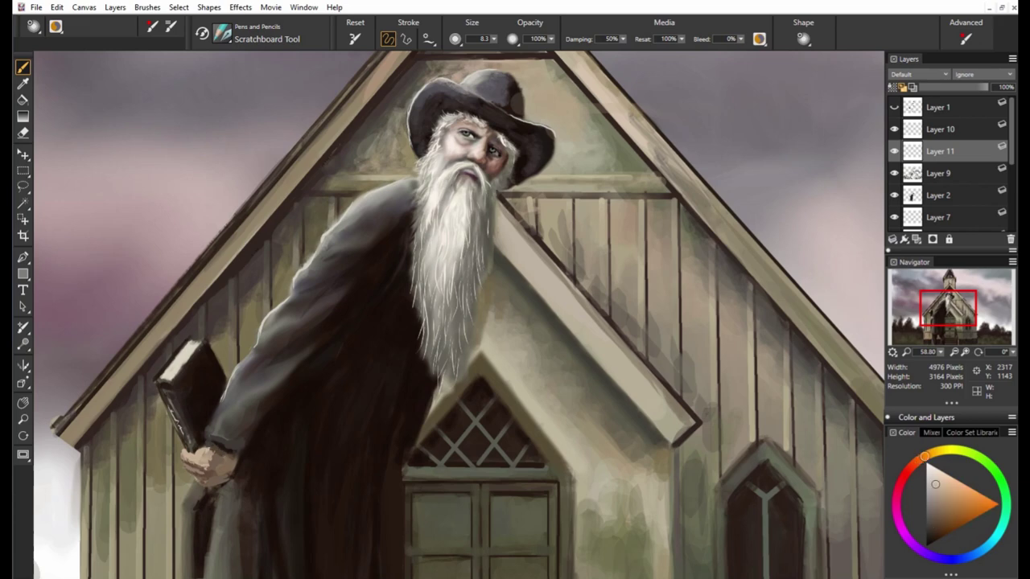
left_click(281, 490, "alt")
key("1")
key("5")
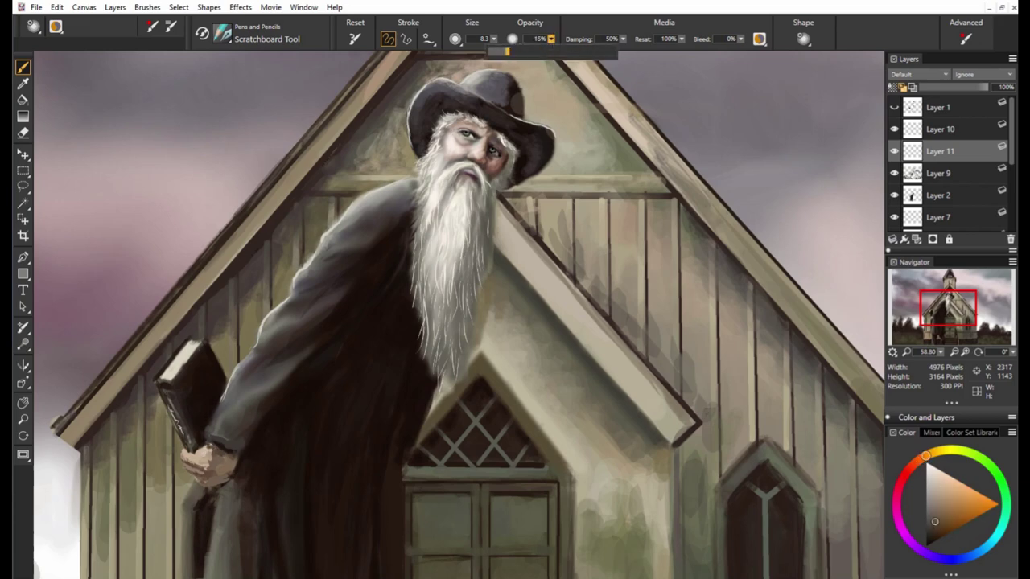
left_click(580, 379, "alt")
Zoom out to the whole painting, enlarge the brush, and add new Layer 12.
key("ctrl+alt+0")
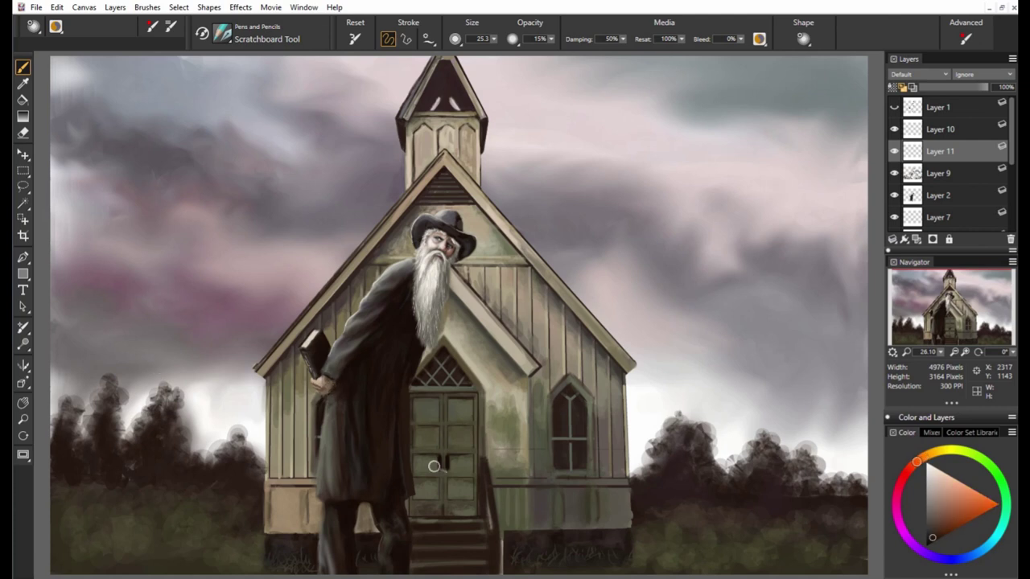
left_click(359, 332, "alt")
key("]")
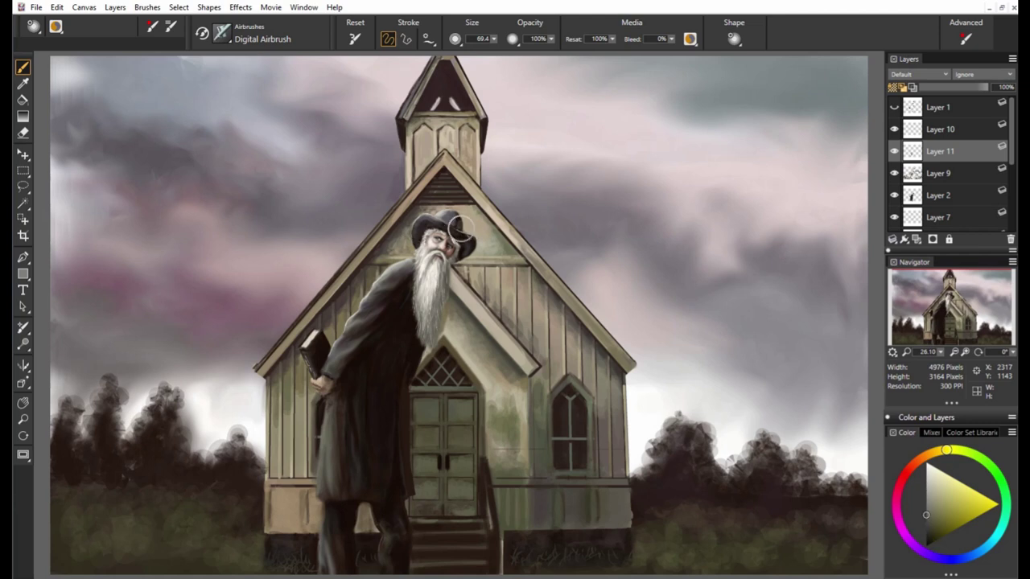
left_click(362, 307, "alt")
key("ctrl+shift+n")
With the Smear blender at size 61.8, blend the left-hand trees into the grey gap.
key("1")
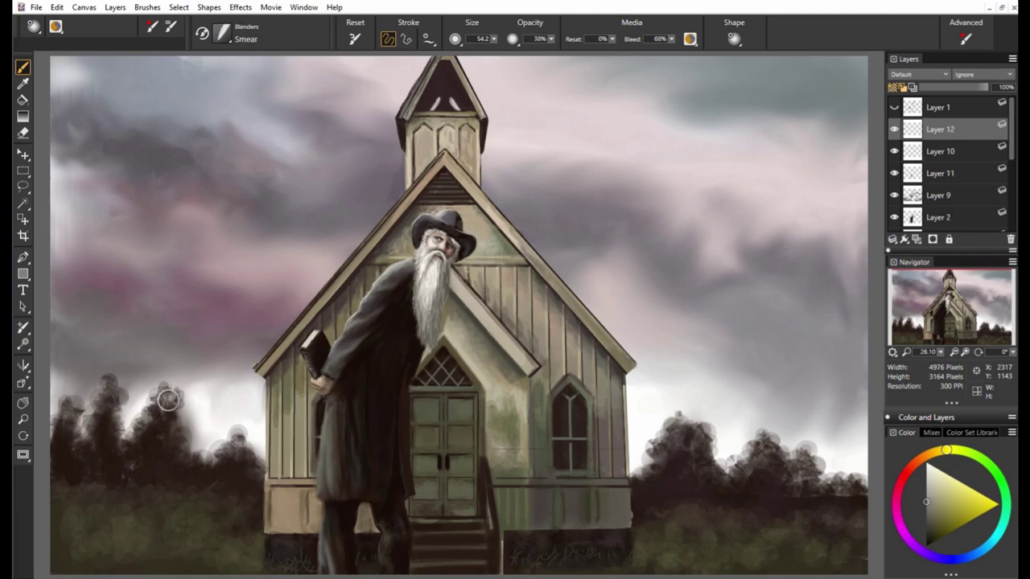
key("bracketleft")
key("bracketleft")
key("bracketleft")
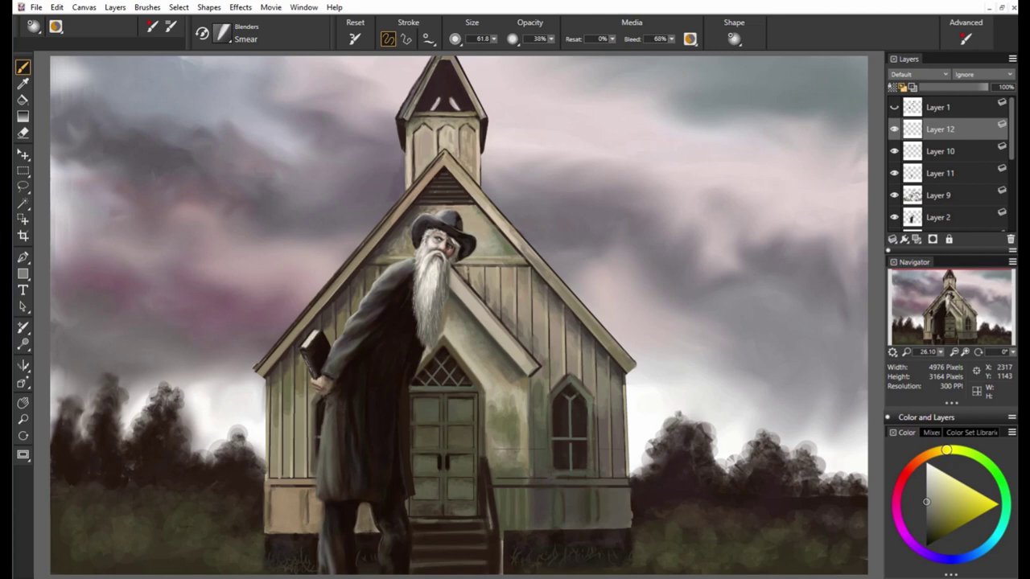
left_click_drag(133, 467, 145, 407)
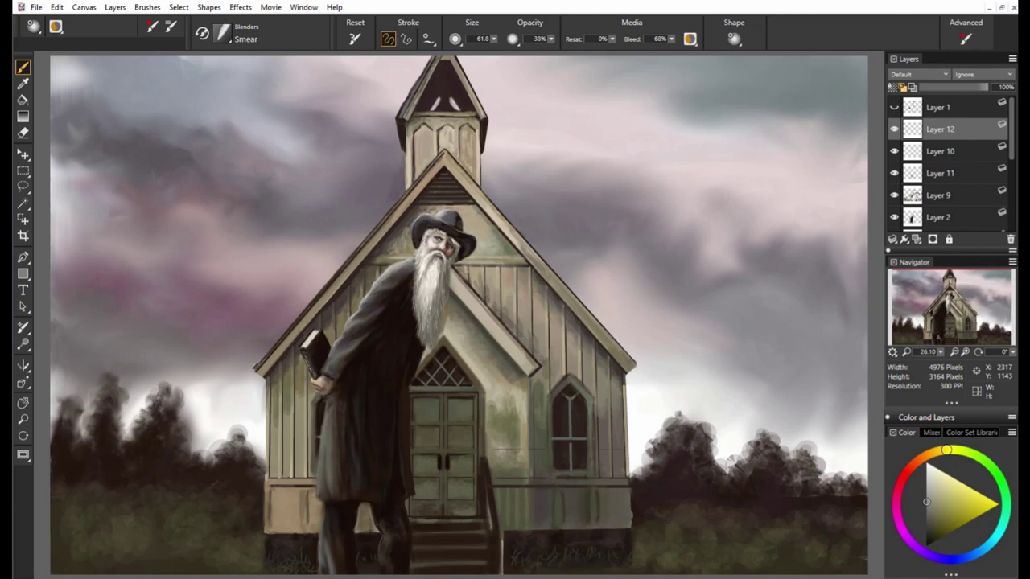
left_click_drag(237, 435, 214, 455)
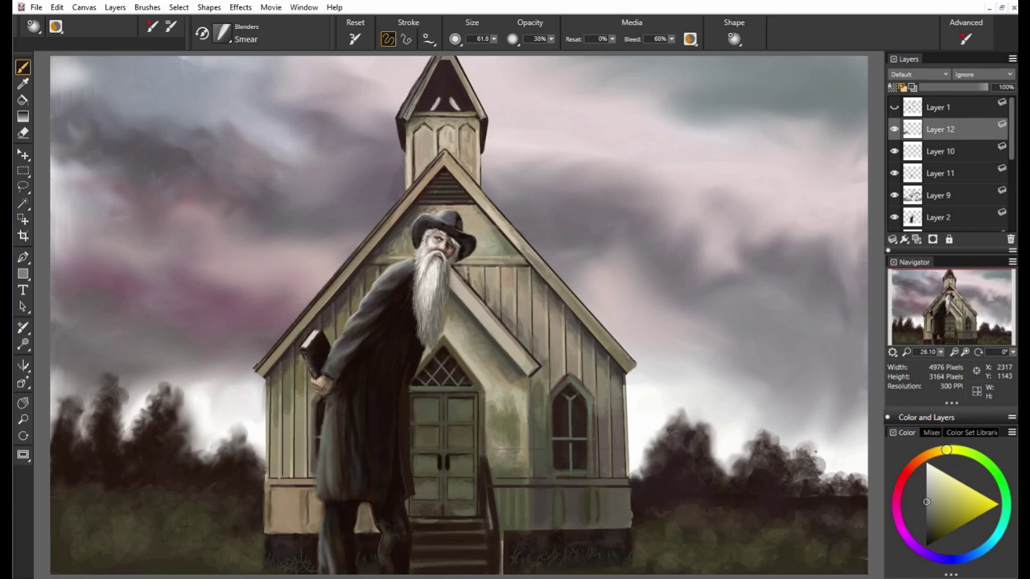
Add a new layer, Layer 13, above Layer 8.
left_click_drag(778, 405, 812, 451)
scroll(942, 201, "down", 5)
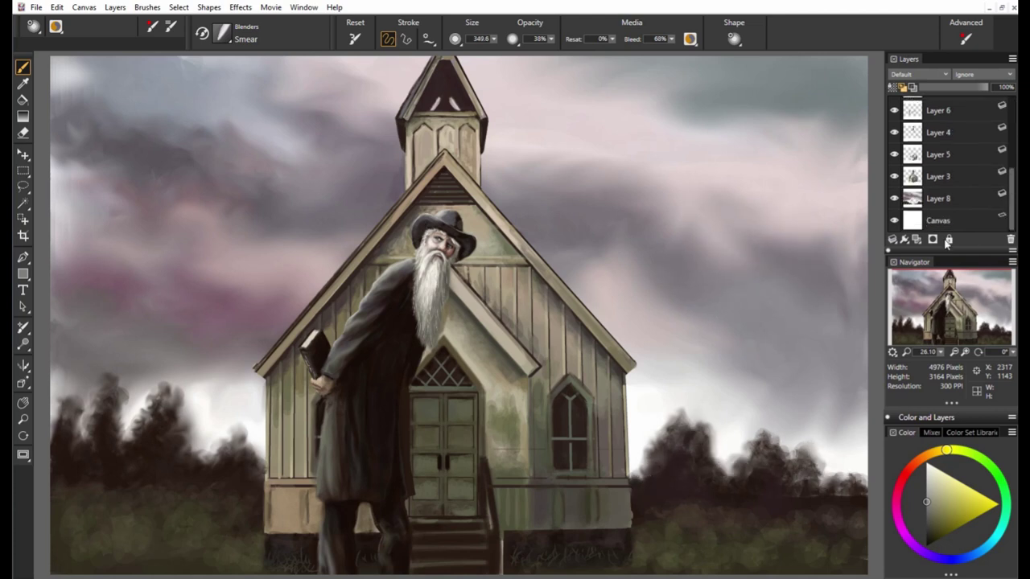
left_click(948, 239)
Using Swirly Flow Clouds, paint dark clouds around the steeple, left sky and behind the church.
left_click(222, 32)
left_click(241, 295)
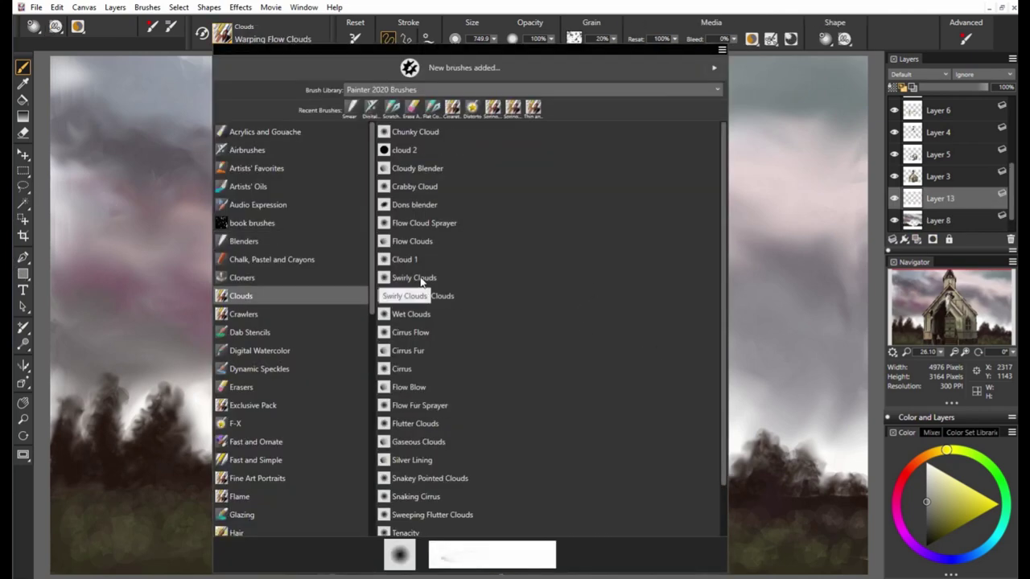
left_click(426, 295)
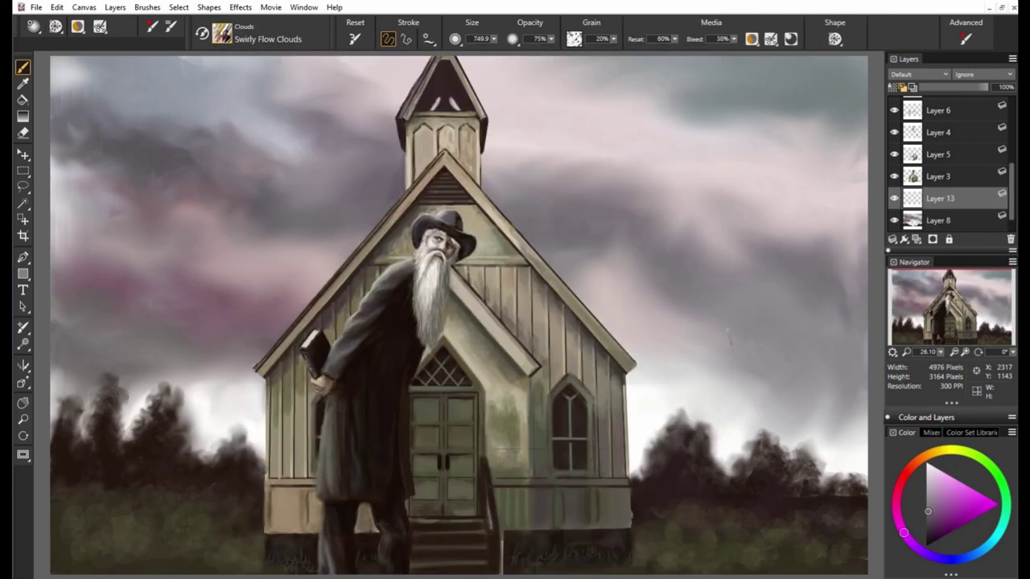
scroll(1002, 182, "down", 2)
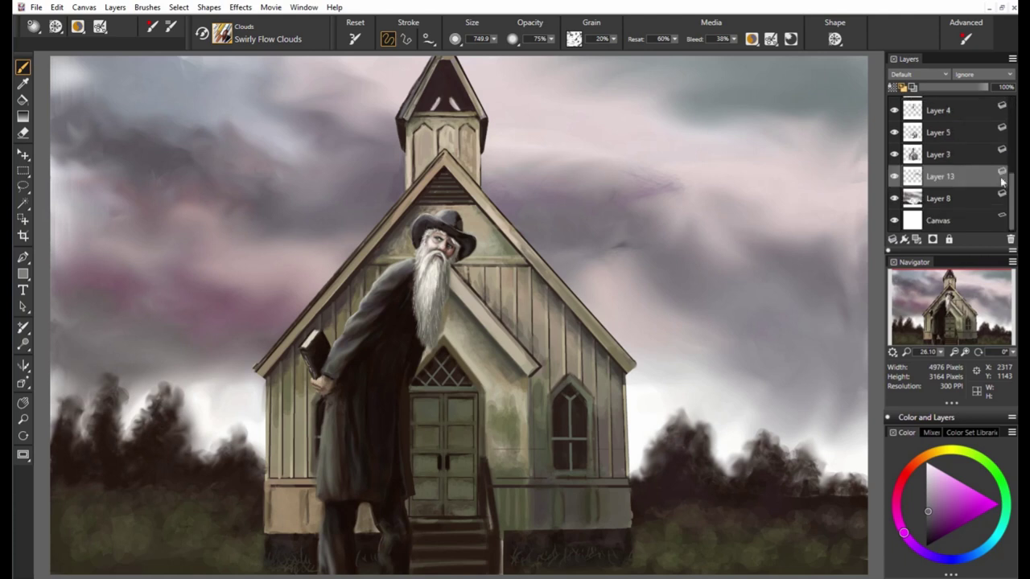
mouse_move(529, 196)
left_mouse_down()
mouse_move(274, 161)
mouse_move(322, 226)
mouse_move(796, 306)
left_mouse_up()
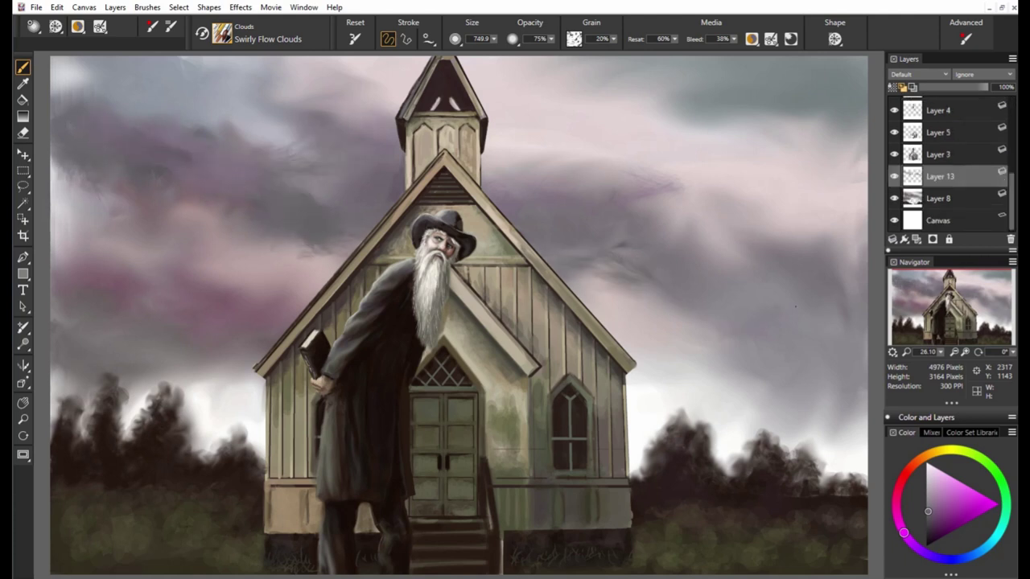
left_click_drag(56, 197, 128, 326)
left_click_drag(124, 270, 258, 362)
left_click_drag(612, 346, 857, 403)
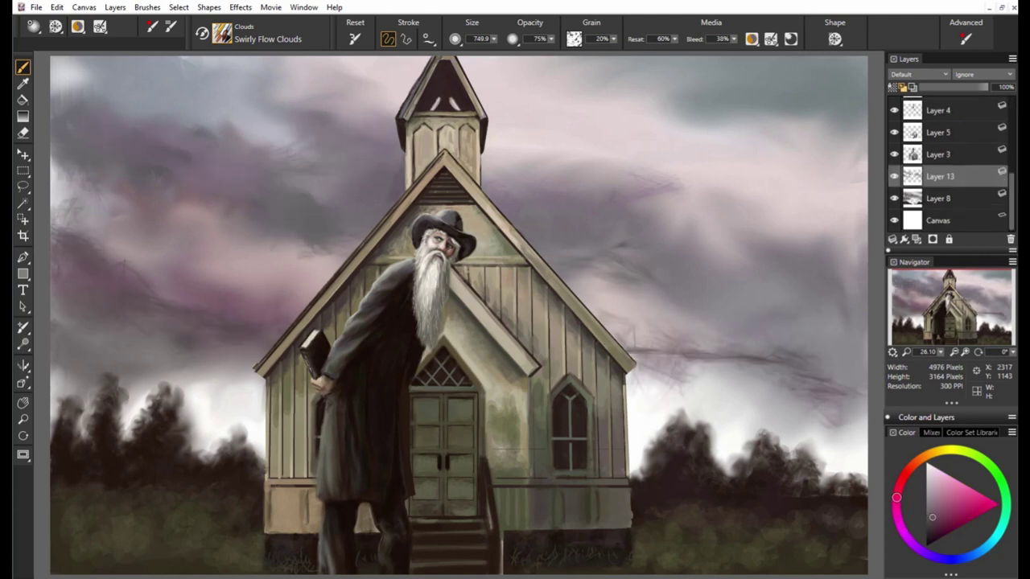
Paint dark purple clouds across the upper sky, plus faint cyan-blue strokes upper right.
left_click_drag(153, 152, 378, 161)
left_click_drag(491, 201, 652, 265)
left_click_drag(708, 169, 865, 229)
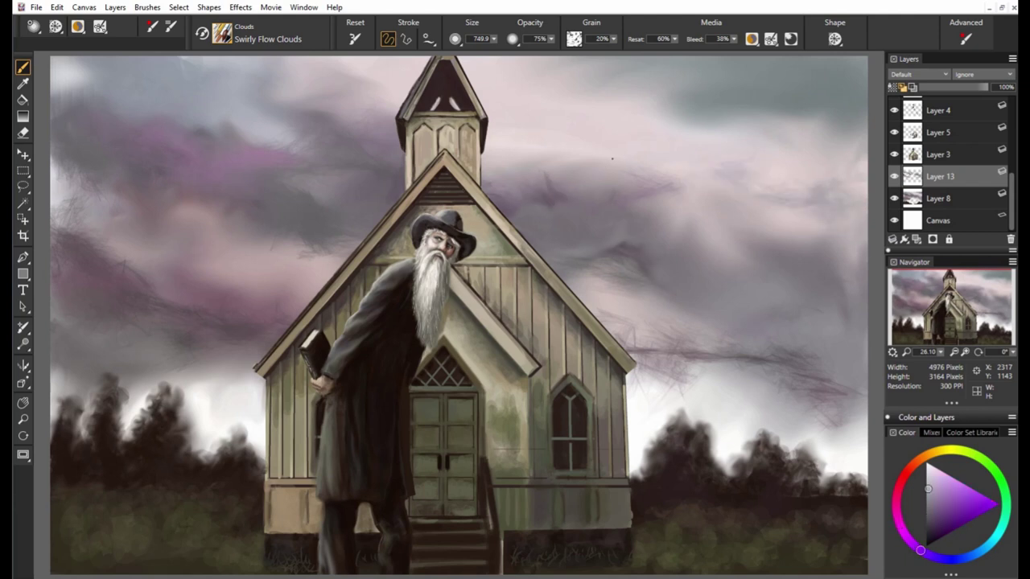
left_click_drag(579, 193, 483, 112)
left_click_drag(338, 113, 161, 145)
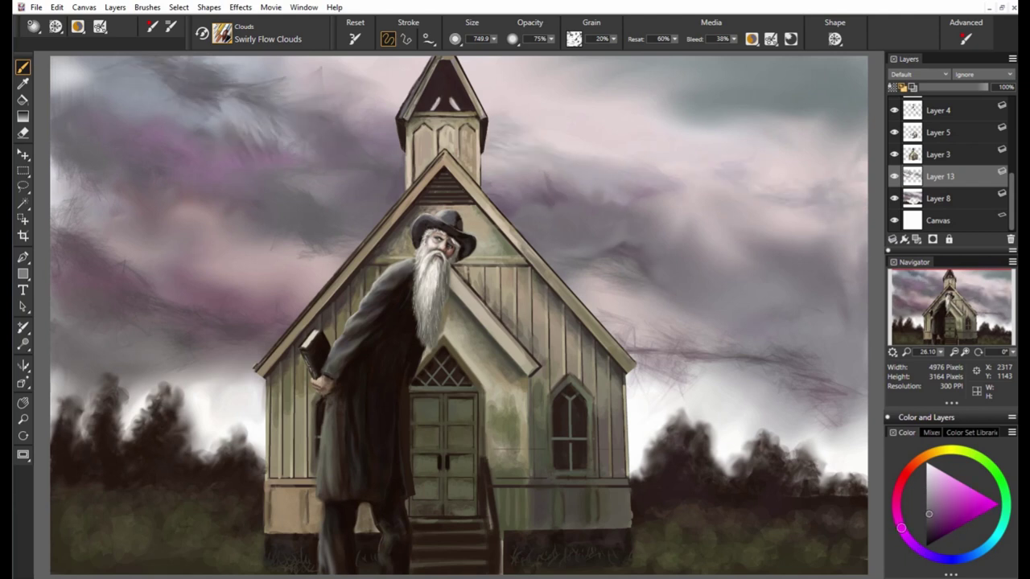
left_click(992, 542)
left_click_drag(523, 84, 711, 65)
left_click_drag(867, 112, 765, 177)
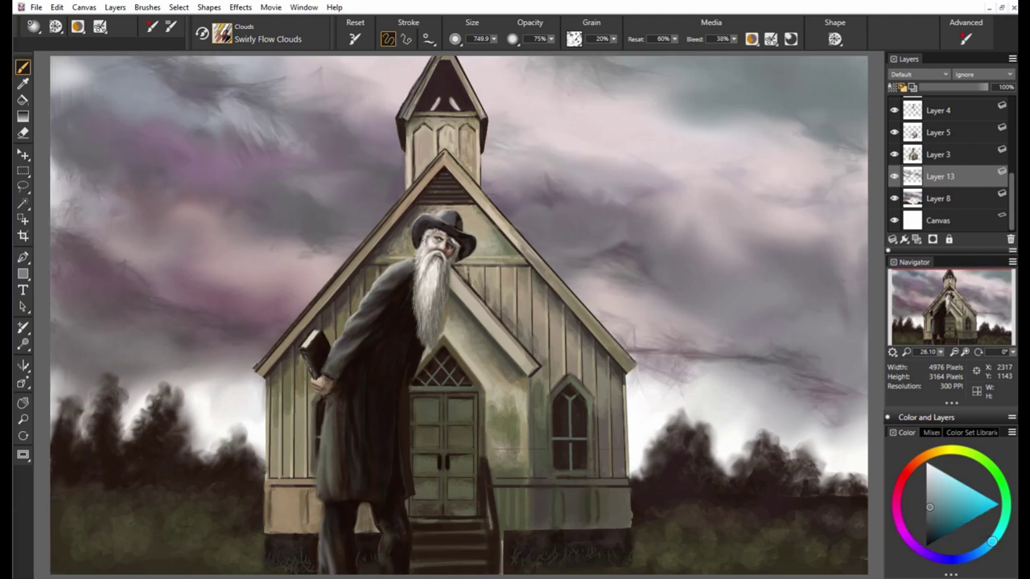
Smear the cloud strokes smooth across the left, right and upper sky.
key("/")
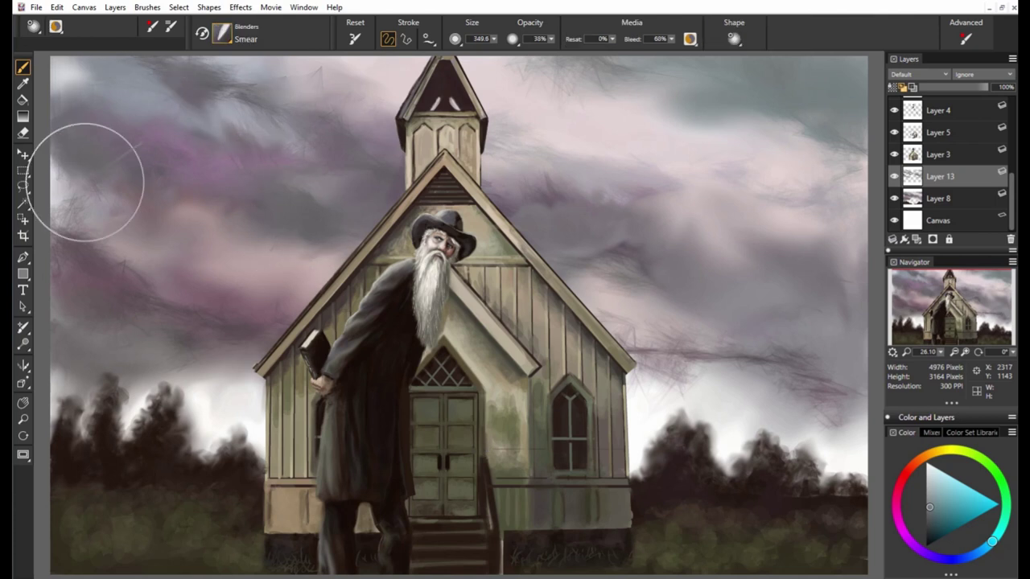
left_click_drag(92, 172, 57, 207)
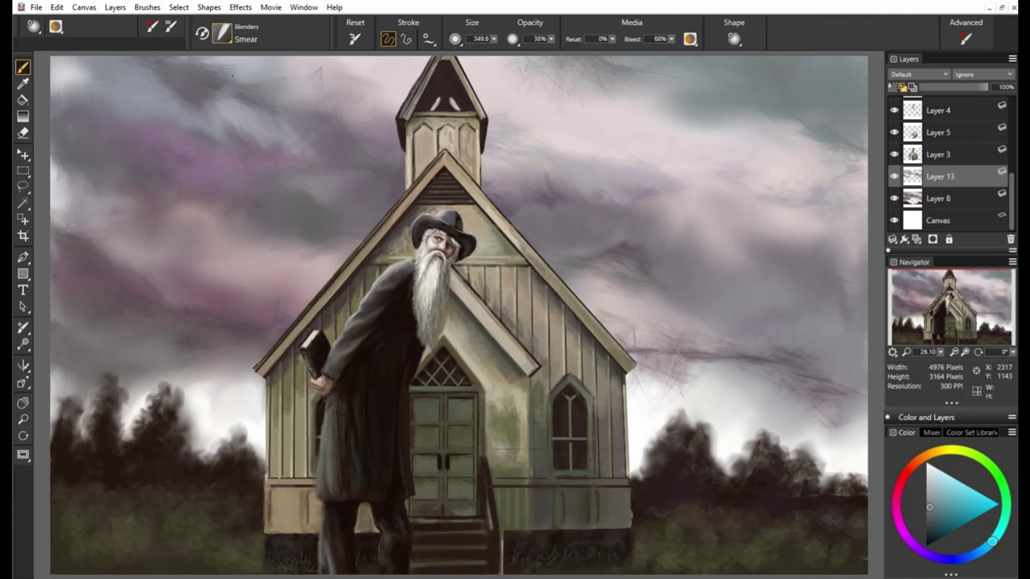
left_click_drag(281, 132, 321, 217)
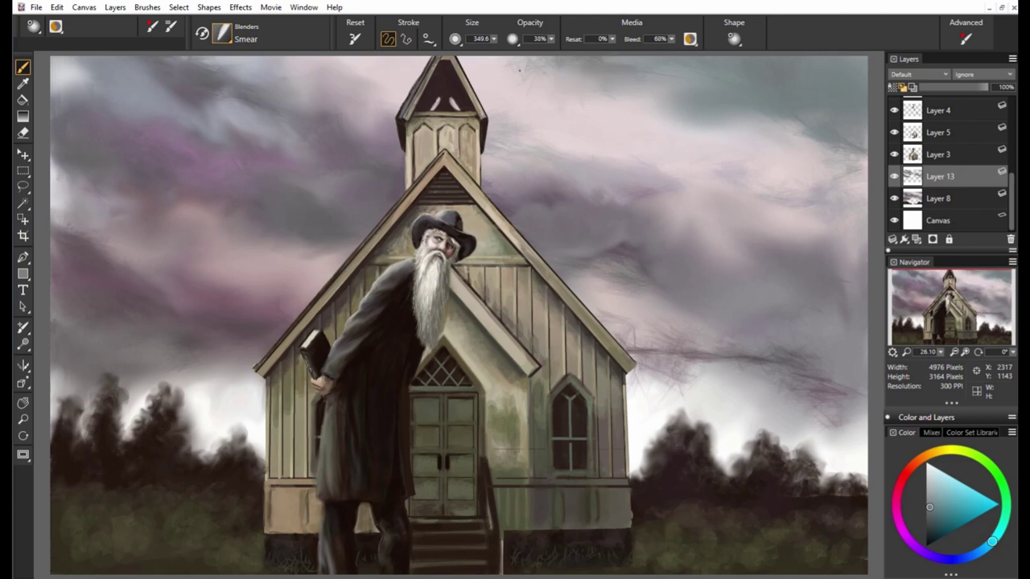
left_click_drag(759, 218, 656, 370)
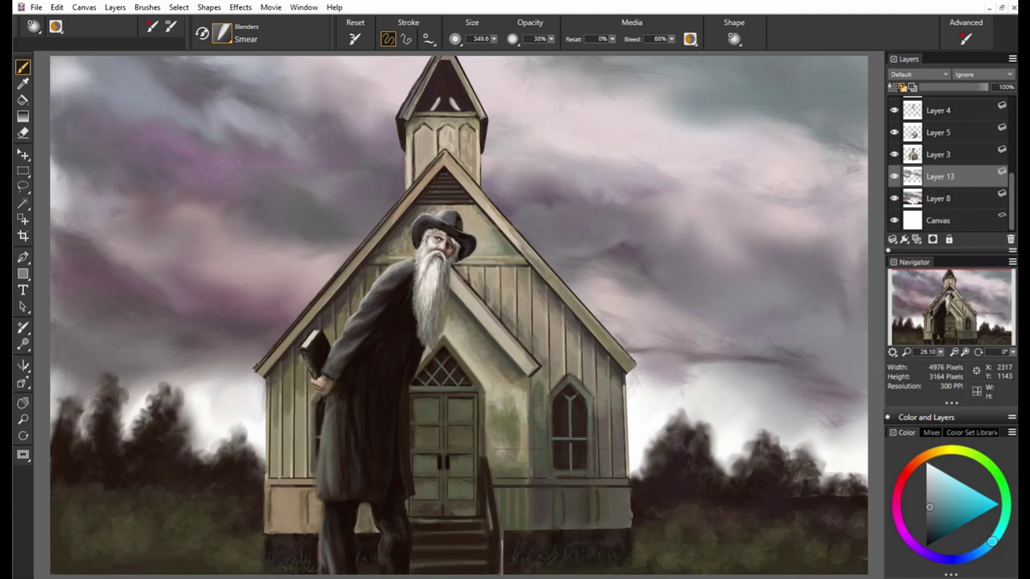
mouse_move(765, 322)
left_mouse_down()
mouse_move(701, 357)
mouse_move(735, 321)
left_mouse_up()
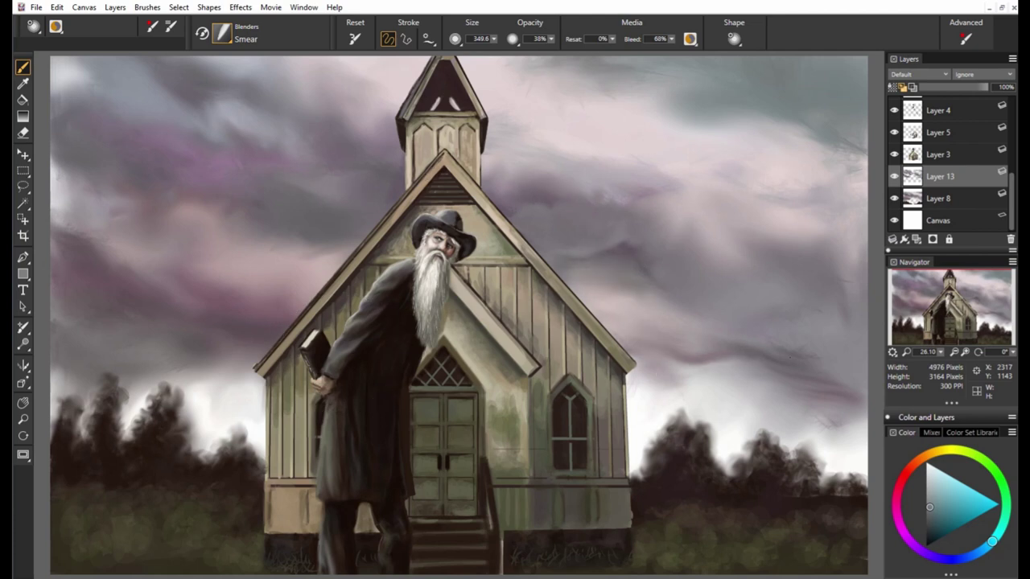
left_click_drag(603, 282, 845, 161)
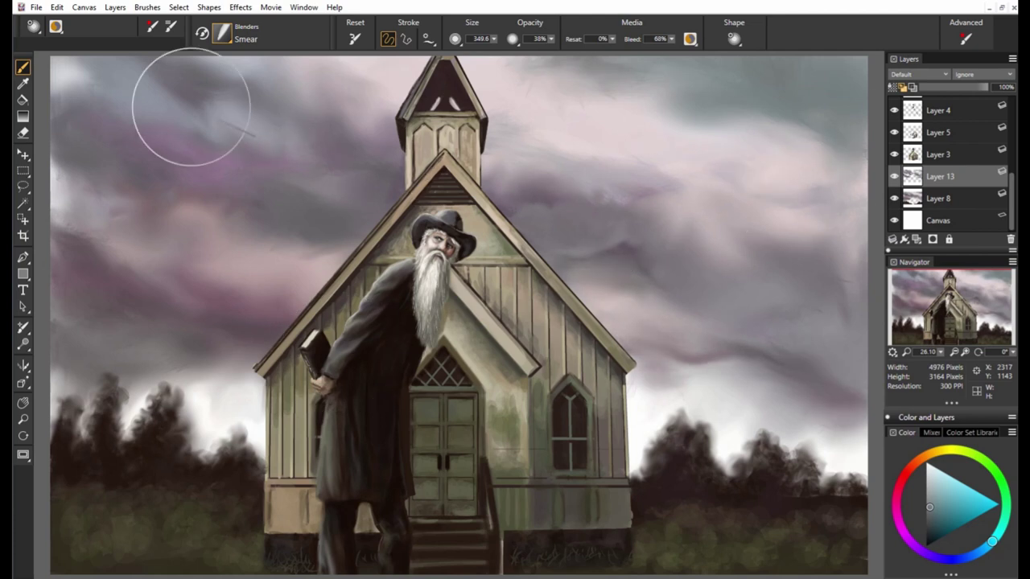
left_click_drag(184, 104, 195, 69)
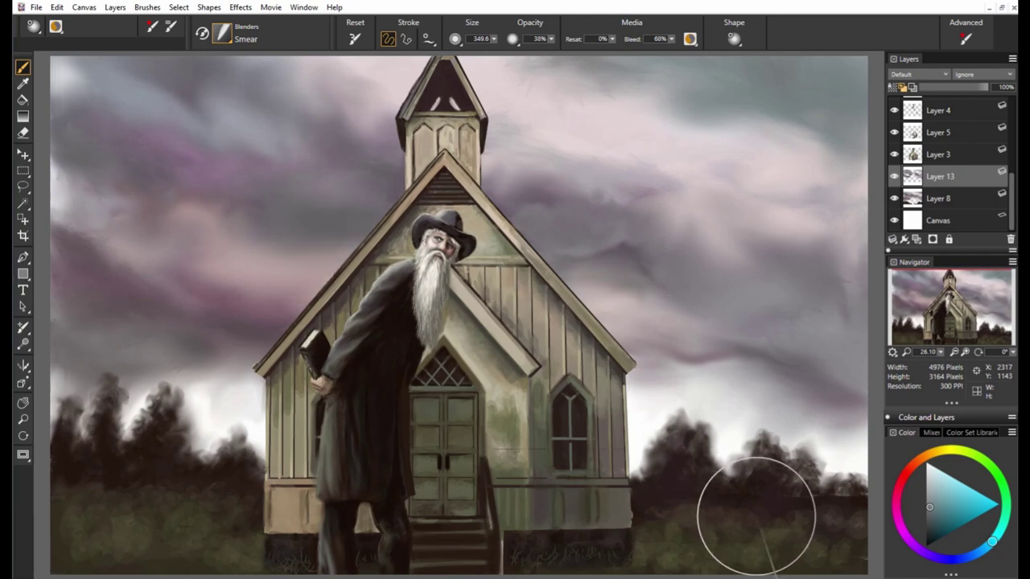
Save the painting and drop all layers into the Canvas.
key("ctrl+s")
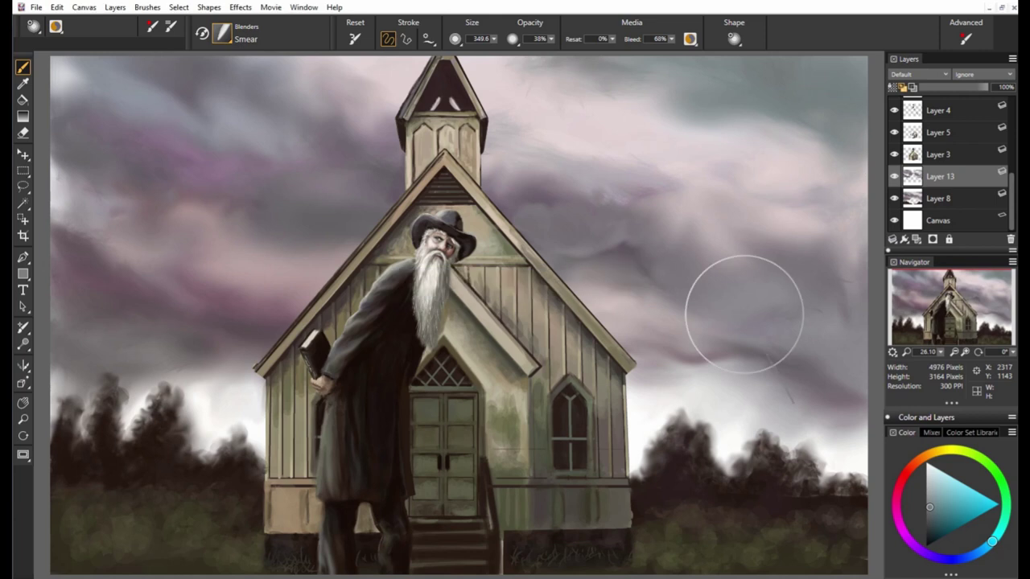
scroll(983, 226, "up", 5)
scroll(974, 219, "down", 5)
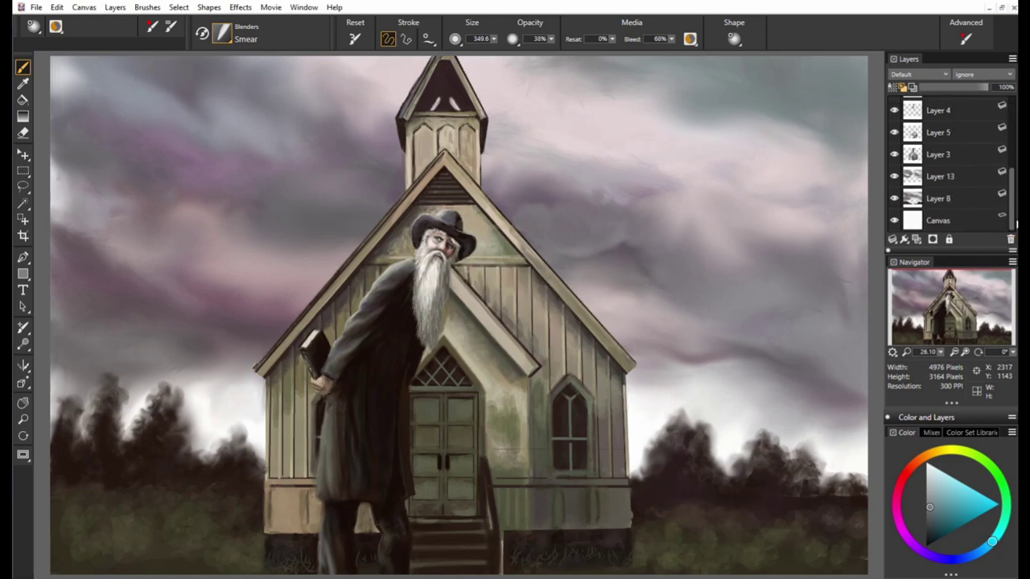
left_click(948, 199, "shift")
left_click(892, 239)
Sign the lower-left grass with a black pen.
left_click(804, 265)
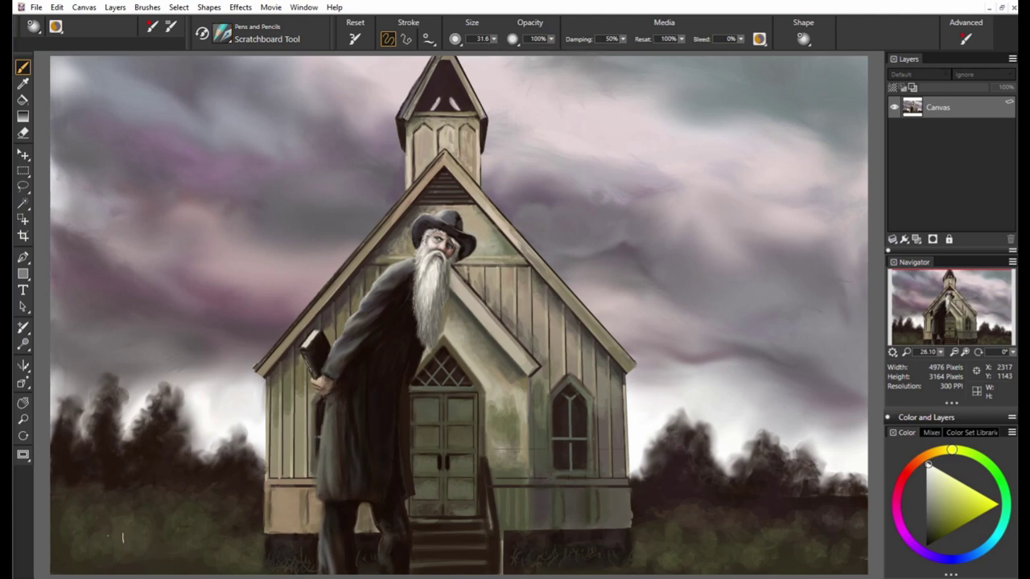
left_click_drag(122, 537, 131, 544)
left_click_drag(151, 531, 163, 527)
left_click_drag(178, 524, 208, 503)
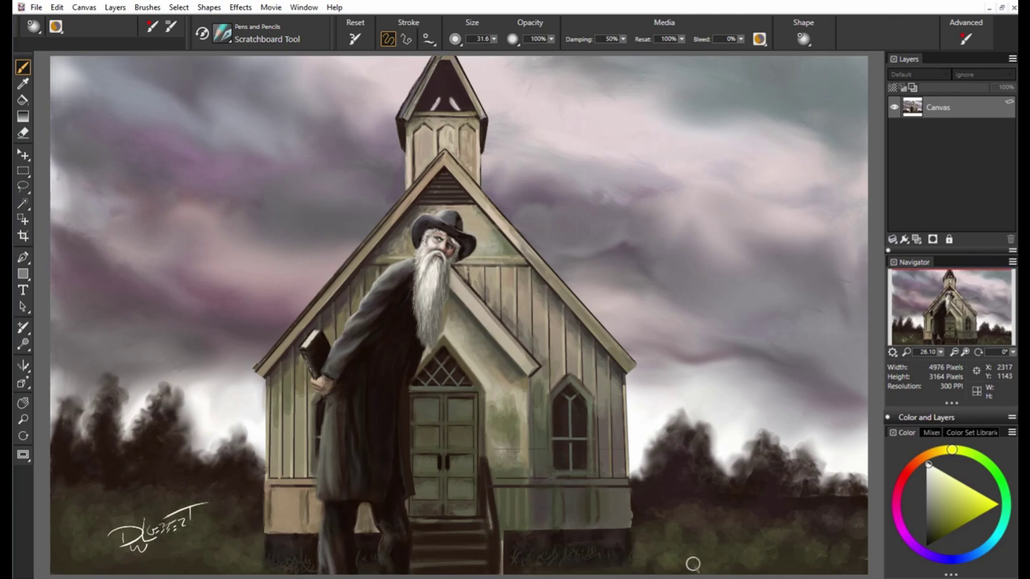